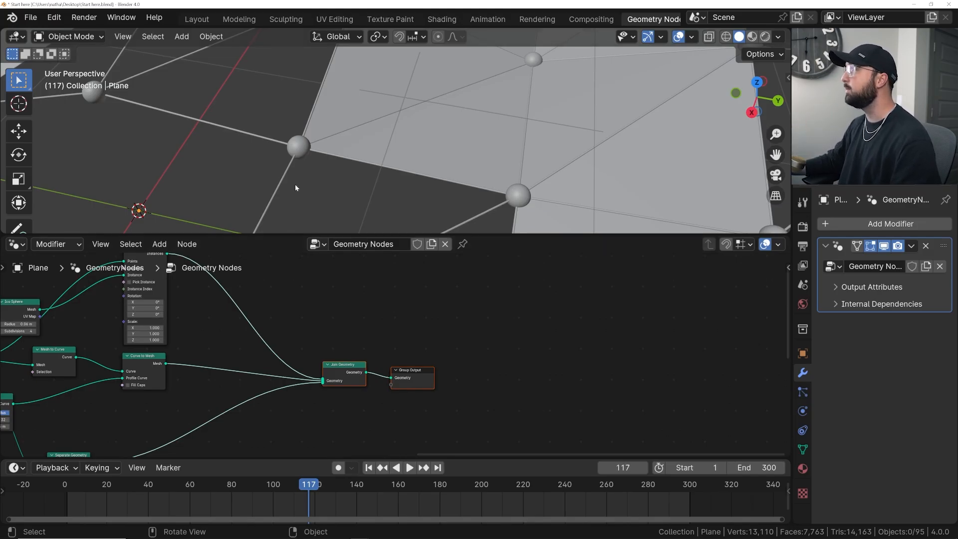
- Insert a Set Shade Smooth node between Instance on Points and Join Geometry to smooth the spheres
{"action": "scroll", "coordinate": [294, 187], "scroll_direction": "up", "scroll_amount": 6}
{"action": "middle_click_drag", "start_coordinate": [200, 169], "coordinate": [442, 113], "text": "shift"}
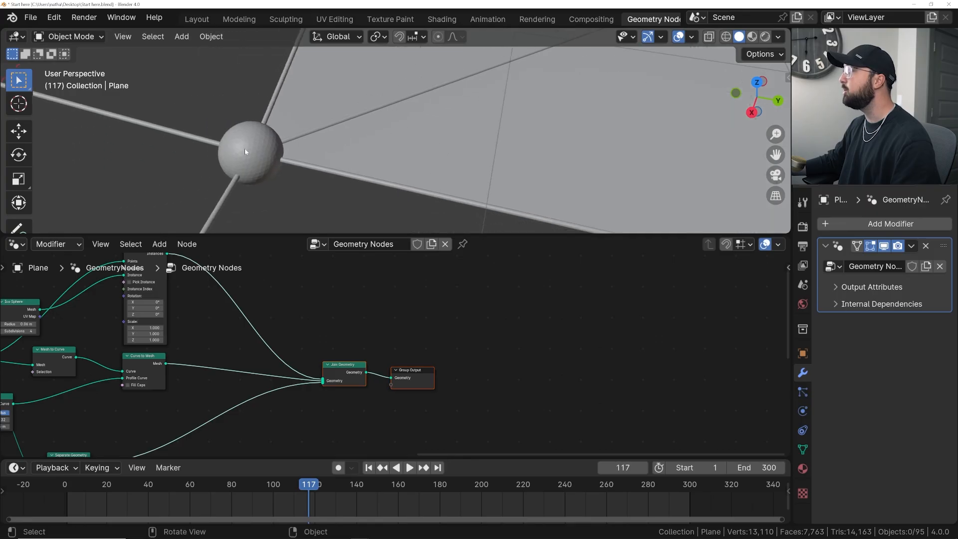
{"action": "scroll", "coordinate": [250, 311], "scroll_direction": "down", "scroll_amount": 3}
{"action": "middle_click_drag", "start_coordinate": [229, 339], "coordinate": [261, 386]}
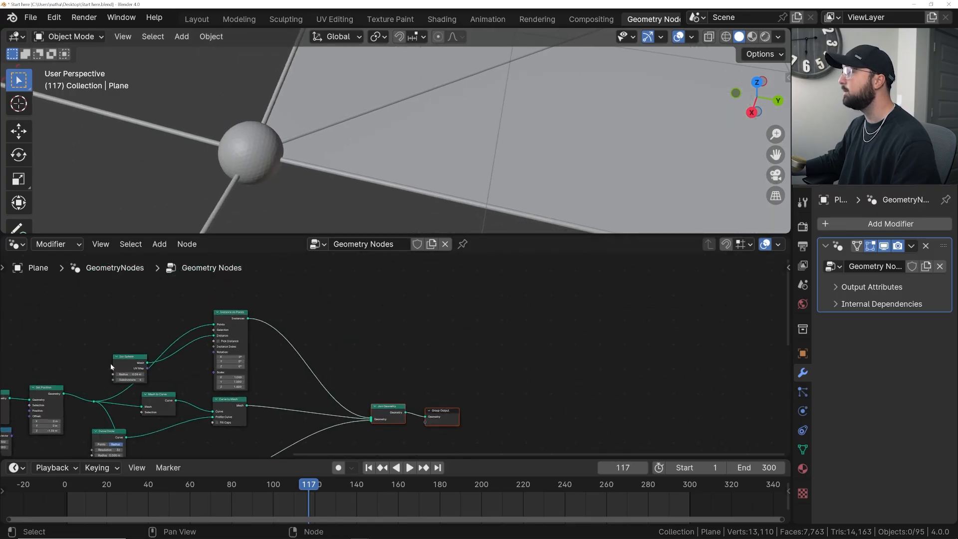
{"action": "scroll", "coordinate": [319, 380], "scroll_direction": "up", "scroll_amount": 2}
{"action": "key", "text": "shift+a"}
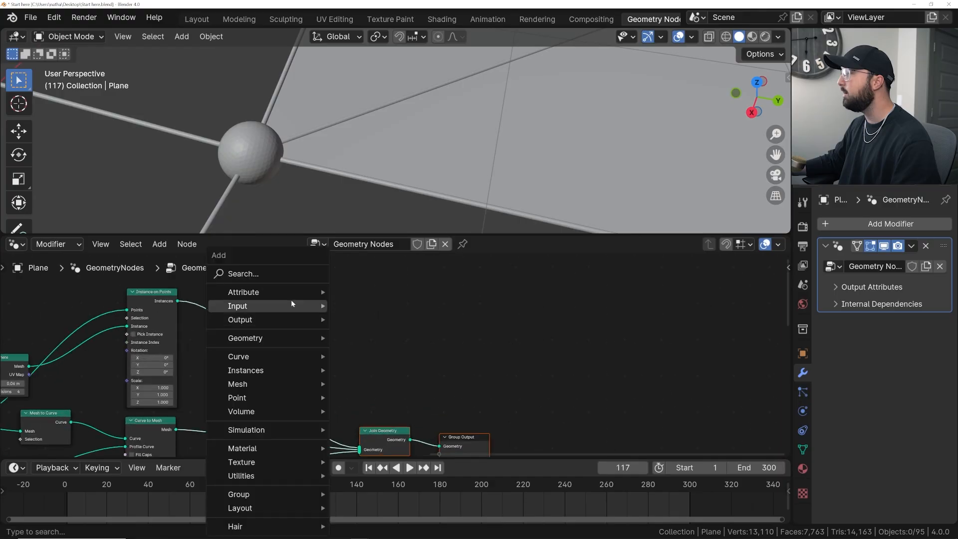
{"action": "left_click", "coordinate": [275, 274]}
{"action": "type", "text": "set s"}
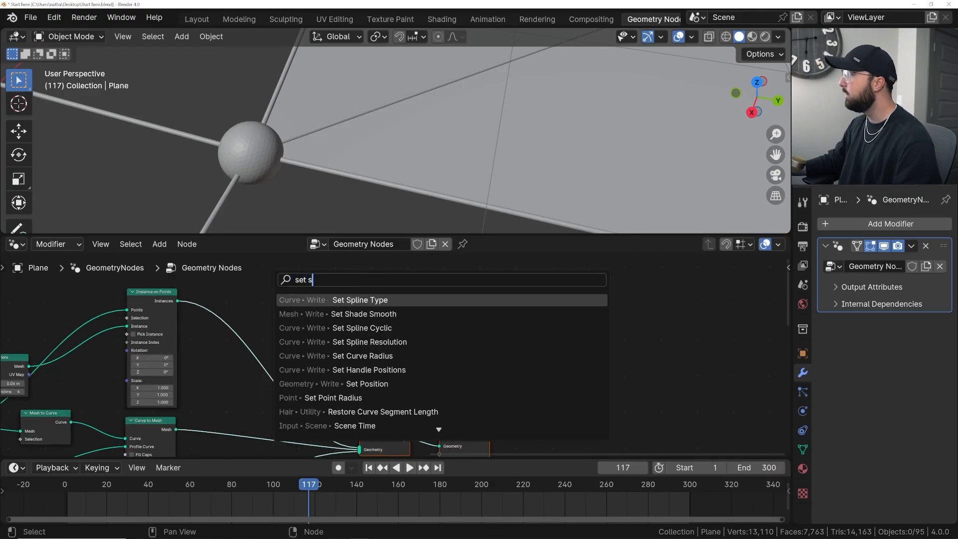
{"action": "key", "text": "Down"}
{"action": "key", "text": "Return"}
{"action": "left_click", "coordinate": [208, 308]}
{"action": "scroll", "coordinate": [301, 177], "scroll_direction": "down", "scroll_amount": 6}
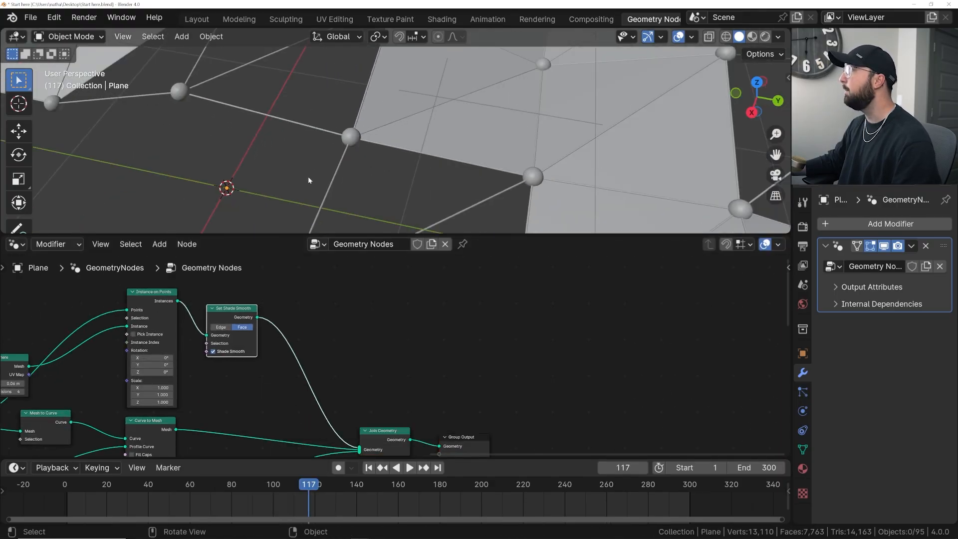
{"action": "middle_click_drag", "start_coordinate": [385, 177], "coordinate": [387, 154]}
{"action": "middle_click_drag", "start_coordinate": [458, 169], "coordinate": [360, 168], "text": "shift"}
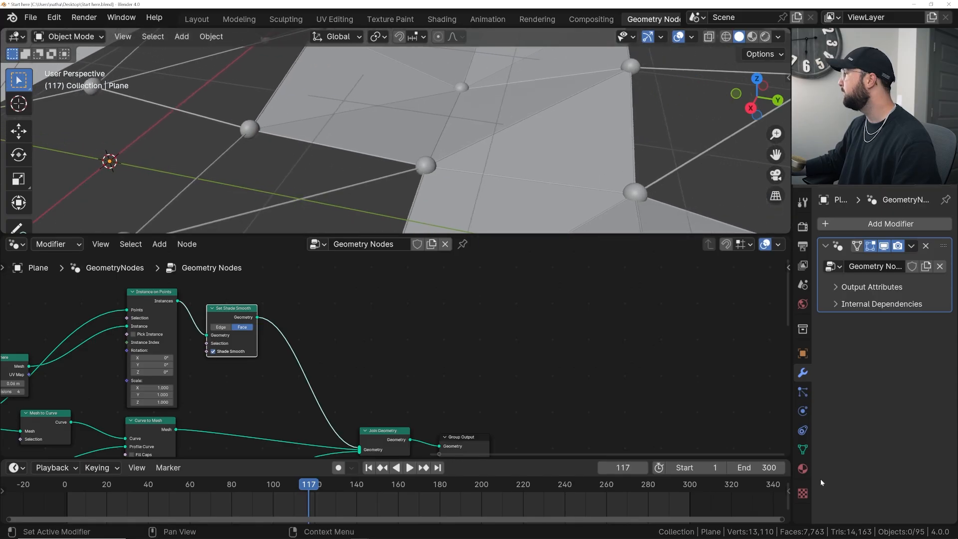
- Add three material slots to the Plane object
{"action": "left_click", "coordinate": [803, 468]}
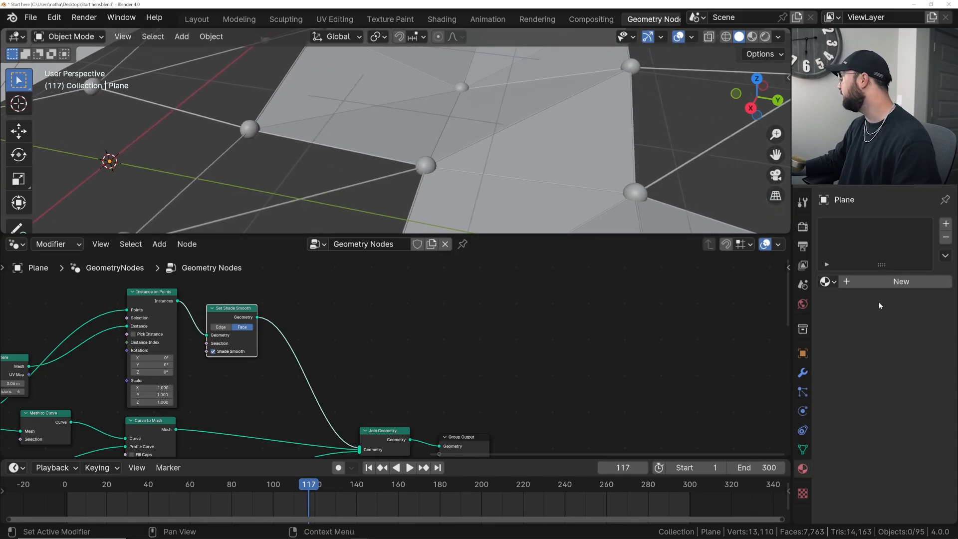
{"action": "left_click", "coordinate": [945, 223]}
{"action": "left_click", "coordinate": [945, 223]}
{"action": "left_click", "coordinate": [945, 223]}
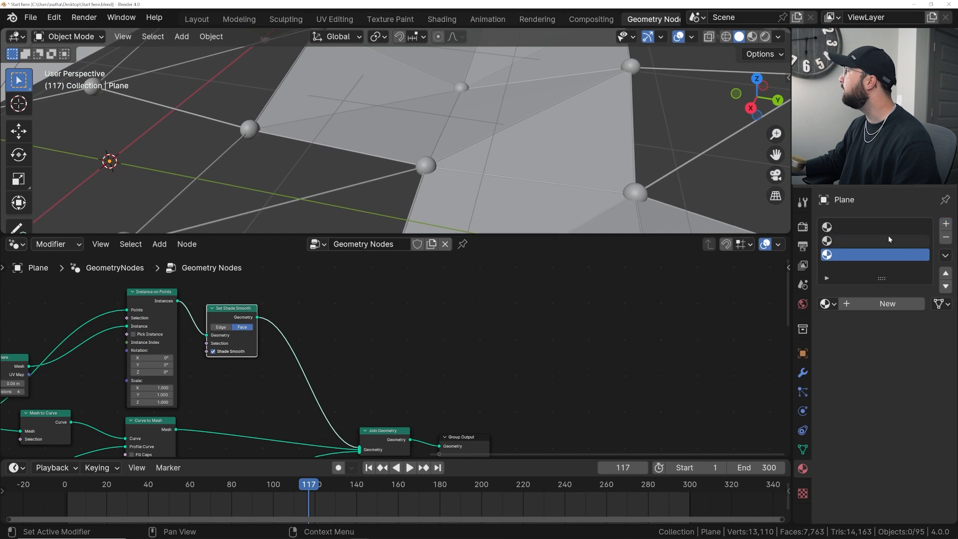
- Create a new material in each of the Plane's three empty slots
{"action": "left_click", "coordinate": [867, 228]}
{"action": "left_click", "coordinate": [881, 304]}
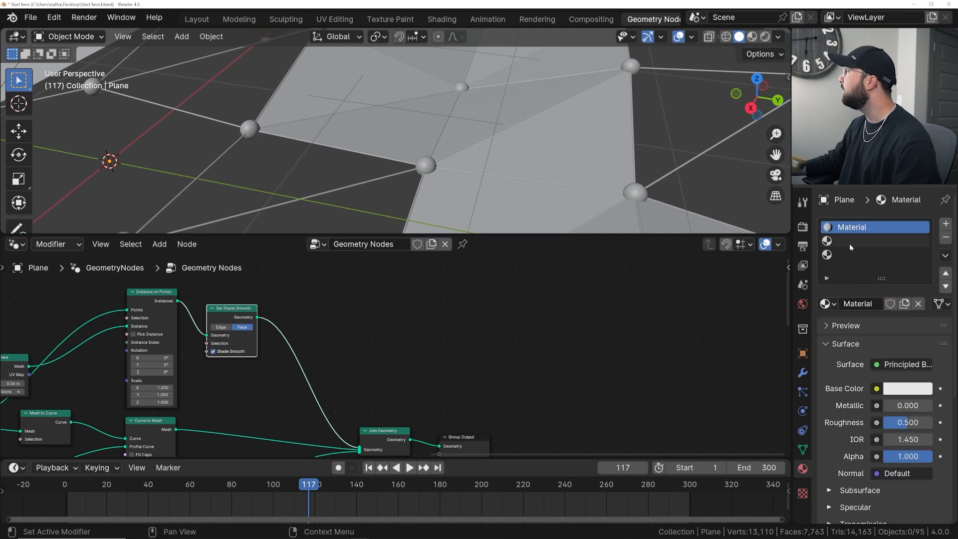
{"action": "left_click", "coordinate": [849, 242]}
{"action": "left_click", "coordinate": [871, 303]}
{"action": "left_click", "coordinate": [851, 255]}
{"action": "left_click", "coordinate": [868, 302]}
{"action": "left_click", "coordinate": [860, 228]}
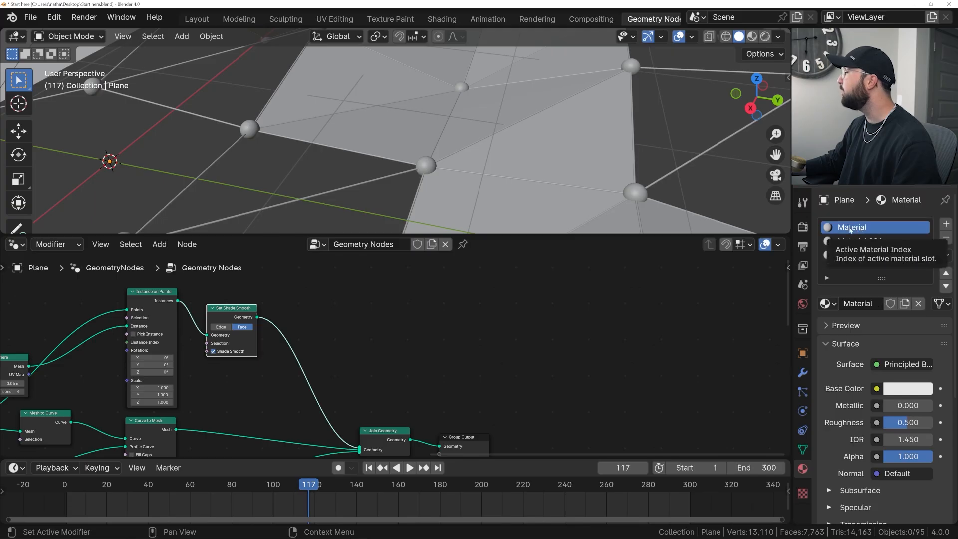
{"action": "scroll", "coordinate": [408, 397], "scroll_direction": "down", "scroll_amount": 3}
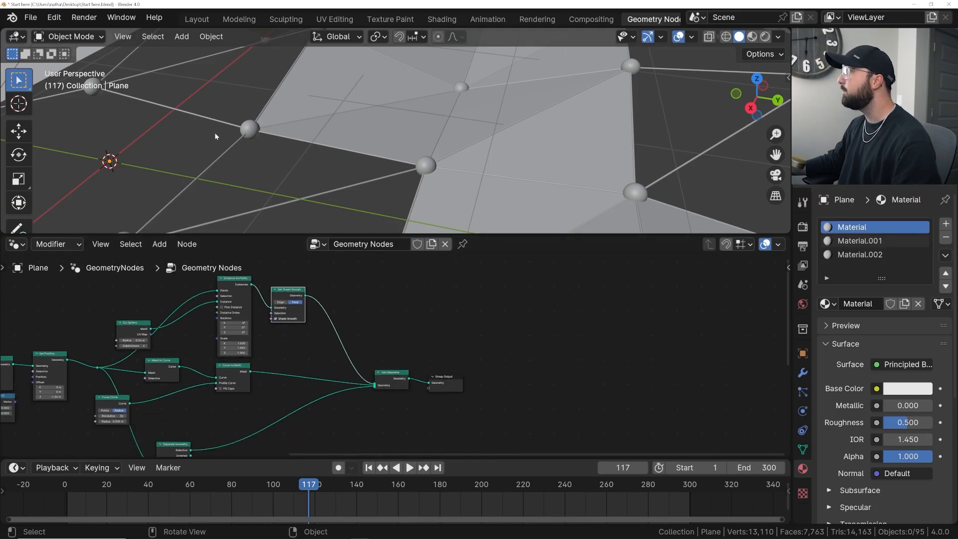
- Rename the three materials in slot order as ball, wire and flat
{"action": "double_click", "coordinate": [858, 232]}
{"action": "type", "text": "ball"}
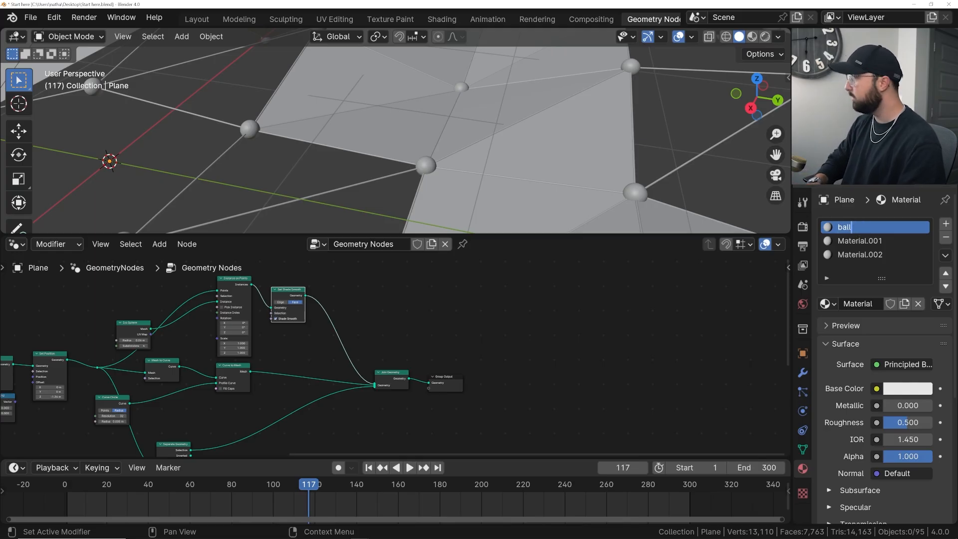
{"action": "key", "text": "Return"}
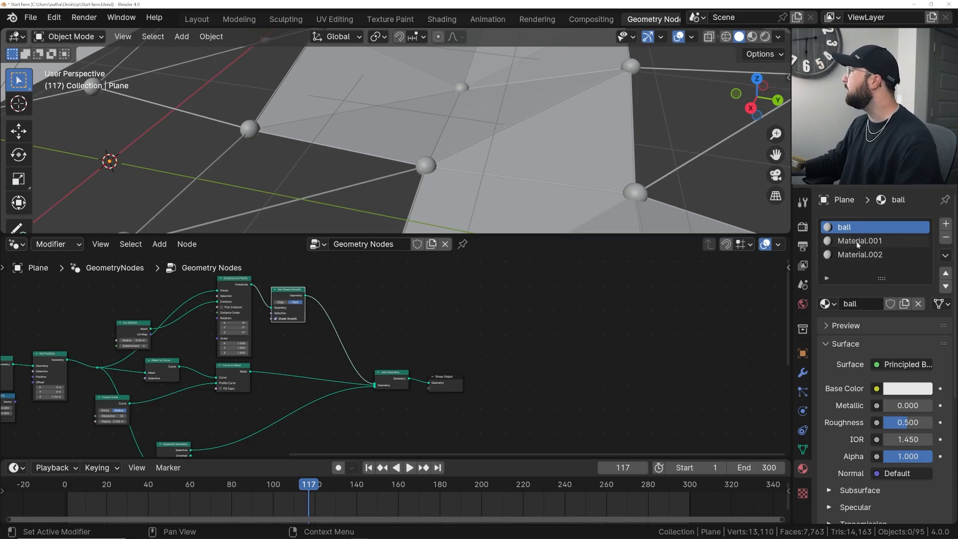
{"action": "double_click", "coordinate": [858, 241]}
{"action": "type", "text": "wire"}
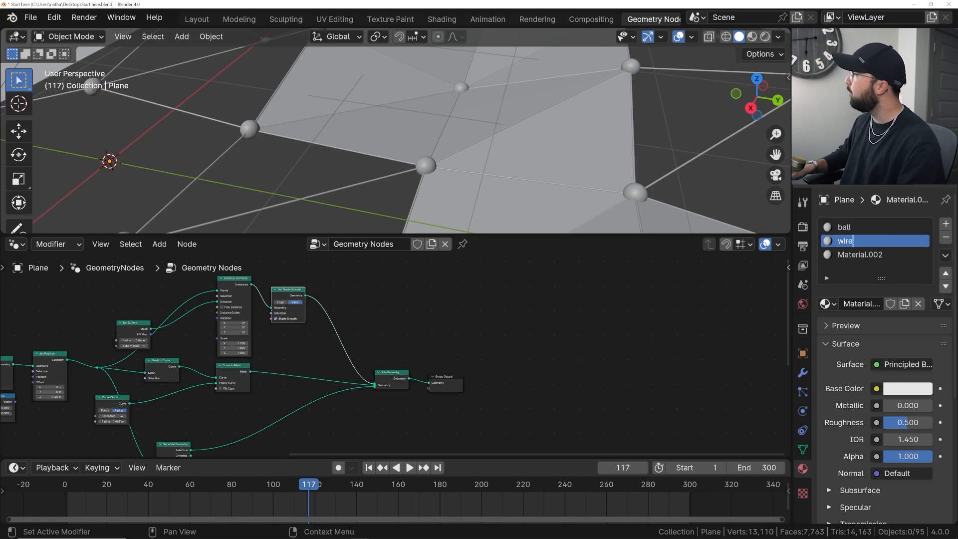
{"action": "key", "text": "Return"}
{"action": "double_click", "coordinate": [858, 255]}
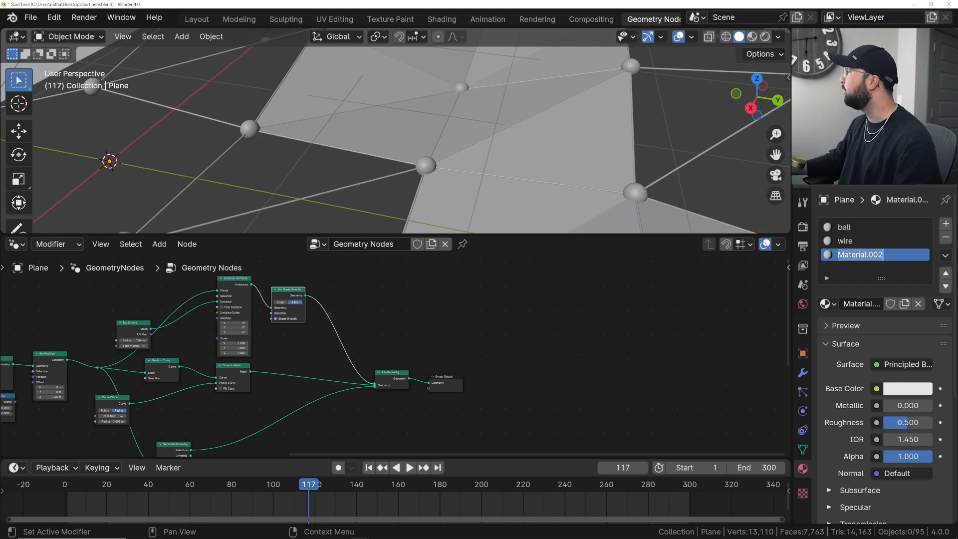
{"action": "type", "text": "flat"}
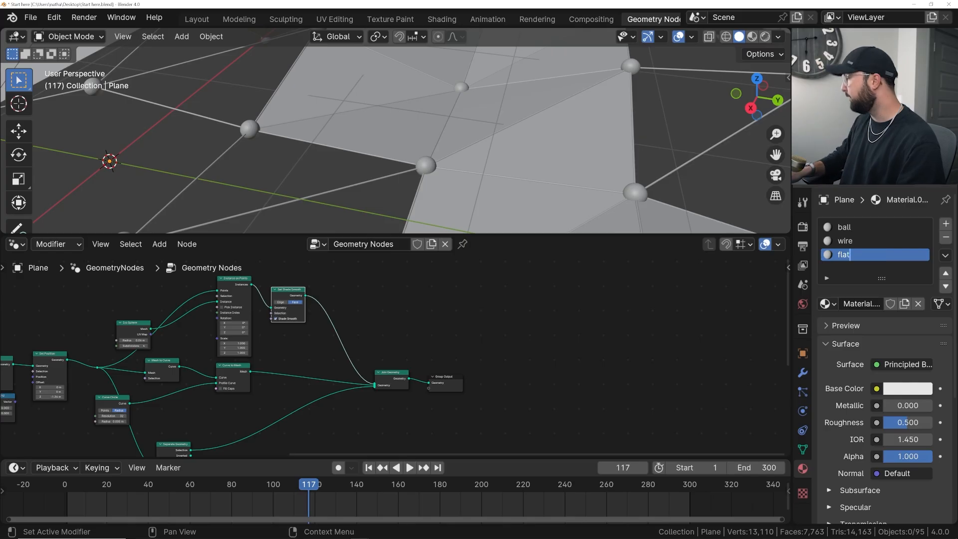
{"action": "key", "text": "Return"}
- Insert a Set Material node between Set Shade Smooth and Join Geometry
{"action": "middle_click_drag", "start_coordinate": [360, 344], "coordinate": [403, 350]}
{"action": "scroll", "coordinate": [403, 349], "scroll_direction": "up", "scroll_amount": 1}
{"action": "left_click_drag", "start_coordinate": [90, 344], "coordinate": [152, 333]}
{"action": "scroll", "coordinate": [182, 334], "scroll_direction": "up", "scroll_amount": 3}
{"action": "middle_click_drag", "start_coordinate": [268, 286], "coordinate": [233, 293]}
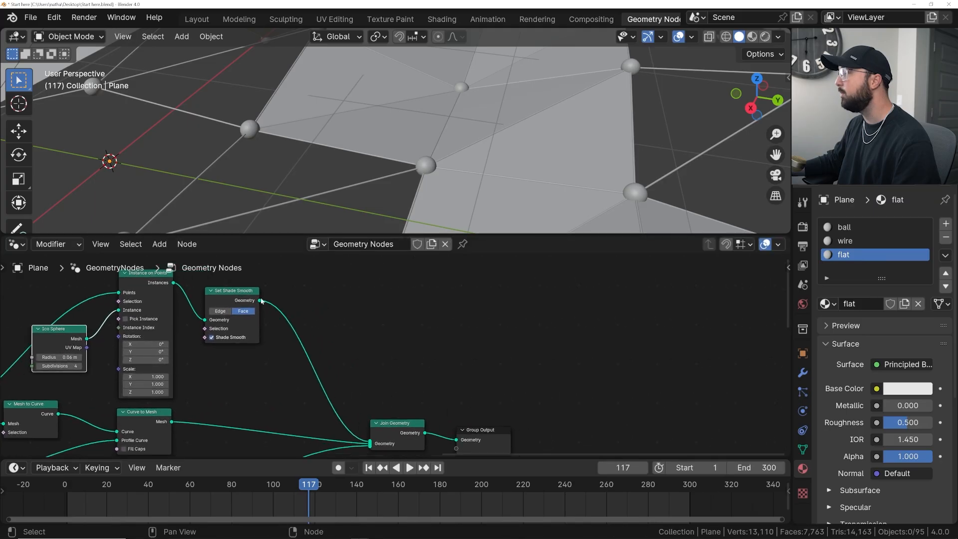
{"action": "key", "text": "shift+a"}
{"action": "type", "text": "set"}
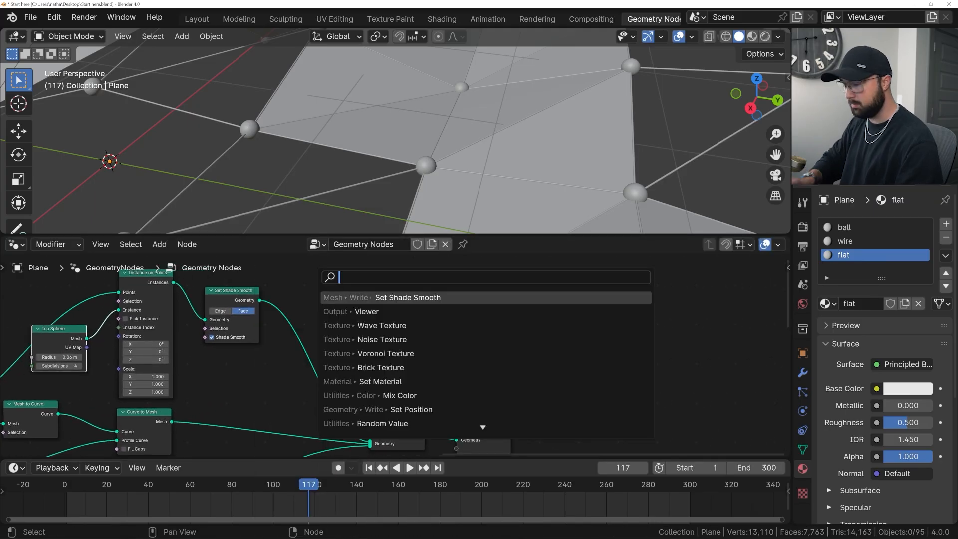
{"action": "type", "text": " m"}
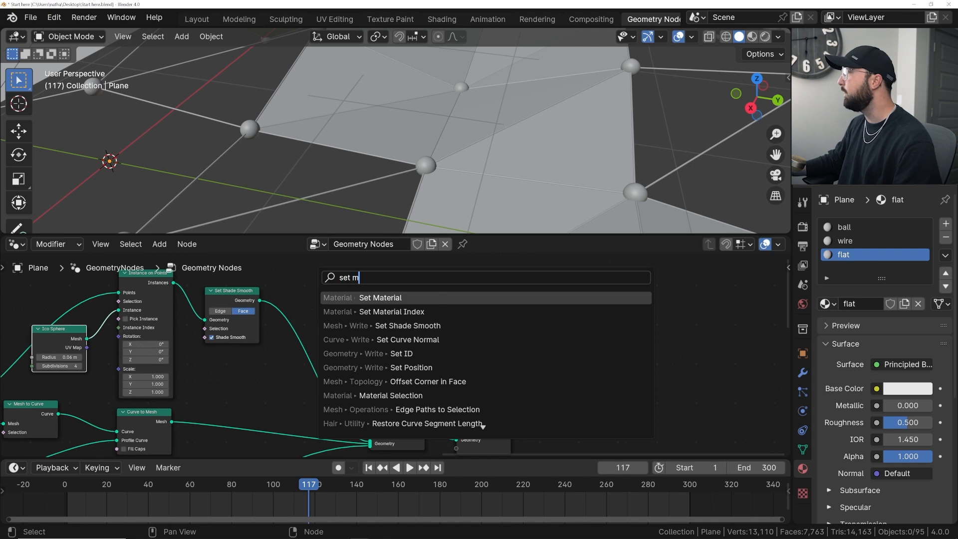
{"action": "key", "text": "Return"}
{"action": "left_click", "coordinate": [288, 316]}
{"action": "middle_click_drag", "start_coordinate": [309, 368], "coordinate": [318, 304]}
- Duplicate the Set Material node onto the Curve to Mesh and Separate Geometry connections leading to Join Geometry
{"action": "key", "text": "shift+d"}
{"action": "left_click", "coordinate": [247, 374]}
{"action": "key", "text": "g"}
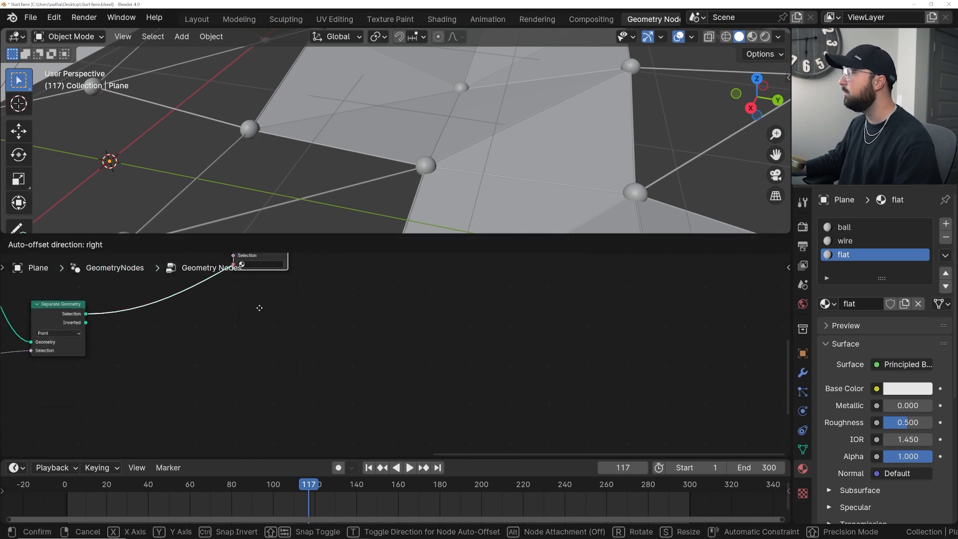
{"action": "left_click", "coordinate": [269, 385]}
{"action": "middle_click_drag", "start_coordinate": [284, 344], "coordinate": [295, 391]}
{"action": "scroll", "coordinate": [297, 391], "scroll_direction": "down", "scroll_amount": 4}
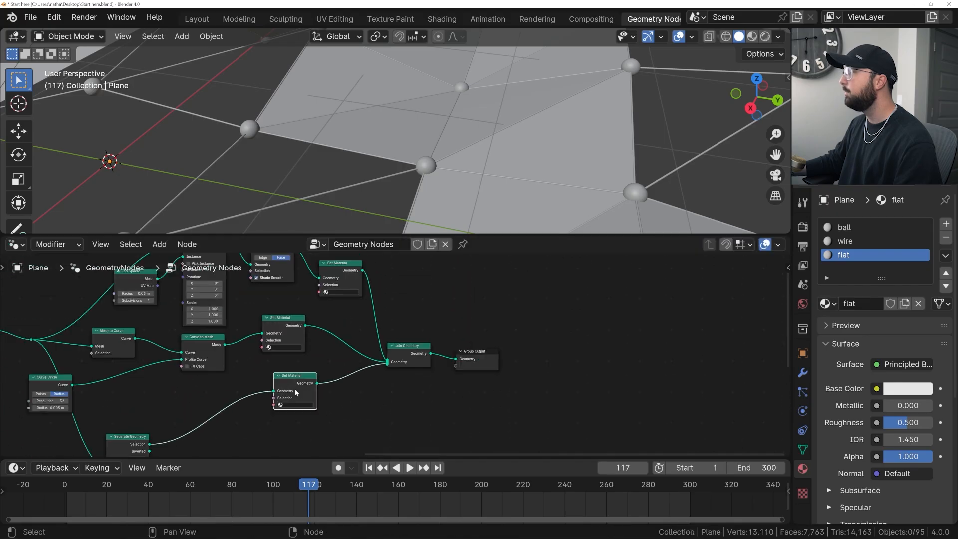
- Assign the ball material to the Set Material node that follows Set Shade Smooth
{"action": "scroll", "coordinate": [372, 311], "scroll_direction": "up", "scroll_amount": 5}
{"action": "middle_click_drag", "start_coordinate": [374, 313], "coordinate": [344, 390]}
{"action": "left_click", "coordinate": [292, 368]}
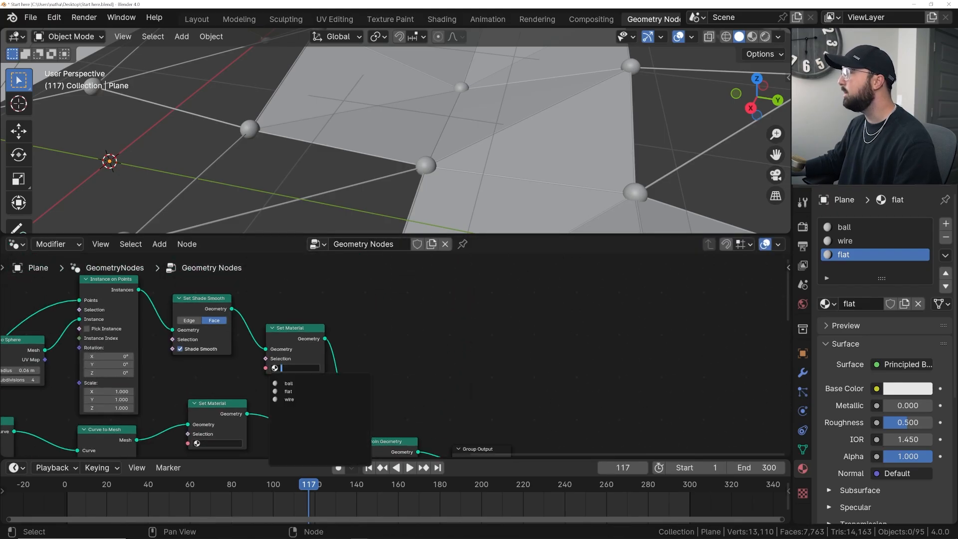
{"action": "left_click", "coordinate": [295, 384]}
- Rearrange the Curve Circle and Curve to Mesh nodes into a tidy group beside Mesh to Curve
{"action": "scroll", "coordinate": [327, 393], "scroll_direction": "down", "scroll_amount": 3}
{"action": "middle_click_drag", "start_coordinate": [220, 415], "coordinate": [268, 358]}
{"action": "middle_click_drag", "start_coordinate": [42, 418], "coordinate": [102, 387]}
{"action": "left_click_drag", "start_coordinate": [102, 387], "coordinate": [171, 378]}
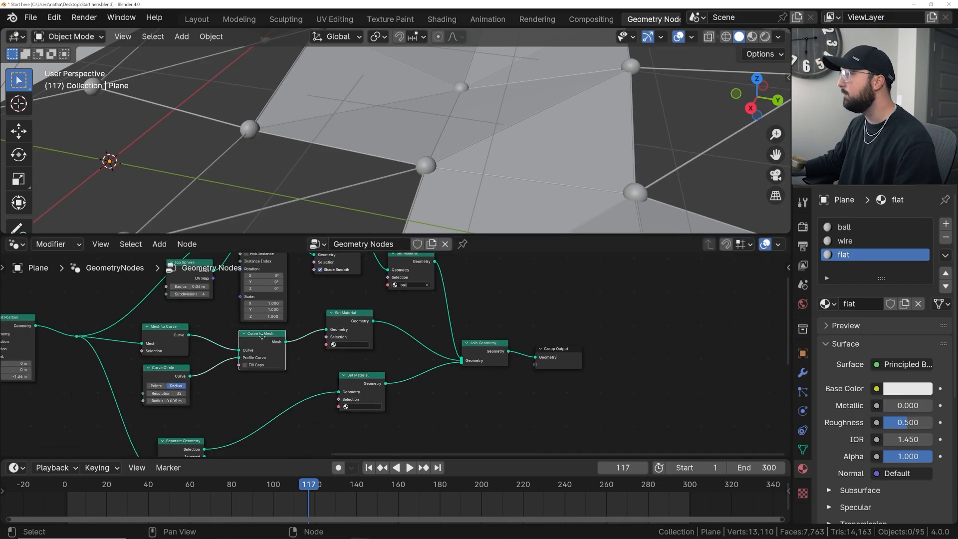
{"action": "left_click_drag", "start_coordinate": [258, 345], "coordinate": [236, 356]}
- Assign the wire material to the Set Material node that follows Curve to Mesh
{"action": "scroll", "coordinate": [282, 346], "scroll_direction": "up", "scroll_amount": 2}
{"action": "left_click", "coordinate": [293, 355]}
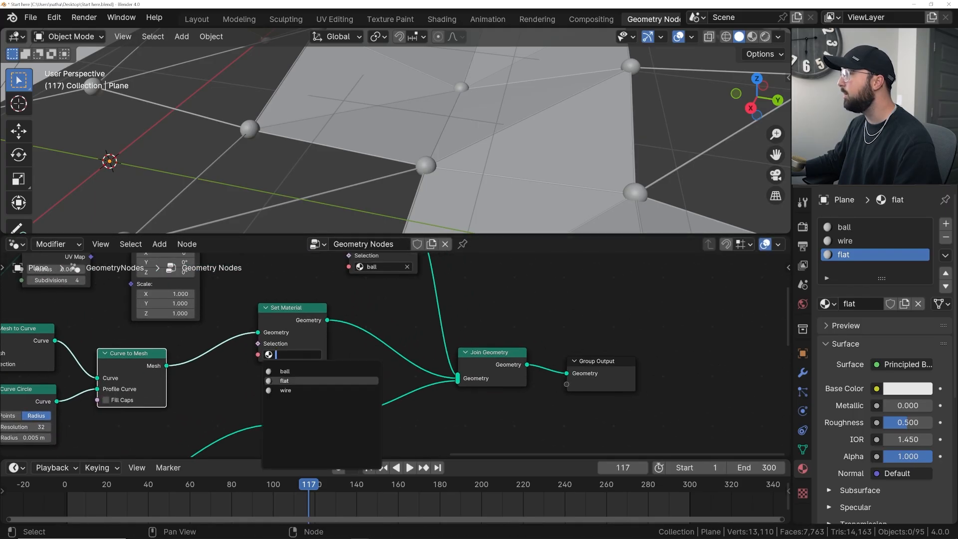
{"action": "left_click", "coordinate": [285, 390]}
- Assign the flat material to the Set Material node on the Separate Geometry branch
{"action": "scroll", "coordinate": [285, 390], "scroll_direction": "down", "scroll_amount": 1}
{"action": "middle_click_drag", "start_coordinate": [55, 403], "coordinate": [97, 403]}
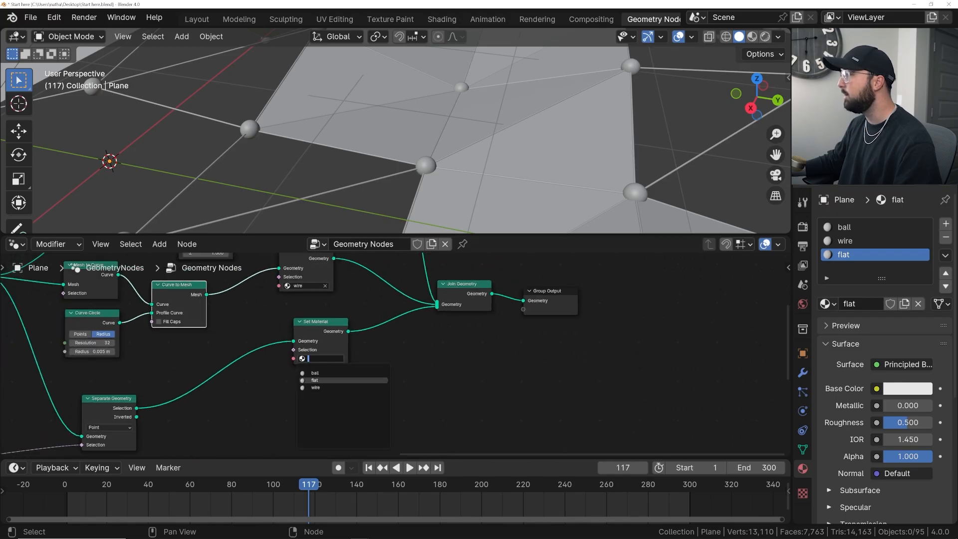
{"action": "middle_click_drag", "start_coordinate": [305, 356], "coordinate": [233, 411]}
{"action": "scroll", "coordinate": [234, 410], "scroll_direction": "down", "scroll_amount": 6}
{"action": "middle_click_drag", "start_coordinate": [310, 326], "coordinate": [290, 361]}
{"action": "scroll", "coordinate": [329, 366], "scroll_direction": "down", "scroll_amount": 1}
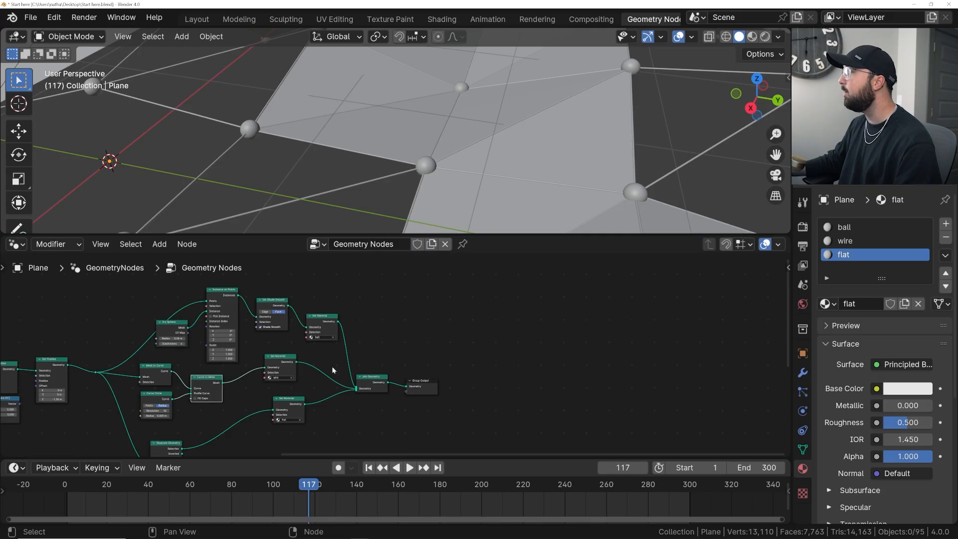
{"action": "scroll", "coordinate": [332, 368], "scroll_direction": "up", "scroll_amount": 3}
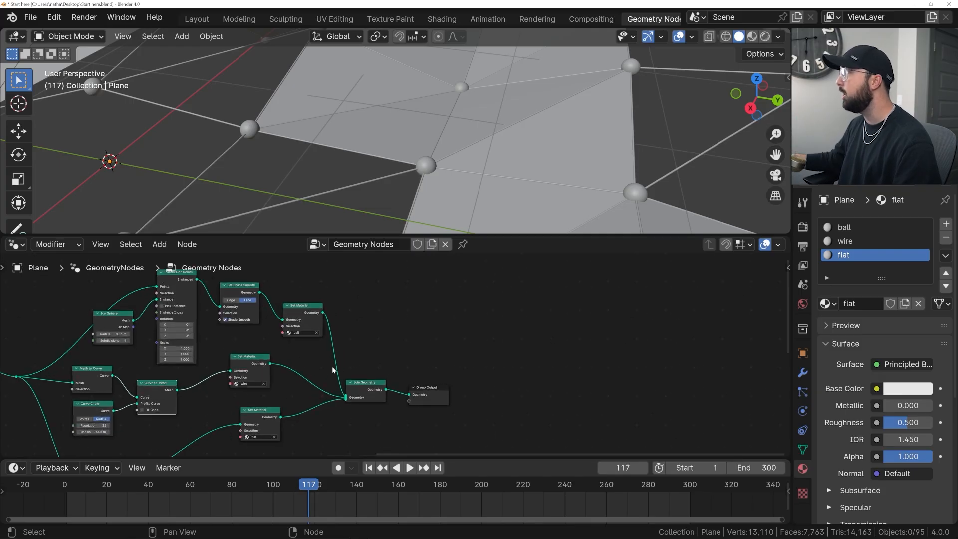
- Switch to the Shading workspace and select the flat material in slot 3 for editing
{"action": "left_click", "coordinate": [442, 20]}
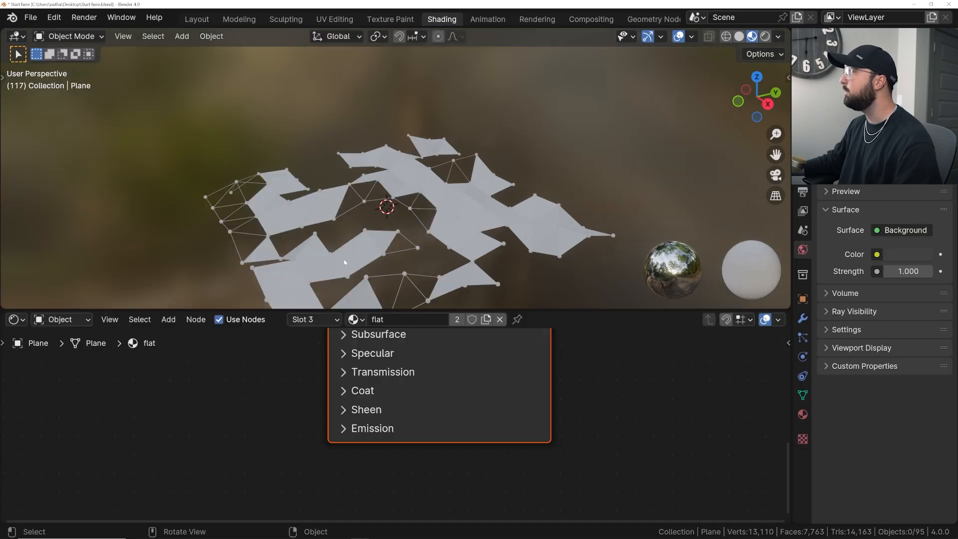
{"action": "middle_click_drag", "start_coordinate": [344, 262], "coordinate": [494, 180]}
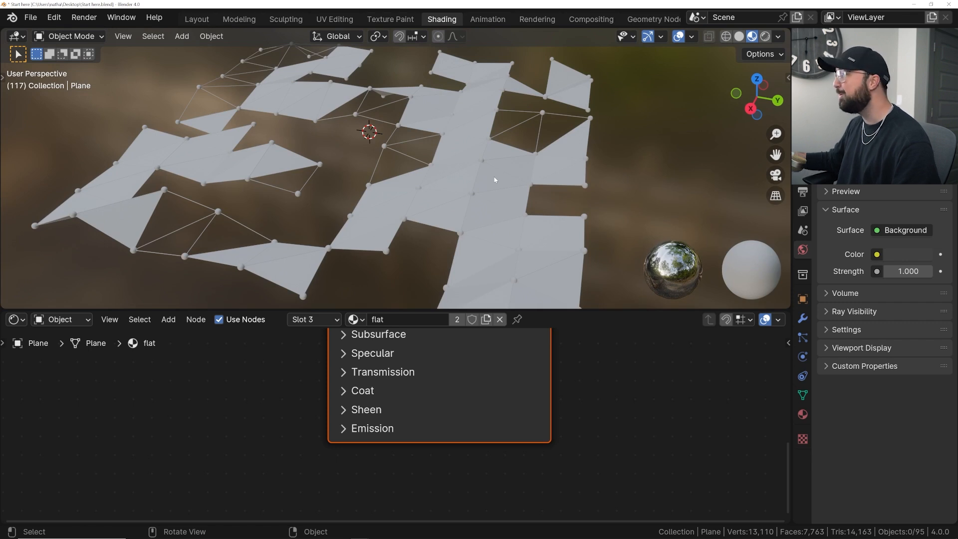
{"action": "scroll", "coordinate": [302, 329], "scroll_direction": "down", "scroll_amount": 2}
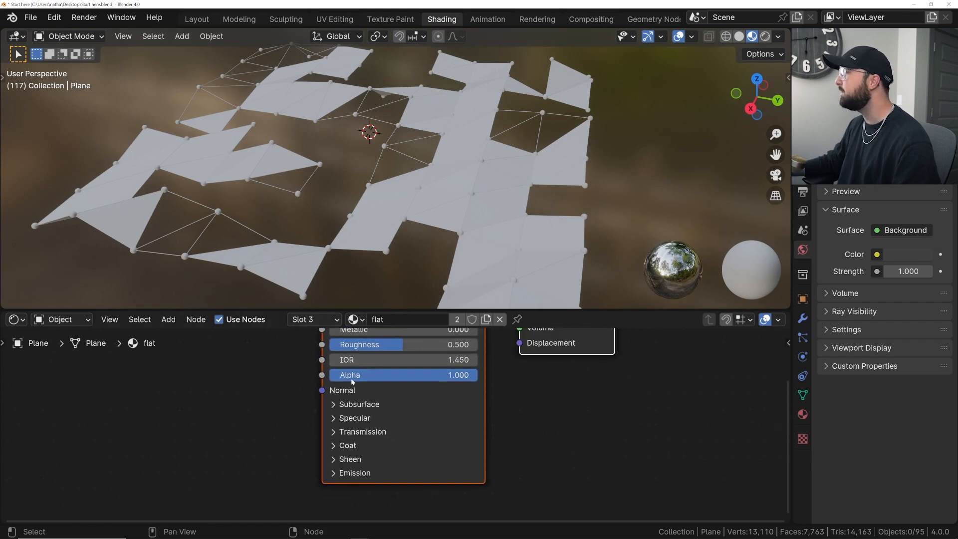
{"action": "left_click", "coordinate": [329, 323]}
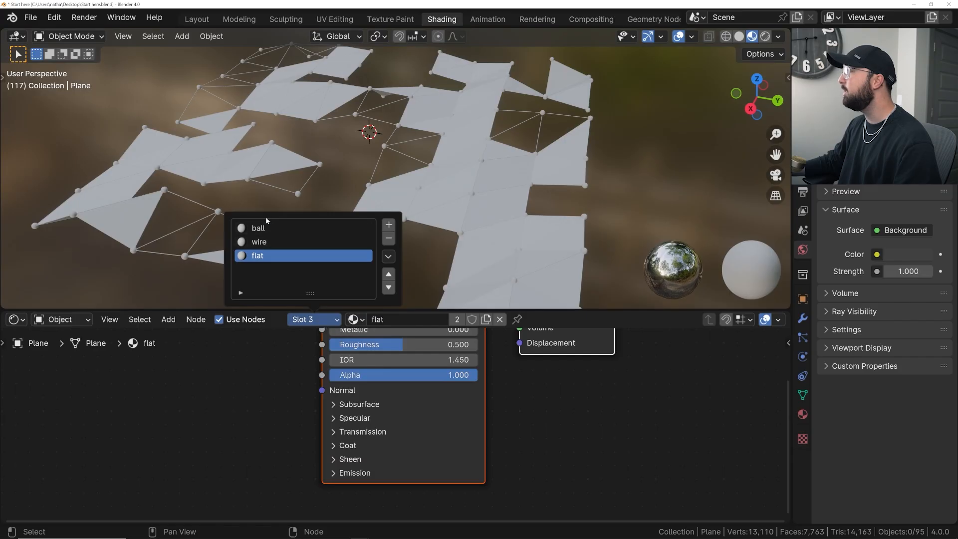
{"action": "left_click", "coordinate": [303, 322]}
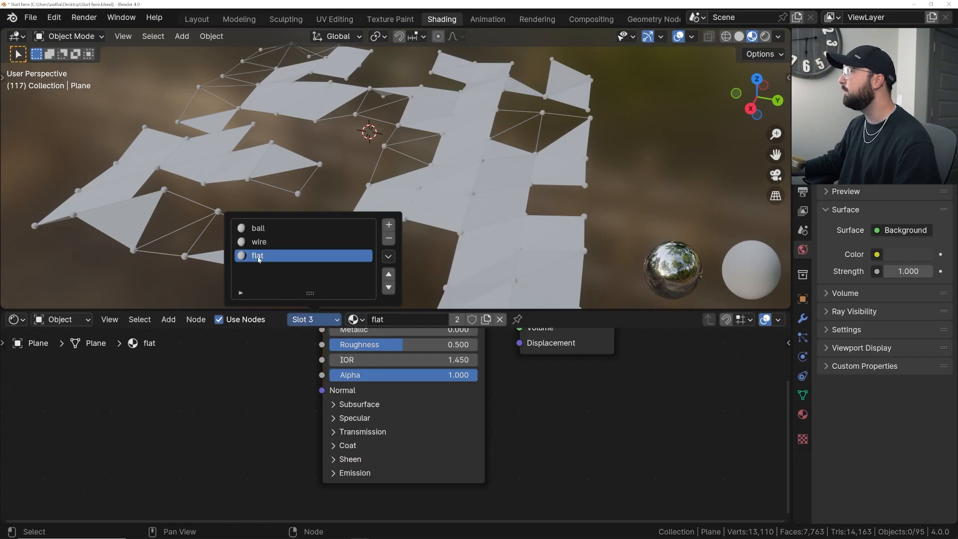
- Set the flat material's Metallic to 1.000 and darken its base color to grey
{"action": "middle_click_drag", "start_coordinate": [389, 410], "coordinate": [303, 470]}
{"action": "scroll", "coordinate": [305, 445], "scroll_direction": "up", "scroll_amount": 2}
{"action": "scroll", "coordinate": [471, 227], "scroll_direction": "up", "scroll_amount": 4}
{"action": "middle_click_drag", "start_coordinate": [471, 227], "coordinate": [406, 197], "text": "shift"}
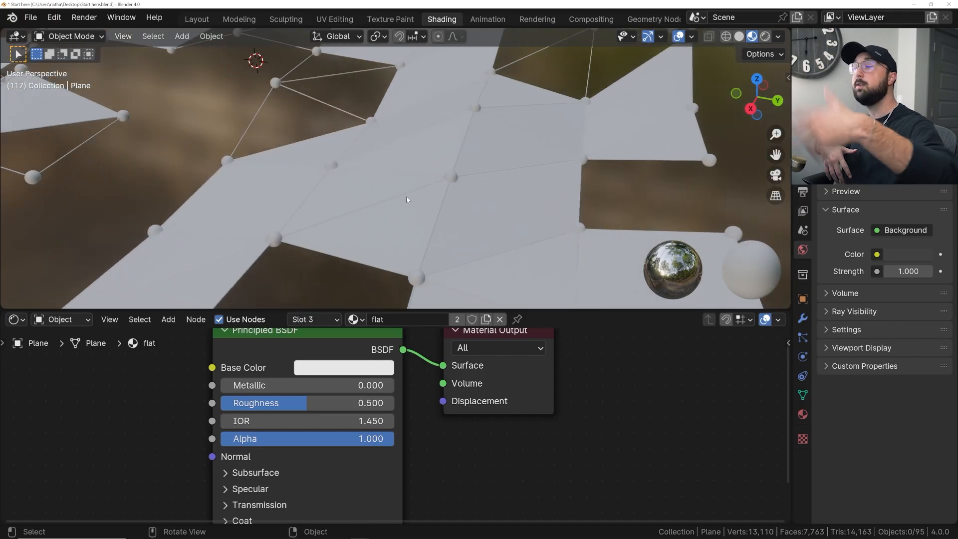
{"action": "left_click_drag", "start_coordinate": [277, 385], "coordinate": [449, 385]}
{"action": "left_click", "coordinate": [385, 366]}
{"action": "left_click_drag", "start_coordinate": [453, 122], "coordinate": [453, 197]}
{"action": "middle_click_drag", "start_coordinate": [482, 176], "coordinate": [531, 176]}
{"action": "scroll", "coordinate": [531, 177], "scroll_direction": "down", "scroll_amount": 1}
- Enlarge the 3D viewport over the node editor to inspect the whole shaded mesh
{"action": "left_click_drag", "start_coordinate": [390, 310], "coordinate": [397, 232]}
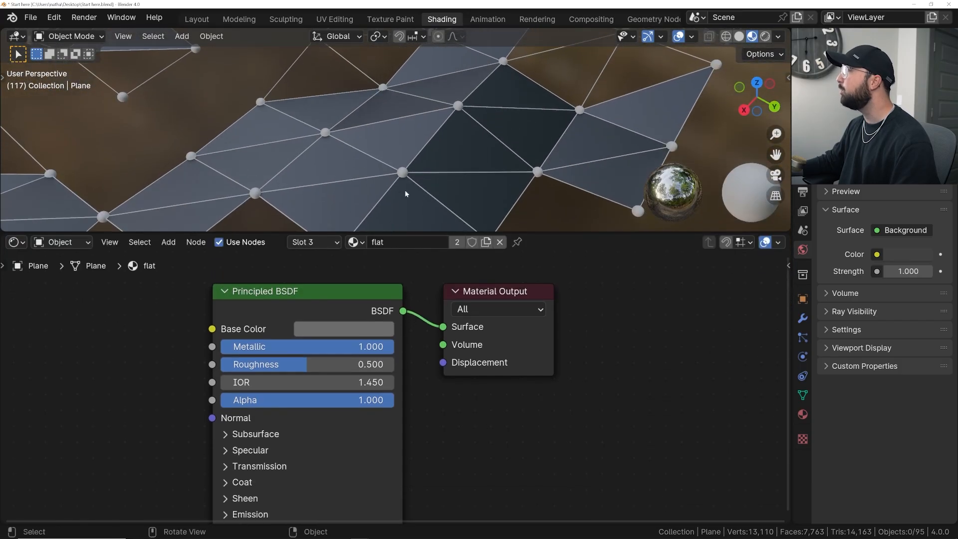
{"action": "scroll", "coordinate": [399, 209], "scroll_direction": "down", "scroll_amount": 2}
{"action": "left_click_drag", "start_coordinate": [5, 229], "coordinate": [67, 482]}
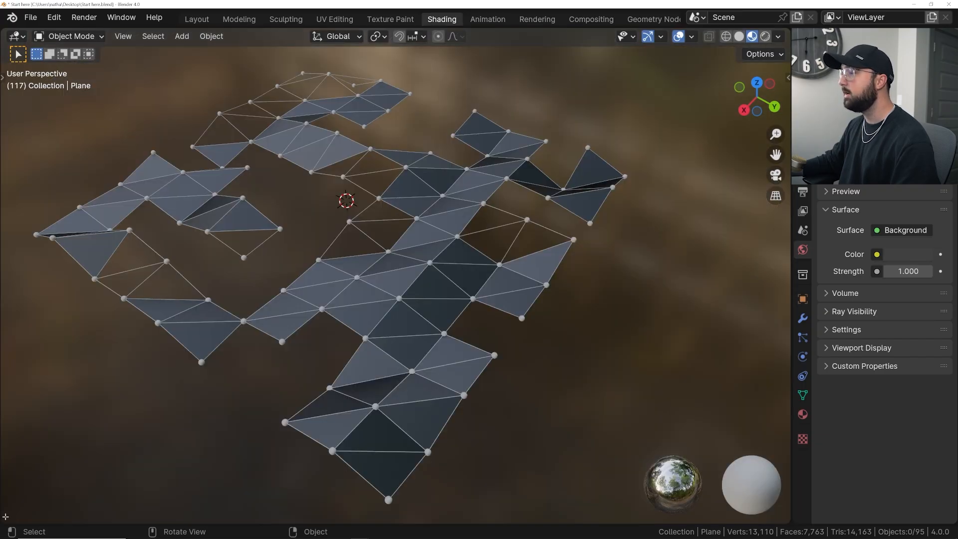
- Split the 3D viewport into two areas and turn one into a Shader Editor showing the flat material's nodes
{"action": "left_click_drag", "start_coordinate": [15, 516], "coordinate": [403, 490]}
{"action": "scroll", "coordinate": [549, 353], "scroll_direction": "up", "scroll_amount": 5}
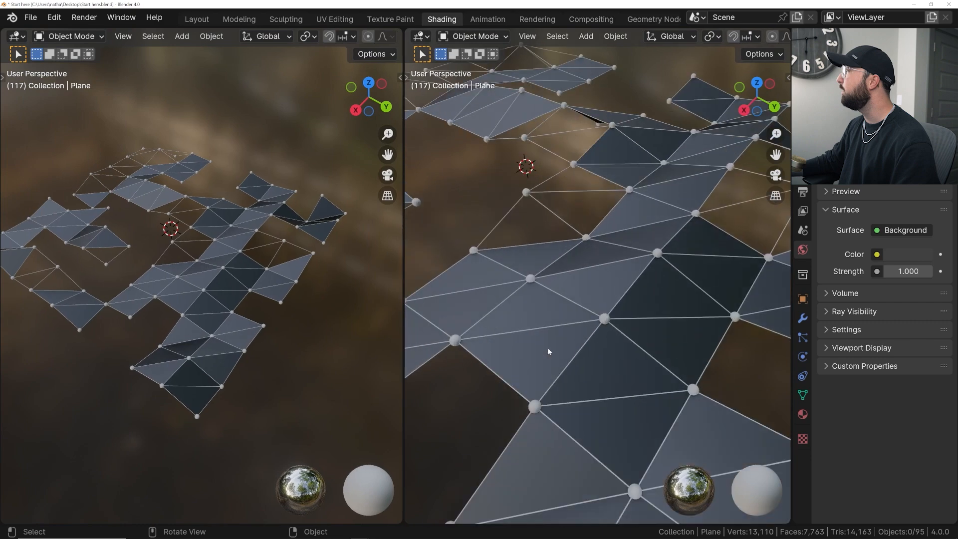
{"action": "middle_click_drag", "start_coordinate": [549, 353], "coordinate": [586, 354], "text": "shift"}
{"action": "left_click", "coordinate": [15, 35]}
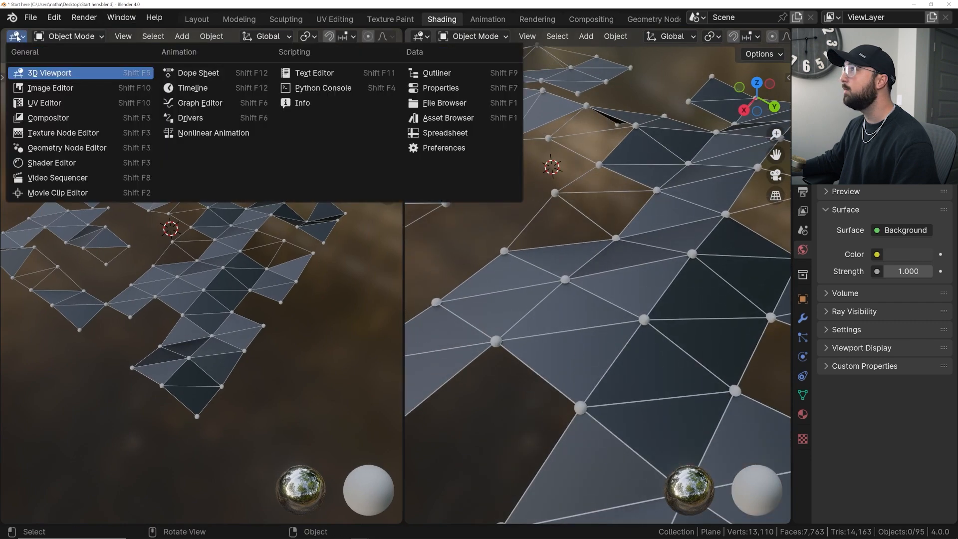
{"action": "left_click", "coordinate": [64, 167]}
{"action": "key", "text": "n"}
{"action": "middle_click_drag", "start_coordinate": [171, 287], "coordinate": [223, 279]}
{"action": "scroll", "coordinate": [247, 272], "scroll_direction": "up", "scroll_amount": 6}
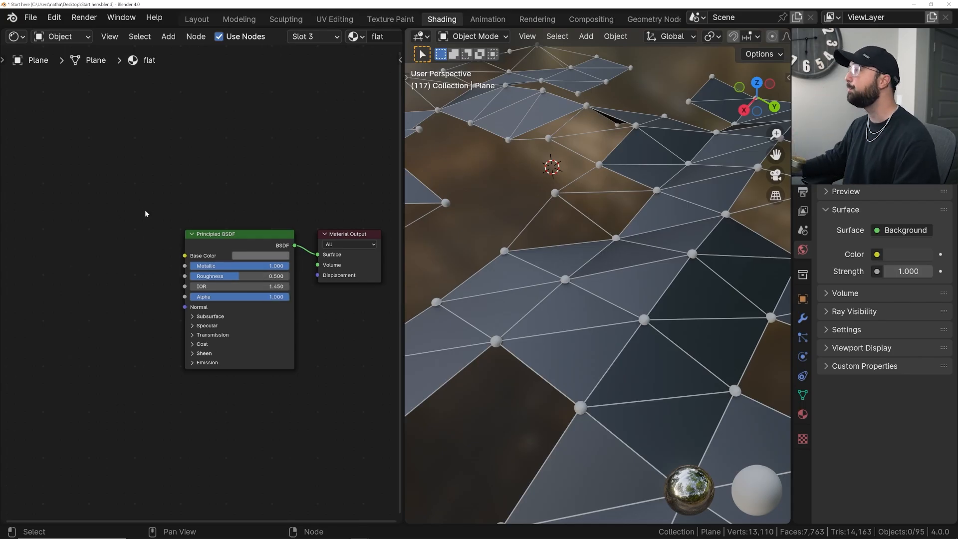
- Add a Color Ramp node in front of the flat material's Principled BSDF
{"action": "scroll", "coordinate": [200, 269], "scroll_direction": "up", "scroll_amount": 2}
{"action": "scroll", "coordinate": [559, 321], "scroll_direction": "up", "scroll_amount": 5}
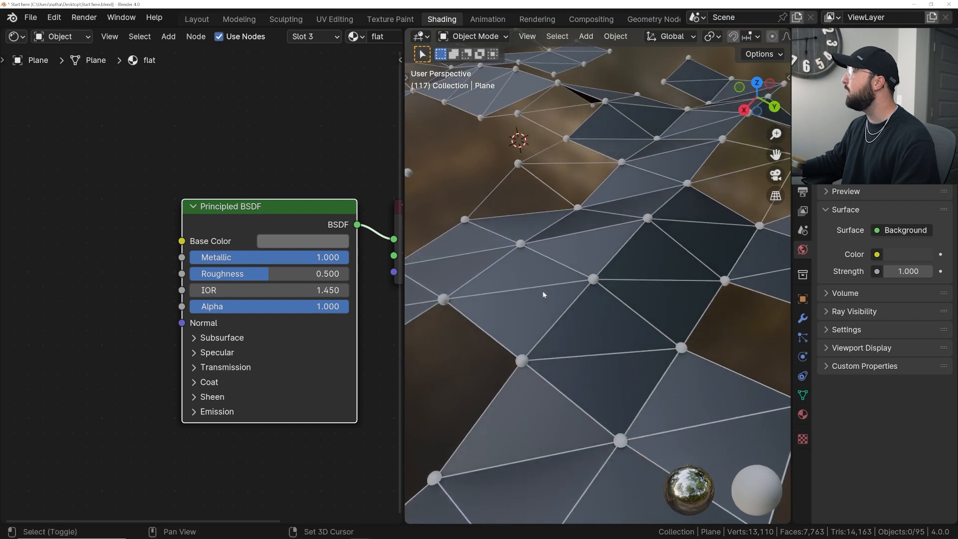
{"action": "scroll", "coordinate": [204, 252], "scroll_direction": "up", "scroll_amount": 2}
{"action": "middle_click_drag", "start_coordinate": [204, 252], "coordinate": [246, 241]}
{"action": "key", "text": "shift+a"}
{"action": "left_click", "coordinate": [171, 163]}
{"action": "type", "text": "col"}
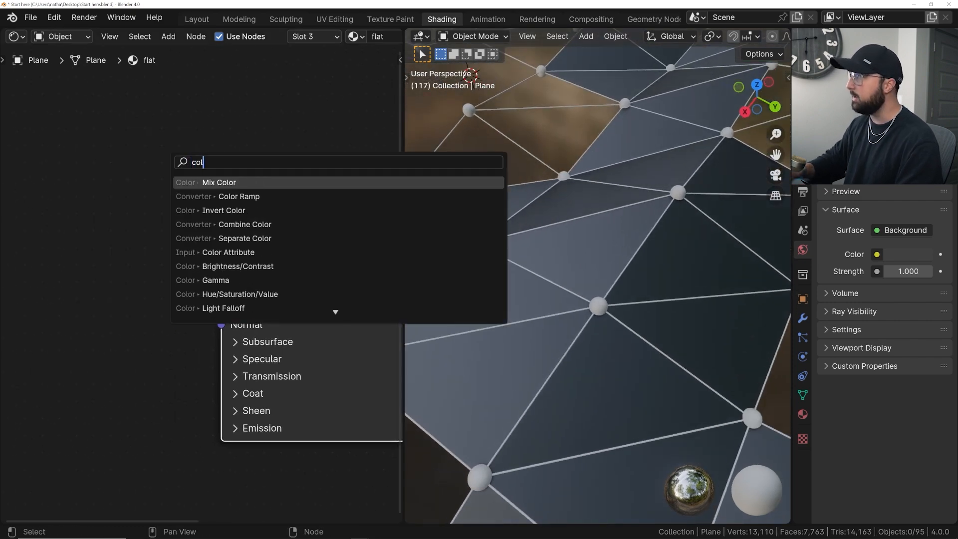
{"action": "key", "text": "Down"}
{"action": "key", "text": "Down"}
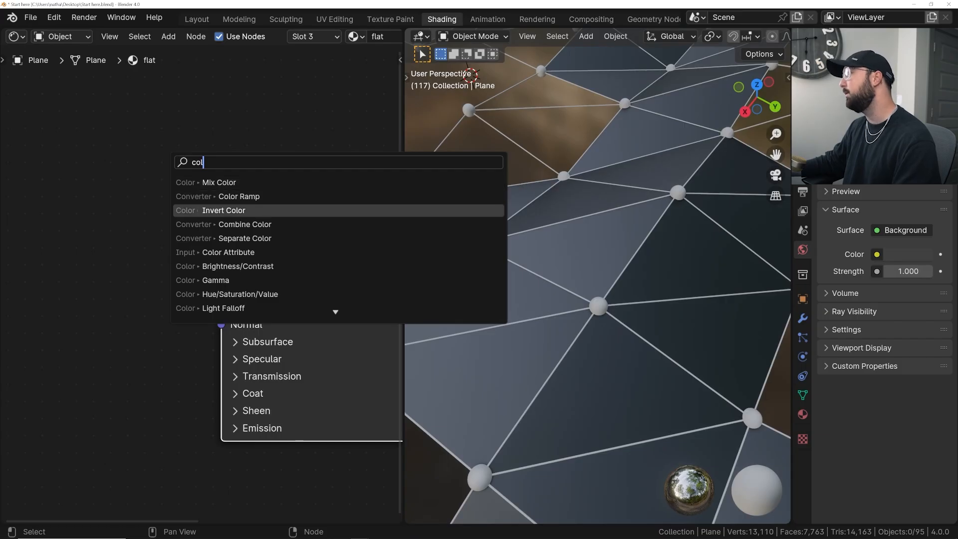
{"action": "key", "text": "Up"}
{"action": "key", "text": "Return"}
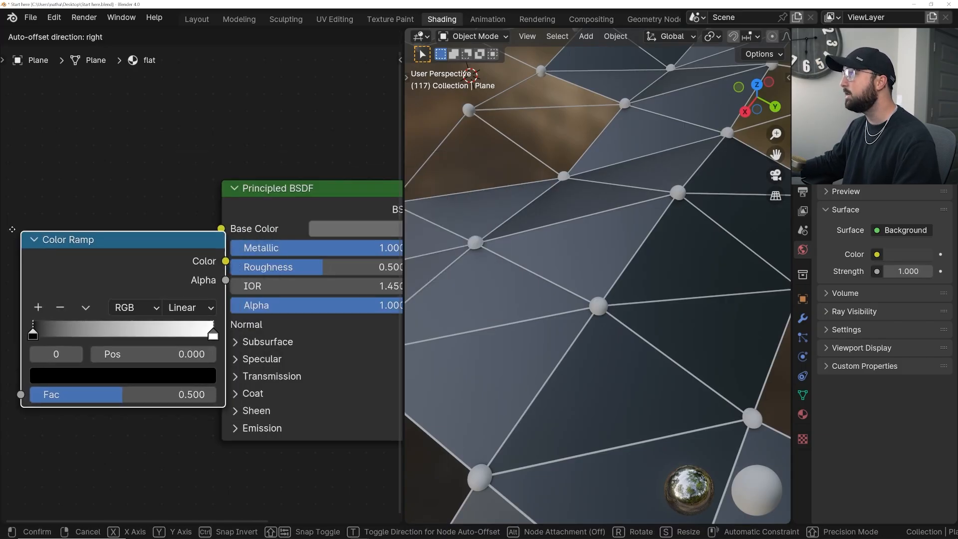
{"action": "left_click", "coordinate": [19, 230]}
- Connect the Color Ramp's Color output to the Principled BSDF's Roughness input
{"action": "scroll", "coordinate": [243, 260], "scroll_direction": "down", "scroll_amount": 2}
{"action": "left_click_drag", "start_coordinate": [203, 267], "coordinate": [316, 274]}
{"action": "left_click_drag", "start_coordinate": [150, 256], "coordinate": [225, 262]}
{"action": "left_click", "coordinate": [227, 262]}
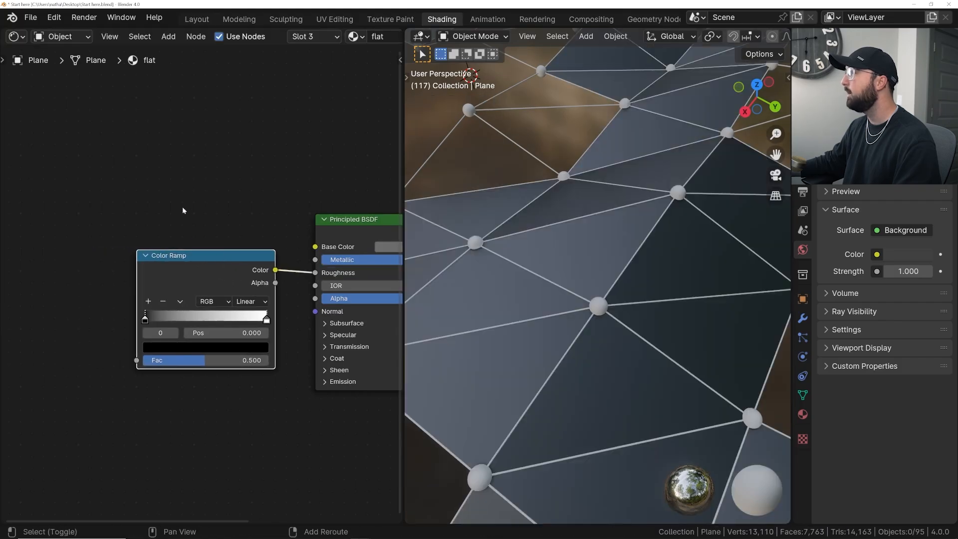
- Add a Voronoi Texture node and place it in front of the Color Ramp
{"action": "key", "text": "shift+a"}
{"action": "type", "text": "vor"}
{"action": "key", "text": "Return"}
{"action": "left_click", "coordinate": [30, 252]}
{"action": "middle_click_drag", "start_coordinate": [60, 271], "coordinate": [155, 256]}
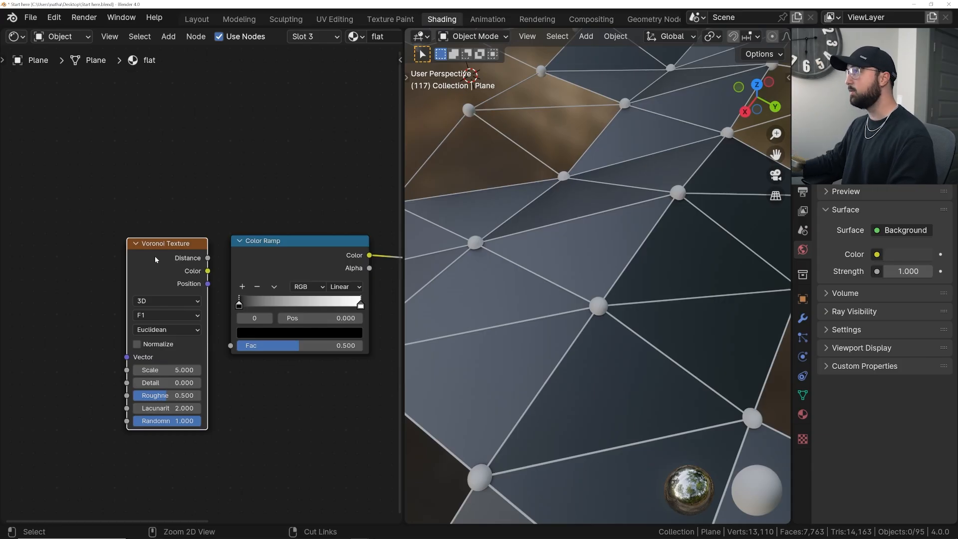
- Feed the Voronoi Texture with Object coordinates through a Mapping node and link its Color output to the Color Ramp's Fac
{"action": "key", "text": "ctrl+t"}
{"action": "left_click_drag", "start_coordinate": [112, 287], "coordinate": [140, 280]}
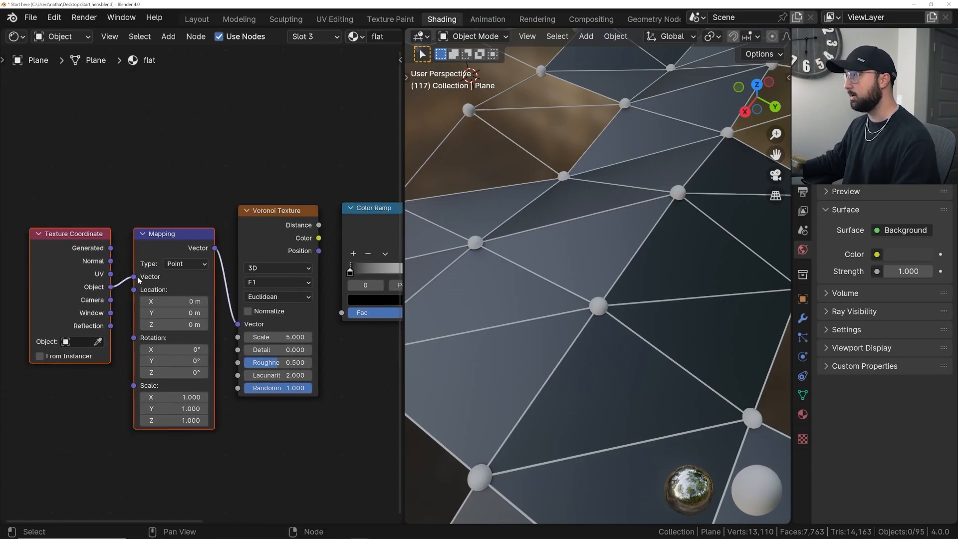
{"action": "middle_click_drag", "start_coordinate": [251, 281], "coordinate": [139, 283]}
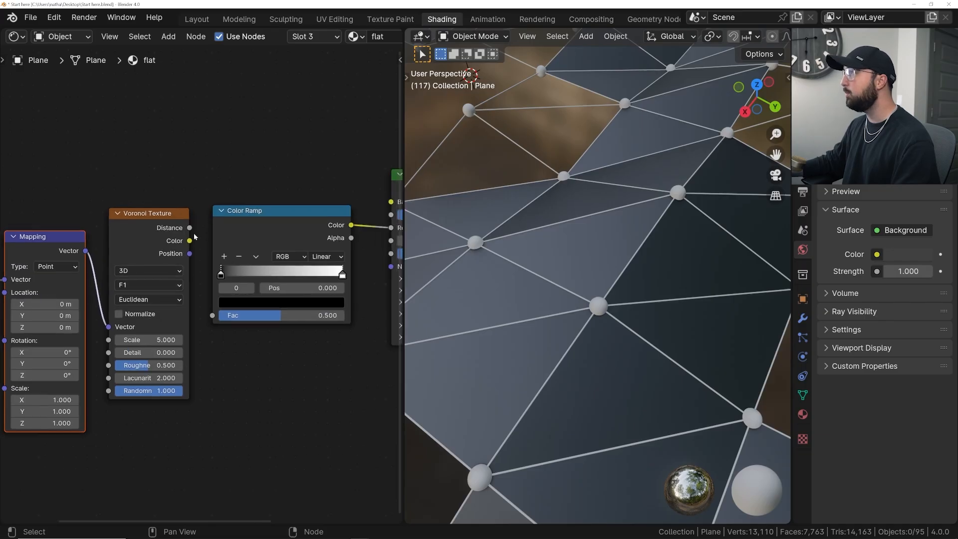
{"action": "left_click_drag", "start_coordinate": [191, 242], "coordinate": [213, 314]}
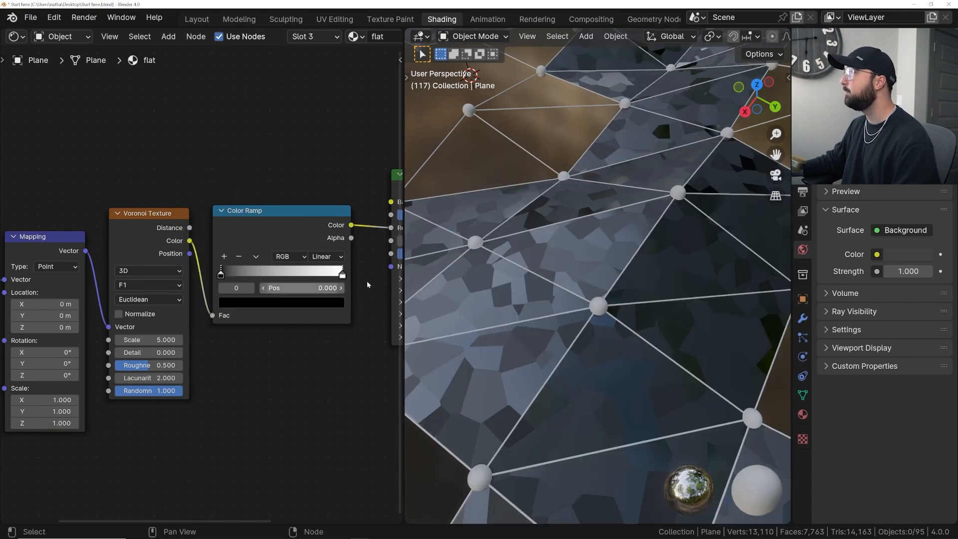
- Inspect the Voronoi roughness pattern on the mesh's flat faces from several angles and distances
{"action": "middle_click_drag", "start_coordinate": [456, 279], "coordinate": [546, 278]}
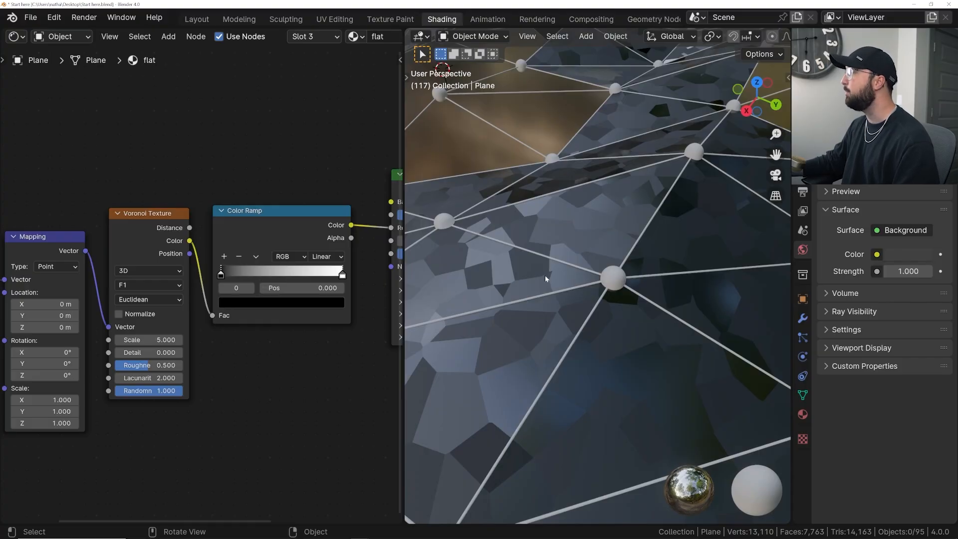
{"action": "middle_click_drag", "start_coordinate": [545, 279], "coordinate": [599, 295]}
{"action": "scroll", "coordinate": [598, 294], "scroll_direction": "down", "scroll_amount": 6}
{"action": "scroll", "coordinate": [599, 294], "scroll_direction": "up", "scroll_amount": 7}
{"action": "scroll", "coordinate": [599, 293], "scroll_direction": "down", "scroll_amount": 5}
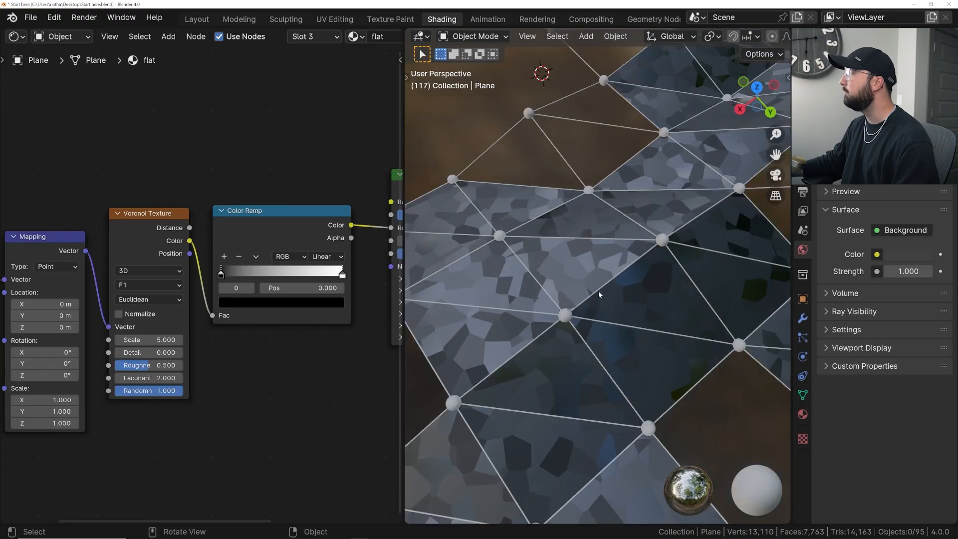
{"action": "scroll", "coordinate": [599, 292], "scroll_direction": "up", "scroll_amount": 3}
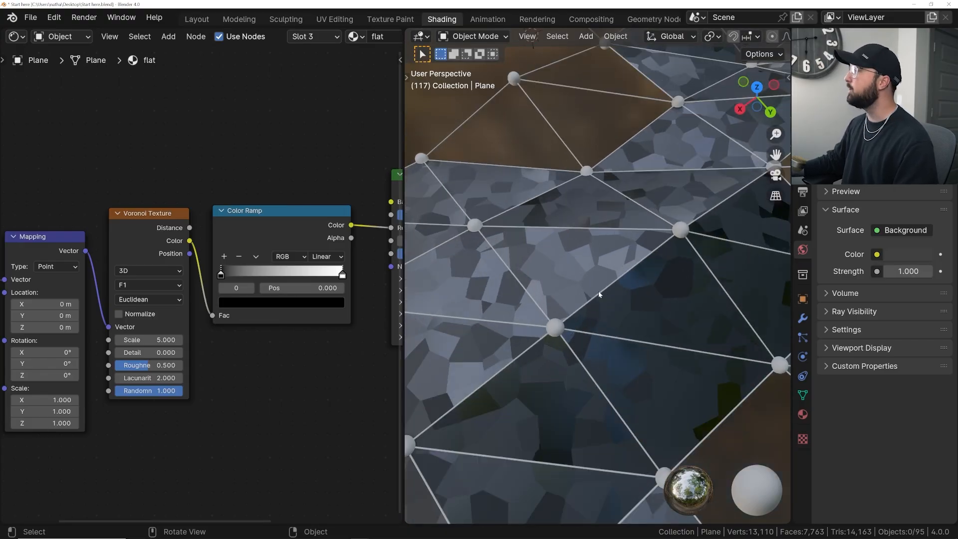
{"action": "mouse_move", "coordinate": [154, 233]}
{"action": "left_mouse_down"}
{"action": "mouse_move", "coordinate": [148, 273]}
{"action": "mouse_move", "coordinate": [162, 180]}
{"action": "mouse_move", "coordinate": [148, 221]}
{"action": "left_mouse_up"}
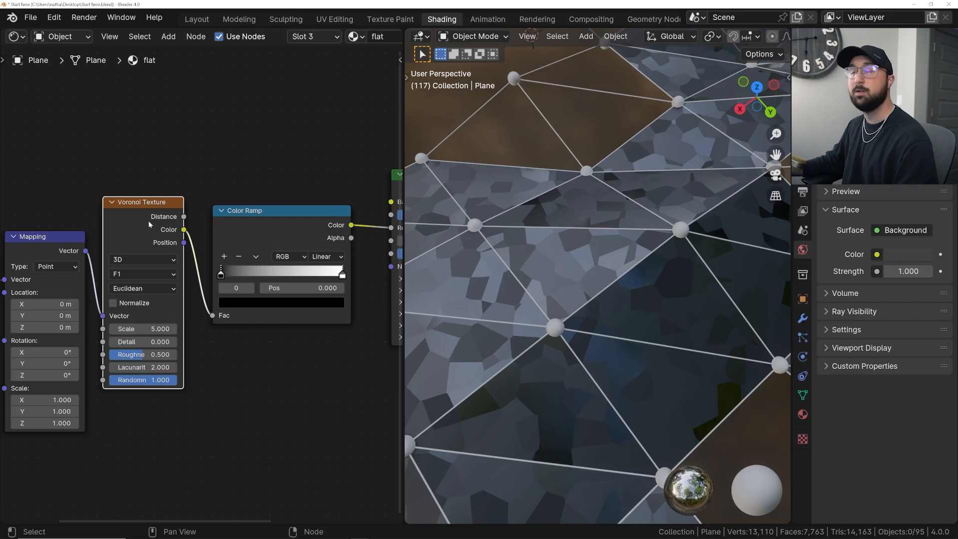
{"action": "key", "text": "g"}
{"action": "left_click", "coordinate": [160, 246]}
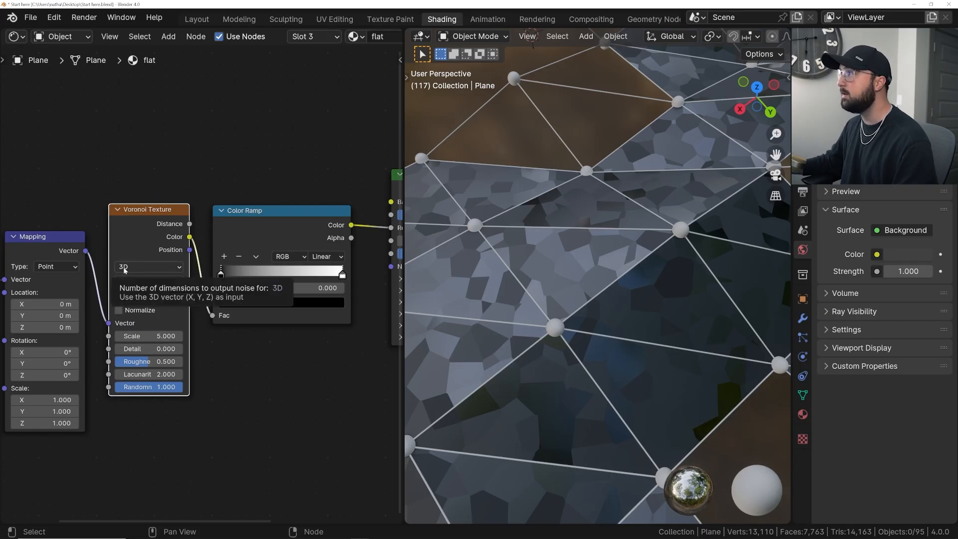
{"action": "key", "text": "g"}
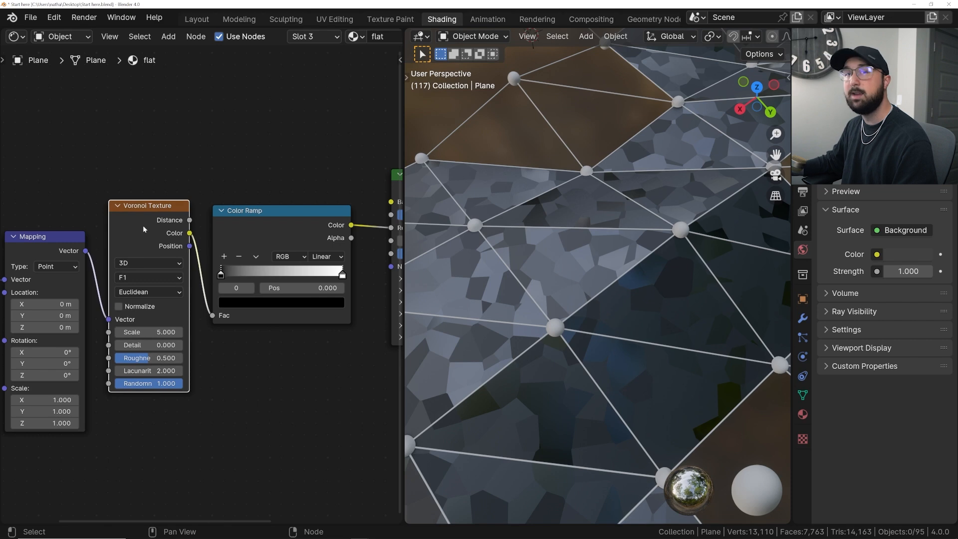
{"action": "left_click_drag", "start_coordinate": [147, 221], "coordinate": [142, 230]}
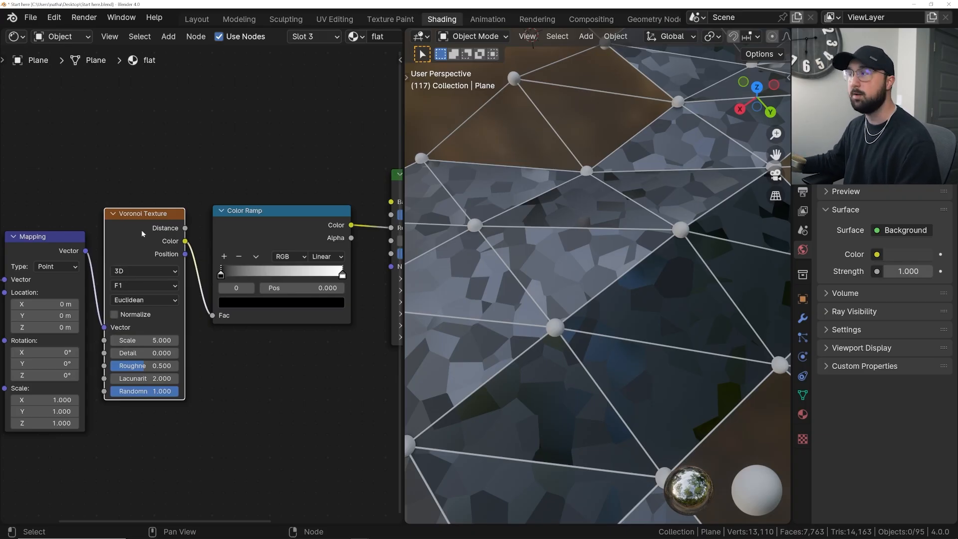
{"action": "left_click_drag", "start_coordinate": [142, 230], "coordinate": [146, 205]}
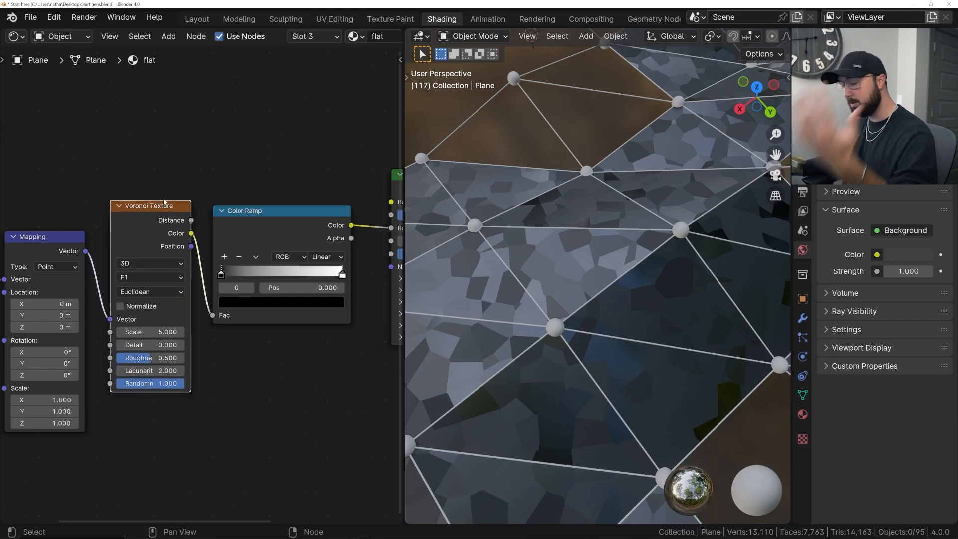
- Set the Voronoi Texture's distance metric to Minkowski and its Exponent to 1.500
{"action": "left_click", "coordinate": [148, 292]}
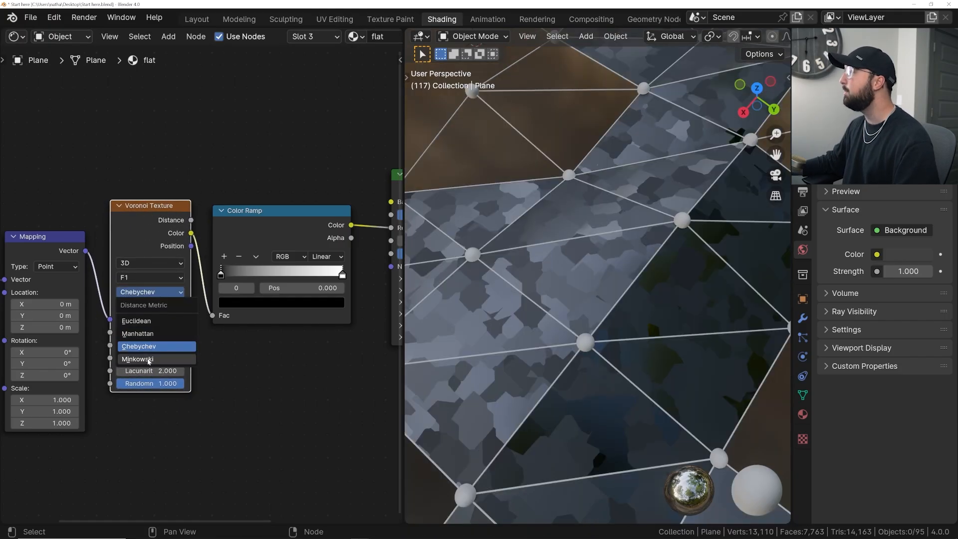
{"action": "left_click", "coordinate": [148, 359]}
{"action": "mouse_move", "coordinate": [149, 383]}
{"action": "left_mouse_down"}
{"action": "mouse_move", "coordinate": [192, 383]}
{"action": "mouse_move", "coordinate": [157, 383]}
{"action": "left_mouse_up"}
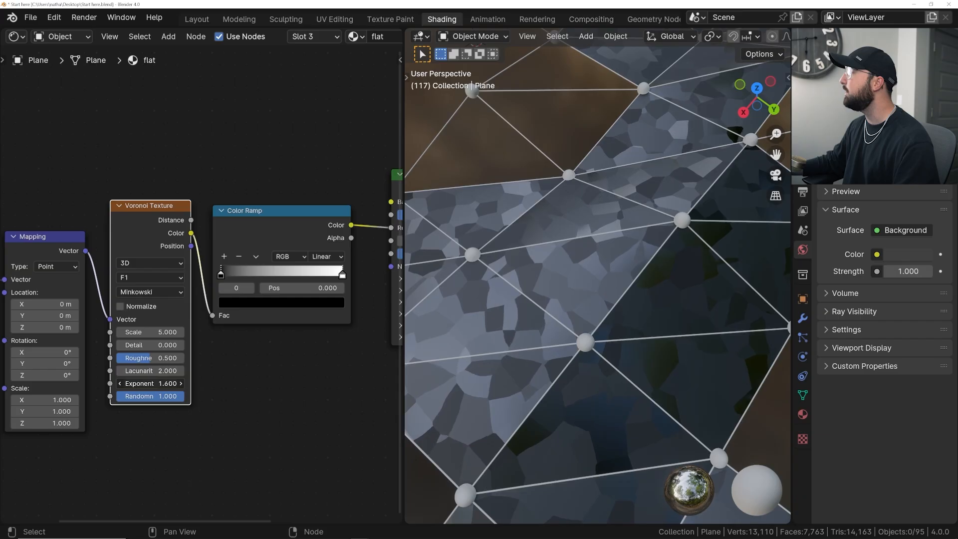
{"action": "mouse_move", "coordinate": [608, 312]}
{"action": "middle_mouse_down"}
{"action": "mouse_move", "coordinate": [632, 323]}
{"action": "mouse_move", "coordinate": [652, 291]}
{"action": "mouse_move", "coordinate": [624, 302]}
{"action": "middle_mouse_up"}
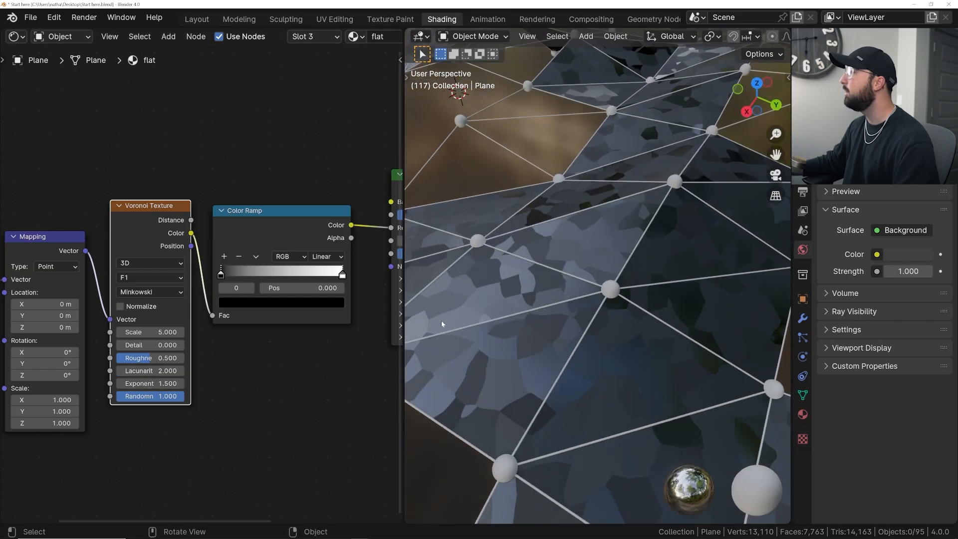
- Set the Voronoi Texture's Scale to 97.900 and check the finer pattern on the faces
{"action": "left_click_drag", "start_coordinate": [160, 331], "coordinate": [214, 332]}
{"action": "middle_click_drag", "start_coordinate": [427, 299], "coordinate": [519, 306]}
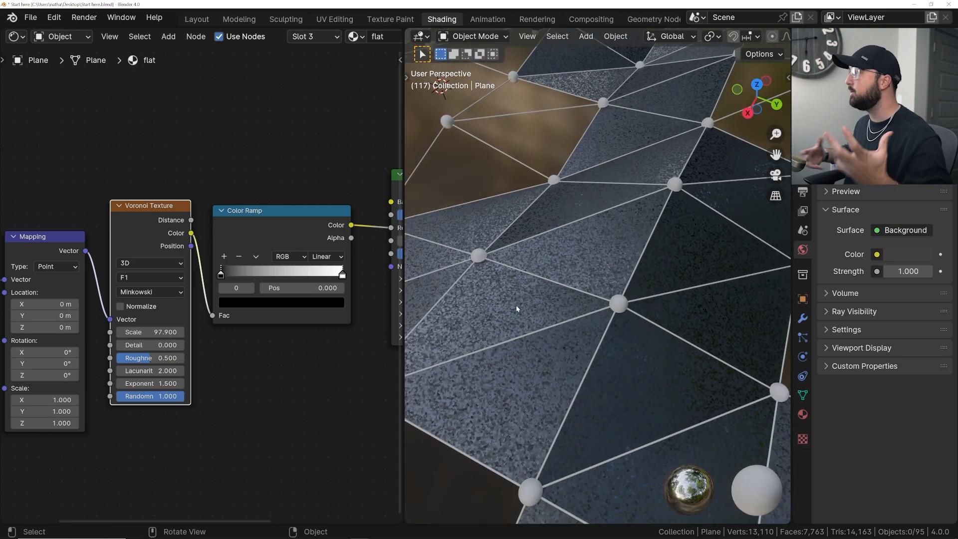
{"action": "scroll", "coordinate": [575, 278], "scroll_direction": "up", "scroll_amount": 10}
{"action": "scroll", "coordinate": [575, 278], "scroll_direction": "down", "scroll_amount": 10}
{"action": "middle_click_drag", "start_coordinate": [624, 269], "coordinate": [577, 284]}
{"action": "scroll", "coordinate": [575, 286], "scroll_direction": "up", "scroll_amount": 6}
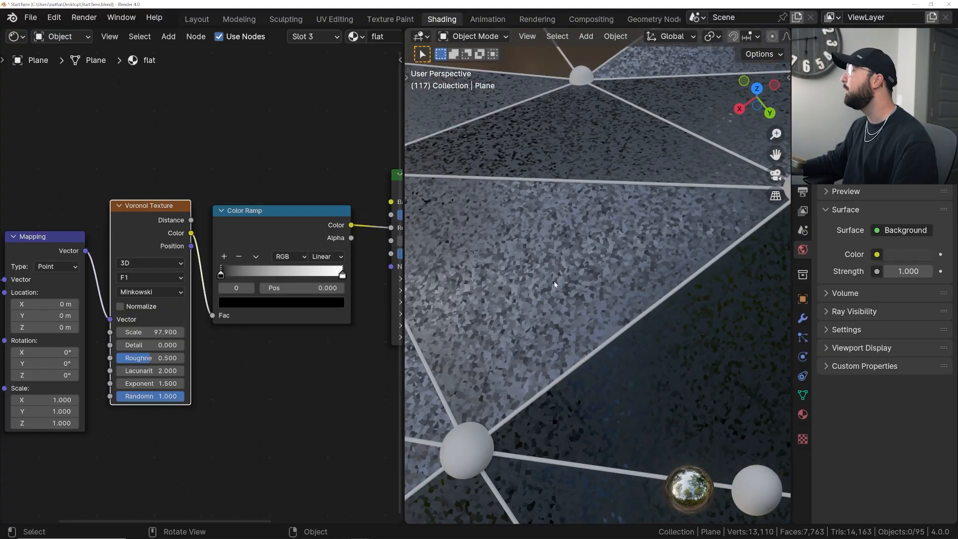
- Tighten the Color Ramp by moving the white stop to position 0.766 and the black stop to 0.269
{"action": "middle_click_drag", "start_coordinate": [289, 274], "coordinate": [177, 308]}
{"action": "left_click", "coordinate": [210, 309]}
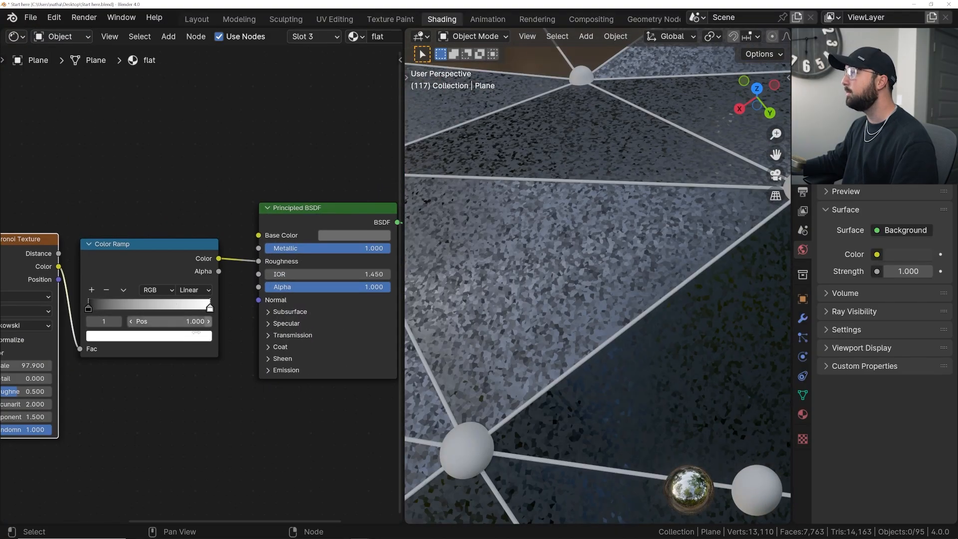
{"action": "scroll", "coordinate": [575, 320], "scroll_direction": "up", "scroll_amount": 2}
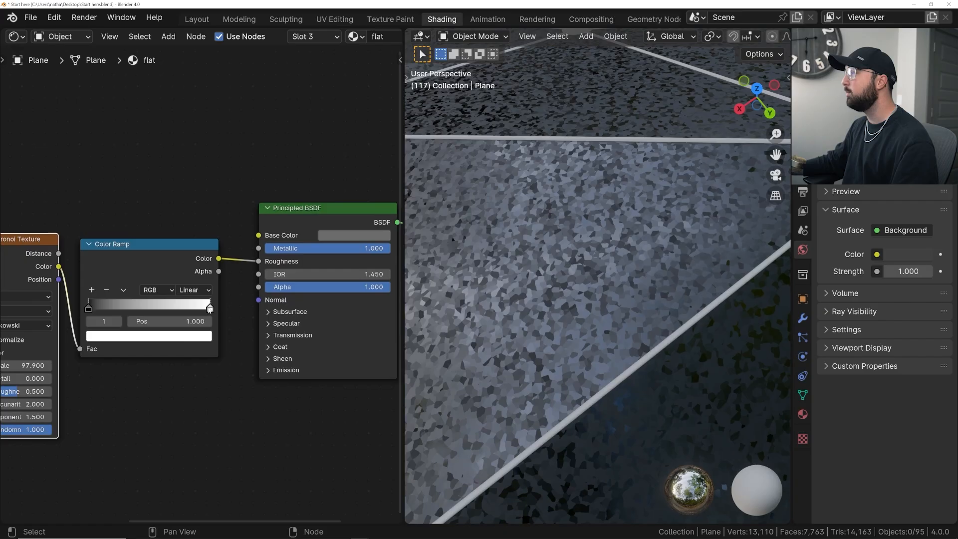
{"action": "left_click_drag", "start_coordinate": [210, 309], "coordinate": [178, 308]}
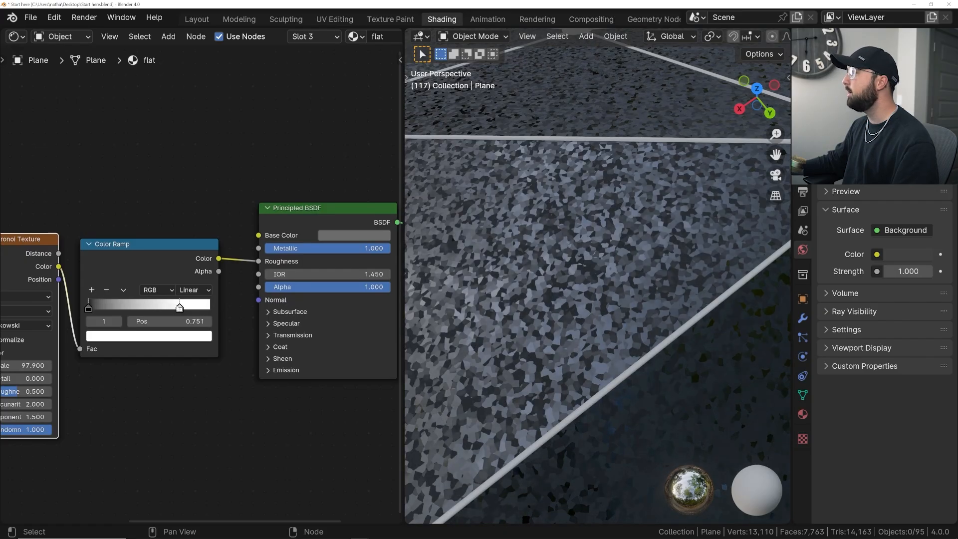
{"action": "left_click_drag", "start_coordinate": [99, 306], "coordinate": [131, 307]}
{"action": "middle_click_drag", "start_coordinate": [529, 310], "coordinate": [677, 292]}
{"action": "scroll", "coordinate": [148, 312], "scroll_direction": "up", "scroll_amount": 1}
- Lighten the Color Ramp's black stop to grey with Value 0.300 and darken its white stop to a Value of about 0.6
{"action": "left_click", "coordinate": [128, 342]}
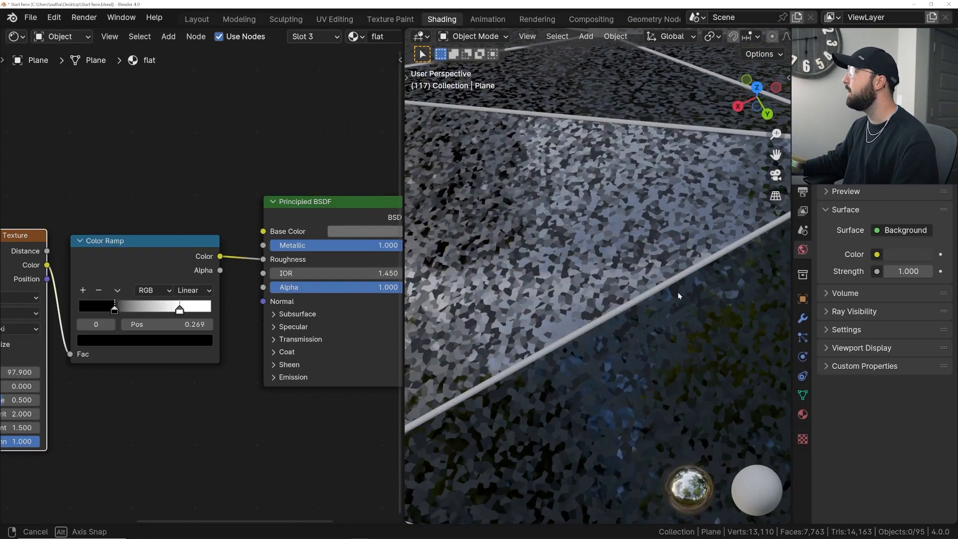
{"action": "left_click", "coordinate": [135, 341]}
{"action": "left_click_drag", "start_coordinate": [202, 252], "coordinate": [202, 191]}
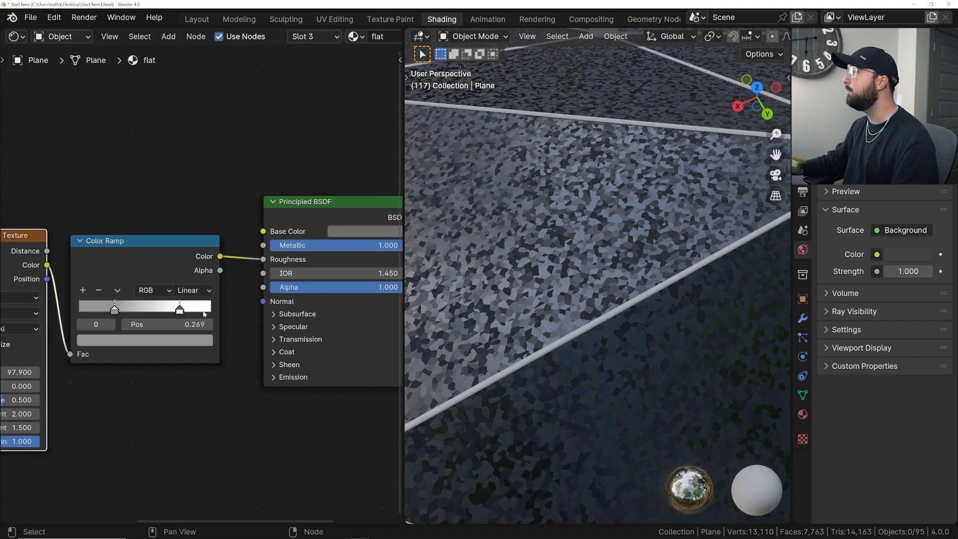
{"action": "left_click", "coordinate": [180, 313]}
{"action": "left_click", "coordinate": [197, 340]}
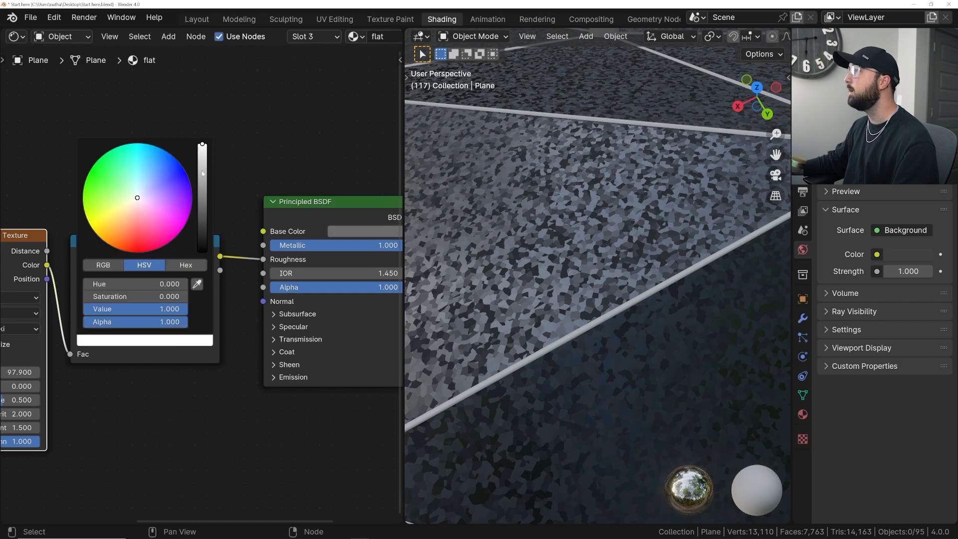
{"action": "left_click_drag", "start_coordinate": [202, 145], "coordinate": [202, 162]}
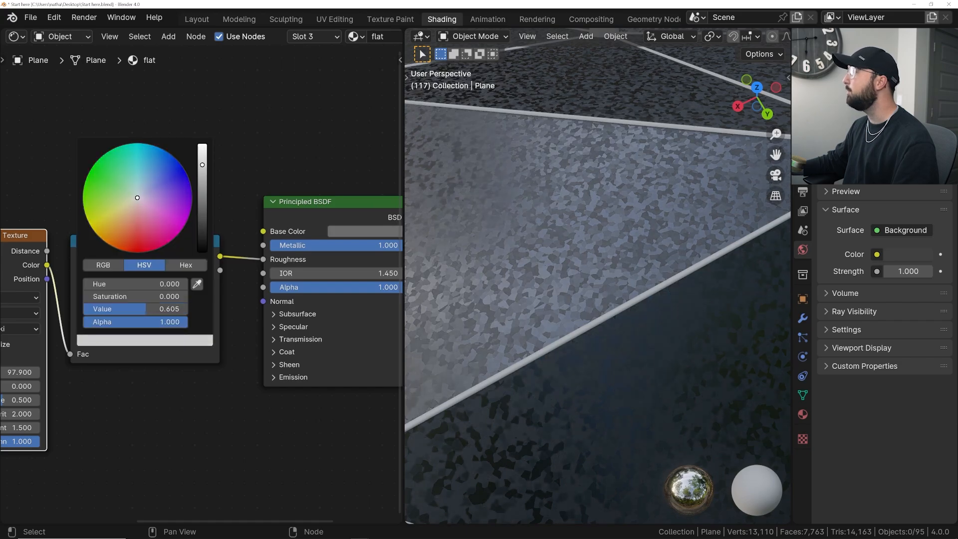
{"action": "middle_click_drag", "start_coordinate": [658, 272], "coordinate": [569, 308]}
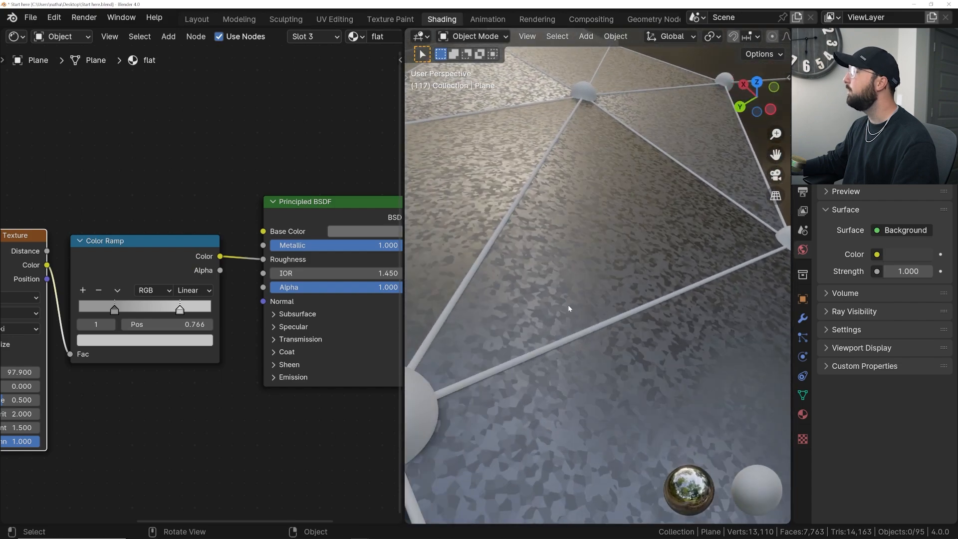
- Lighten the grey of the Color Ramp's stop at position 0.269 further and check the softer roughness contrast
{"action": "left_click", "coordinate": [114, 309]}
{"action": "left_click", "coordinate": [141, 340]}
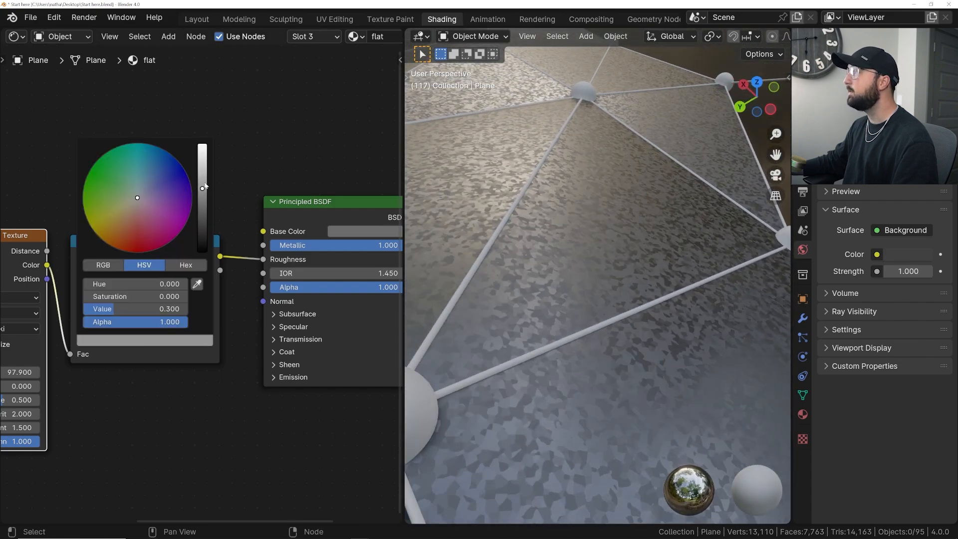
{"action": "left_click_drag", "start_coordinate": [202, 187], "coordinate": [202, 178]}
{"action": "middle_click_drag", "start_coordinate": [494, 257], "coordinate": [589, 274]}
{"action": "scroll", "coordinate": [532, 287], "scroll_direction": "up", "scroll_amount": 8}
{"action": "scroll", "coordinate": [531, 306], "scroll_direction": "down", "scroll_amount": 2}
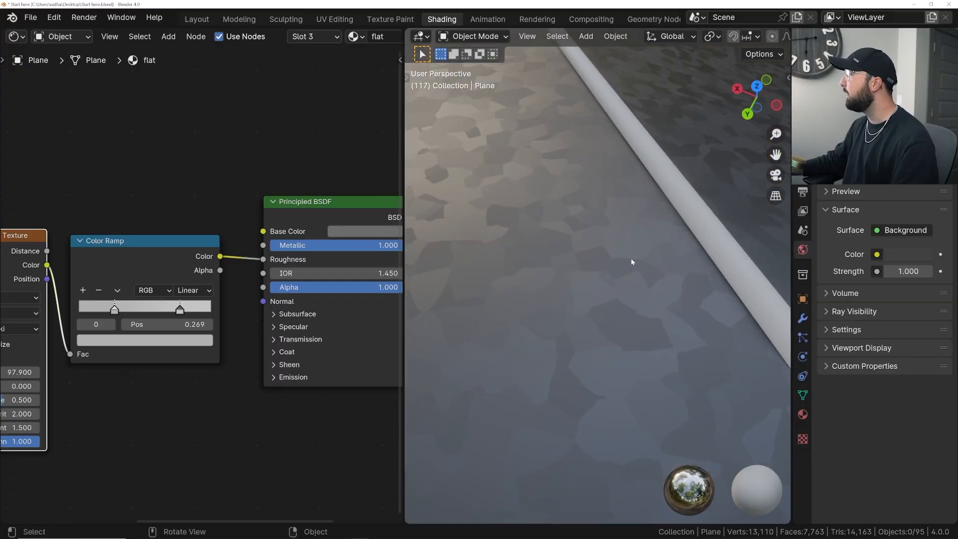
- Switch the Voronoi Texture's feature output to Smooth F1
{"action": "middle_click_drag", "start_coordinate": [91, 363], "coordinate": [267, 365]}
{"action": "scroll", "coordinate": [230, 367], "scroll_direction": "up", "scroll_amount": 5}
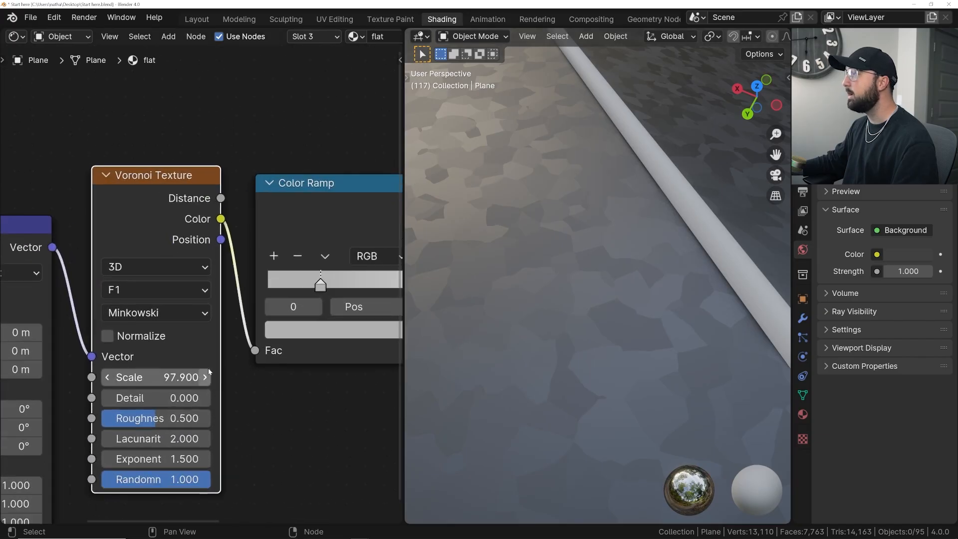
{"action": "left_click", "coordinate": [141, 290]}
{"action": "left_click", "coordinate": [132, 377]}
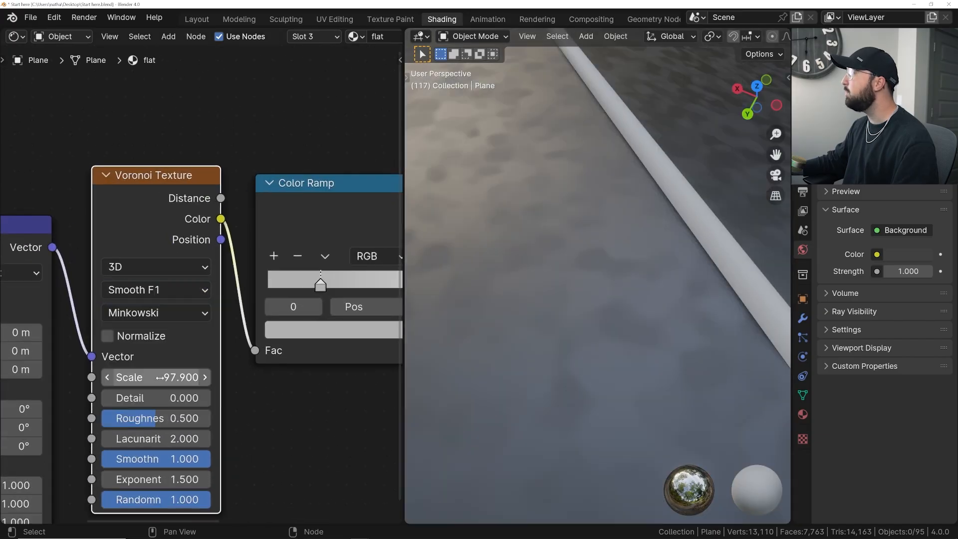
- Try different Smoothness values on the Voronoi Texture and settle on 0.285
{"action": "middle_click_drag", "start_coordinate": [166, 471], "coordinate": [194, 444]}
{"action": "left_click_drag", "start_coordinate": [207, 391], "coordinate": [163, 392]}
{"action": "key", "text": "ctrl+z"}
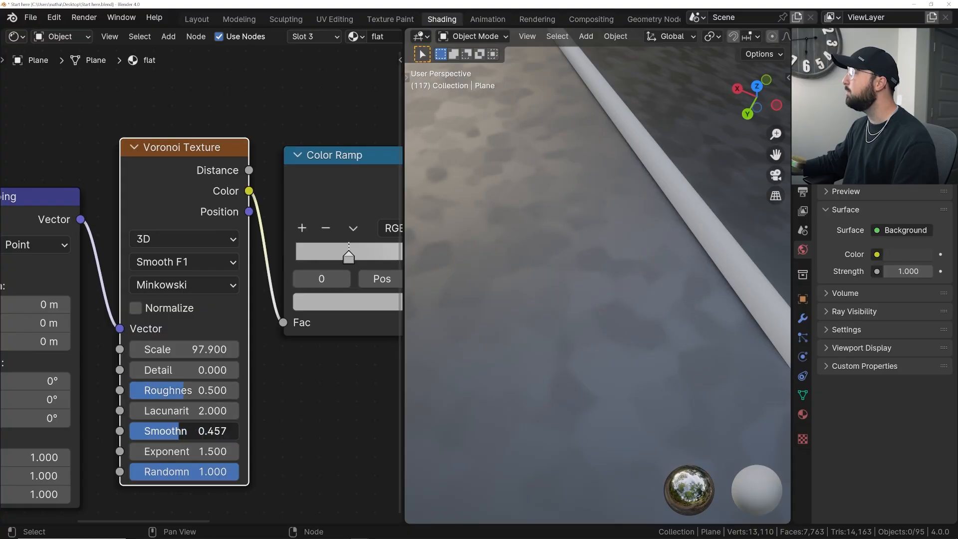
{"action": "left_click_drag", "start_coordinate": [137, 431], "coordinate": [133, 432]}
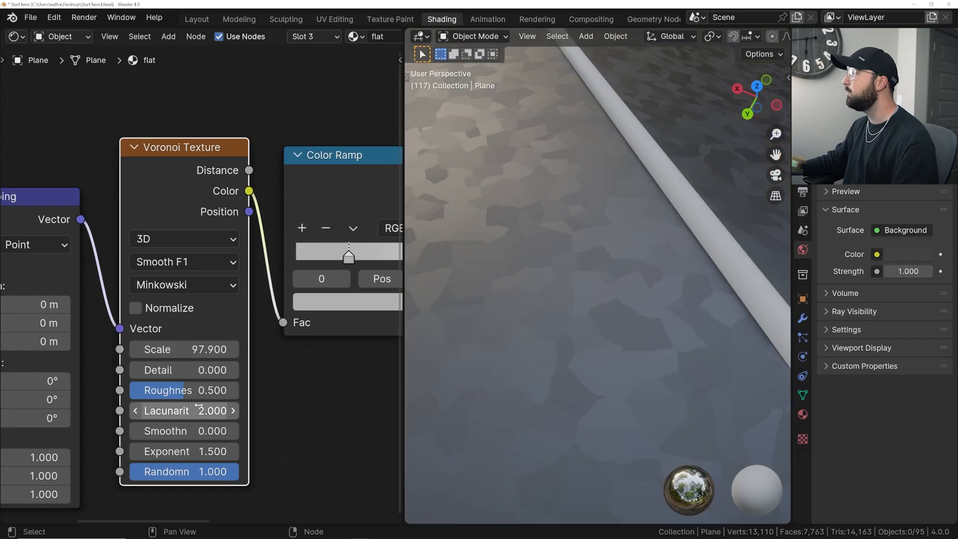
{"action": "left_click_drag", "start_coordinate": [149, 431], "coordinate": [170, 431]}
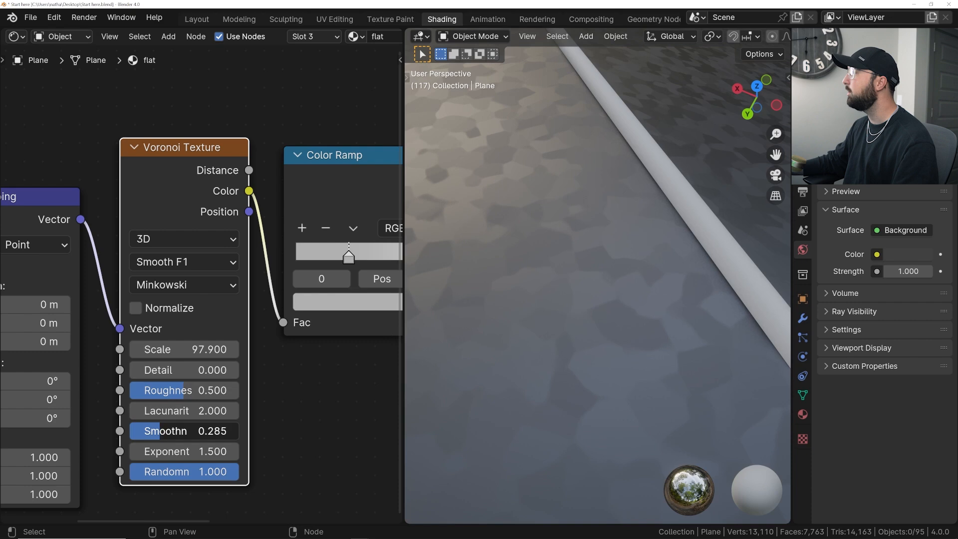
- Examine the roughness pattern on the mesh faces from several distances and angles
{"action": "scroll", "coordinate": [516, 370], "scroll_direction": "down", "scroll_amount": 10}
{"action": "scroll", "coordinate": [514, 370], "scroll_direction": "up", "scroll_amount": 4}
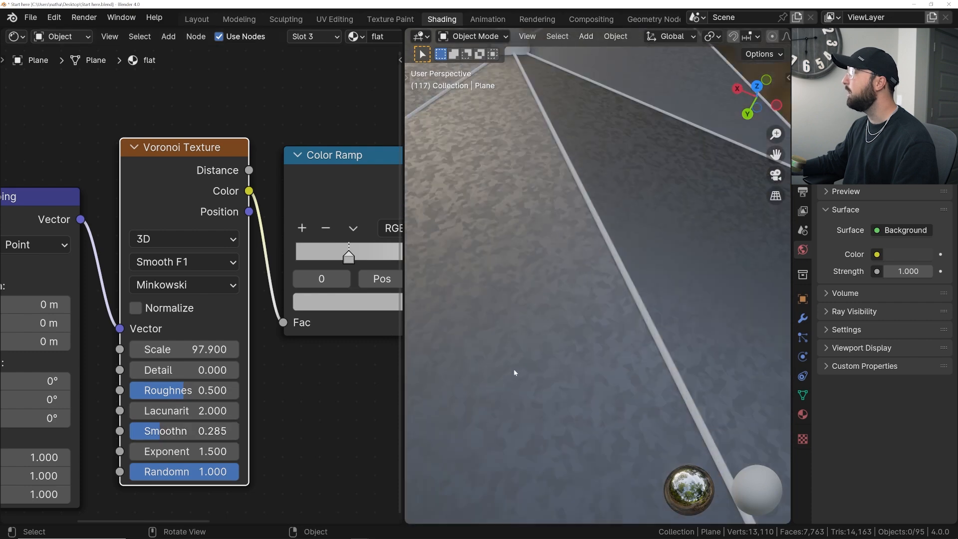
{"action": "scroll", "coordinate": [514, 369], "scroll_direction": "down", "scroll_amount": 3}
{"action": "scroll", "coordinate": [569, 382], "scroll_direction": "up", "scroll_amount": 2}
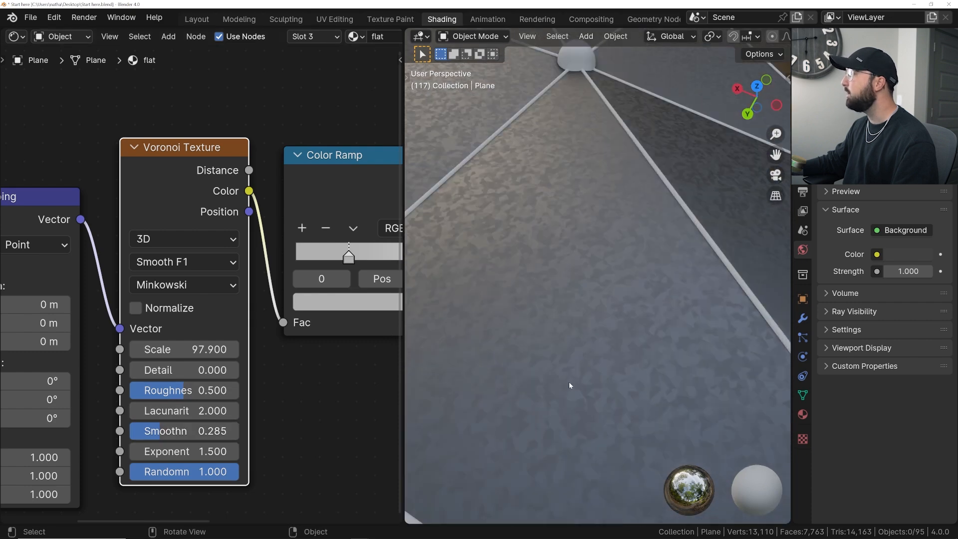
{"action": "scroll", "coordinate": [568, 382], "scroll_direction": "down", "scroll_amount": 3}
{"action": "middle_click_drag", "start_coordinate": [567, 379], "coordinate": [547, 334]}
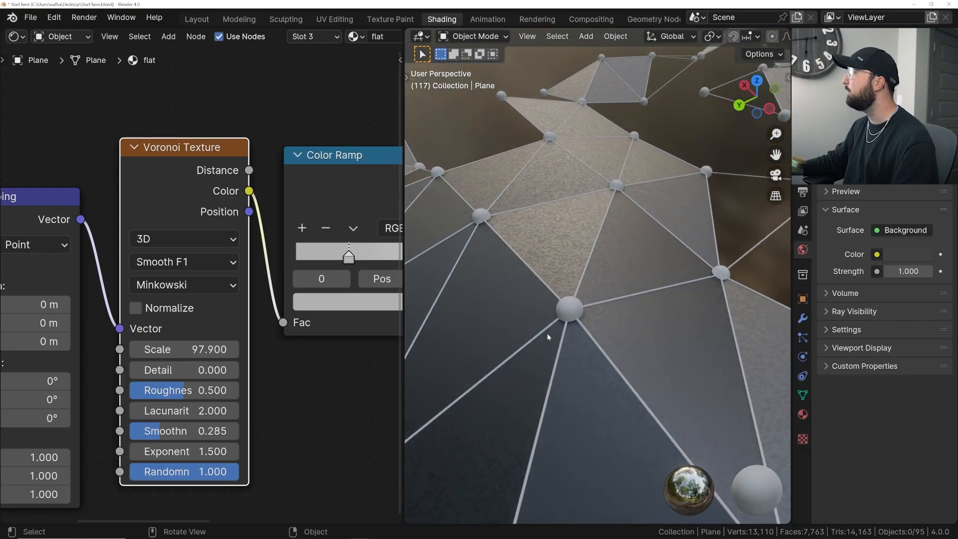
{"action": "scroll", "coordinate": [588, 399], "scroll_direction": "down", "scroll_amount": 4}
{"action": "scroll", "coordinate": [506, 264], "scroll_direction": "up", "scroll_amount": 6}
{"action": "scroll", "coordinate": [201, 306], "scroll_direction": "down", "scroll_amount": 3}
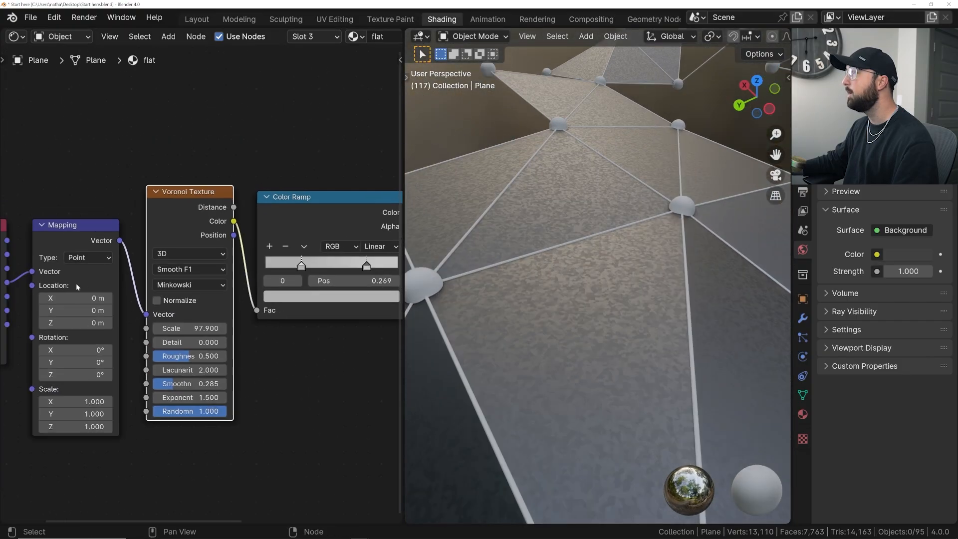
- Move the Texture Coordinate and Mapping nodes away from the Voronoi Texture to open a gap between them
{"action": "scroll", "coordinate": [233, 242], "scroll_direction": "up", "scroll_amount": 5, "text": "ctrl"}
{"action": "middle_click_drag", "start_coordinate": [333, 243], "coordinate": [175, 245]}
{"action": "left_click_drag", "start_coordinate": [199, 188], "coordinate": [82, 294]}
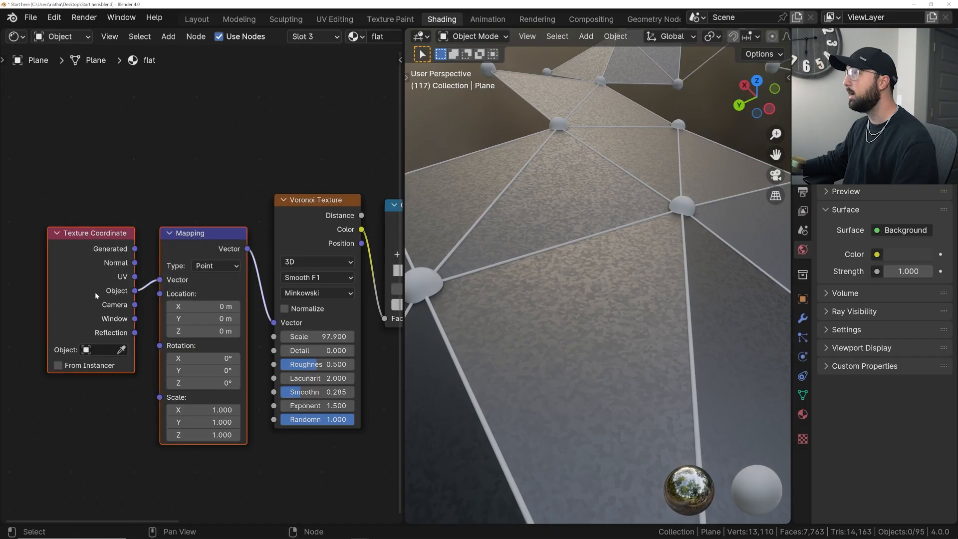
{"action": "middle_click_drag", "start_coordinate": [88, 295], "coordinate": [143, 306]}
{"action": "scroll", "coordinate": [173, 309], "scroll_direction": "down", "scroll_amount": 3}
{"action": "key", "text": "g"}
{"action": "left_click", "coordinate": [100, 308]}
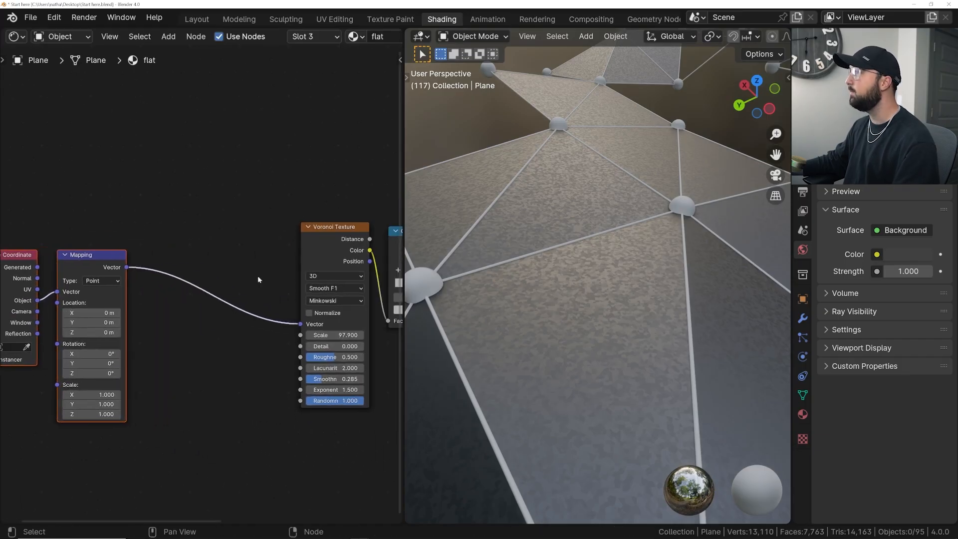
- Insert a Noise Texture between the Mapping node and the Voronoi Texture and check the swirled pattern on the faces
{"action": "key", "text": "shift+a"}
{"action": "left_click", "coordinate": [224, 232]}
{"action": "type", "text": "noi"}
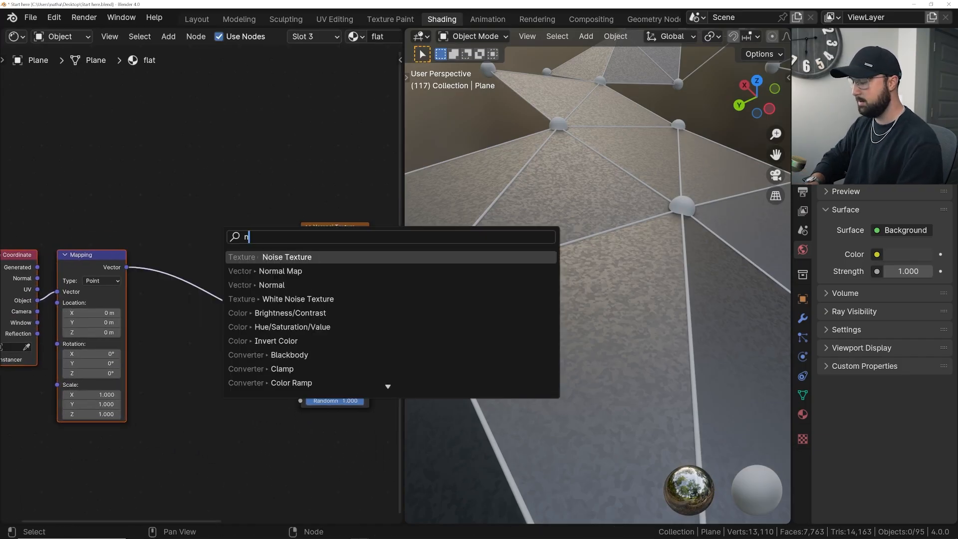
{"action": "key", "text": "Return"}
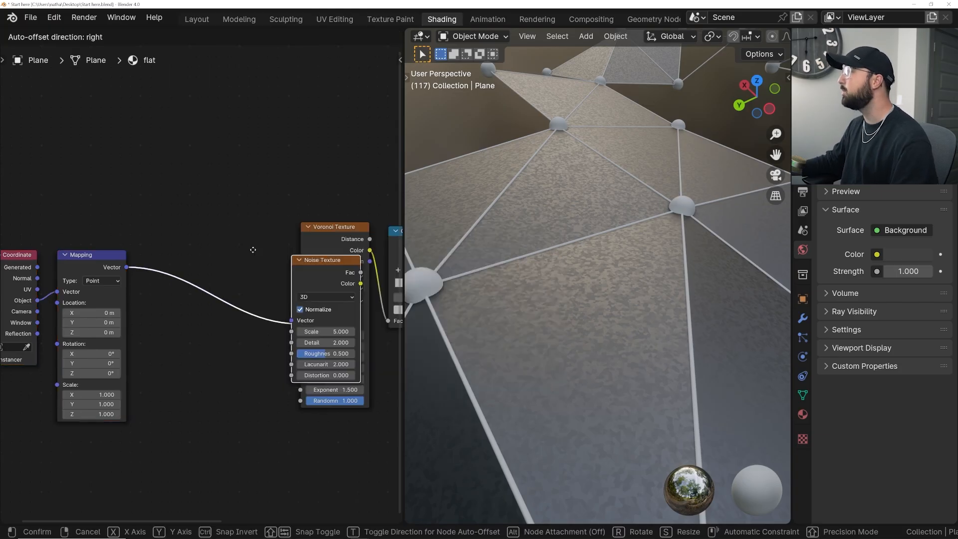
{"action": "left_click", "coordinate": [338, 223]}
{"action": "scroll", "coordinate": [253, 204], "scroll_direction": "up", "scroll_amount": 2}
{"action": "mouse_move", "coordinate": [552, 283]}
{"action": "middle_mouse_down"}
{"action": "mouse_move", "coordinate": [613, 267]}
{"action": "mouse_move", "coordinate": [561, 275]}
{"action": "middle_mouse_up"}
{"action": "scroll", "coordinate": [612, 267], "scroll_direction": "up", "scroll_amount": 2}
{"action": "left_click_drag", "start_coordinate": [196, 253], "coordinate": [195, 240]}
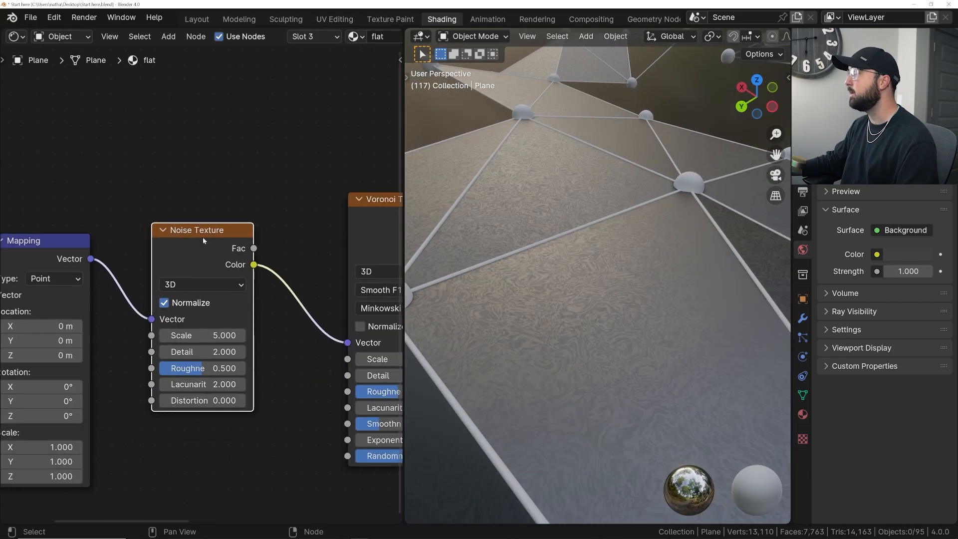
- Insert a Mix Color node on the link between the Noise Texture and the Voronoi Texture
{"action": "key", "text": "shift+a"}
{"action": "left_click", "coordinate": [250, 164]}
{"action": "type", "text": "mix"}
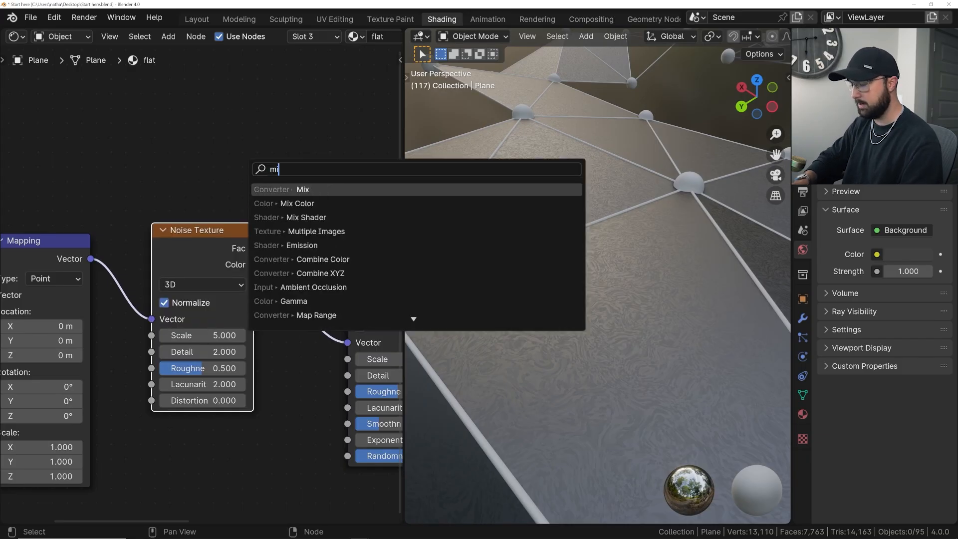
{"action": "left_click", "coordinate": [285, 201]}
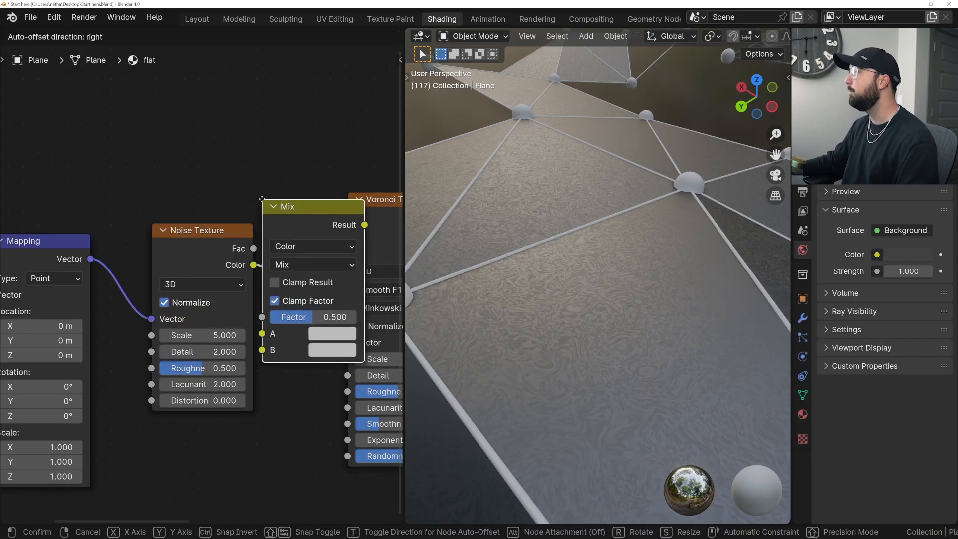
{"action": "left_click", "coordinate": [264, 201]}
- Rearrange the nodes around the Mix node and connect the Mapping node's Vector output to its B input
{"action": "middle_click_drag", "start_coordinate": [249, 221], "coordinate": [183, 223]}
{"action": "scroll", "coordinate": [183, 223], "scroll_direction": "down", "scroll_amount": 1}
{"action": "left_click_drag", "start_coordinate": [59, 266], "coordinate": [154, 252]}
{"action": "left_click_drag", "start_coordinate": [233, 340], "coordinate": [235, 339]}
{"action": "middle_click_drag", "start_coordinate": [235, 340], "coordinate": [175, 345]}
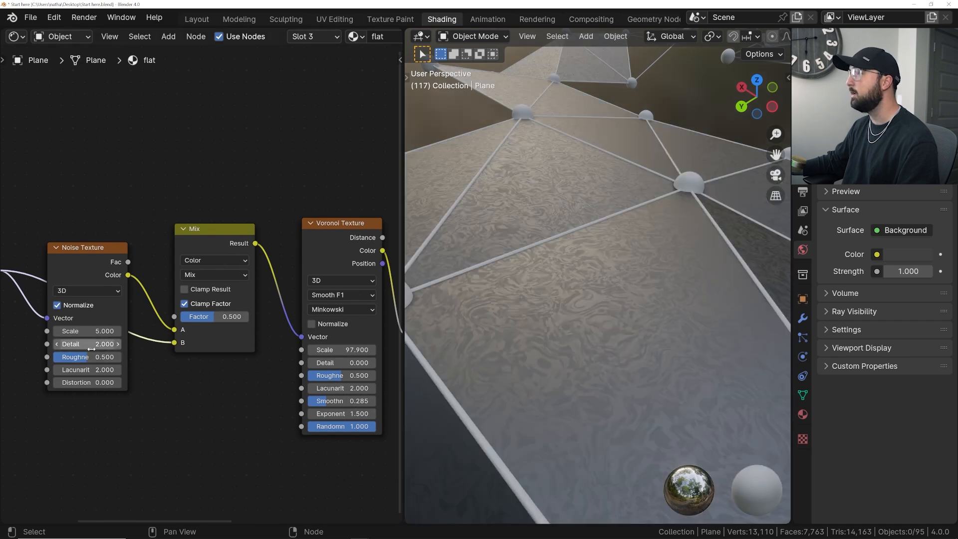
- Set the Noise Texture's Detail to 12 and the Mix node's Factor to 0.868, checking the distortion on the faces
{"action": "key", "text": "Return"}
{"action": "scroll", "coordinate": [452, 276], "scroll_direction": "up", "scroll_amount": 2}
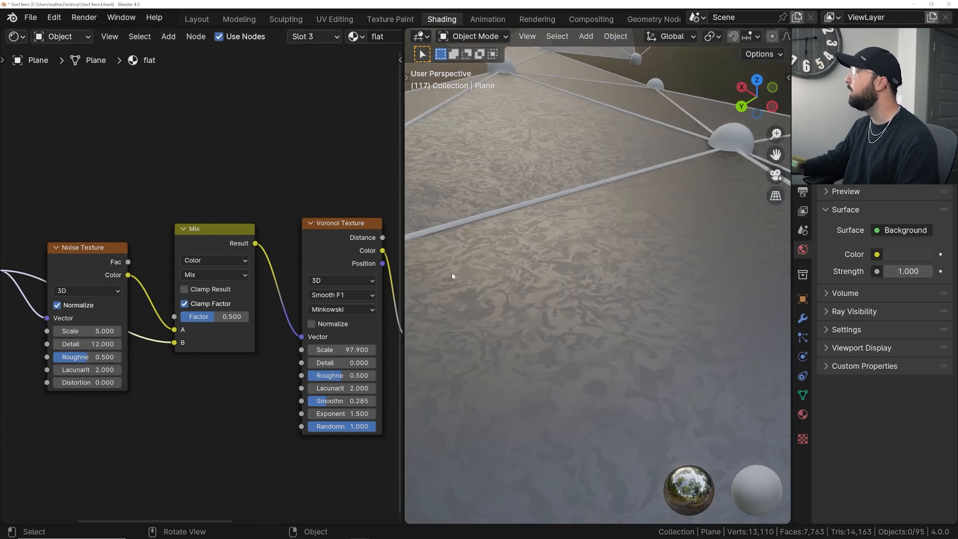
{"action": "left_click_drag", "start_coordinate": [225, 318], "coordinate": [249, 319]}
{"action": "scroll", "coordinate": [597, 313], "scroll_direction": "down", "scroll_amount": 5}
{"action": "middle_click_drag", "start_coordinate": [600, 309], "coordinate": [558, 303]}
{"action": "scroll", "coordinate": [207, 329], "scroll_direction": "down", "scroll_amount": 6}
{"action": "middle_click_drag", "start_coordinate": [250, 323], "coordinate": [55, 326]}
{"action": "middle_click_drag", "start_coordinate": [573, 300], "coordinate": [620, 250]}
{"action": "scroll", "coordinate": [615, 295], "scroll_direction": "up", "scroll_amount": 6}
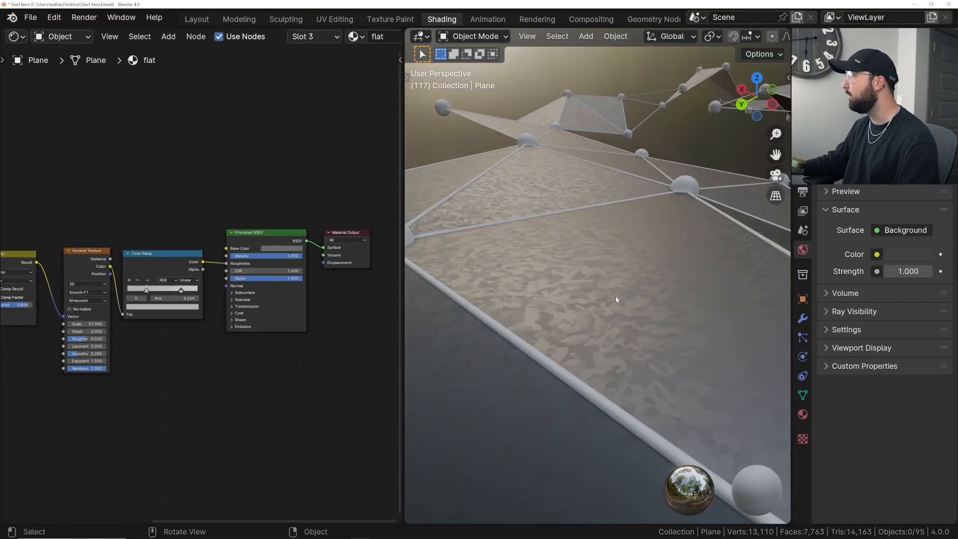
- Move the Principled BSDF lower in the node tree and add a Bump node beside it
{"action": "left_click_drag", "start_coordinate": [270, 241], "coordinate": [265, 306]}
{"action": "key", "text": "shift+a"}
{"action": "left_click", "coordinate": [266, 229]}
{"action": "type", "text": "bum"}
{"action": "key", "text": "Return"}
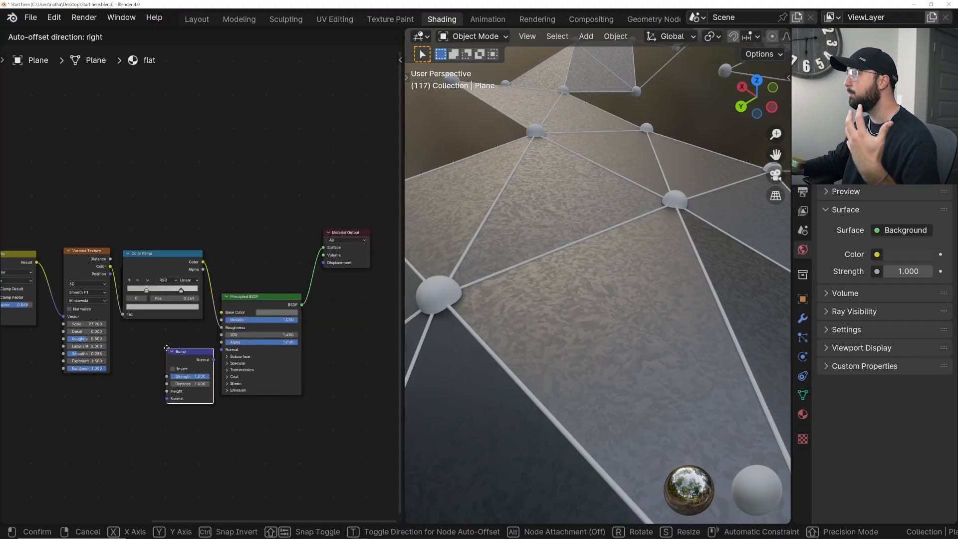
{"action": "left_click", "coordinate": [170, 349]}
- Connect the Bump node to the Principled BSDF's Normal input and set its Distance to 0.1
{"action": "scroll", "coordinate": [171, 332], "scroll_direction": "up", "scroll_amount": 2}
{"action": "left_click_drag", "start_coordinate": [207, 382], "coordinate": [242, 361]}
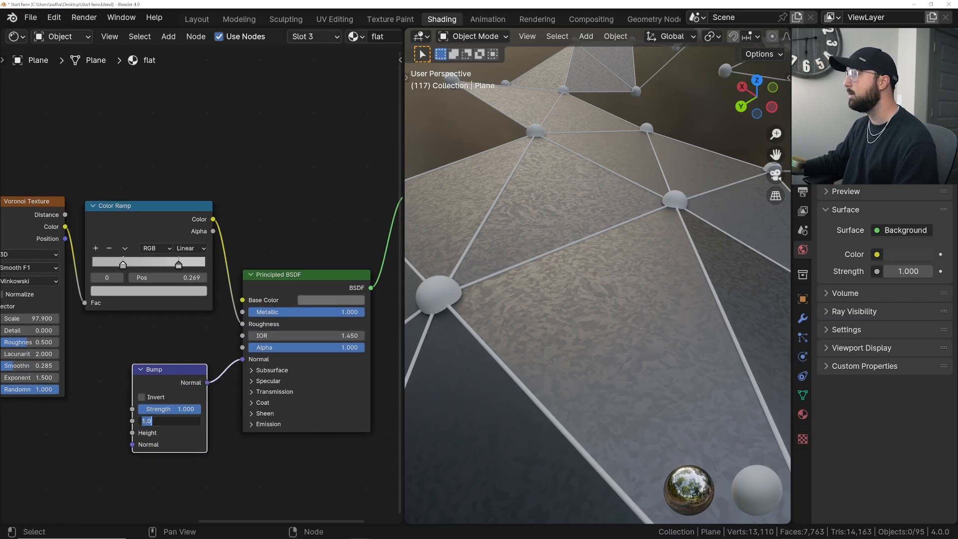
{"action": "key", "text": "Return"}
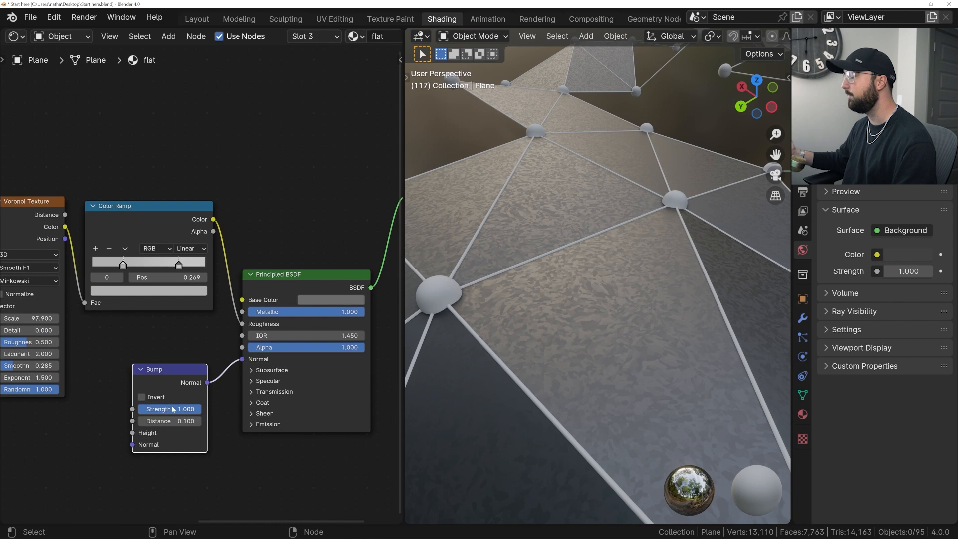
- Move the Voronoi Texture higher and place a duplicate of it below the original
{"action": "left_click_drag", "start_coordinate": [179, 381], "coordinate": [195, 373]}
{"action": "middle_click_drag", "start_coordinate": [94, 323], "coordinate": [179, 285]}
{"action": "scroll", "coordinate": [179, 285], "scroll_direction": "down", "scroll_amount": 3}
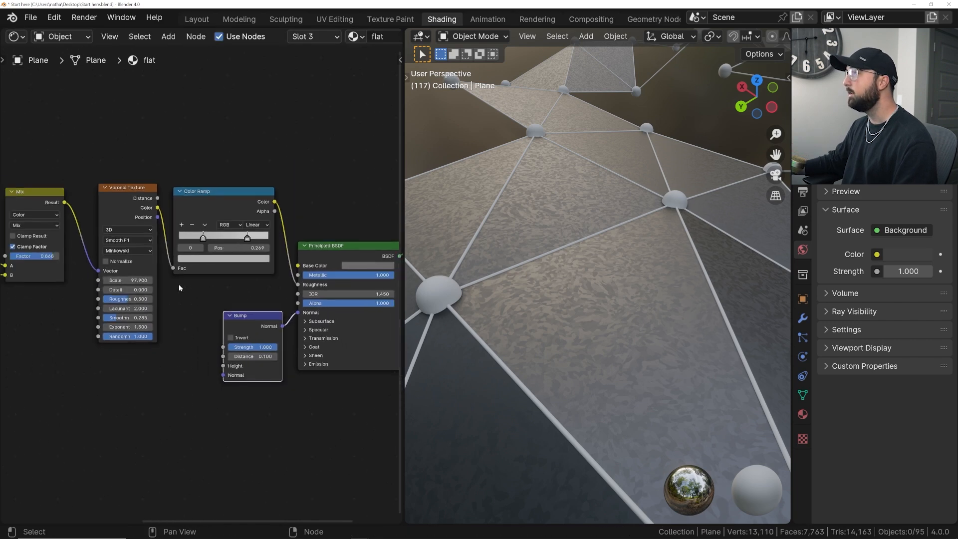
{"action": "left_click_drag", "start_coordinate": [122, 202], "coordinate": [113, 154]}
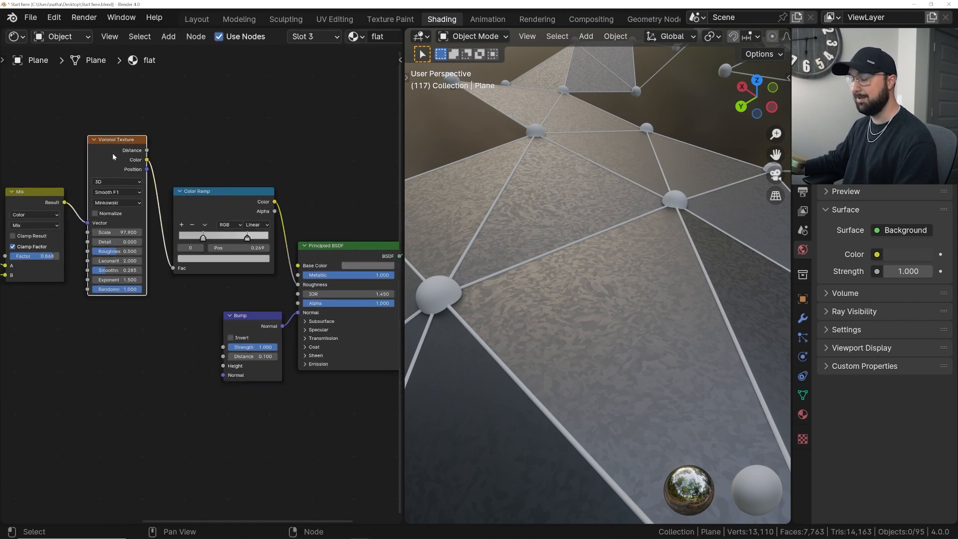
{"action": "key", "text": "shift+d"}
{"action": "left_click", "coordinate": [109, 325]}
{"action": "scroll", "coordinate": [65, 223], "scroll_direction": "left", "scroll_amount": 6, "text": "ctrl"}
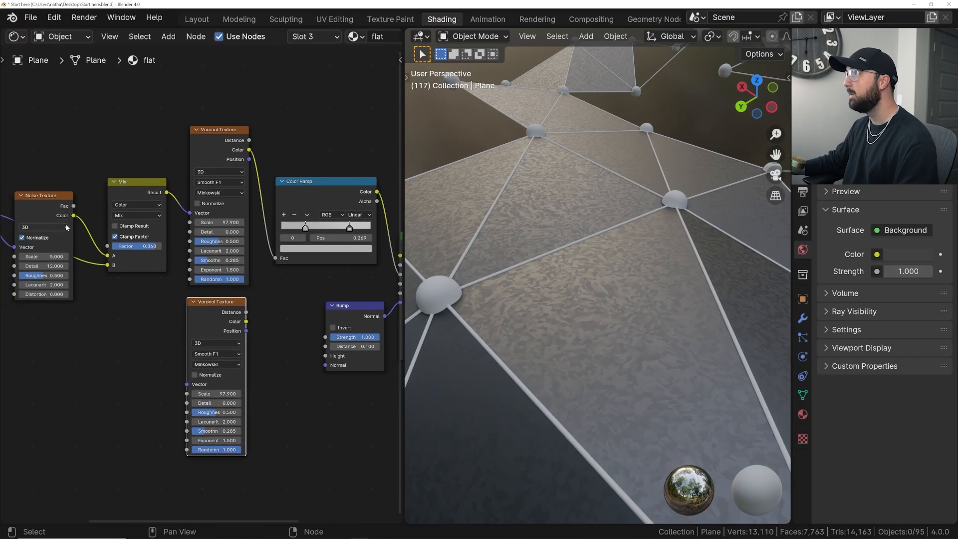
- Connect the Mapping node's Vector output to the duplicate Voronoi Texture and its Color output to the Bump node's Height
{"action": "left_click_drag", "start_coordinate": [61, 214], "coordinate": [77, 220]}
{"action": "left_click_drag", "start_coordinate": [270, 390], "coordinate": [269, 389]}
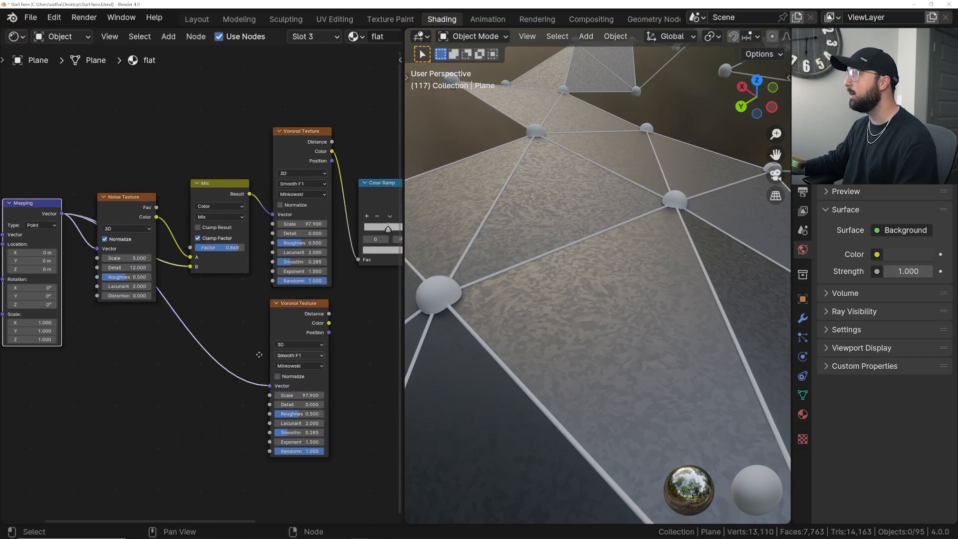
{"action": "middle_click_drag", "start_coordinate": [261, 353], "coordinate": [135, 351]}
{"action": "scroll", "coordinate": [220, 346], "scroll_direction": "up", "scroll_amount": 3}
{"action": "left_click_drag", "start_coordinate": [180, 319], "coordinate": [226, 335]}
{"action": "left_click_drag", "start_coordinate": [310, 373], "coordinate": [309, 372]}
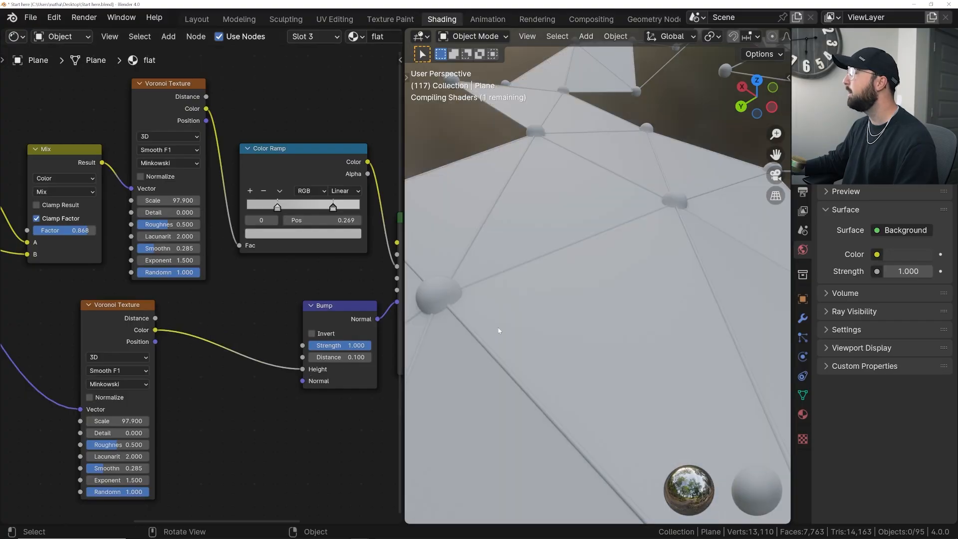
- Set the duplicate Voronoi Texture's distance metric to Manhattan and its feature output to F1
{"action": "left_click", "coordinate": [101, 384]}
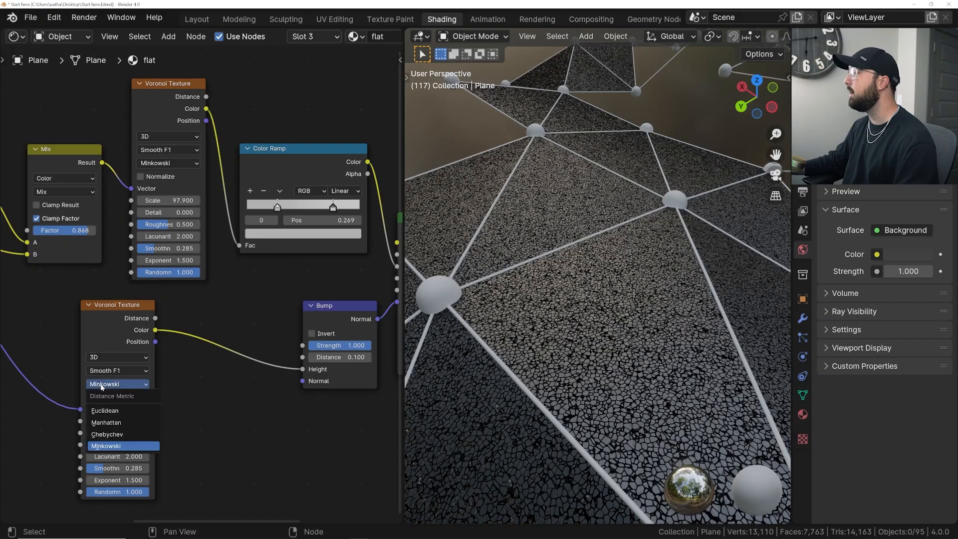
{"action": "left_click", "coordinate": [107, 422]}
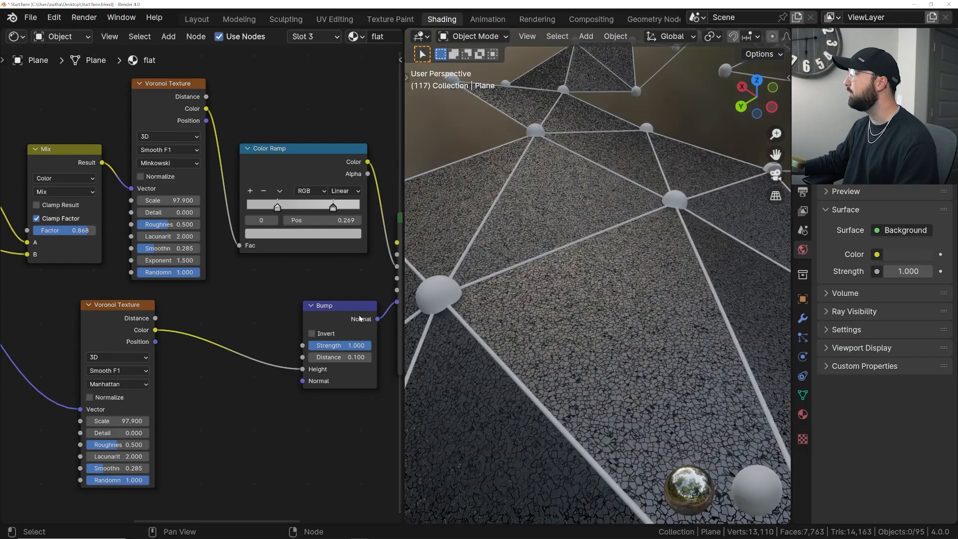
{"action": "left_click", "coordinate": [111, 370]}
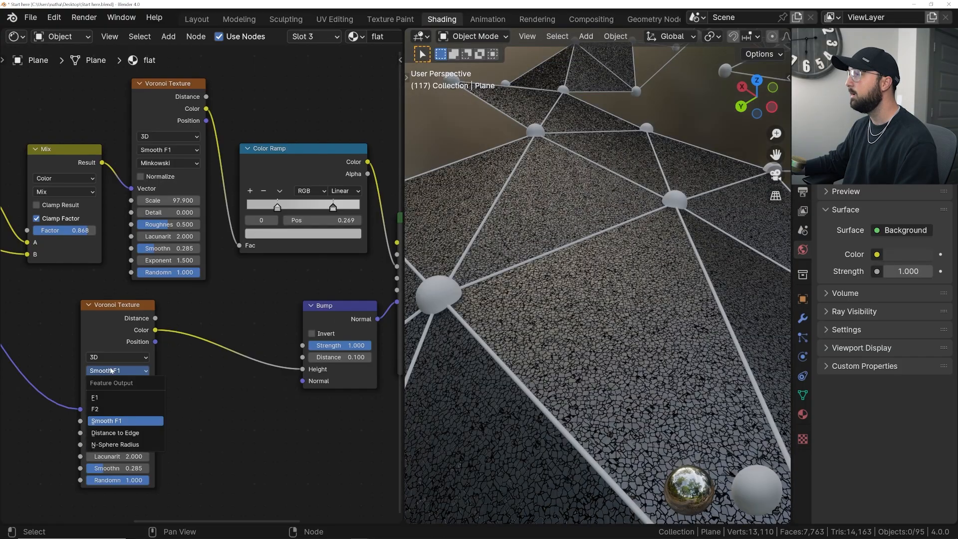
{"action": "left_click", "coordinate": [104, 396]}
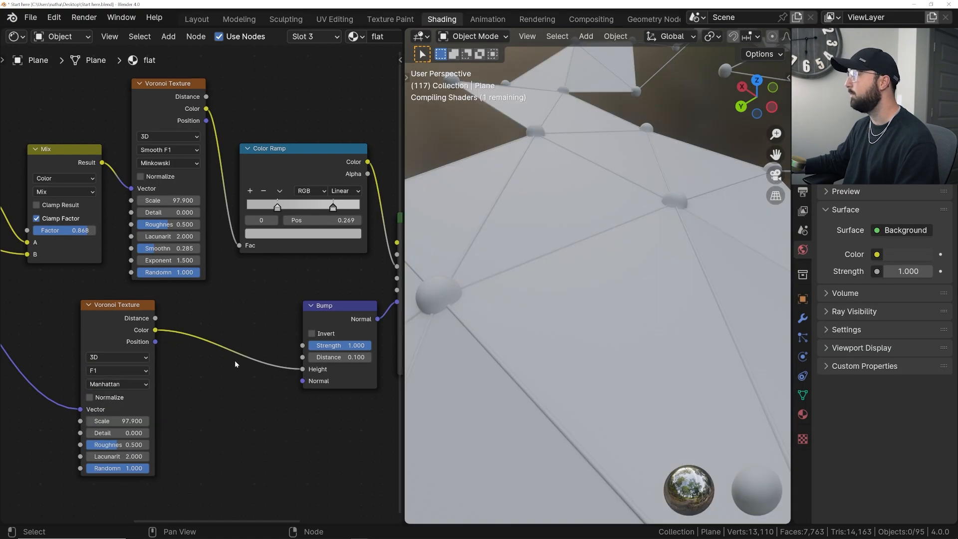
- Lower the duplicate Voronoi Texture's Scale to 1.930 for large, sparse cracks on the faces
{"action": "scroll", "coordinate": [624, 315], "scroll_direction": "up", "scroll_amount": 1}
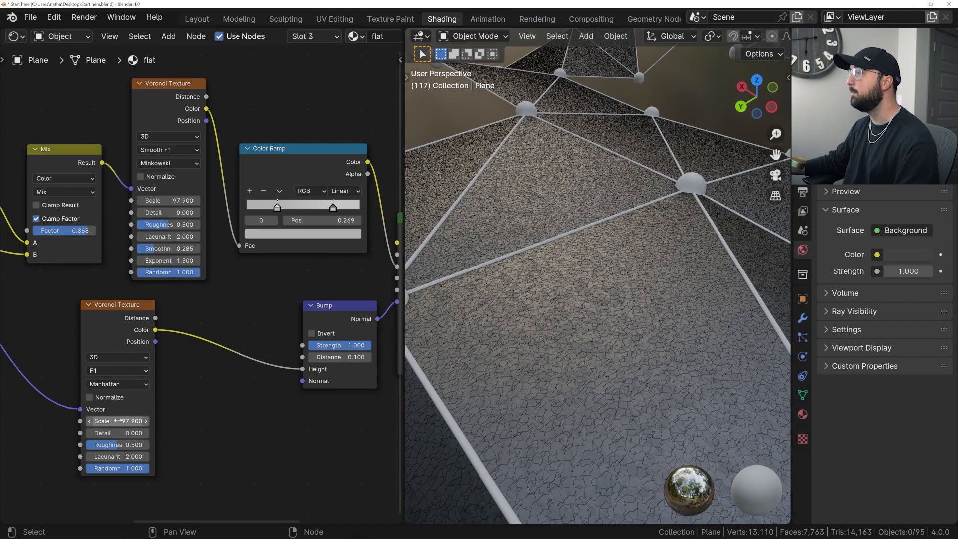
{"action": "type", "text": "5"}
{"action": "key", "text": "Return"}
{"action": "left_click_drag", "start_coordinate": [143, 416], "coordinate": [135, 420], "text": "shift"}
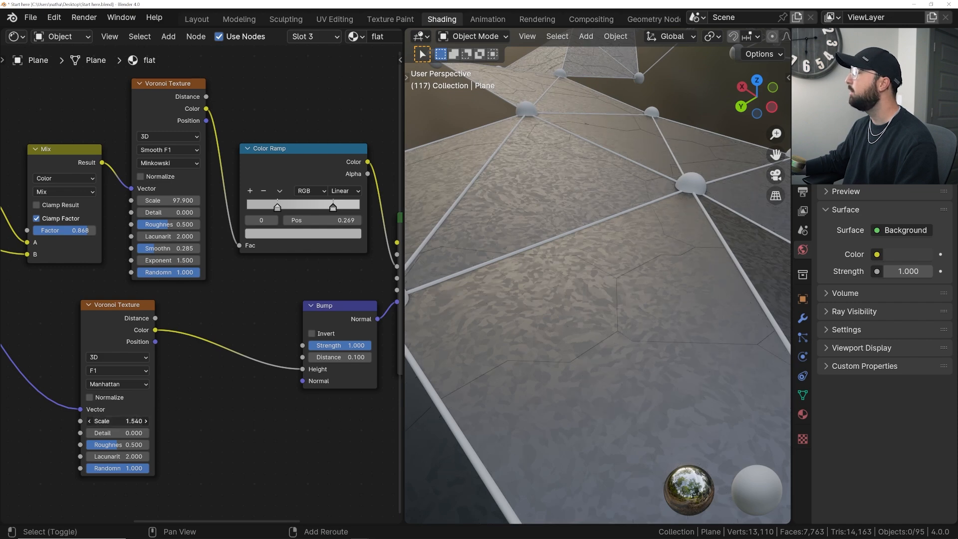
- Reduce the Bump node's Strength to 0.865 and check the cracked faces across the whole mesh
{"action": "middle_click_drag", "start_coordinate": [591, 299], "coordinate": [635, 300]}
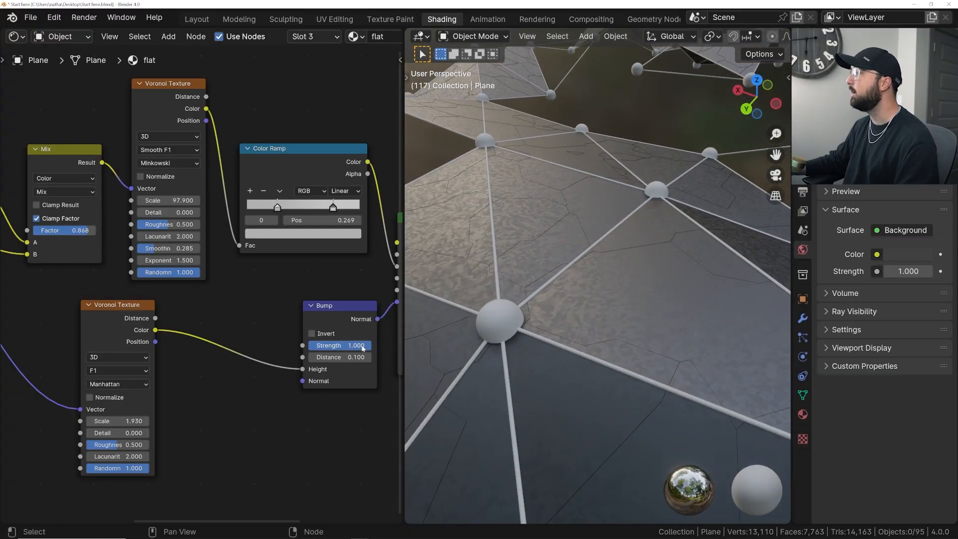
{"action": "middle_click_drag", "start_coordinate": [525, 314], "coordinate": [643, 267]}
{"action": "scroll", "coordinate": [642, 268], "scroll_direction": "down", "scroll_amount": 3}
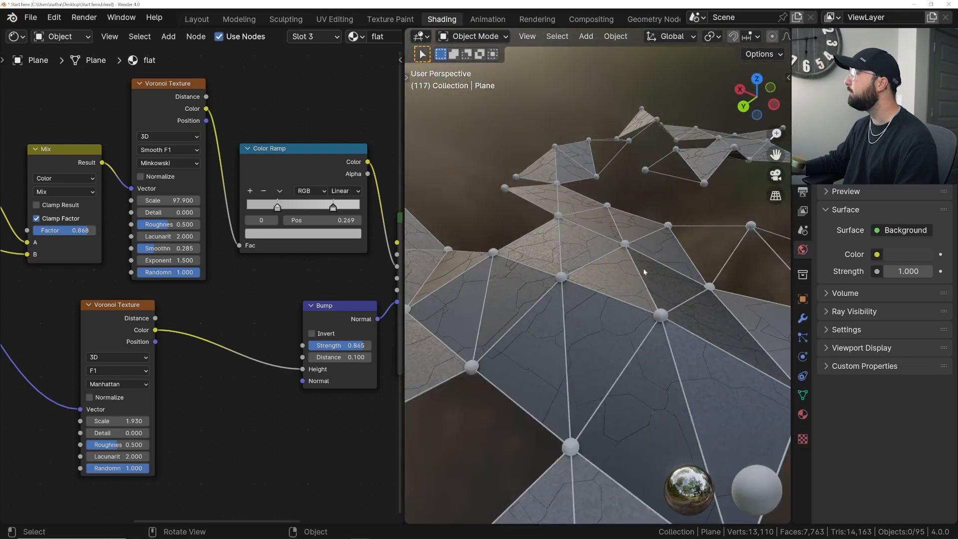
- Duplicate the Principled BSDF below the original and connect the duplicate to the Material Output's Surface, moving the output node clear
{"action": "scroll", "coordinate": [175, 281], "scroll_direction": "down", "scroll_amount": 2}
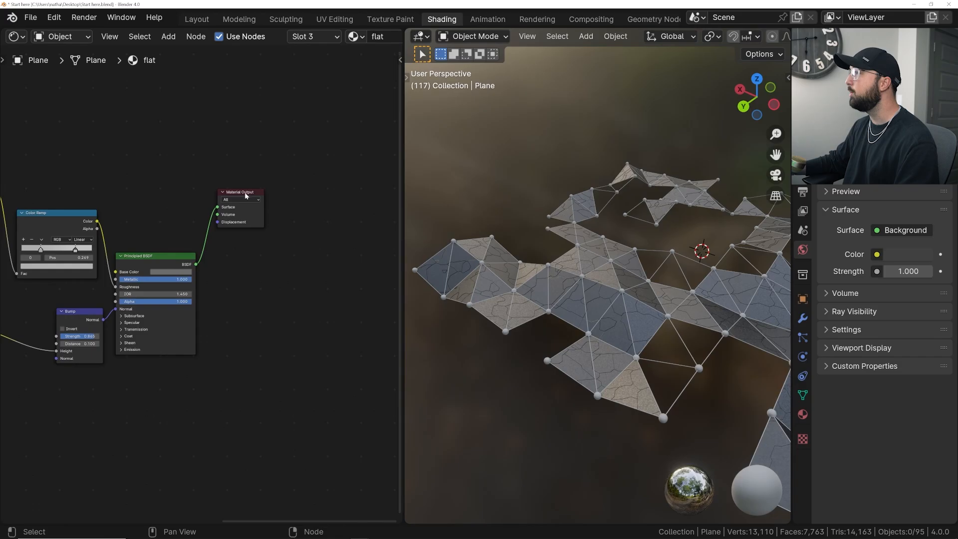
{"action": "left_click_drag", "start_coordinate": [245, 195], "coordinate": [334, 277]}
{"action": "left_click_drag", "start_coordinate": [158, 253], "coordinate": [178, 235]}
{"action": "key", "text": "shift+d"}
{"action": "left_click", "coordinate": [207, 363]}
{"action": "left_click_drag", "start_coordinate": [217, 367], "coordinate": [238, 345]}
{"action": "left_click_drag", "start_coordinate": [308, 290], "coordinate": [307, 288]}
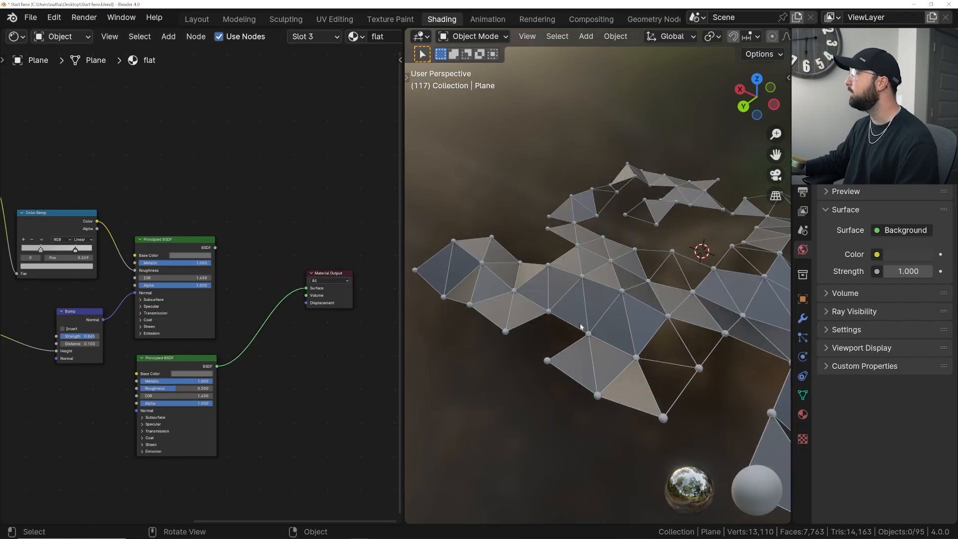
- Duplicate the Bump node, connect its Normal output to the second Principled BSDF's Normal, and place it directly beneath that shader
{"action": "scroll", "coordinate": [536, 319], "scroll_direction": "up", "scroll_amount": 3}
{"action": "mouse_move", "coordinate": [620, 336]}
{"action": "middle_mouse_down"}
{"action": "mouse_move", "coordinate": [523, 314]}
{"action": "mouse_move", "coordinate": [625, 320]}
{"action": "middle_mouse_up"}
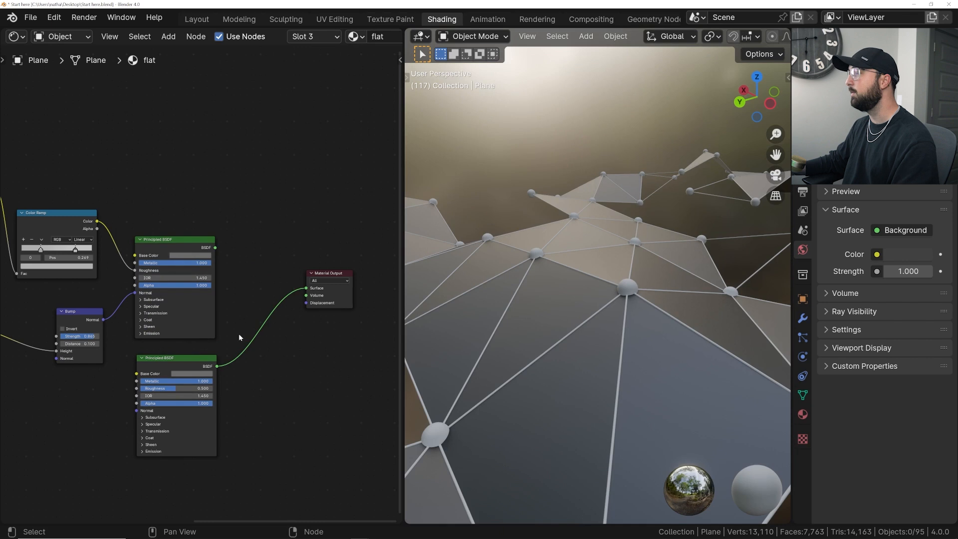
{"action": "scroll", "coordinate": [96, 309], "scroll_direction": "up", "scroll_amount": 4}
{"action": "middle_click_drag", "start_coordinate": [96, 309], "coordinate": [170, 172]}
{"action": "left_click", "coordinate": [145, 183]}
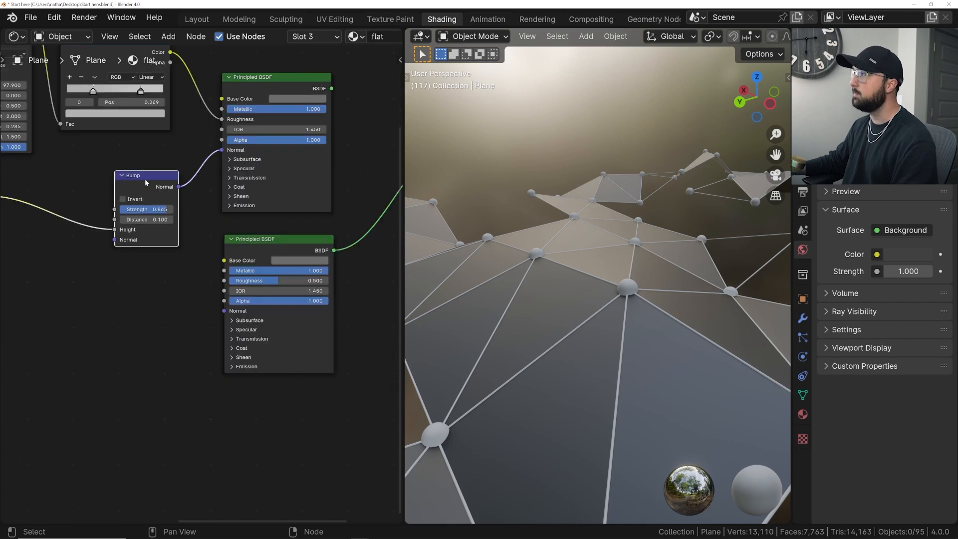
{"action": "key", "text": "shift+d"}
{"action": "left_click", "coordinate": [164, 323]}
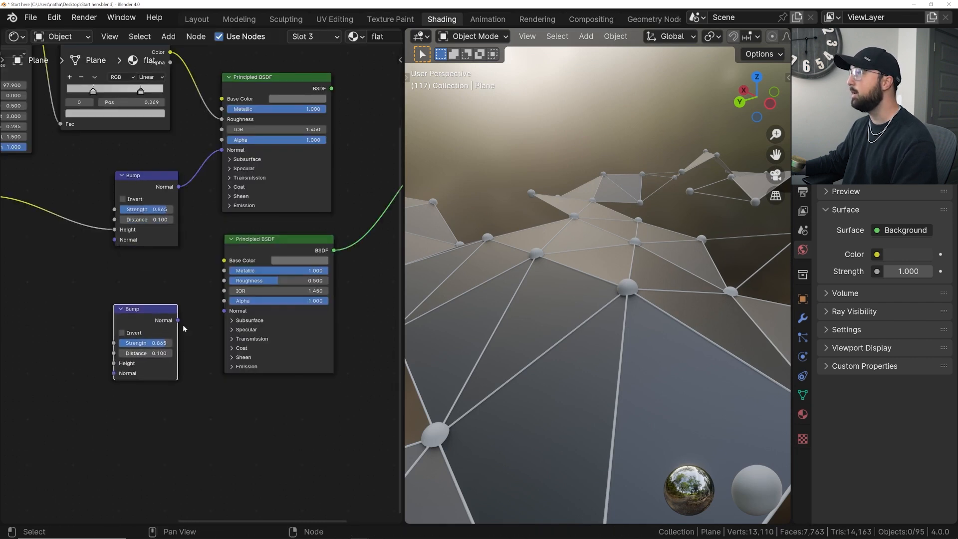
{"action": "left_click_drag", "start_coordinate": [178, 321], "coordinate": [223, 310]}
{"action": "left_click_drag", "start_coordinate": [146, 316], "coordinate": [255, 387]}
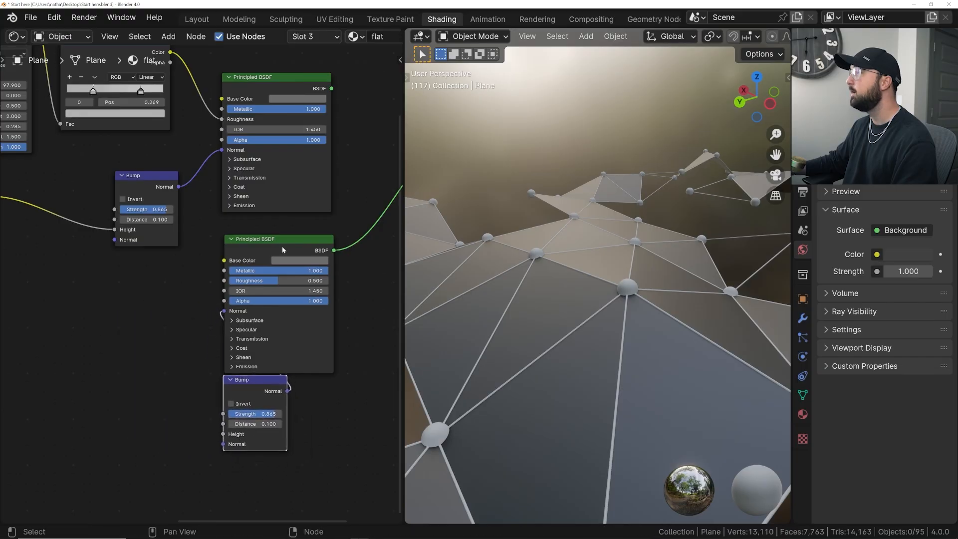
- Move the second Principled BSDF and its Bump node further down, away from the first shader's nodes
{"action": "left_click_drag", "start_coordinate": [271, 220], "coordinate": [235, 393]}
{"action": "scroll", "coordinate": [247, 328], "scroll_direction": "down", "scroll_amount": 3}
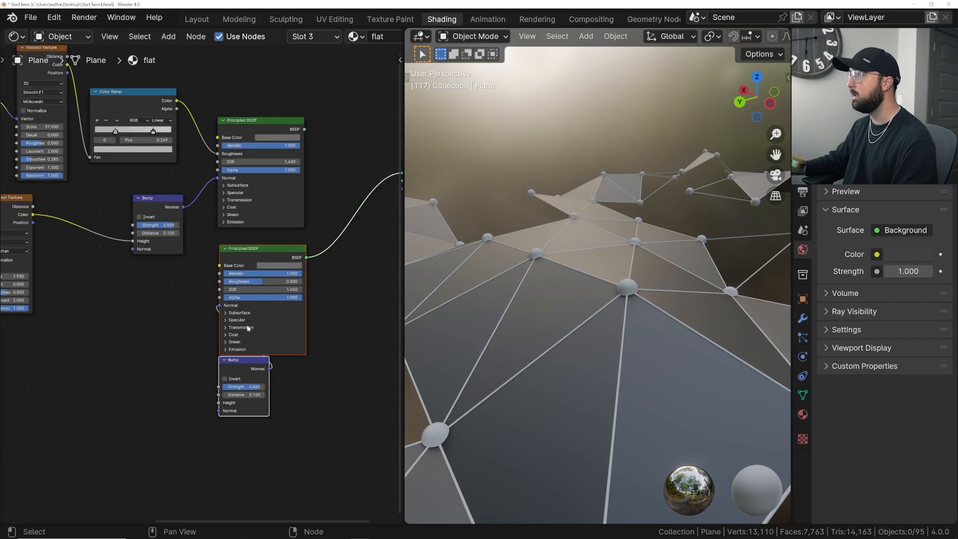
{"action": "key", "text": "g"}
{"action": "left_click", "coordinate": [261, 346]}
- Add a Color Ramp beside the second Principled BSDF and connect its Color output to that shader's Roughness
{"action": "middle_click_drag", "start_coordinate": [248, 351], "coordinate": [254, 308]}
{"action": "scroll", "coordinate": [255, 308], "scroll_direction": "up", "scroll_amount": 4}
{"action": "middle_click_drag", "start_coordinate": [255, 308], "coordinate": [292, 278]}
{"action": "key", "text": "shift+a"}
{"action": "type", "text": "scol"}
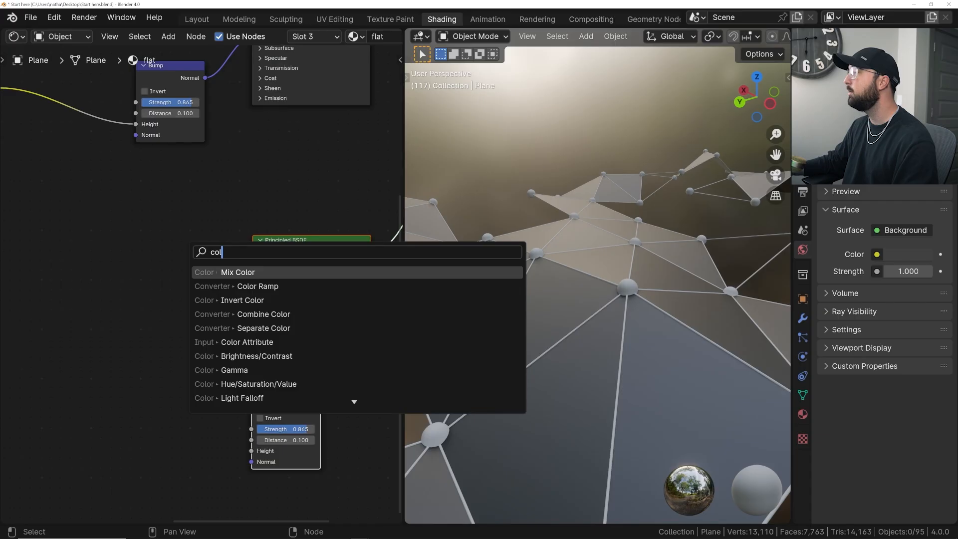
{"action": "left_click", "coordinate": [290, 286]}
{"action": "left_click", "coordinate": [100, 289]}
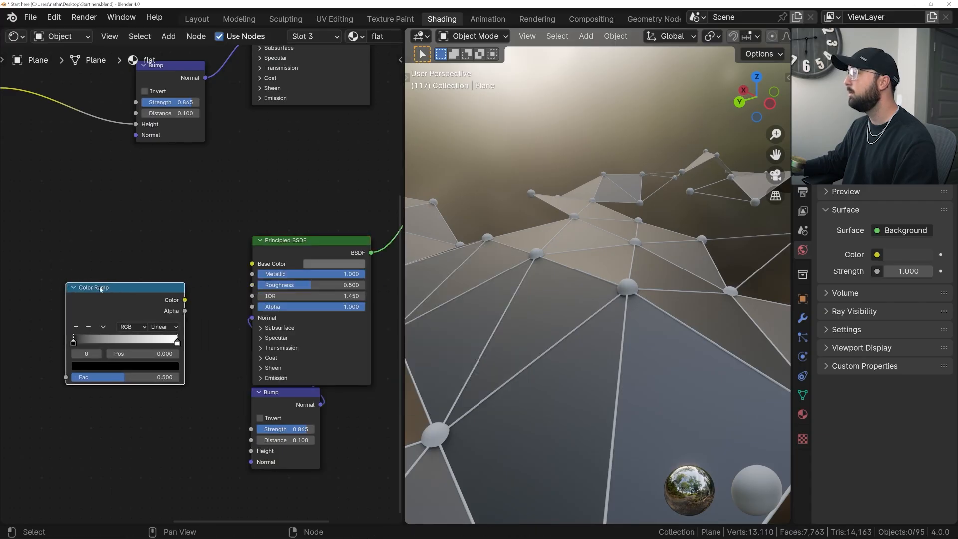
{"action": "left_click_drag", "start_coordinate": [184, 300], "coordinate": [253, 285]}
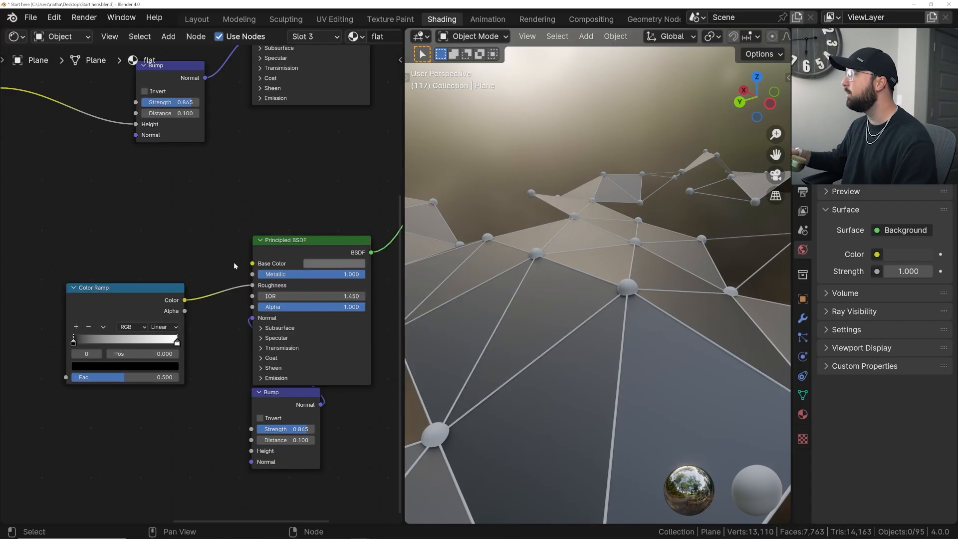
- Add a Noise Texture node in front of the new Color Ramp
{"action": "middle_click_drag", "start_coordinate": [182, 216], "coordinate": [211, 208]}
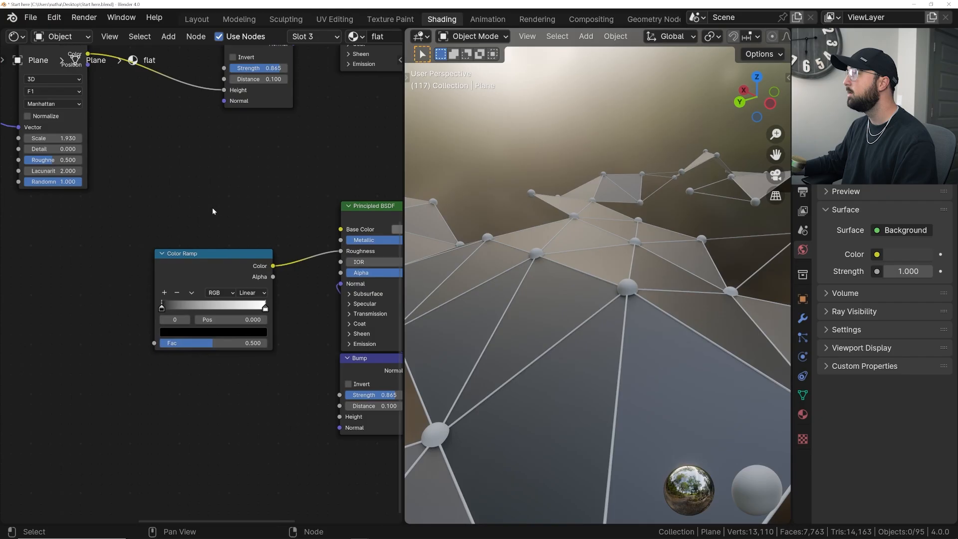
{"action": "key", "text": "shift+a"}
{"action": "type", "text": "noi"}
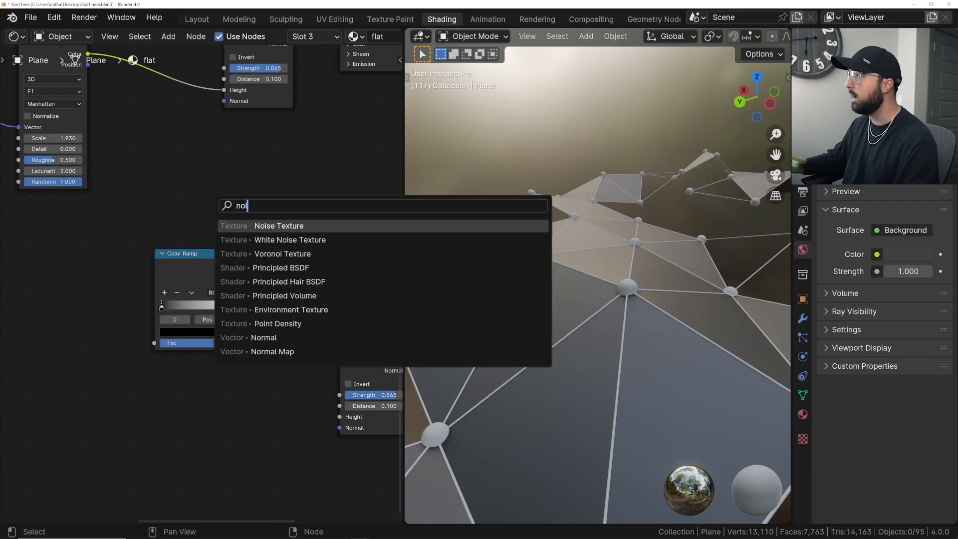
{"action": "key", "text": "Return"}
{"action": "left_click", "coordinate": [36, 263]}
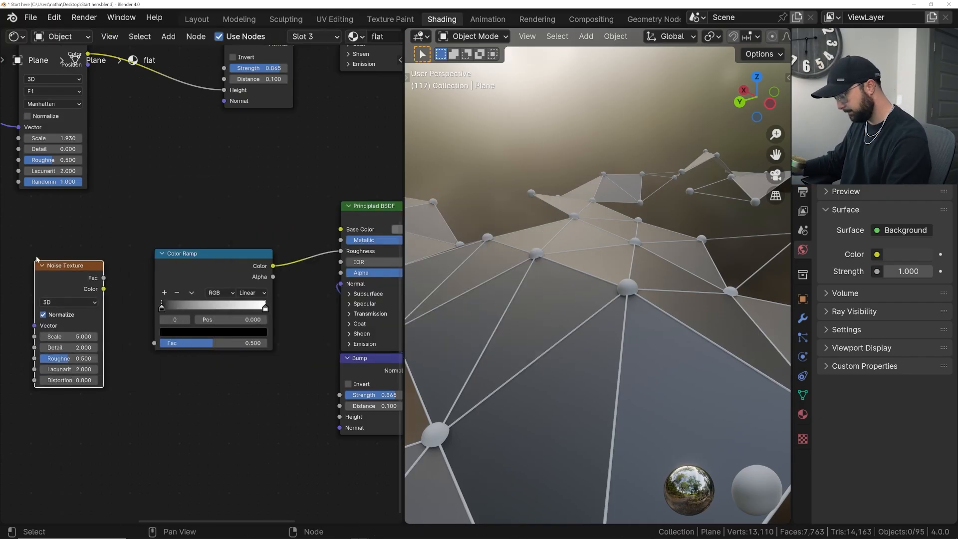
{"action": "scroll", "coordinate": [38, 244], "scroll_direction": "down", "scroll_amount": 1}
{"action": "middle_click_drag", "start_coordinate": [98, 264], "coordinate": [223, 271]}
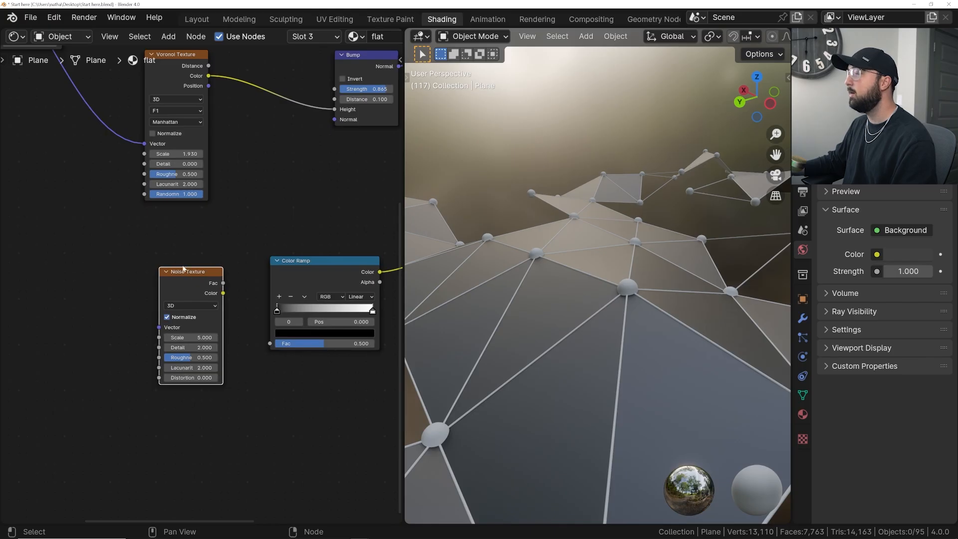
- Move the Texture Coordinate and Mapping nodes down so they sit between the two shader branches
{"action": "scroll", "coordinate": [270, 406], "scroll_direction": "down", "scroll_amount": 4}
{"action": "left_click_drag", "start_coordinate": [47, 190], "coordinate": [105, 217]}
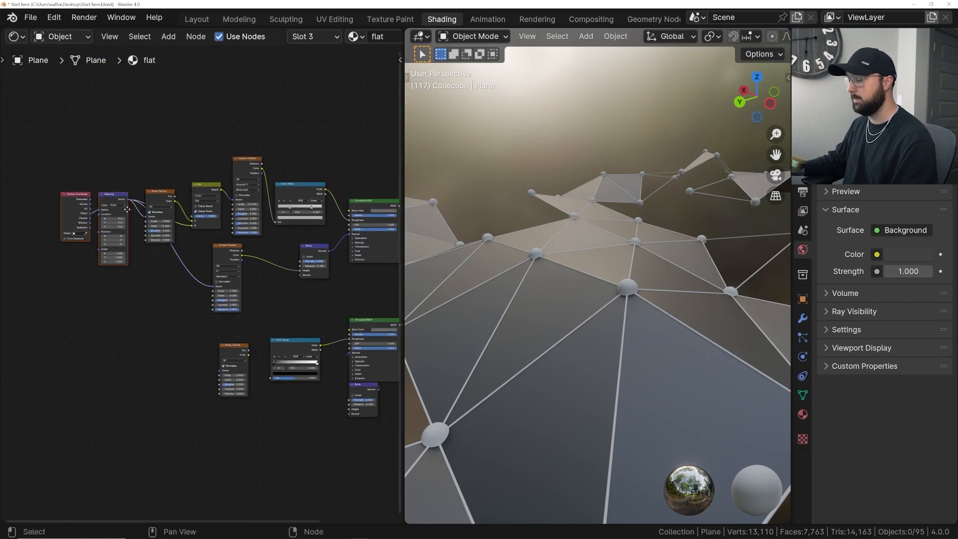
{"action": "middle_click_drag", "start_coordinate": [127, 208], "coordinate": [121, 186]}
{"action": "key", "text": "g"}
{"action": "left_click", "coordinate": [147, 336]}
- Connect the Mapping node's Vector to the new Noise Texture and the texture's Fac output to the new Color Ramp's Fac
{"action": "scroll", "coordinate": [148, 335], "scroll_direction": "up", "scroll_amount": 6}
{"action": "middle_click_drag", "start_coordinate": [149, 336], "coordinate": [135, 272]}
{"action": "scroll", "coordinate": [133, 281], "scroll_direction": "down", "scroll_amount": 1}
{"action": "scroll", "coordinate": [133, 281], "scroll_direction": "up", "scroll_amount": 3}
{"action": "left_click_drag", "start_coordinate": [78, 268], "coordinate": [214, 324]}
{"action": "left_click_drag", "start_coordinate": [249, 289], "coordinate": [309, 340]}
{"action": "middle_click_drag", "start_coordinate": [323, 313], "coordinate": [205, 291]}
{"action": "mouse_move", "coordinate": [577, 223]}
{"action": "middle_mouse_down"}
{"action": "mouse_move", "coordinate": [551, 239]}
{"action": "mouse_move", "coordinate": [564, 233]}
{"action": "middle_mouse_up"}
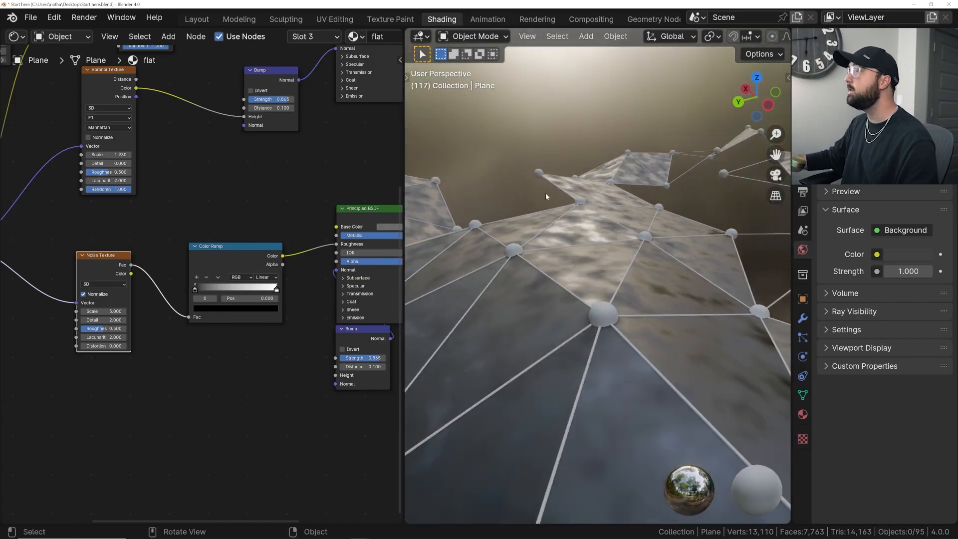
- Set the new Noise Texture's Detail to 12 and its Roughness to 0.791
{"action": "scroll", "coordinate": [79, 321], "scroll_direction": "up", "scroll_amount": 2}
{"action": "left_click", "coordinate": [100, 321]}
{"action": "type", "text": "12"}
{"action": "key", "text": "Return"}
{"action": "left_click_drag", "start_coordinate": [128, 334], "coordinate": [136, 334]}
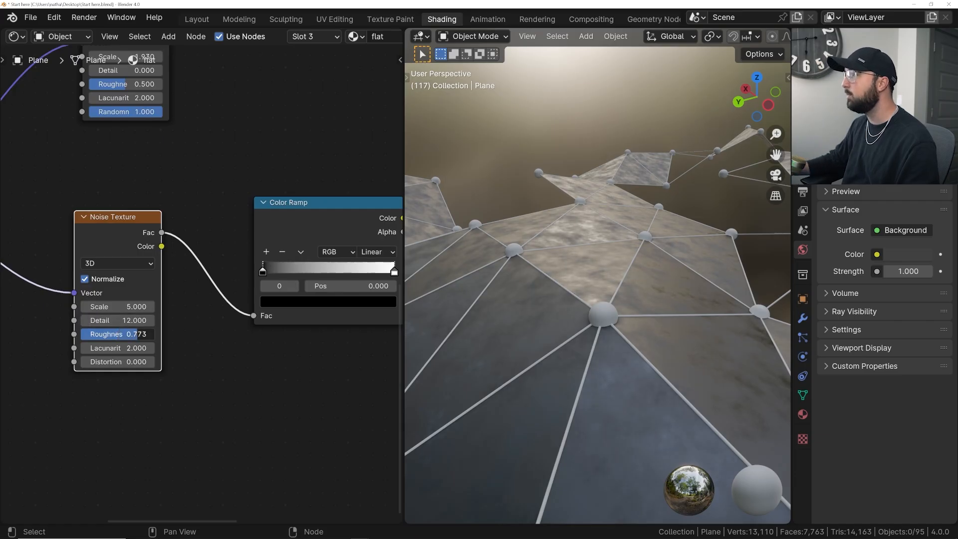
{"action": "middle_click_drag", "start_coordinate": [571, 289], "coordinate": [432, 260]}
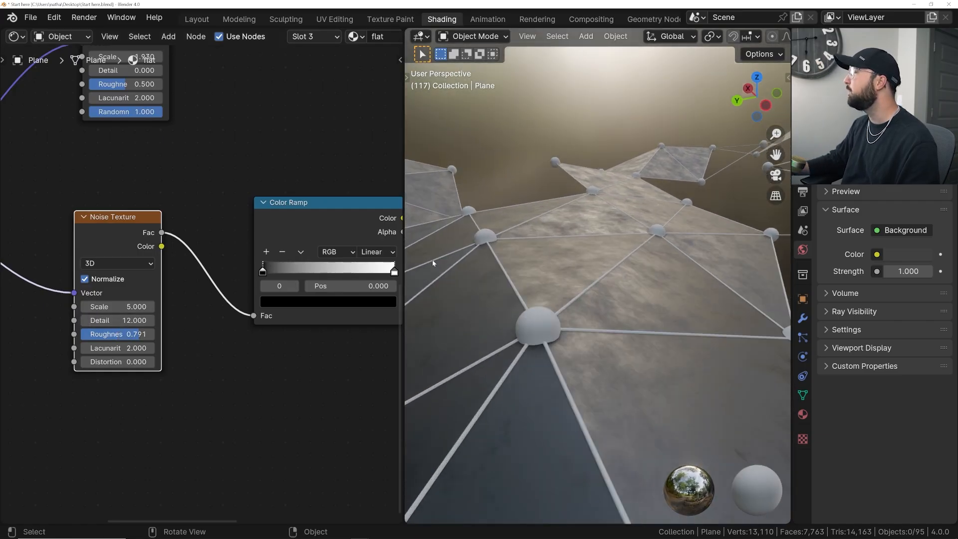
- Move the new Color Ramp's black stop to position 0.306 and its white stop to 0.674
{"action": "middle_click_drag", "start_coordinate": [262, 271], "coordinate": [219, 285]}
{"action": "left_click_drag", "start_coordinate": [219, 285], "coordinate": [253, 288]}
{"action": "left_click_drag", "start_coordinate": [351, 287], "coordinate": [307, 287]}
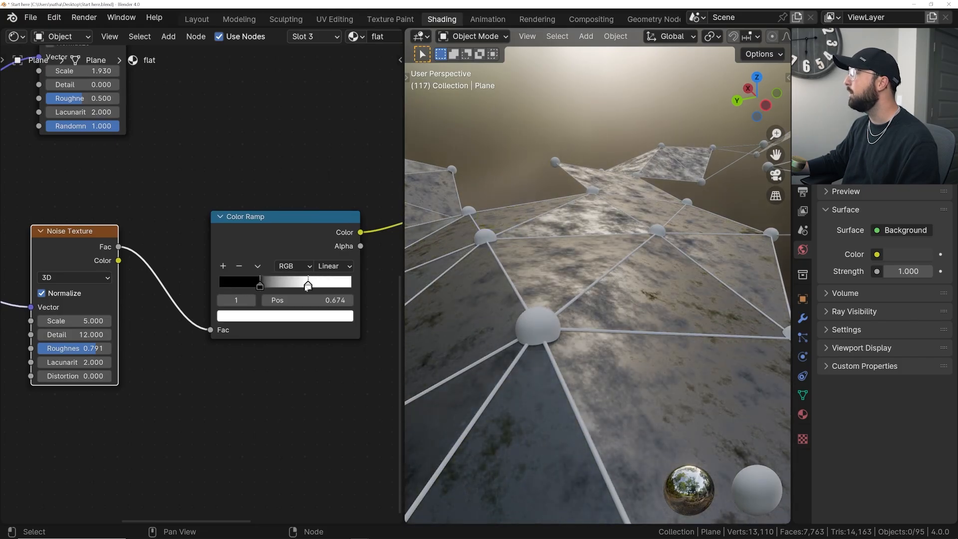
- Change the Color Ramp's black stop to a mid grey and its white stop to a light grey
{"action": "left_click", "coordinate": [263, 287]}
{"action": "left_click", "coordinate": [292, 316]}
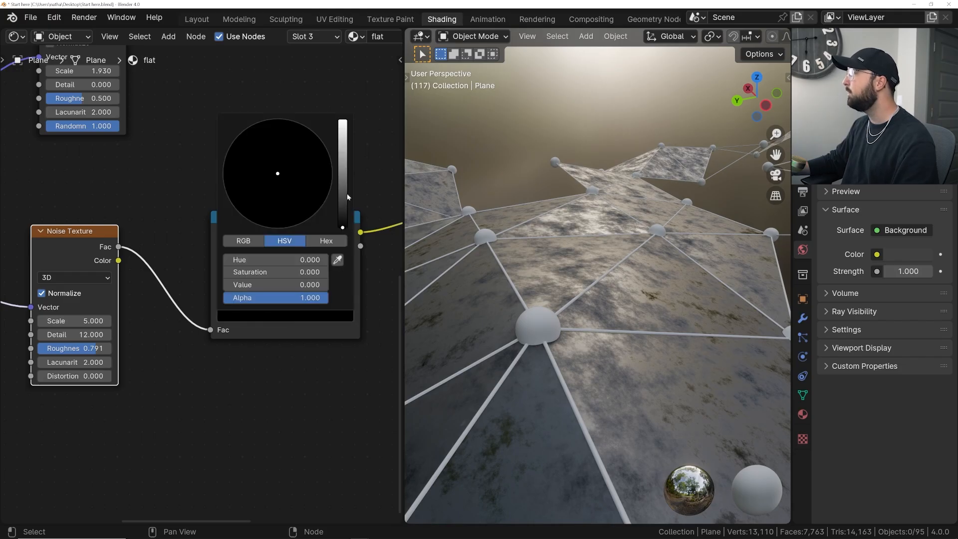
{"action": "left_click_drag", "start_coordinate": [342, 230], "coordinate": [342, 163]}
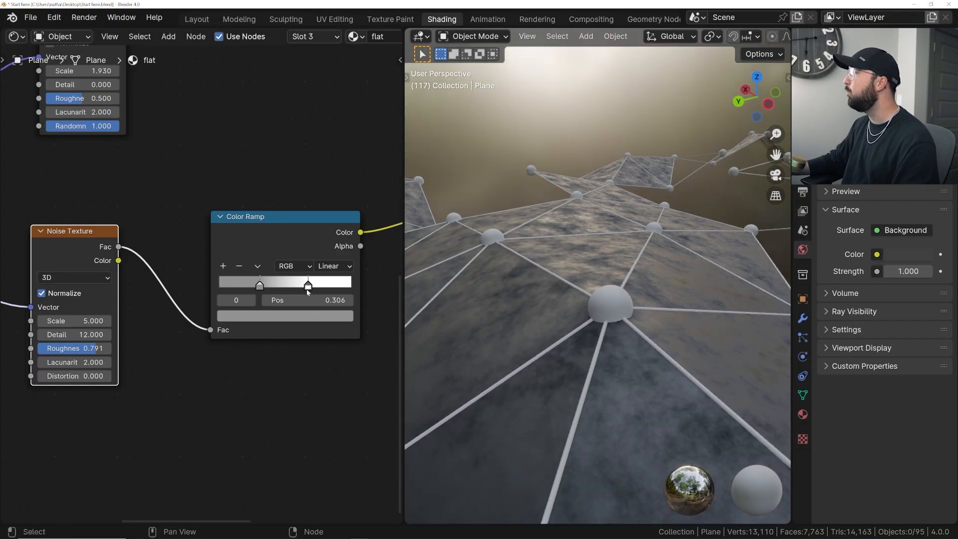
{"action": "left_click", "coordinate": [308, 286]}
{"action": "left_click", "coordinate": [309, 314]}
{"action": "left_click_drag", "start_coordinate": [341, 123], "coordinate": [342, 136]}
- Brighten the Color Ramp's first stop slightly and darken its second stop slightly, checking the roughness on the faces
{"action": "left_click", "coordinate": [260, 280]}
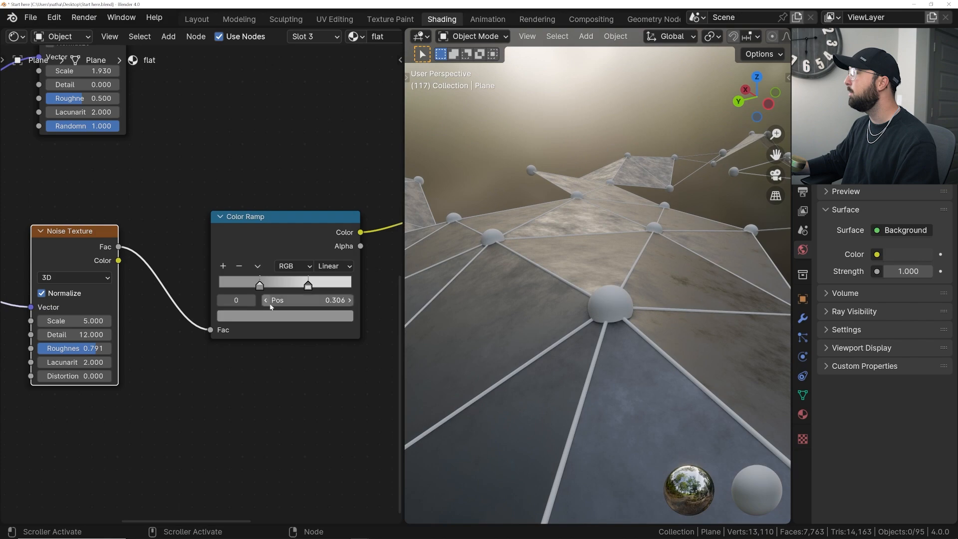
{"action": "left_click", "coordinate": [285, 316]}
{"action": "mouse_move", "coordinate": [342, 165]}
{"action": "left_mouse_down"}
{"action": "mouse_move", "coordinate": [342, 152]}
{"action": "mouse_move", "coordinate": [342, 160]}
{"action": "left_mouse_up"}
{"action": "middle_click_drag", "start_coordinate": [595, 248], "coordinate": [600, 269]}
{"action": "left_click", "coordinate": [309, 288]}
{"action": "left_click", "coordinate": [261, 287]}
{"action": "left_click", "coordinate": [304, 316]}
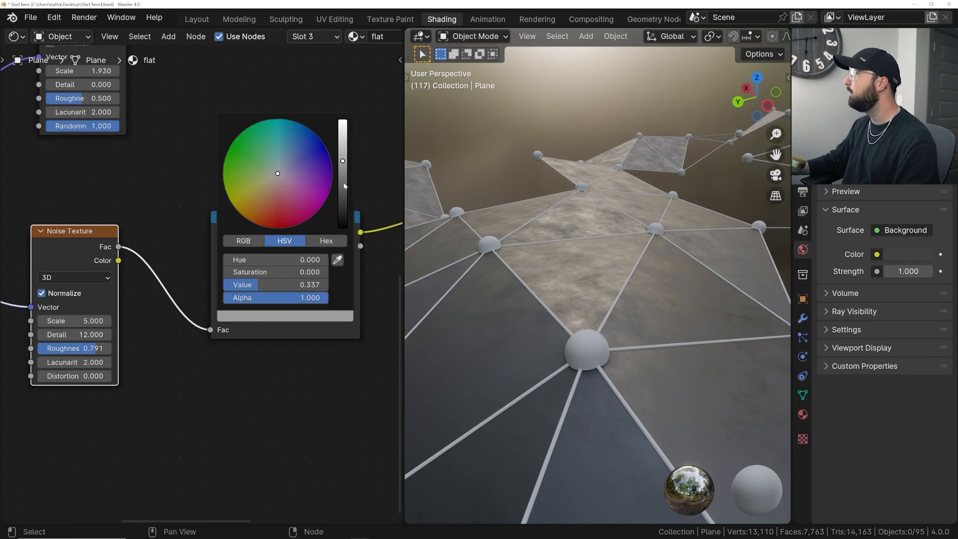
{"action": "left_click_drag", "start_coordinate": [342, 160], "coordinate": [342, 156]}
{"action": "left_click", "coordinate": [309, 288]}
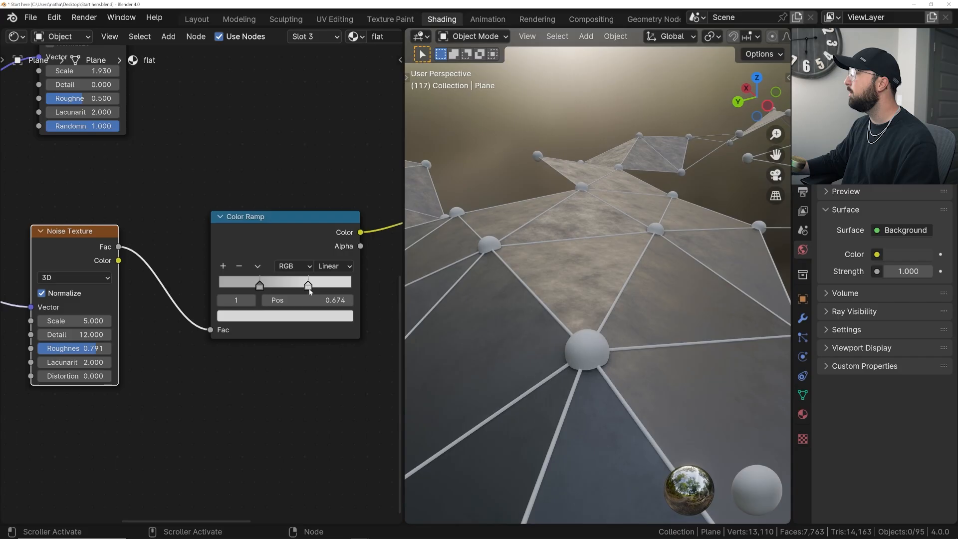
{"action": "left_click", "coordinate": [312, 317]}
{"action": "left_click_drag", "start_coordinate": [342, 136], "coordinate": [342, 143]}
{"action": "middle_click_drag", "start_coordinate": [537, 263], "coordinate": [549, 324]}
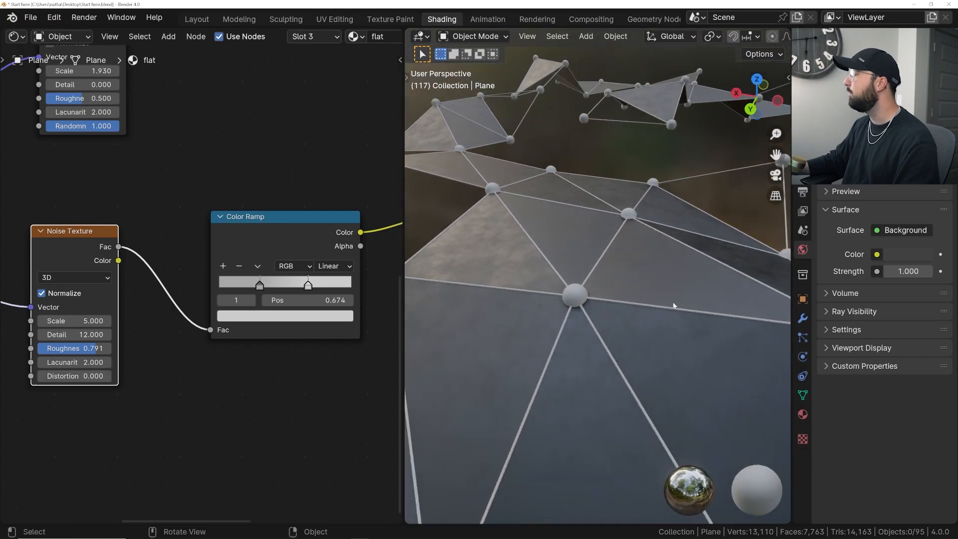
- Add a Brick Texture node to the second shader's branch, below the Noise Texture
{"action": "scroll", "coordinate": [259, 333], "scroll_direction": "down", "scroll_amount": 4}
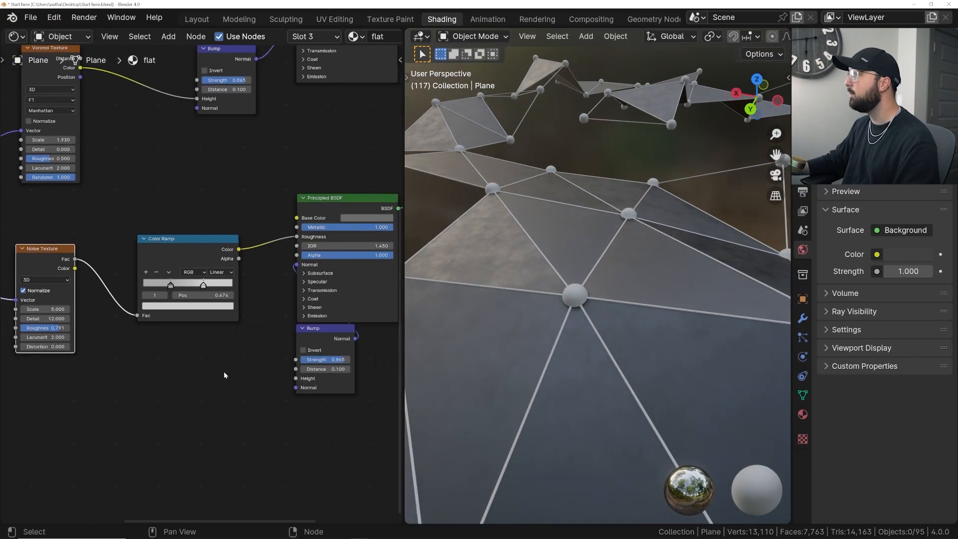
{"action": "key", "text": "shift+a"}
{"action": "left_click", "coordinate": [223, 369]}
{"action": "type", "text": "nri"}
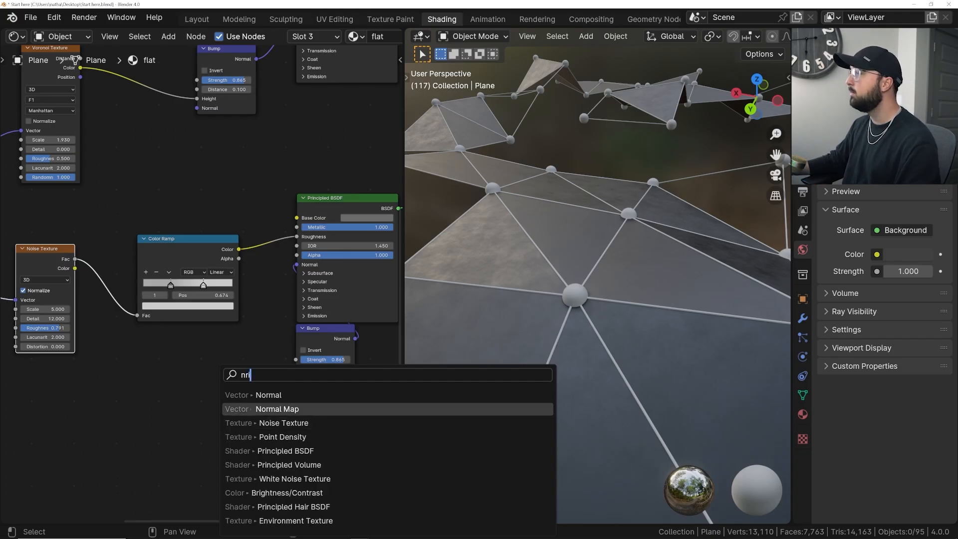
{"action": "key", "text": "BackSpace"}
{"action": "key", "text": "BackSpace"}
{"action": "key", "text": "BackSpace"}
{"action": "type", "text": "bri"}
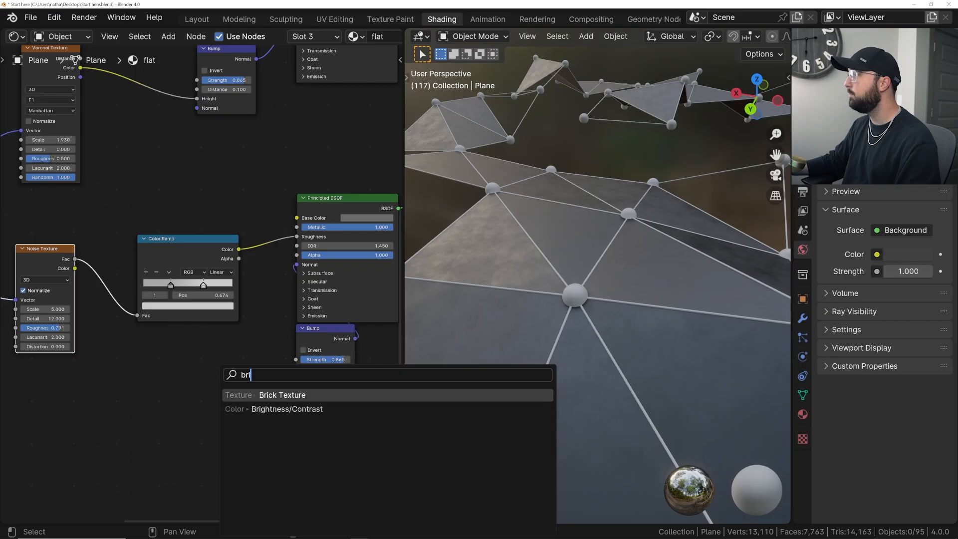
{"action": "key", "text": "Return"}
{"action": "left_click", "coordinate": [93, 343]}
- Connect the Mapping node's Vector output to the Brick Texture and align that node beneath the Noise Texture
{"action": "middle_click_drag", "start_coordinate": [189, 346], "coordinate": [363, 323]}
{"action": "scroll", "coordinate": [363, 324], "scroll_direction": "down", "scroll_amount": 3}
{"action": "left_click_drag", "start_coordinate": [127, 236], "coordinate": [287, 378]}
{"action": "scroll", "coordinate": [296, 344], "scroll_direction": "up", "scroll_amount": 2}
{"action": "middle_click_drag", "start_coordinate": [341, 374], "coordinate": [47, 324]}
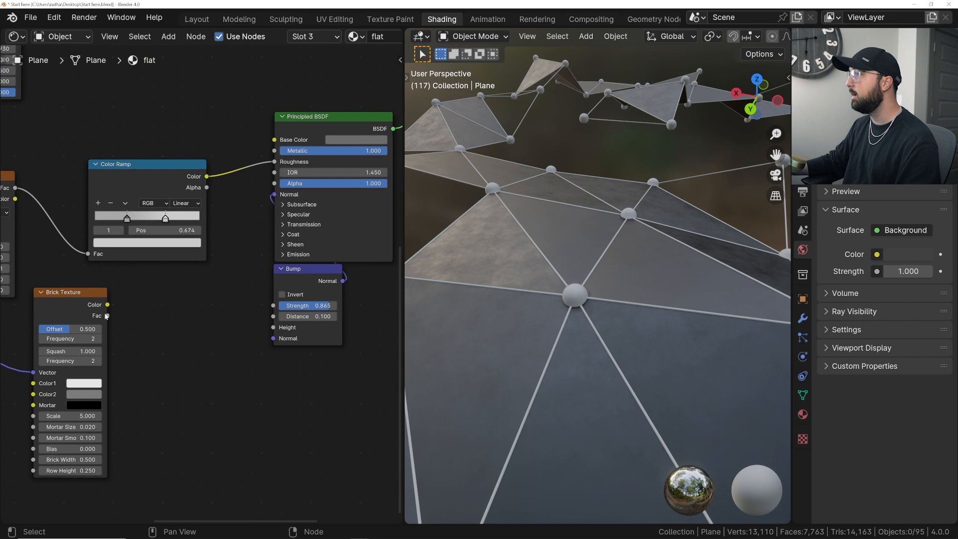
{"action": "left_click_drag", "start_coordinate": [75, 294], "coordinate": [23, 334]}
{"action": "middle_click_drag", "start_coordinate": [23, 335], "coordinate": [142, 298]}
{"action": "left_click_drag", "start_coordinate": [143, 297], "coordinate": [102, 295]}
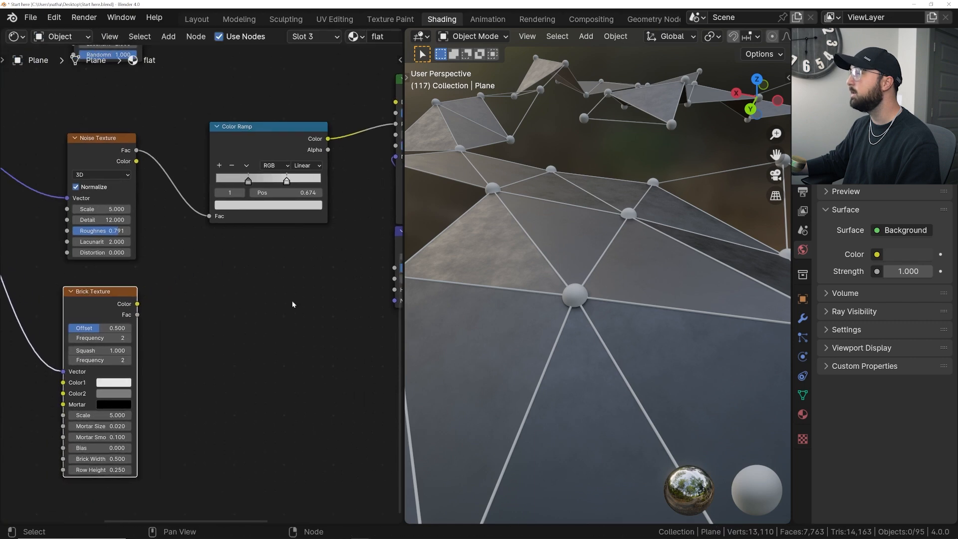
- Connect the Brick Texture's Color output to the second Bump node's Height and inspect the brick pattern on the faces
{"action": "middle_click_drag", "start_coordinate": [312, 300], "coordinate": [217, 324]}
{"action": "scroll", "coordinate": [223, 323], "scroll_direction": "down", "scroll_amount": 1}
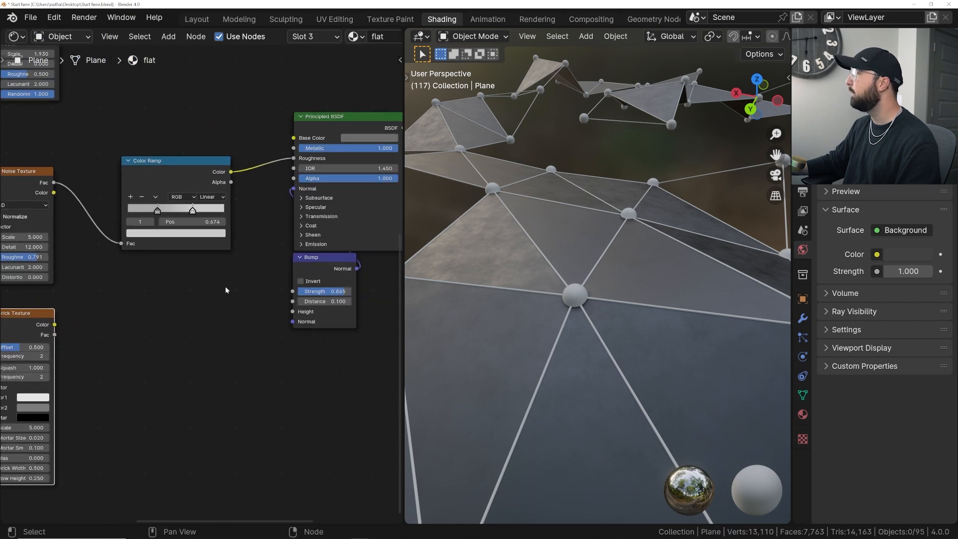
{"action": "middle_click_drag", "start_coordinate": [256, 167], "coordinate": [308, 162]}
{"action": "left_click_drag", "start_coordinate": [108, 322], "coordinate": [346, 309]}
{"action": "scroll", "coordinate": [507, 331], "scroll_direction": "up", "scroll_amount": 5}
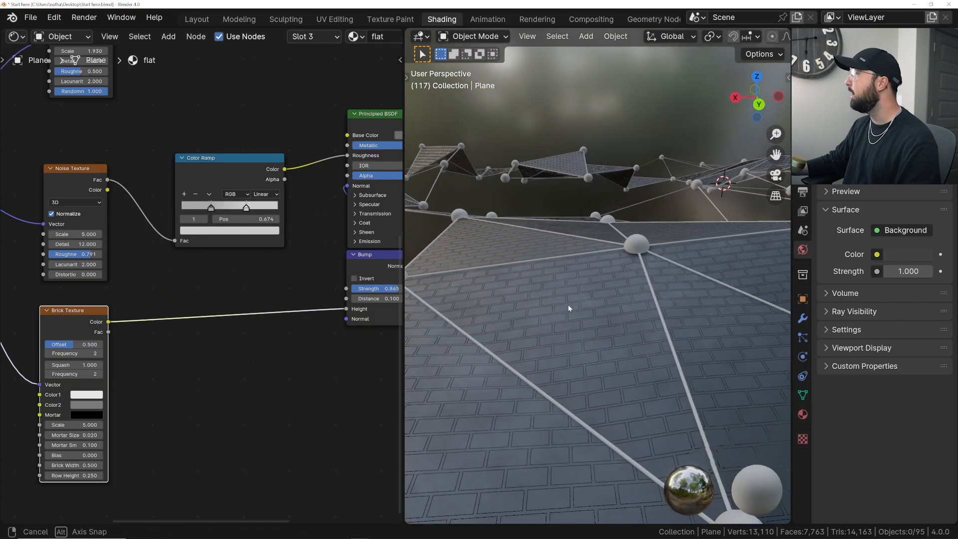
{"action": "middle_click_drag", "start_coordinate": [168, 391], "coordinate": [212, 364]}
{"action": "scroll", "coordinate": [213, 364], "scroll_direction": "up", "scroll_amount": 1}
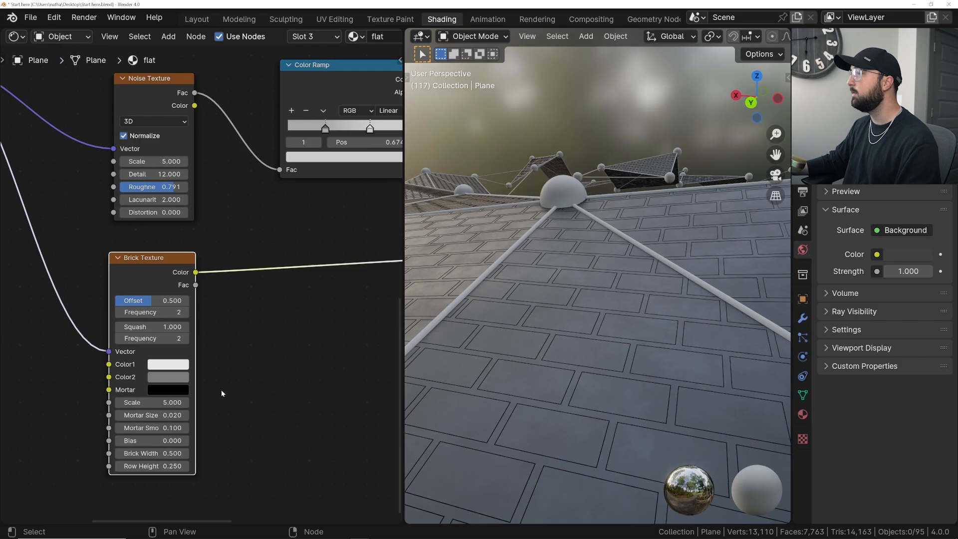
- Set the Brick Texture's Mortar Smooth to 1
{"action": "left_click_drag", "start_coordinate": [166, 428], "coordinate": [214, 428]}
{"action": "left_click", "coordinate": [167, 428]}
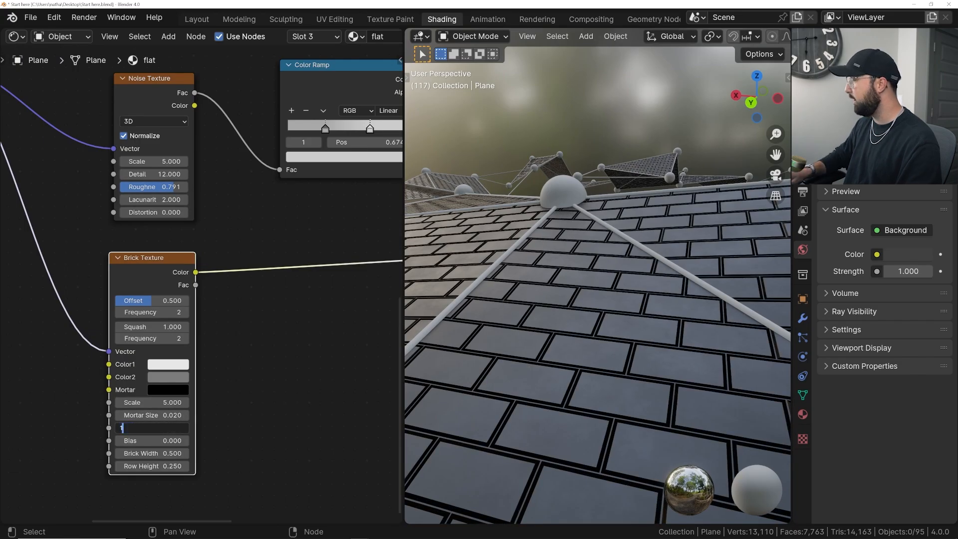
{"action": "key", "text": "Return"}
{"action": "scroll", "coordinate": [224, 283], "scroll_direction": "down", "scroll_amount": 4}
{"action": "middle_click_drag", "start_coordinate": [360, 257], "coordinate": [139, 281]}
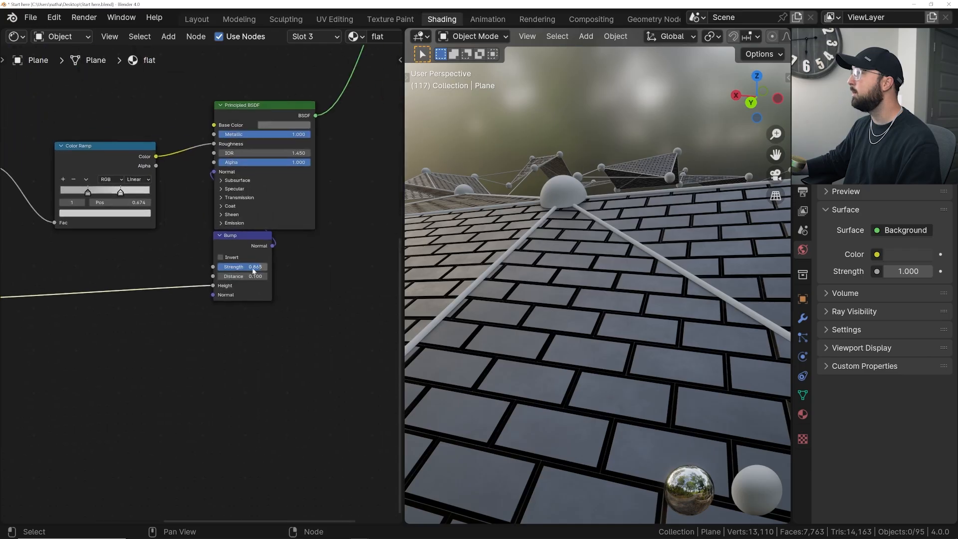
- Set the second Bump node's Strength to about 0.423 and check the softened brick relief on the faces
{"action": "left_click_drag", "start_coordinate": [253, 271], "coordinate": [280, 271]}
{"action": "mouse_move", "coordinate": [587, 273]}
{"action": "middle_mouse_down"}
{"action": "mouse_move", "coordinate": [596, 300]}
{"action": "mouse_move", "coordinate": [603, 277]}
{"action": "middle_mouse_up"}
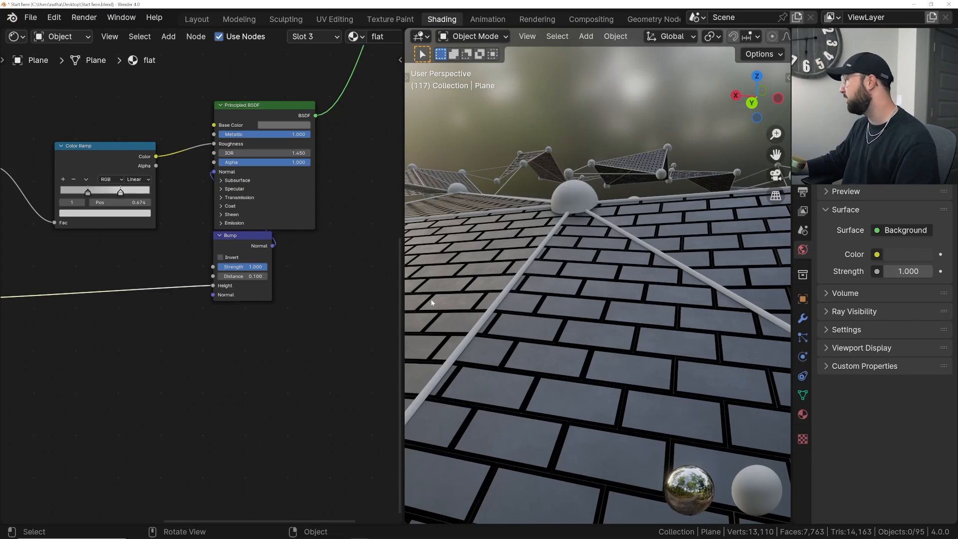
{"action": "left_click_drag", "start_coordinate": [257, 267], "coordinate": [238, 267]}
{"action": "middle_click_drag", "start_coordinate": [553, 322], "coordinate": [532, 306]}
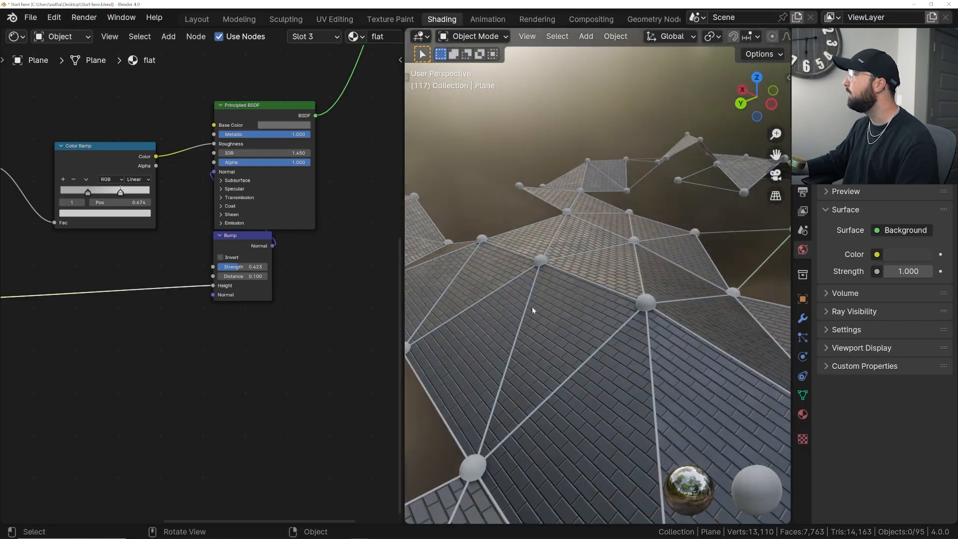
- Set the Brick Texture's Offset to 0 so the bricks line up in a regular grid, and inspect the faces
{"action": "scroll", "coordinate": [251, 320], "scroll_direction": "down", "scroll_amount": 4}
{"action": "scroll", "coordinate": [193, 256], "scroll_direction": "up", "scroll_amount": 3}
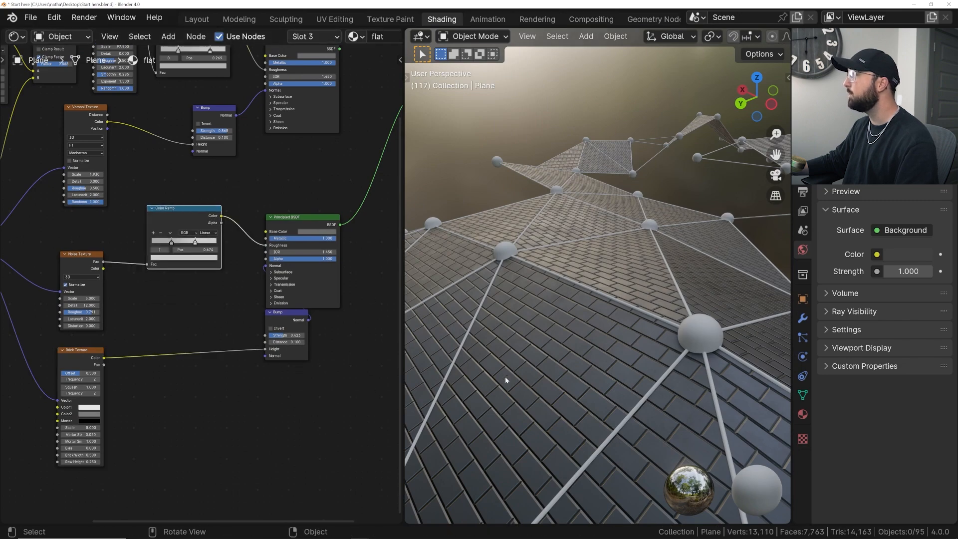
{"action": "scroll", "coordinate": [92, 379], "scroll_direction": "up", "scroll_amount": 2}
{"action": "middle_click_drag", "start_coordinate": [91, 379], "coordinate": [199, 382]}
{"action": "left_click_drag", "start_coordinate": [199, 384], "coordinate": [152, 384]}
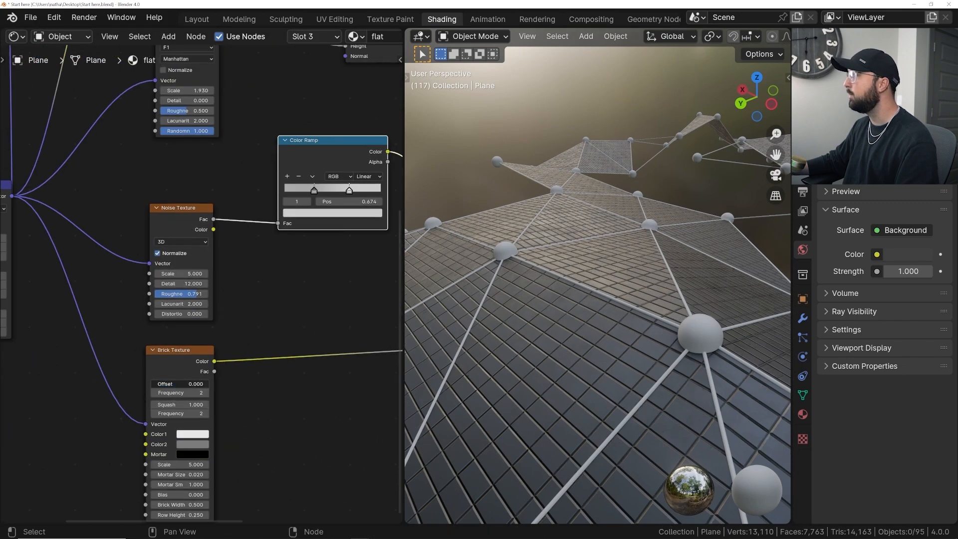
{"action": "middle_click_drag", "start_coordinate": [425, 357], "coordinate": [538, 322]}
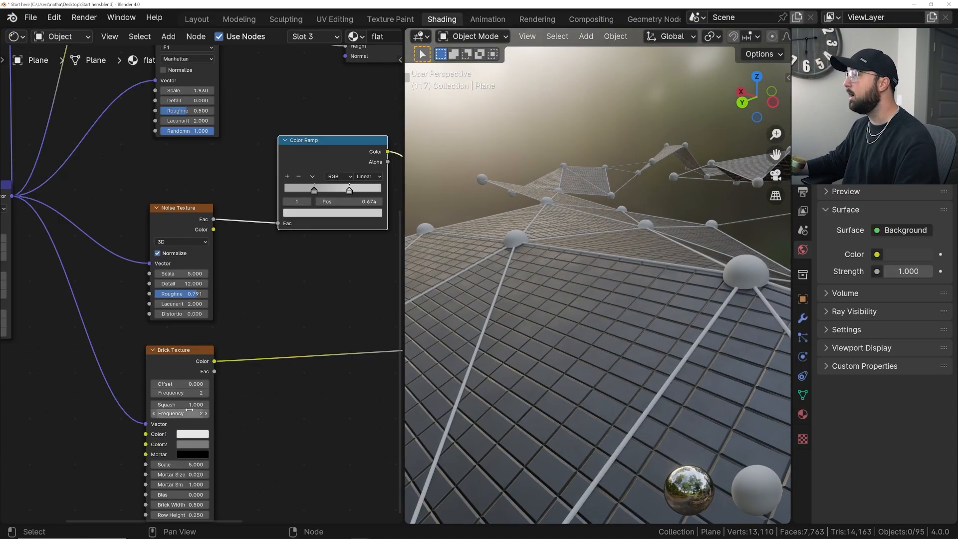
{"action": "scroll", "coordinate": [188, 339], "scroll_direction": "up", "scroll_amount": 2}
{"action": "middle_click_drag", "start_coordinate": [193, 364], "coordinate": [186, 336]}
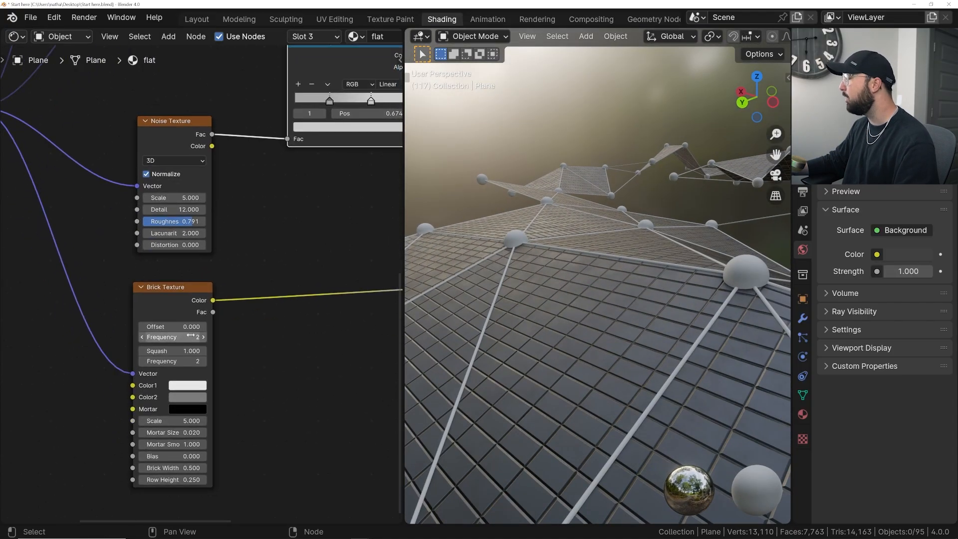
{"action": "middle_click_drag", "start_coordinate": [492, 358], "coordinate": [528, 359]}
{"action": "middle_click_drag", "start_coordinate": [269, 300], "coordinate": [186, 338]}
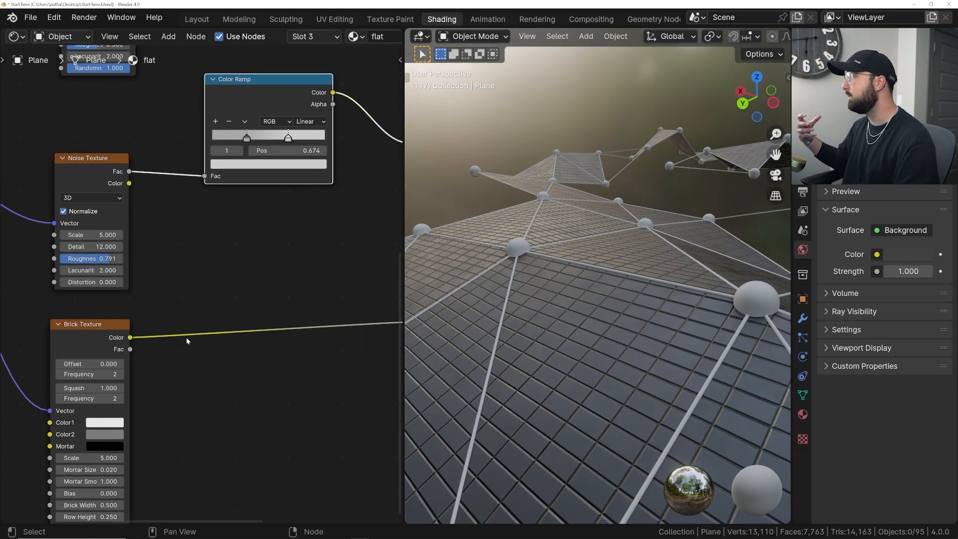
- Expand the second Principled BSDF's Emission settings and move its Bump node clear below the shader
{"action": "middle_click_drag", "start_coordinate": [208, 321], "coordinate": [210, 367]}
{"action": "scroll", "coordinate": [138, 341], "scroll_direction": "down", "scroll_amount": 2}
{"action": "left_click", "coordinate": [301, 325]}
{"action": "left_click_drag", "start_coordinate": [298, 341], "coordinate": [304, 421]}
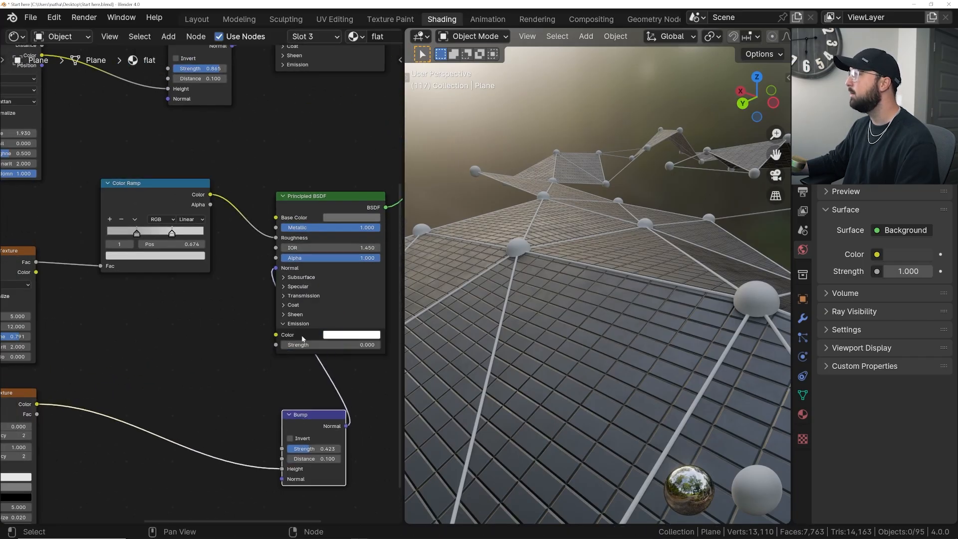
- Set the second Principled BSDF's Emission Strength to 15
{"action": "middle_click_drag", "start_coordinate": [219, 333], "coordinate": [307, 337]}
{"action": "left_click_drag", "start_coordinate": [94, 273], "coordinate": [95, 234]}
{"action": "middle_click_drag", "start_coordinate": [170, 280], "coordinate": [39, 269]}
{"action": "left_click", "coordinate": [302, 340]}
{"action": "type", "text": "15"}
{"action": "key", "text": "Return"}
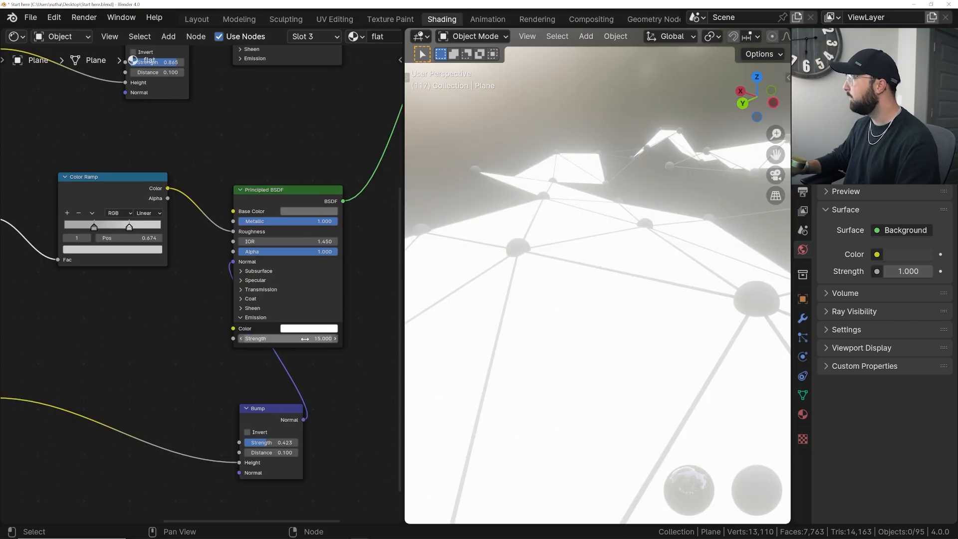
- Add a Color Ramp below the roughness ramp and wire it from the Brick Texture's Color into the second shader's Emission Color
{"action": "middle_click_drag", "start_coordinate": [197, 355], "coordinate": [261, 351]}
{"action": "key", "text": "shift+a"}
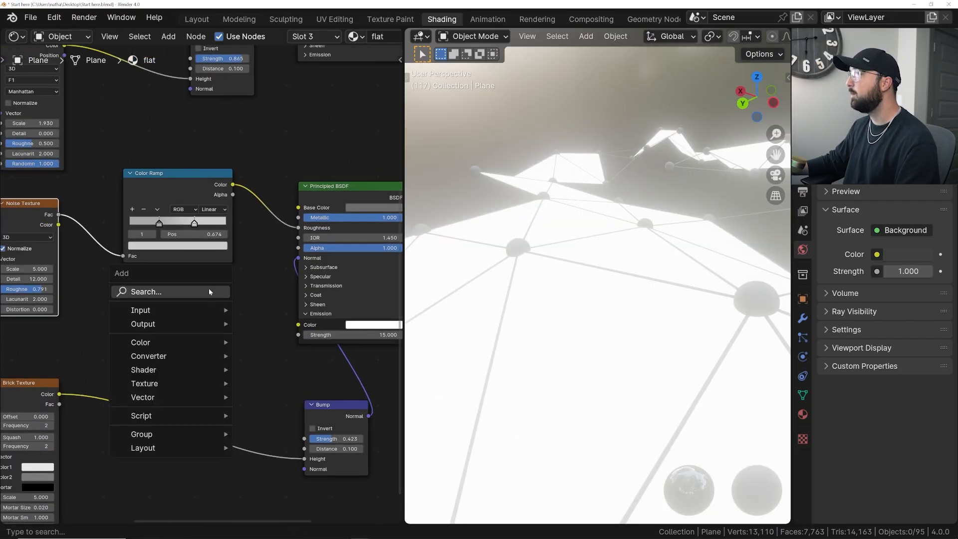
{"action": "left_click", "coordinate": [208, 290]}
{"action": "type", "text": "col"}
{"action": "key", "text": "Down"}
{"action": "key", "text": "Return"}
{"action": "left_click", "coordinate": [153, 293]}
{"action": "left_click_drag", "start_coordinate": [59, 394], "coordinate": [153, 380]}
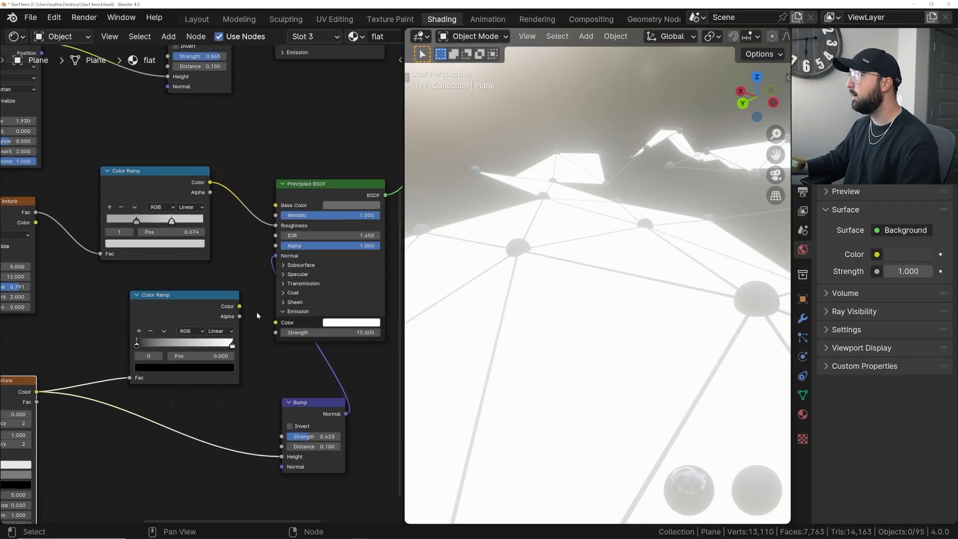
{"action": "left_click_drag", "start_coordinate": [242, 304], "coordinate": [277, 325]}
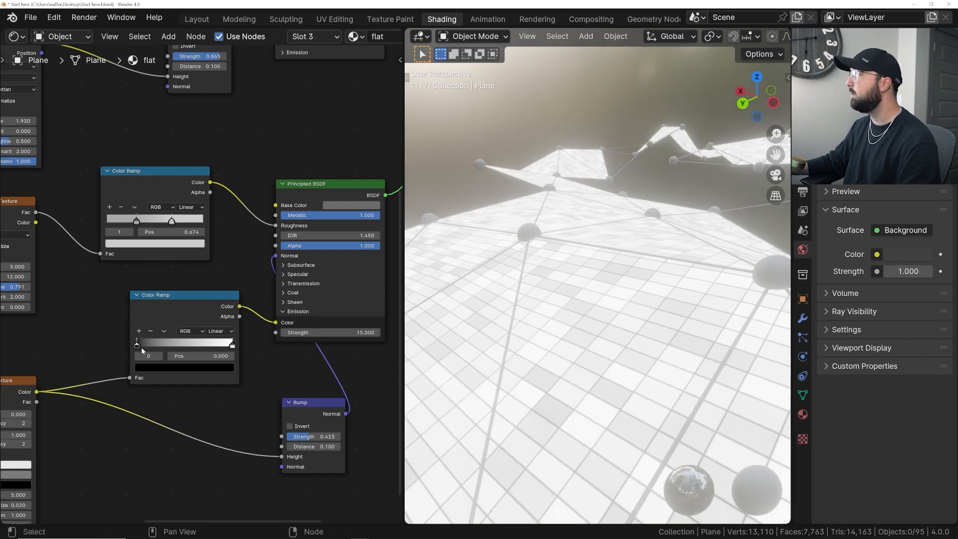
- Try the emission Color Ramp flipped with its stops closer together, and flip it back
{"action": "left_click_drag", "start_coordinate": [140, 346], "coordinate": [115, 348]}
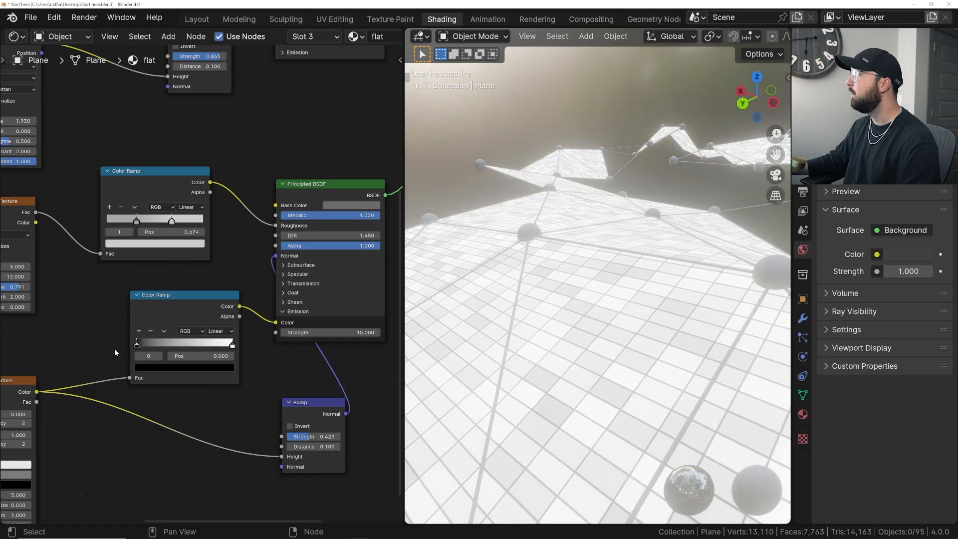
{"action": "left_click", "coordinate": [165, 332]}
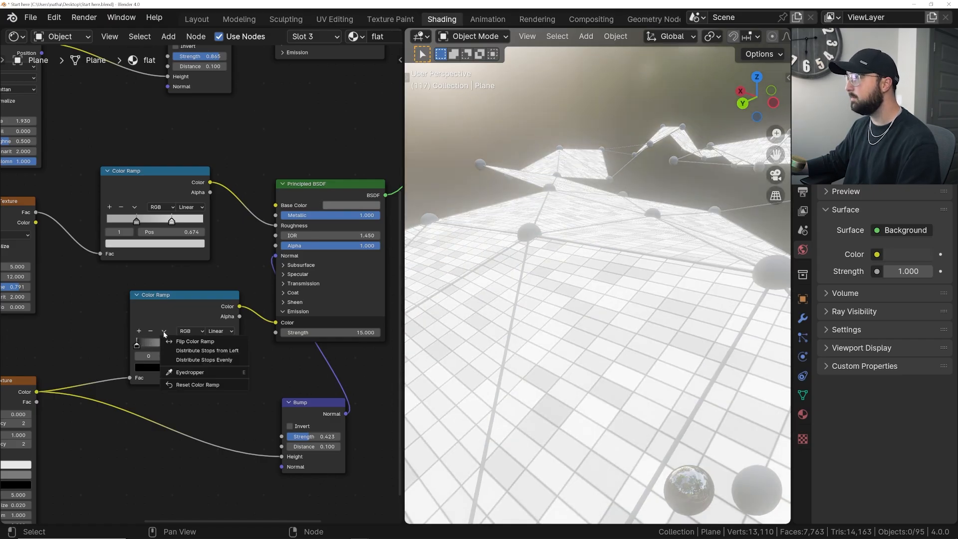
{"action": "left_click", "coordinate": [165, 331]}
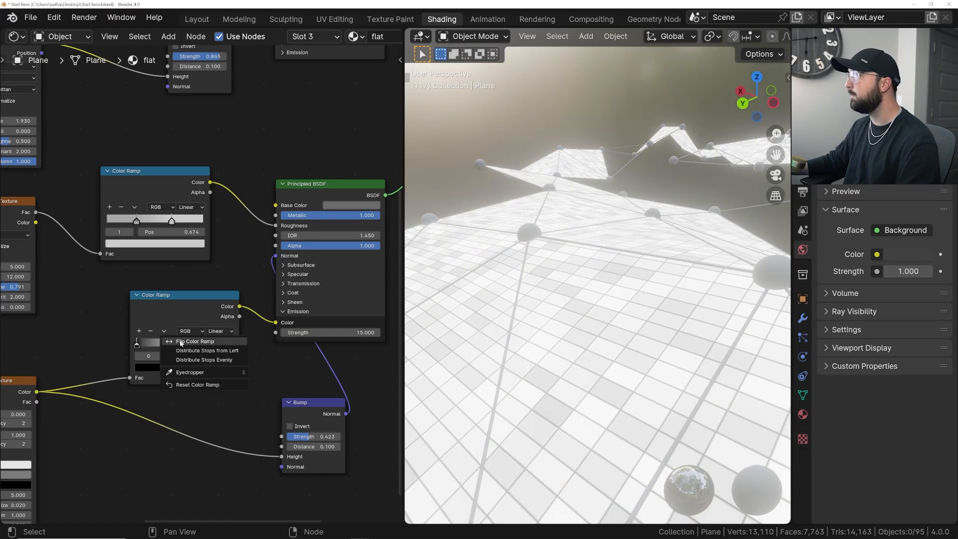
{"action": "left_click", "coordinate": [178, 348]}
{"action": "mouse_move", "coordinate": [138, 346]}
{"action": "left_mouse_down"}
{"action": "mouse_move", "coordinate": [181, 345]}
{"action": "mouse_move", "coordinate": [134, 346]}
{"action": "left_mouse_up"}
{"action": "left_click_drag", "start_coordinate": [230, 347], "coordinate": [164, 346]}
{"action": "middle_click_drag", "start_coordinate": [559, 295], "coordinate": [597, 313]}
{"action": "left_click", "coordinate": [164, 331]}
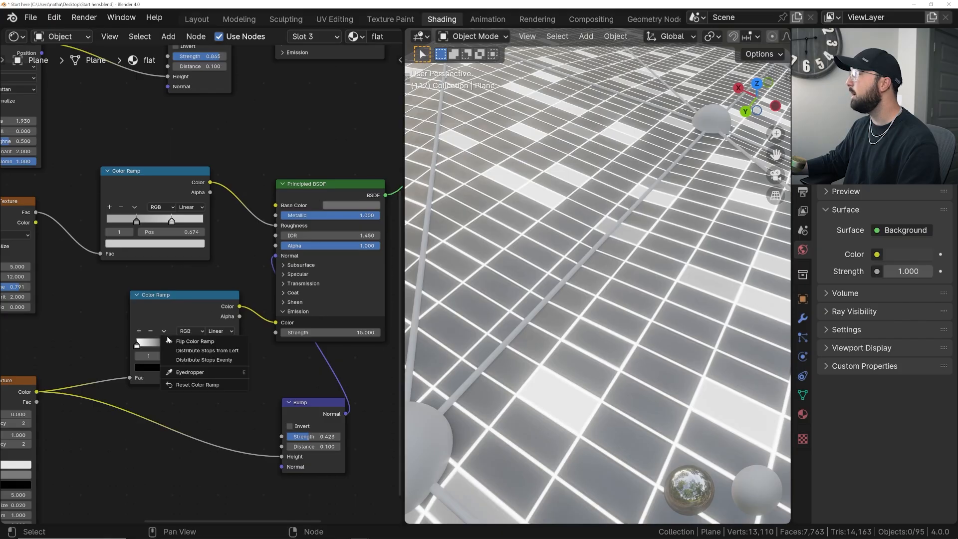
{"action": "left_click", "coordinate": [170, 341]}
- Move the emission Color Ramp's black stop to about 0.727 so only scattered bricks glow
{"action": "mouse_move", "coordinate": [201, 345]}
{"action": "left_mouse_down"}
{"action": "mouse_move", "coordinate": [140, 346]}
{"action": "mouse_move", "coordinate": [202, 350]}
{"action": "left_mouse_up"}
{"action": "scroll", "coordinate": [494, 370], "scroll_direction": "down", "scroll_amount": 5}
{"action": "middle_click_drag", "start_coordinate": [494, 370], "coordinate": [489, 360]}
{"action": "left_click_drag", "start_coordinate": [208, 347], "coordinate": [206, 348]}
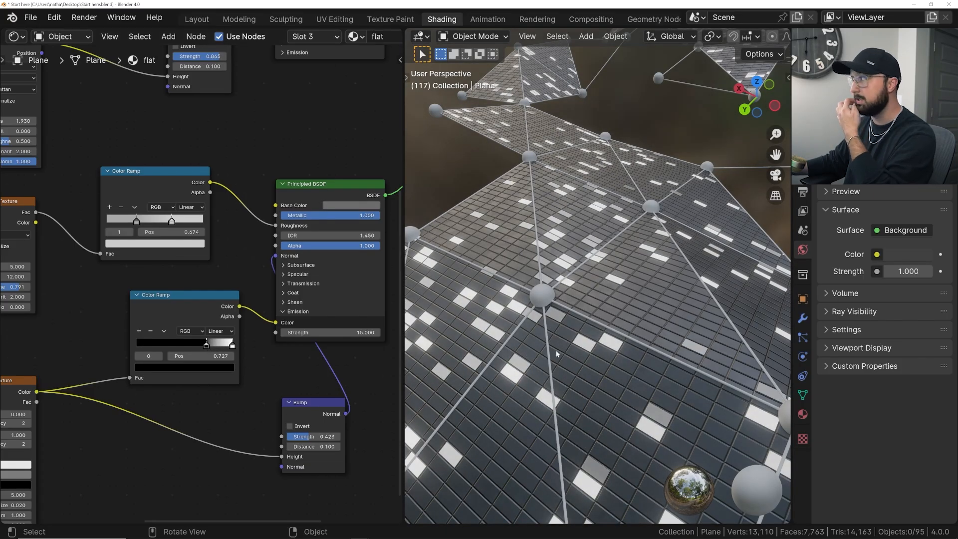
- Color the emission Color Ramp's white end stop green, with hue 0.326 and saturation 1, and inspect the glow
{"action": "left_click", "coordinate": [232, 347]}
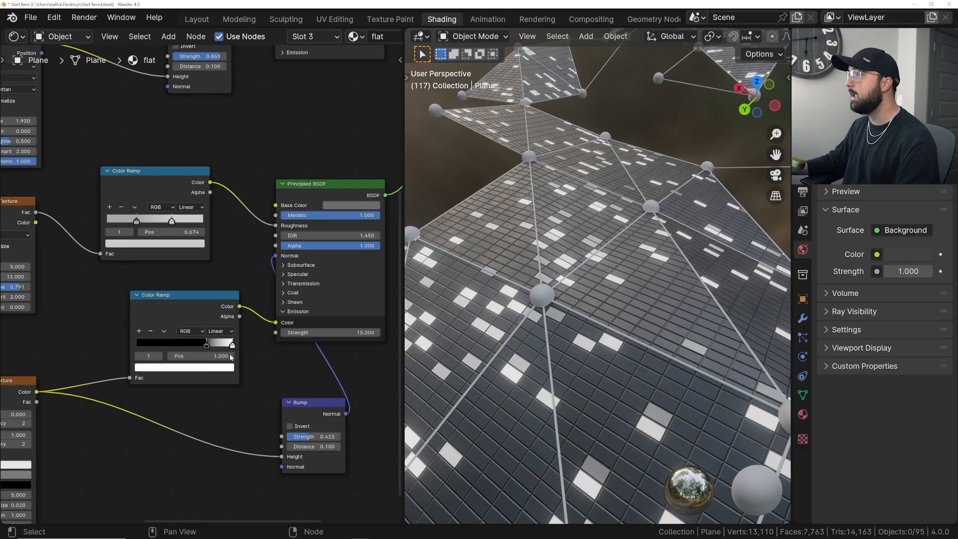
{"action": "left_click", "coordinate": [215, 368]}
{"action": "left_click_drag", "start_coordinate": [146, 258], "coordinate": [140, 252]}
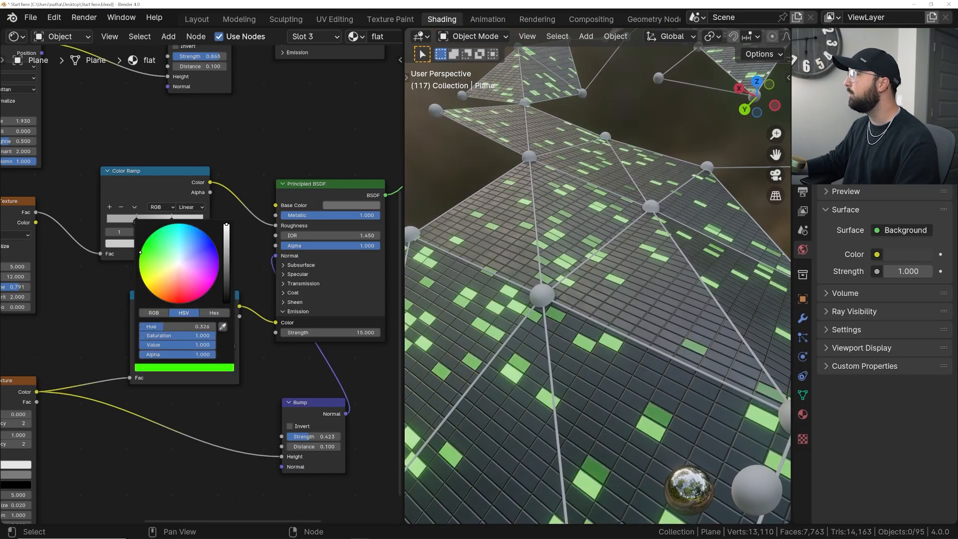
{"action": "middle_click_drag", "start_coordinate": [473, 319], "coordinate": [726, 314]}
- Set the render color management to the Filmic view transform with the Very High Contrast look
{"action": "left_click", "coordinate": [802, 173]}
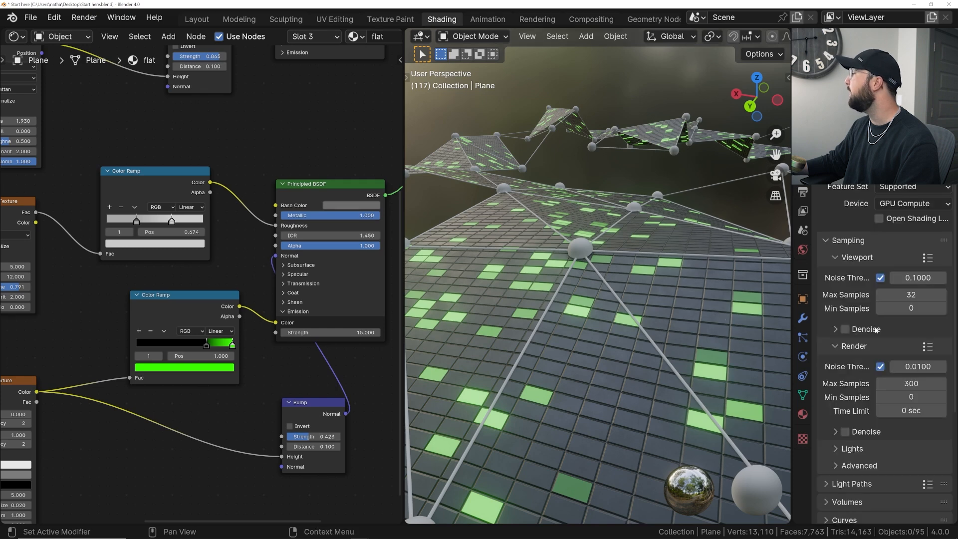
{"action": "scroll", "coordinate": [878, 354], "scroll_direction": "down", "scroll_amount": 6}
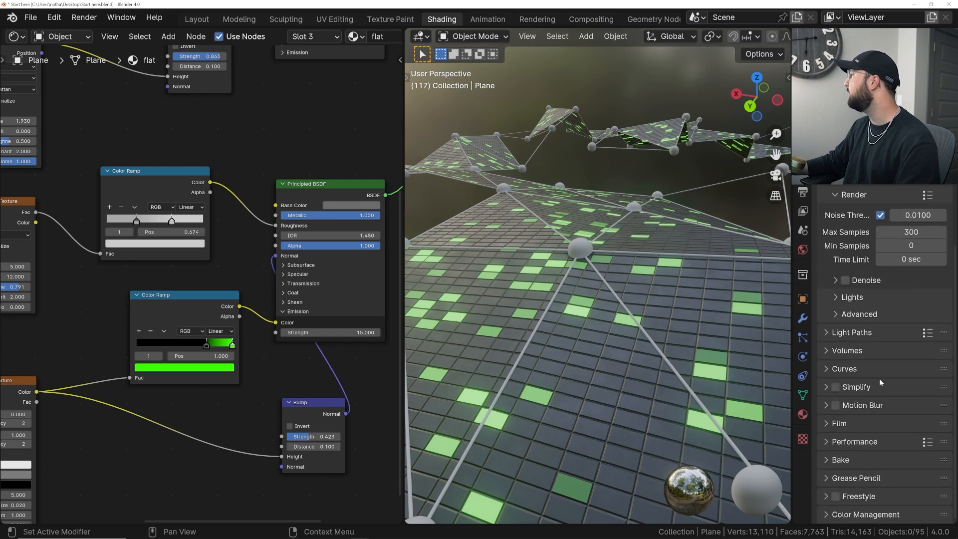
{"action": "left_click", "coordinate": [895, 513]}
{"action": "scroll", "coordinate": [899, 492], "scroll_direction": "down", "scroll_amount": 5}
{"action": "scroll", "coordinate": [898, 430], "scroll_direction": "up", "scroll_amount": 6}
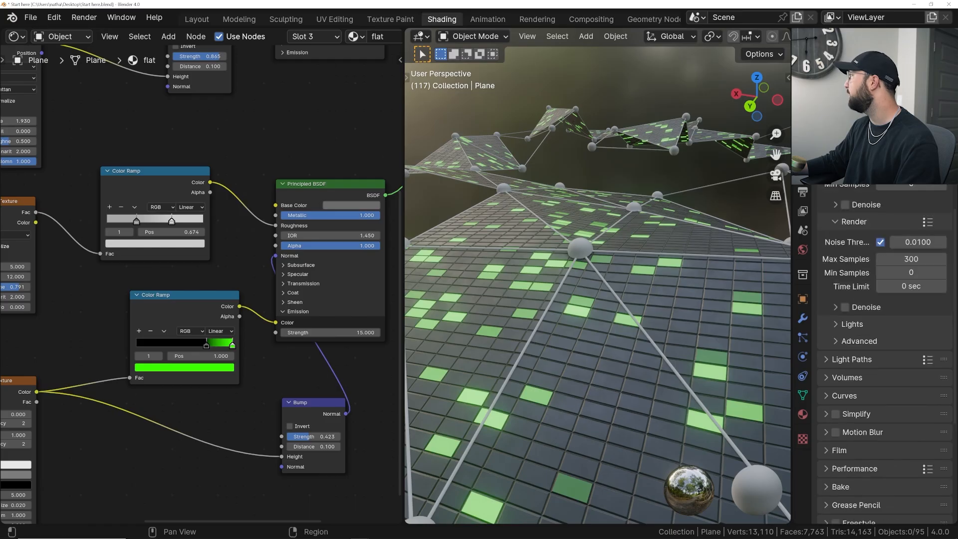
{"action": "scroll", "coordinate": [907, 324], "scroll_direction": "down", "scroll_amount": 6}
{"action": "left_click", "coordinate": [906, 412]}
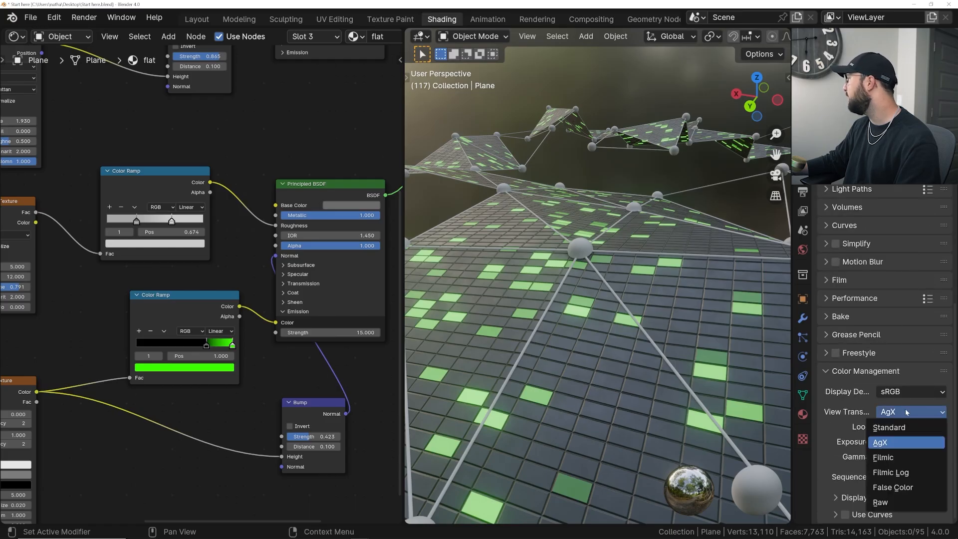
{"action": "left_click", "coordinate": [886, 457]}
{"action": "left_click", "coordinate": [901, 427]}
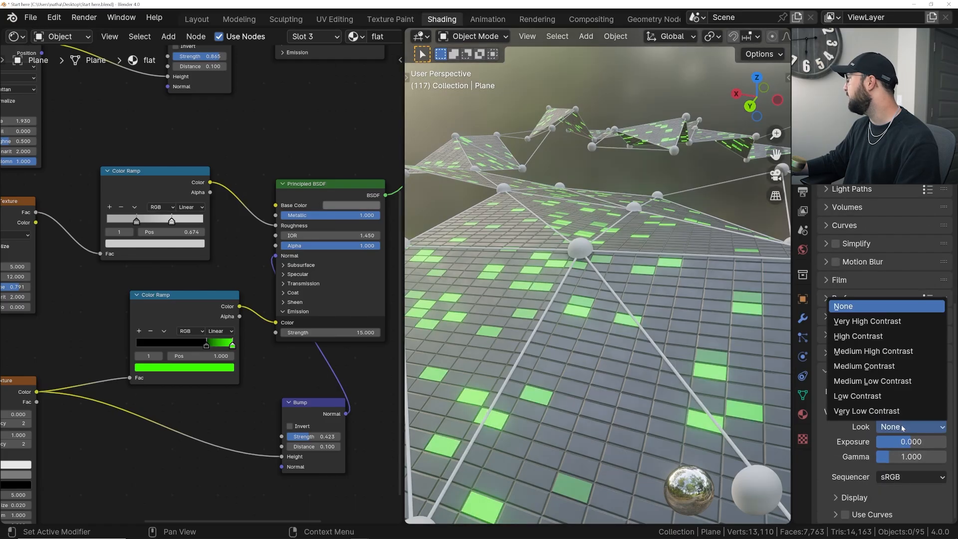
{"action": "left_click", "coordinate": [861, 325]}
- Fine-tune the emission Color Ramp's black stop to about 0.753 and inspect the glowing bricks across the mesh
{"action": "middle_click_drag", "start_coordinate": [680, 278], "coordinate": [375, 267]}
{"action": "left_click", "coordinate": [206, 344]}
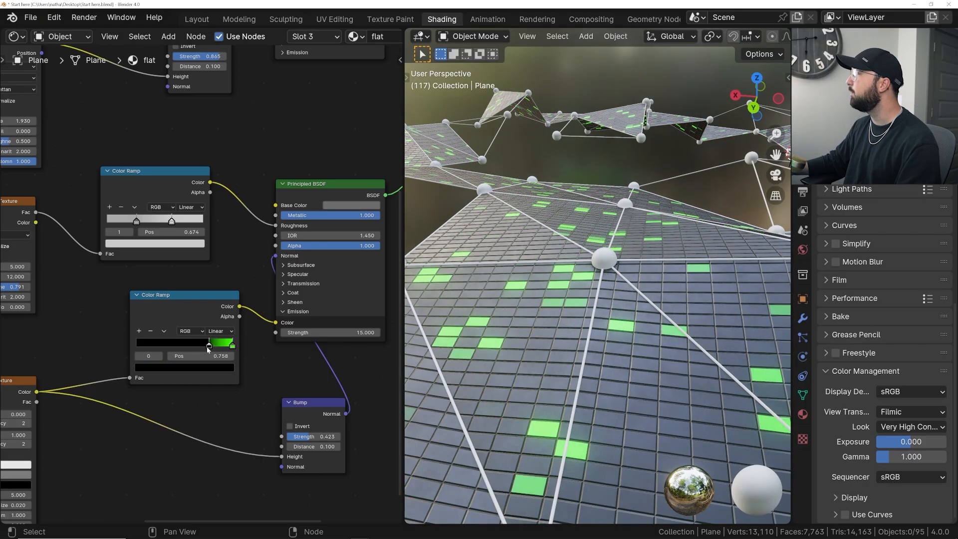
{"action": "left_click_drag", "start_coordinate": [205, 349], "coordinate": [207, 349]}
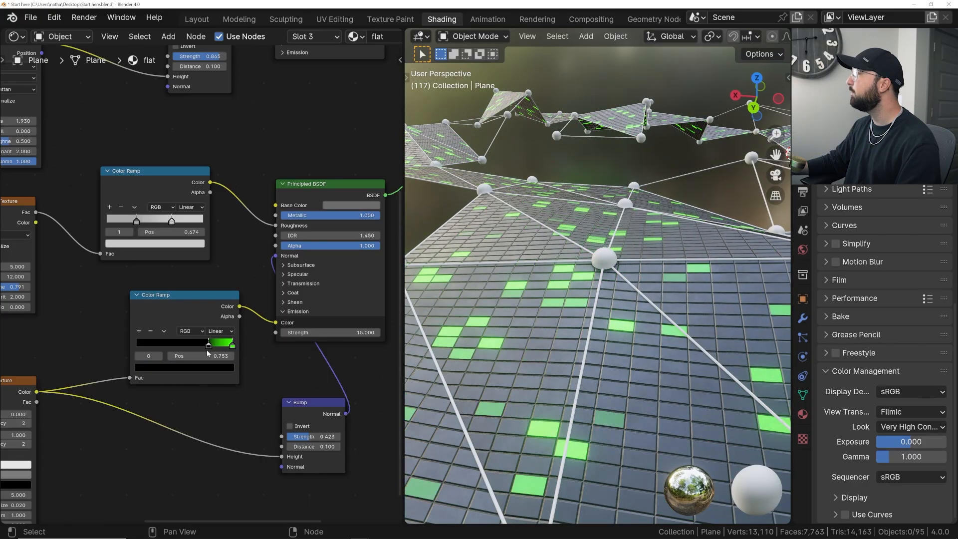
{"action": "middle_click_drag", "start_coordinate": [658, 272], "coordinate": [658, 316]}
{"action": "scroll", "coordinate": [659, 316], "scroll_direction": "down", "scroll_amount": 2}
{"action": "scroll", "coordinate": [649, 313], "scroll_direction": "down", "scroll_amount": 5}
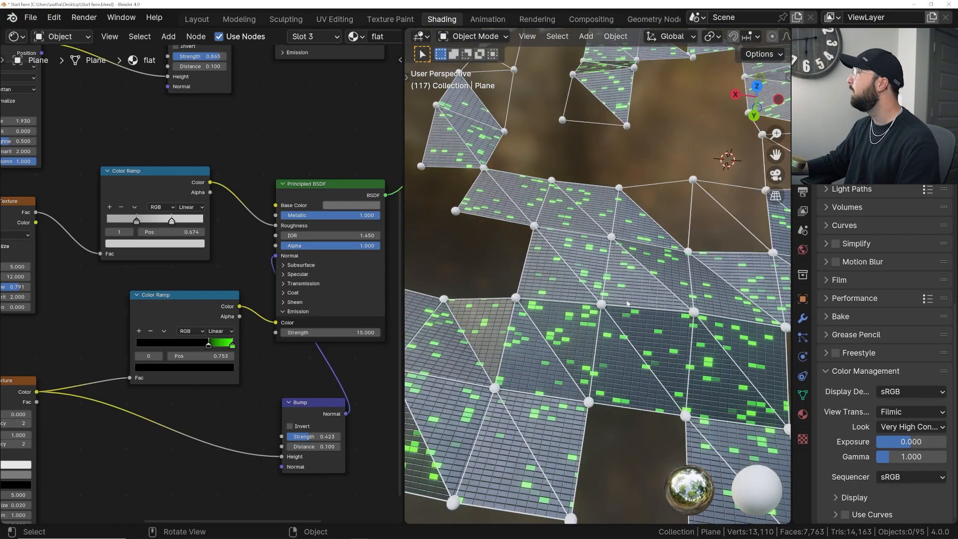
{"action": "middle_click_drag", "start_coordinate": [649, 313], "coordinate": [686, 297]}
{"action": "scroll", "coordinate": [556, 304], "scroll_direction": "up", "scroll_amount": 6}
{"action": "scroll", "coordinate": [282, 261], "scroll_direction": "down", "scroll_amount": 6}
- Move the second Principled BSDF up to sit directly beneath the first one
{"action": "middle_click_drag", "start_coordinate": [316, 194], "coordinate": [187, 264]}
{"action": "scroll", "coordinate": [187, 268], "scroll_direction": "up", "scroll_amount": 2}
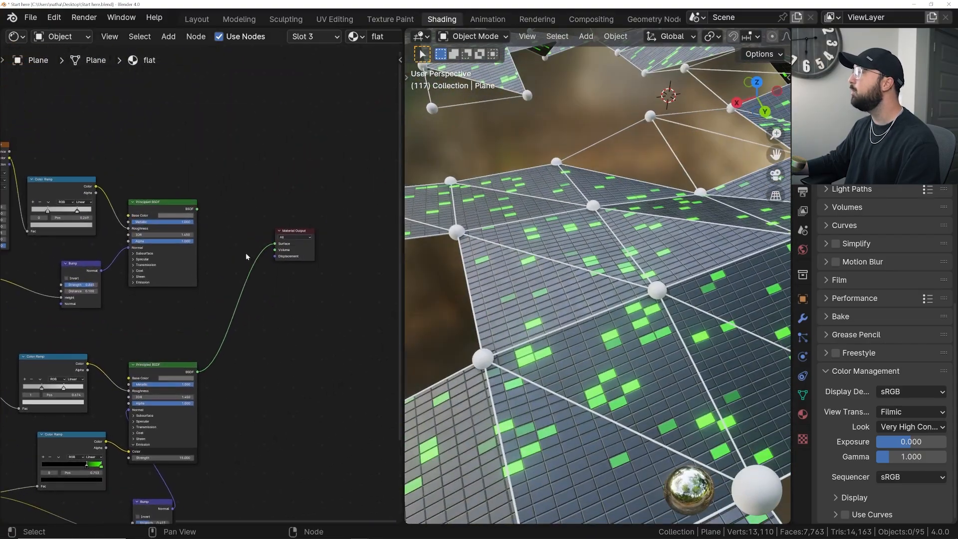
{"action": "left_click_drag", "start_coordinate": [146, 399], "coordinate": [148, 308]}
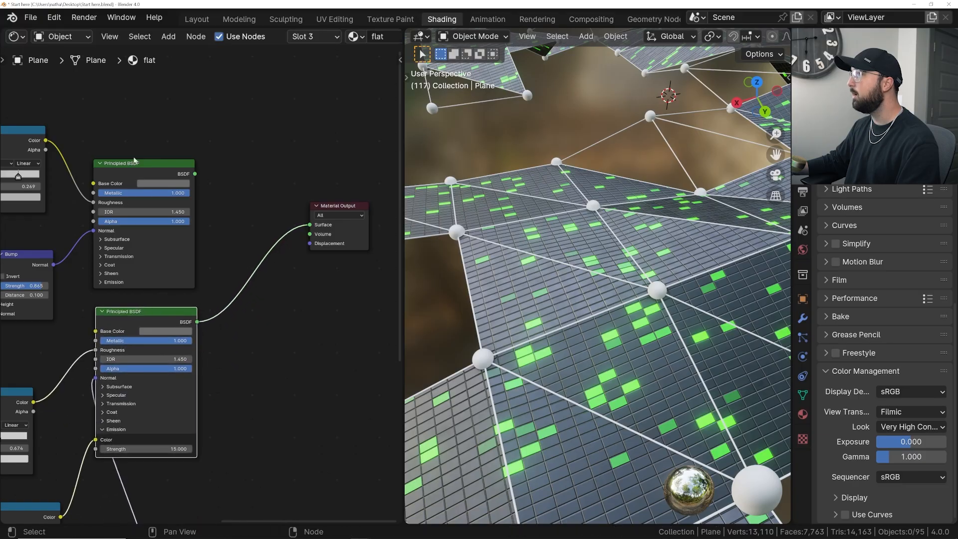
- Insert a Mix Shader node on the link between the second Principled BSDF and the Material Output
{"action": "key", "text": "shift+a"}
{"action": "type", "text": "mix"}
{"action": "key", "text": "Down"}
{"action": "key", "text": "Down"}
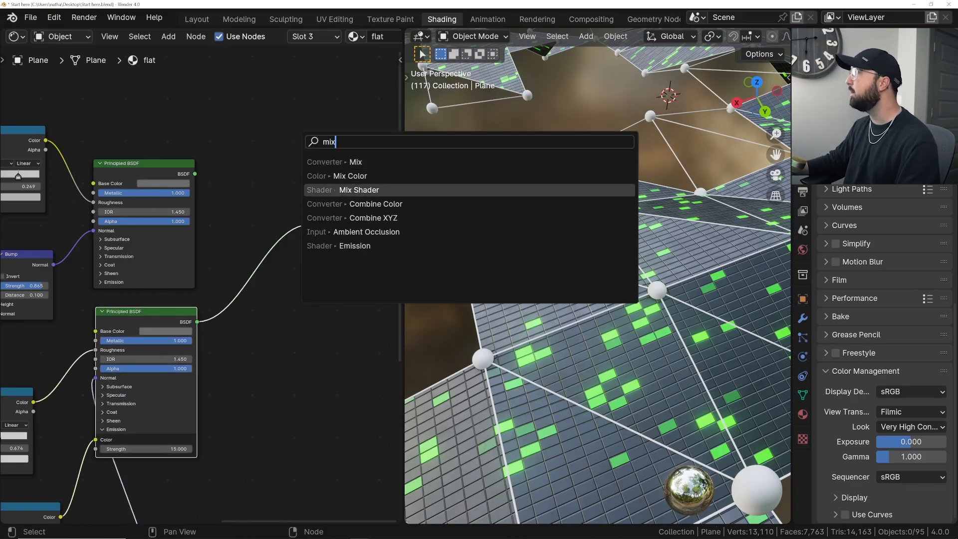
{"action": "key", "text": "Return"}
{"action": "left_click", "coordinate": [249, 214]}
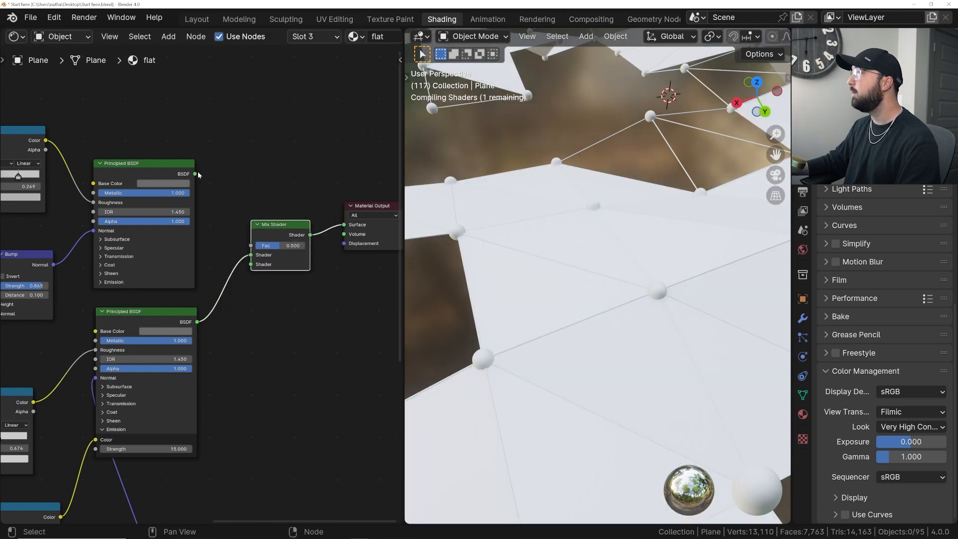
- Move the second Principled BSDF's link to the Mix Shader's lower Shader input and connect the first one to the upper input
{"action": "left_click_drag", "start_coordinate": [249, 255], "coordinate": [250, 265]}
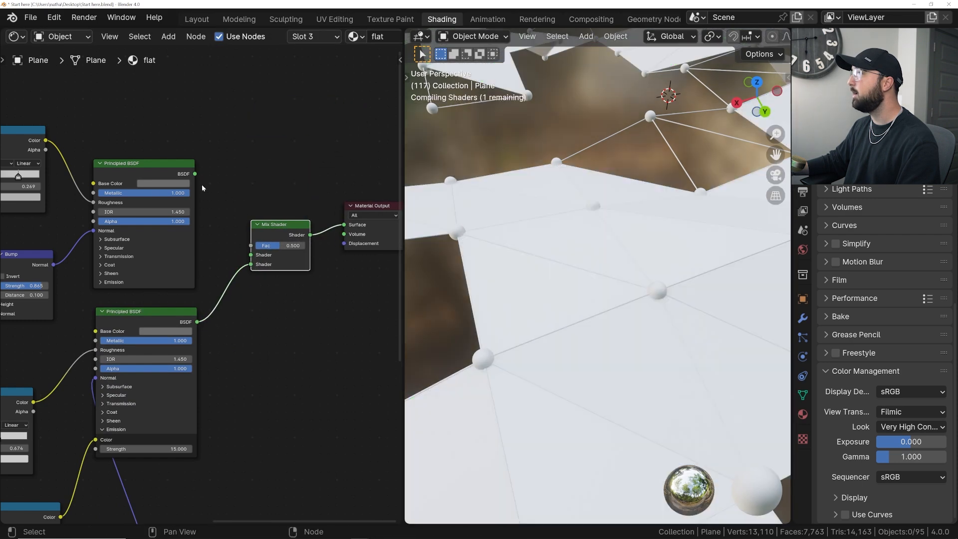
{"action": "left_click_drag", "start_coordinate": [195, 174], "coordinate": [251, 256]}
{"action": "scroll", "coordinate": [259, 255], "scroll_direction": "up", "scroll_amount": 2}
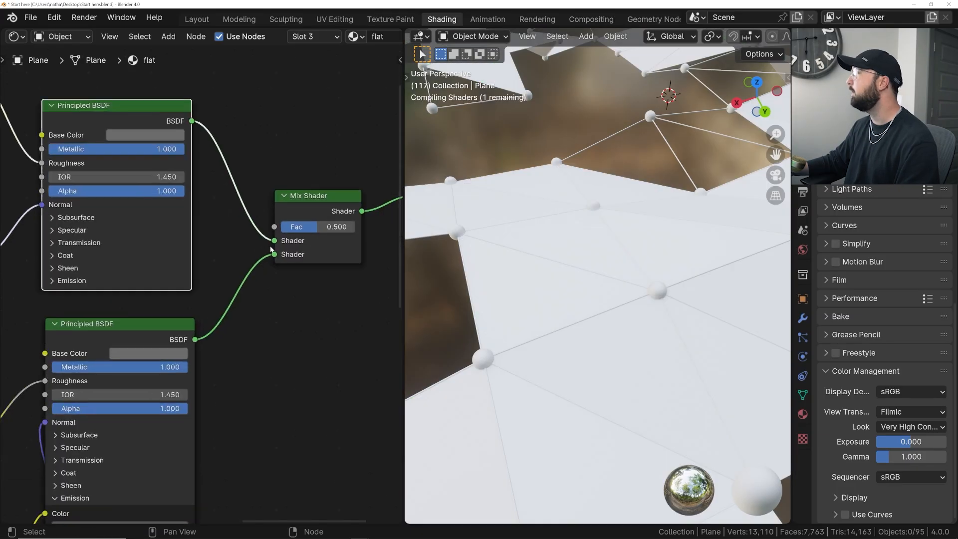
- Align the Mix Shader with the Material Output node and examine the blended materials on the faces up close
{"action": "middle_click_drag", "start_coordinate": [302, 245], "coordinate": [202, 276]}
{"action": "mouse_move", "coordinate": [218, 241]}
{"action": "left_mouse_down"}
{"action": "mouse_move", "coordinate": [238, 210]}
{"action": "mouse_move", "coordinate": [226, 230]}
{"action": "left_mouse_up"}
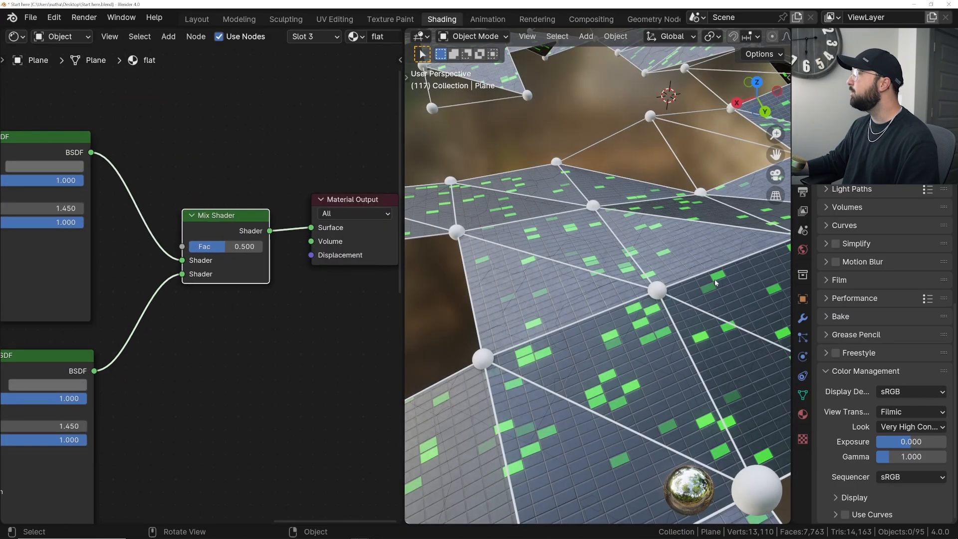
{"action": "middle_click_drag", "start_coordinate": [701, 285], "coordinate": [673, 342]}
{"action": "scroll", "coordinate": [671, 339], "scroll_direction": "up", "scroll_amount": 6}
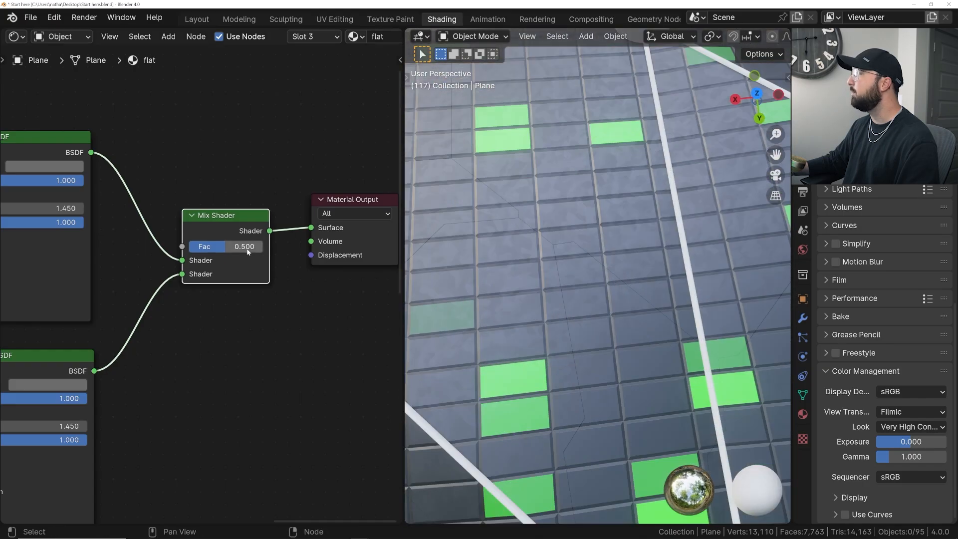
- Slide the Mix Shader's factor to 0 and up to 1 to compare both materials, and set it to 0.5
{"action": "left_click_drag", "start_coordinate": [248, 251], "coordinate": [209, 252]}
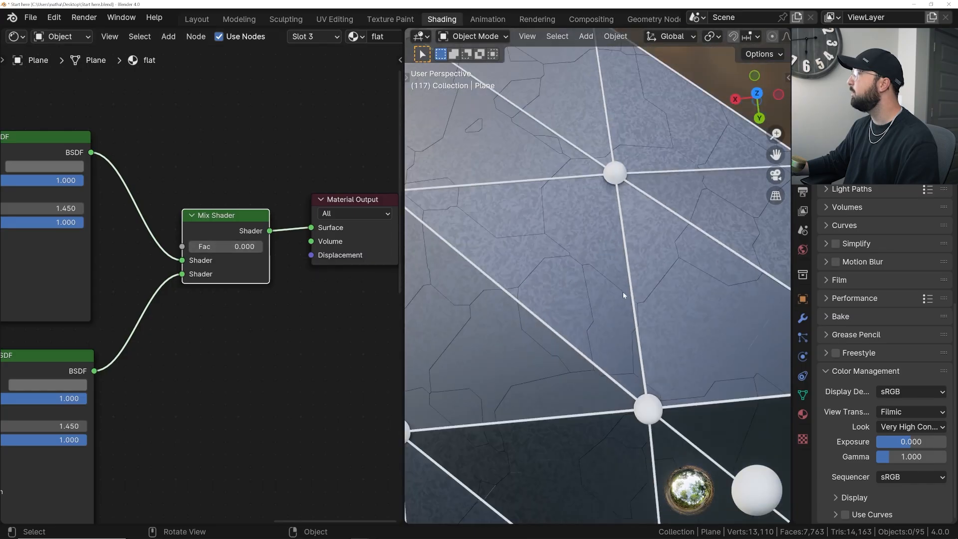
{"action": "scroll", "coordinate": [211, 255], "scroll_direction": "down", "scroll_amount": 1}
{"action": "middle_click_drag", "start_coordinate": [212, 258], "coordinate": [307, 278]}
{"action": "middle_click_drag", "start_coordinate": [123, 196], "coordinate": [43, 201]}
{"action": "scroll", "coordinate": [618, 277], "scroll_direction": "down", "scroll_amount": 5}
{"action": "scroll", "coordinate": [618, 277], "scroll_direction": "up", "scroll_amount": 5}
{"action": "left_click_drag", "start_coordinate": [252, 276], "coordinate": [322, 276]}
{"action": "middle_click_drag", "start_coordinate": [578, 286], "coordinate": [592, 263]}
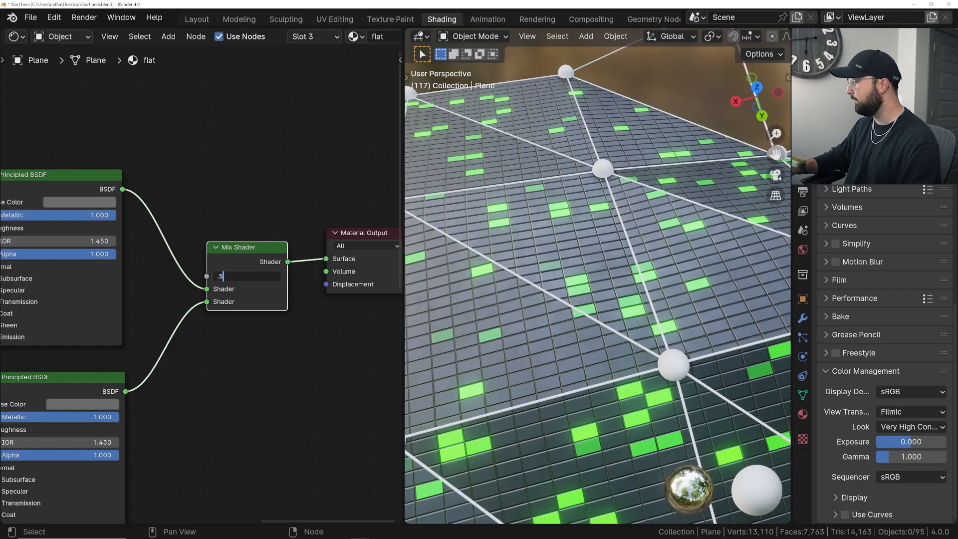
{"action": "key", "text": "Return"}
{"action": "middle_click_drag", "start_coordinate": [567, 317], "coordinate": [574, 281]}
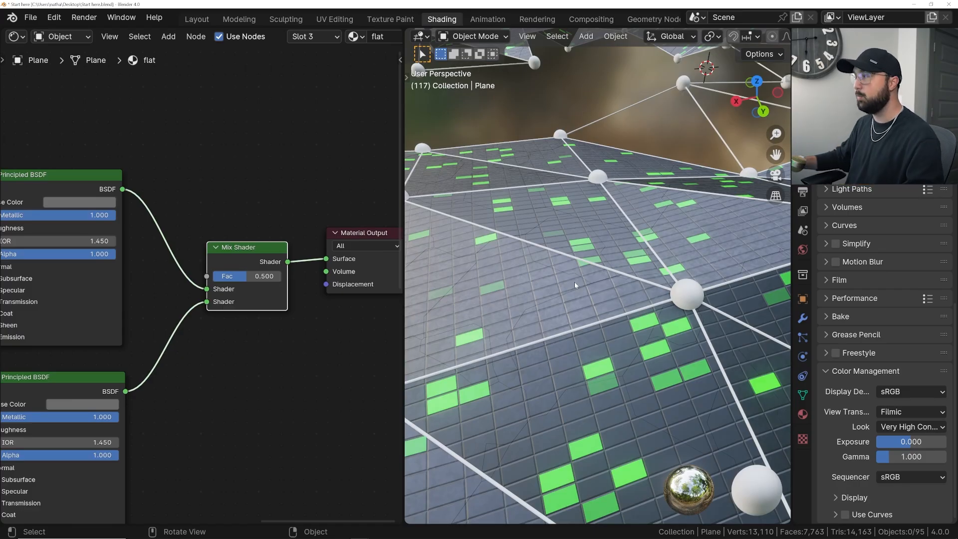
- Add a Color Ramp node above the first Principled BSDF and connect its Color output to the Mix Shader's Fac input
{"action": "scroll", "coordinate": [288, 188], "scroll_direction": "down", "scroll_amount": 2}
{"action": "middle_click_drag", "start_coordinate": [289, 192], "coordinate": [281, 313]}
{"action": "left_click_drag", "start_coordinate": [203, 412], "coordinate": [212, 222]}
{"action": "key", "text": "shift+a"}
{"action": "type", "text": "col"}
{"action": "key", "text": "Down"}
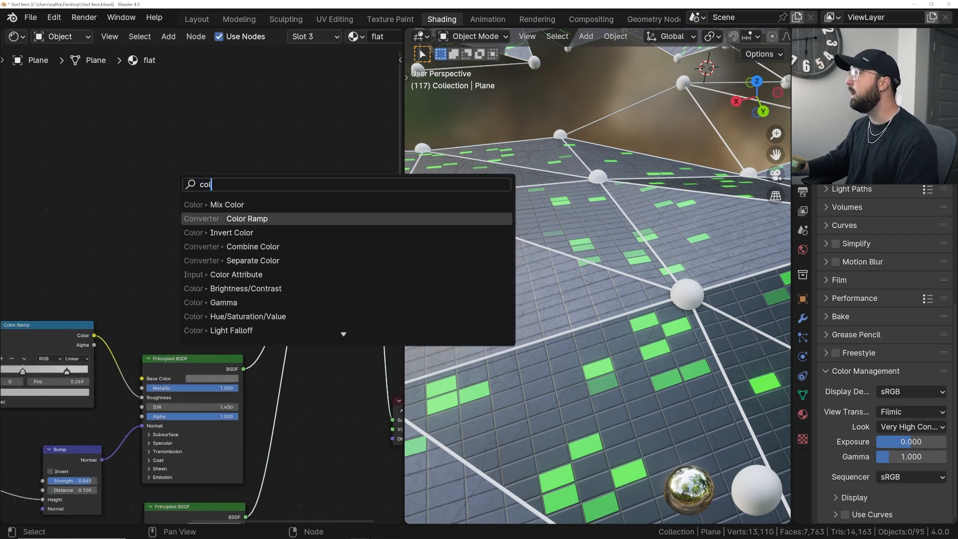
{"action": "key", "text": "Return"}
{"action": "left_click", "coordinate": [173, 219]}
{"action": "scroll", "coordinate": [172, 219], "scroll_direction": "up", "scroll_amount": 2}
{"action": "left_click_drag", "start_coordinate": [284, 199], "coordinate": [336, 223]}
{"action": "middle_click_drag", "start_coordinate": [109, 220], "coordinate": [279, 223]}
- Add a Voronoi Texture node before the new Color Ramp
{"action": "key", "text": "shift+a"}
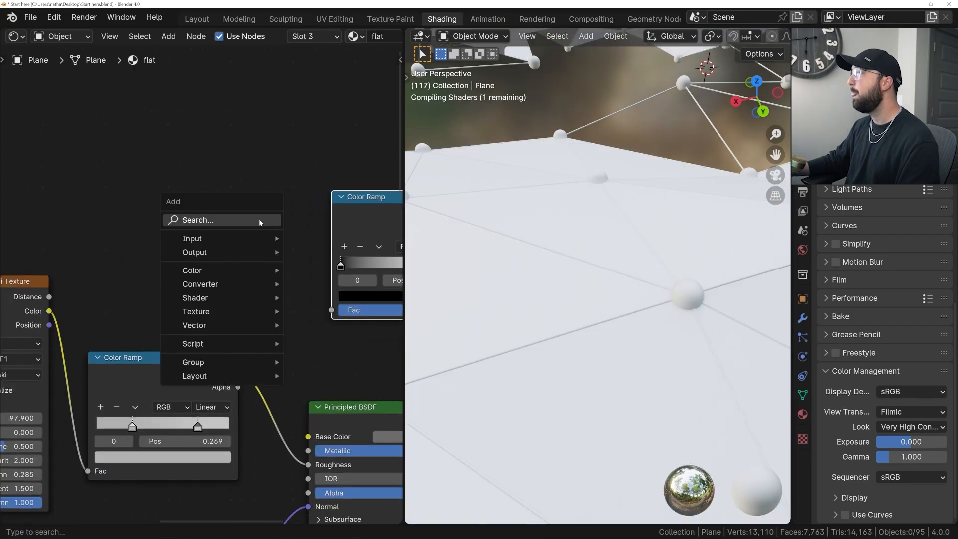
{"action": "left_click", "coordinate": [259, 218]}
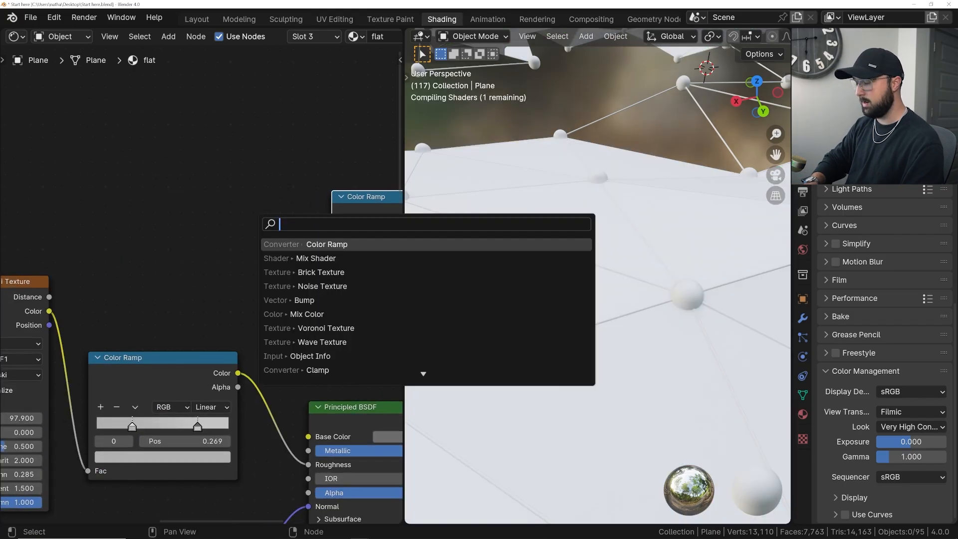
{"action": "type", "text": "vor"}
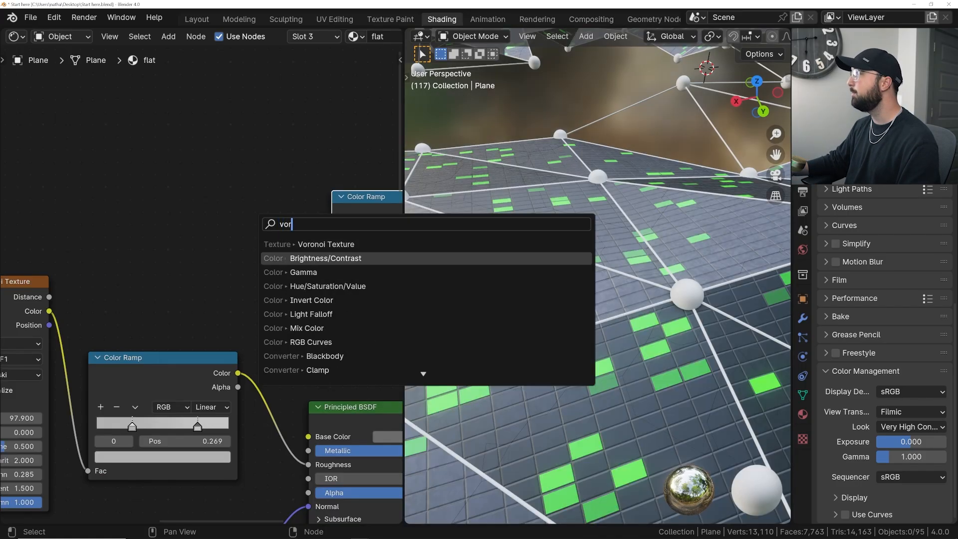
{"action": "key", "text": "Return"}
{"action": "left_click", "coordinate": [158, 237]}
{"action": "scroll", "coordinate": [158, 237], "scroll_direction": "down", "scroll_amount": 6}
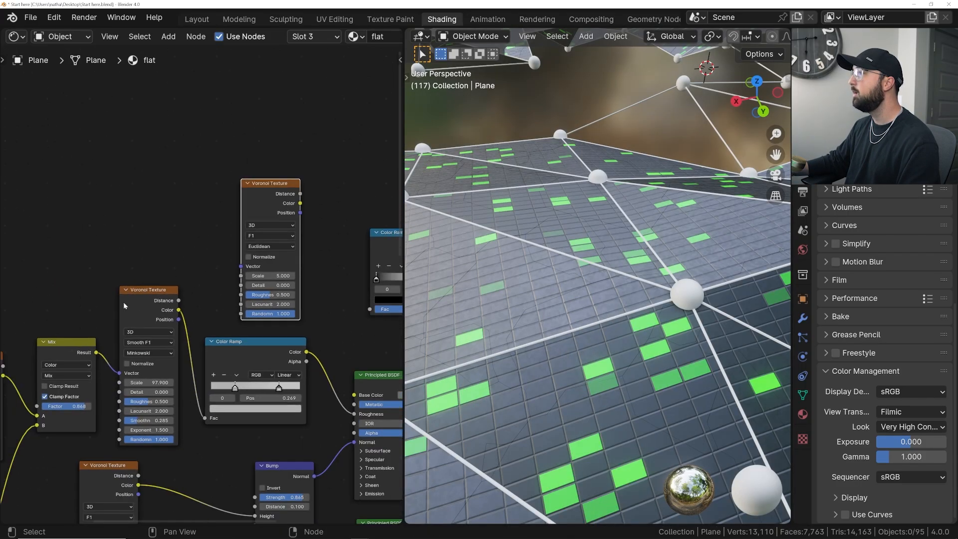
- Move the Texture Coordinate and Mapping nodes up in the node tree
{"action": "middle_click_drag", "start_coordinate": [192, 369], "coordinate": [178, 412]}
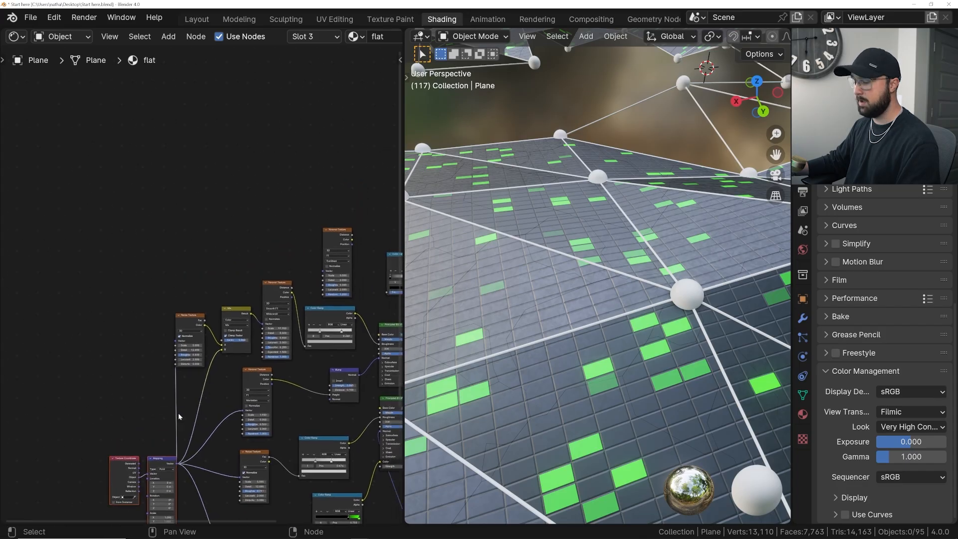
{"action": "key", "text": "g"}
{"action": "left_click", "coordinate": [143, 163]}
{"action": "scroll", "coordinate": [179, 240], "scroll_direction": "up", "scroll_amount": 3}
{"action": "scroll", "coordinate": [179, 242], "scroll_direction": "up", "scroll_amount": 5}
- Connect the Mapping node's Vector output to the new Voronoi Texture's Vector input
{"action": "middle_click_drag", "start_coordinate": [194, 220], "coordinate": [141, 372]}
{"action": "scroll", "coordinate": [141, 372], "scroll_direction": "up", "scroll_amount": 1}
{"action": "scroll", "coordinate": [241, 336], "scroll_direction": "down", "scroll_amount": 4}
{"action": "middle_click_drag", "start_coordinate": [241, 336], "coordinate": [199, 318]}
{"action": "left_click_drag", "start_coordinate": [29, 282], "coordinate": [296, 370]}
{"action": "scroll", "coordinate": [320, 373], "scroll_direction": "up", "scroll_amount": 7}
{"action": "middle_click_drag", "start_coordinate": [364, 377], "coordinate": [119, 246]}
{"action": "scroll", "coordinate": [155, 249], "scroll_direction": "up", "scroll_amount": 4}
{"action": "scroll", "coordinate": [156, 244], "scroll_direction": "down", "scroll_amount": 4}
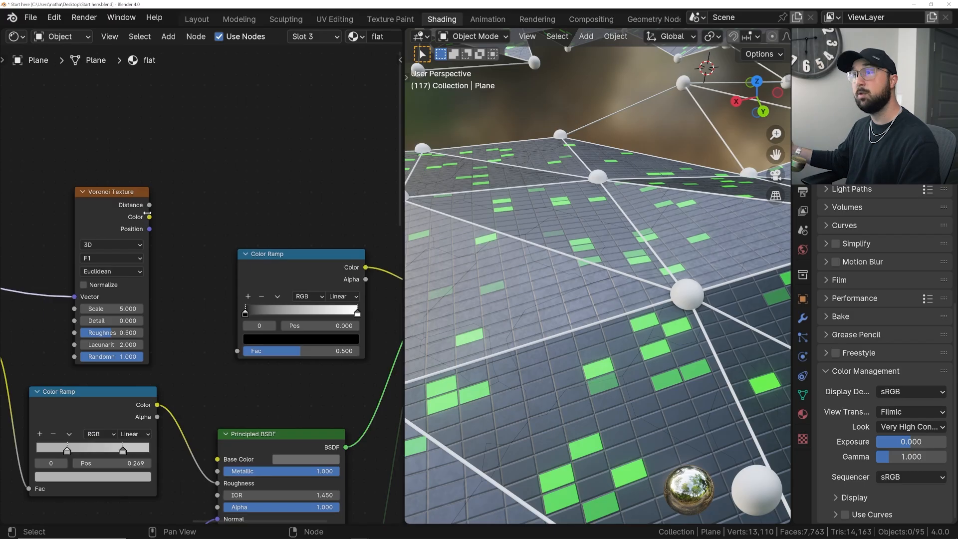
- Connect the new Voronoi Texture's Color output to the new Color Ramp's Fac input and inspect the blended faces up close
{"action": "scroll", "coordinate": [553, 305], "scroll_direction": "up", "scroll_amount": 8}
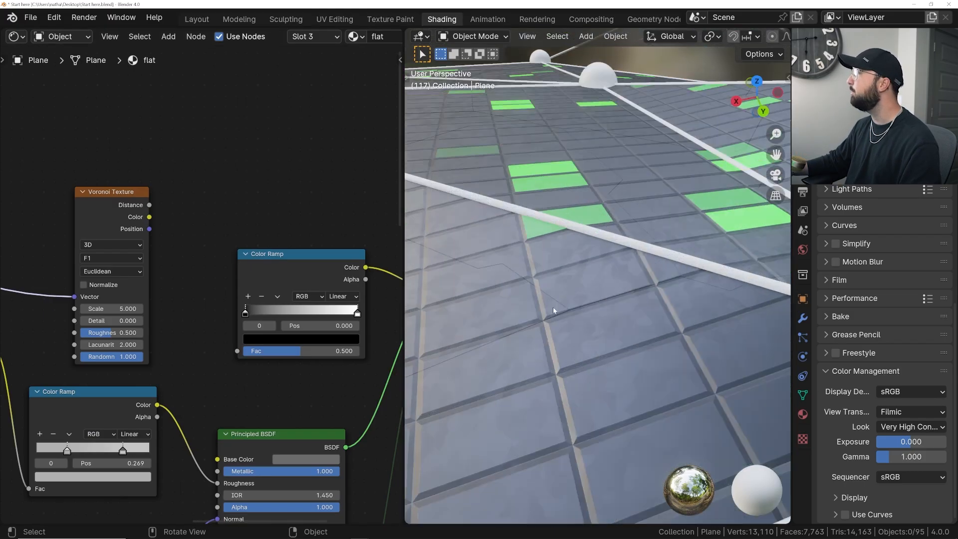
{"action": "scroll", "coordinate": [532, 305], "scroll_direction": "down", "scroll_amount": 8}
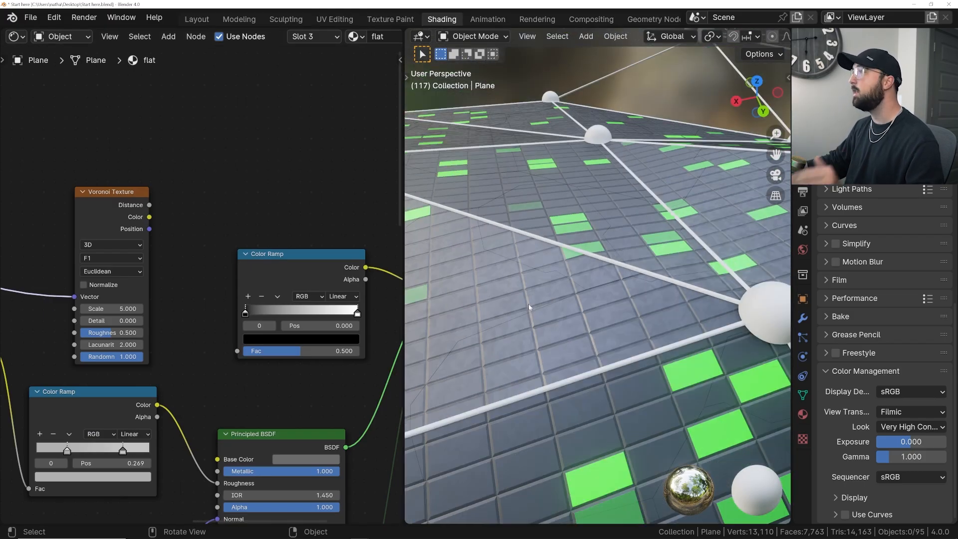
{"action": "left_click_drag", "start_coordinate": [149, 218], "coordinate": [245, 346]}
{"action": "middle_click_drag", "start_coordinate": [317, 303], "coordinate": [215, 283]}
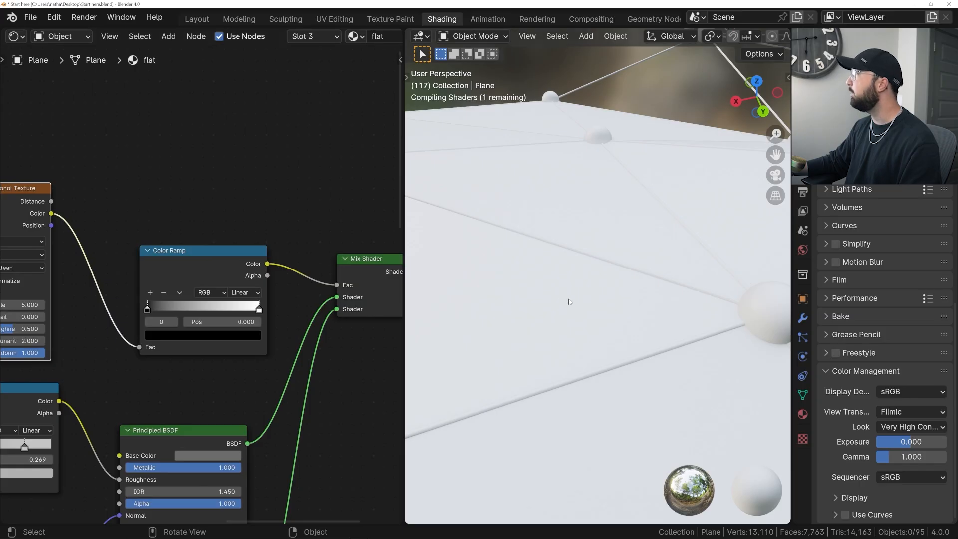
{"action": "middle_click_drag", "start_coordinate": [569, 306], "coordinate": [567, 335]}
{"action": "scroll", "coordinate": [542, 272], "scroll_direction": "up", "scroll_amount": 3}
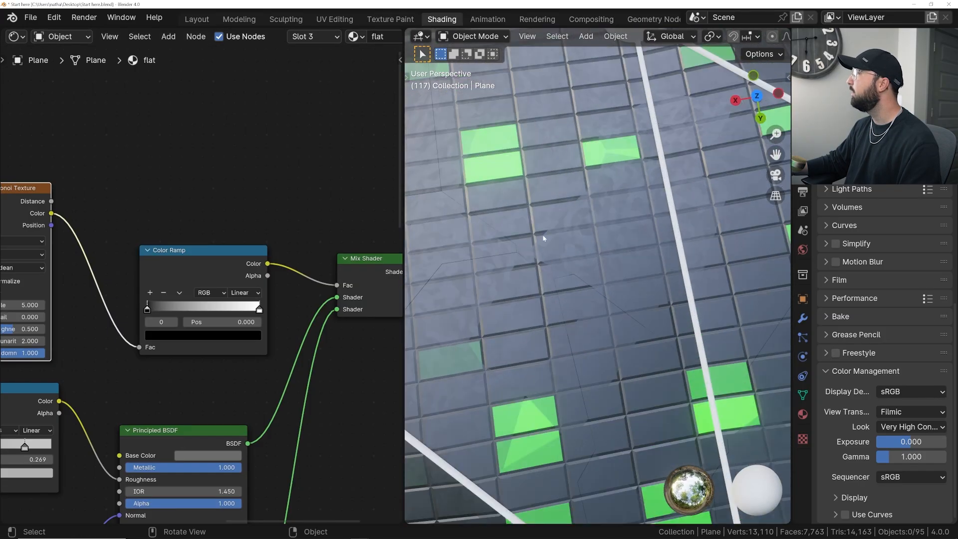
{"action": "scroll", "coordinate": [545, 235], "scroll_direction": "up", "scroll_amount": 4}
{"action": "scroll", "coordinate": [551, 201], "scroll_direction": "down", "scroll_amount": 3}
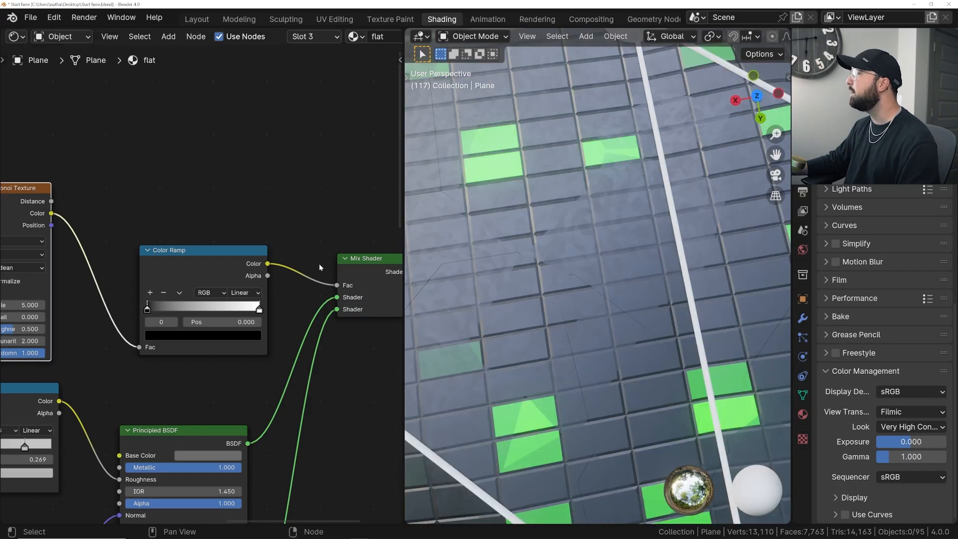
- Preview the new Color Ramp's output directly on the mesh and examine the Voronoi cell pattern
{"action": "left_click", "coordinate": [204, 272], "text": "ctrl+shift"}
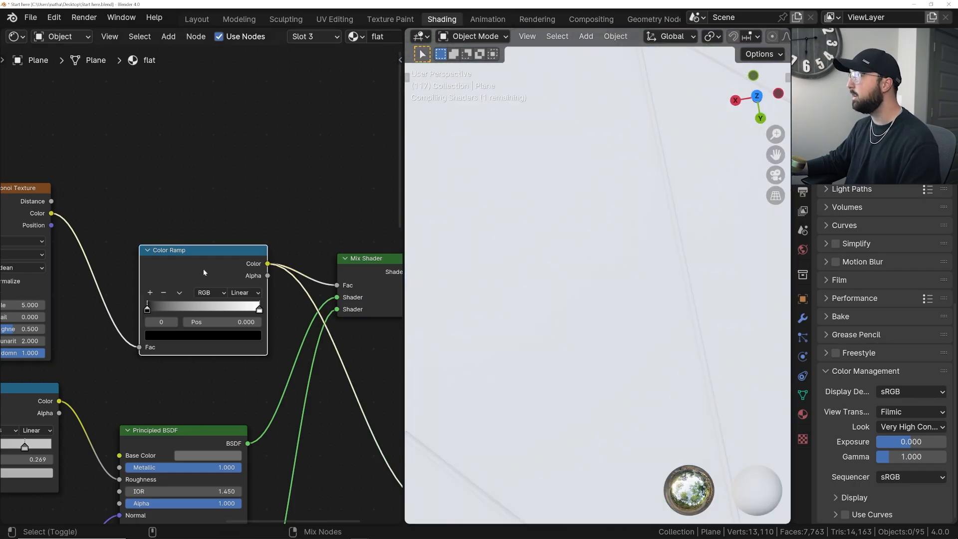
{"action": "scroll", "coordinate": [580, 338], "scroll_direction": "down", "scroll_amount": 6}
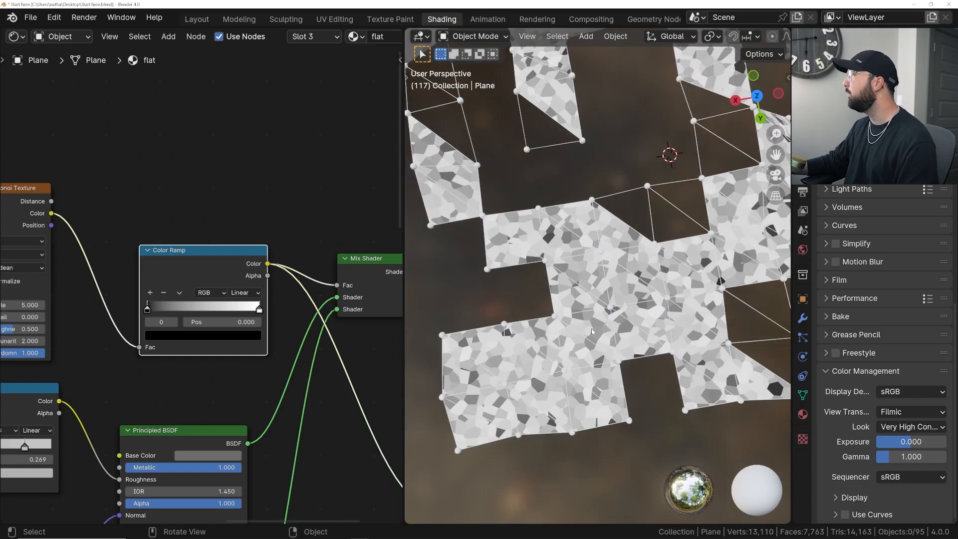
{"action": "scroll", "coordinate": [579, 334], "scroll_direction": "up", "scroll_amount": 6}
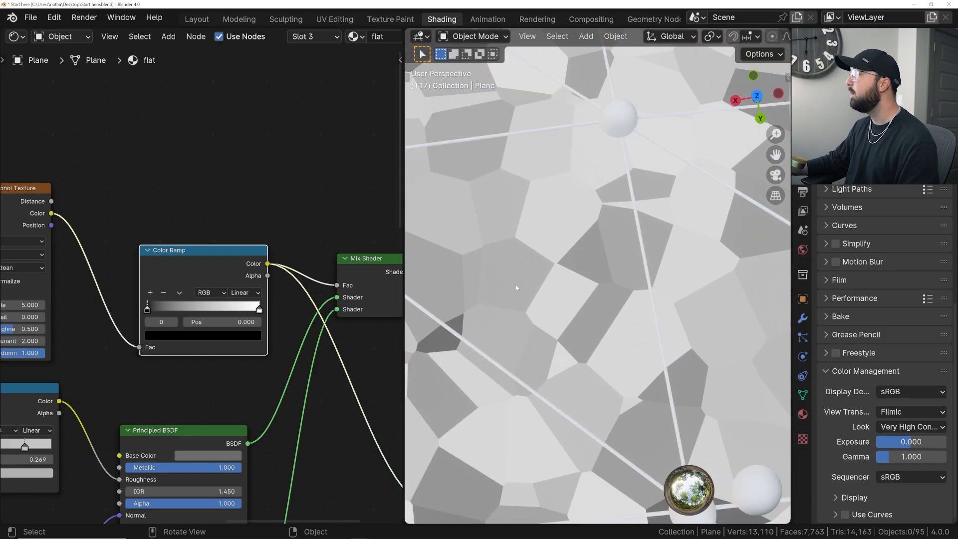
{"action": "scroll", "coordinate": [215, 295], "scroll_direction": "up", "scroll_amount": 2}
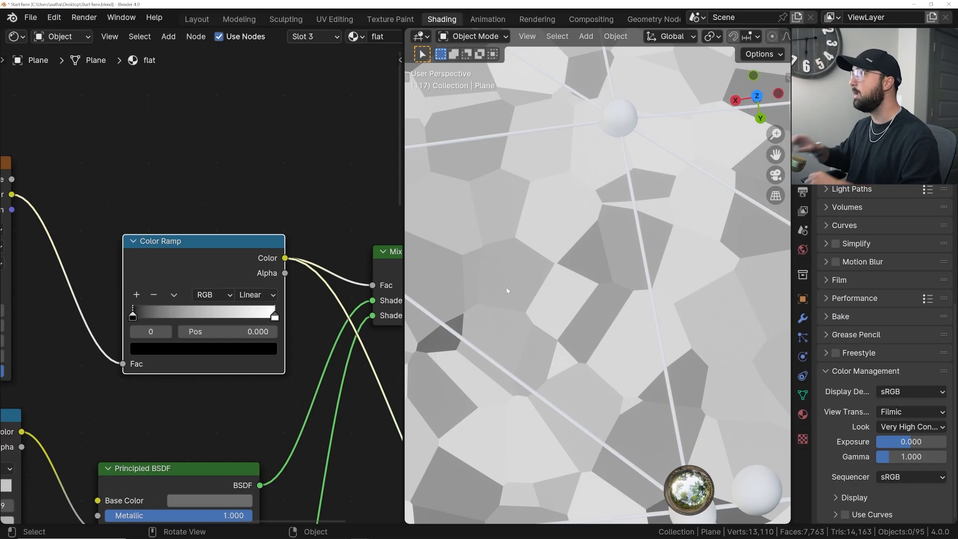
- Set the new Color Ramp's interpolation to Constant and its white stop's position to 0.5
{"action": "left_click", "coordinate": [255, 297]}
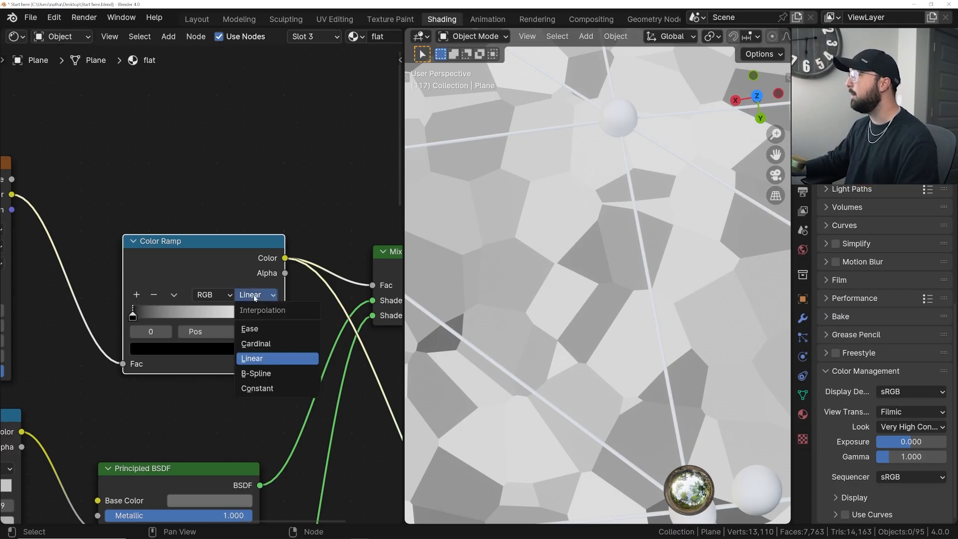
{"action": "left_click", "coordinate": [264, 389]}
{"action": "middle_click_drag", "start_coordinate": [283, 306], "coordinate": [313, 309]}
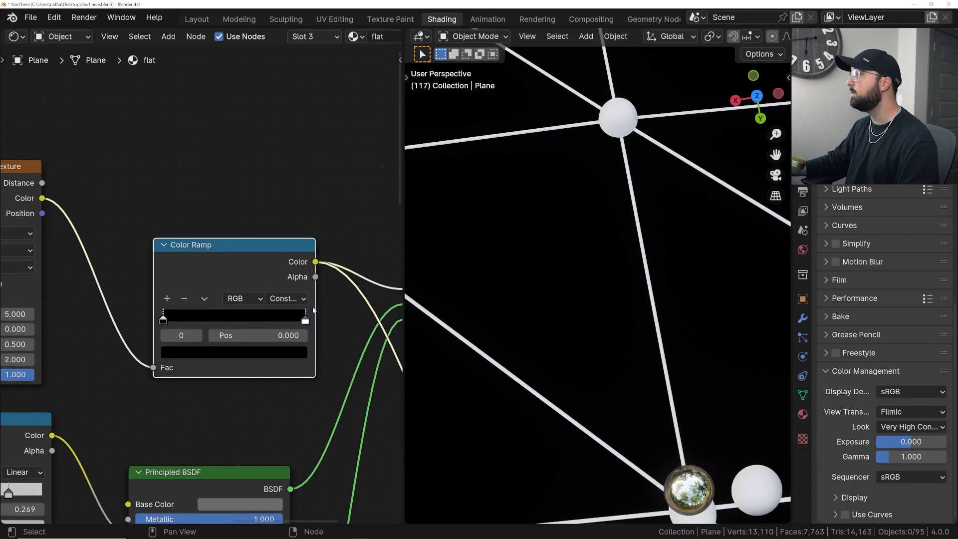
{"action": "left_click_drag", "start_coordinate": [305, 322], "coordinate": [235, 320]}
{"action": "type", "text": ".5"}
{"action": "key", "text": "Return"}
- Examine the black-and-white mask on the faces and route the Mix Shader back into the Material Output's Surface
{"action": "scroll", "coordinate": [528, 300], "scroll_direction": "down", "scroll_amount": 8}
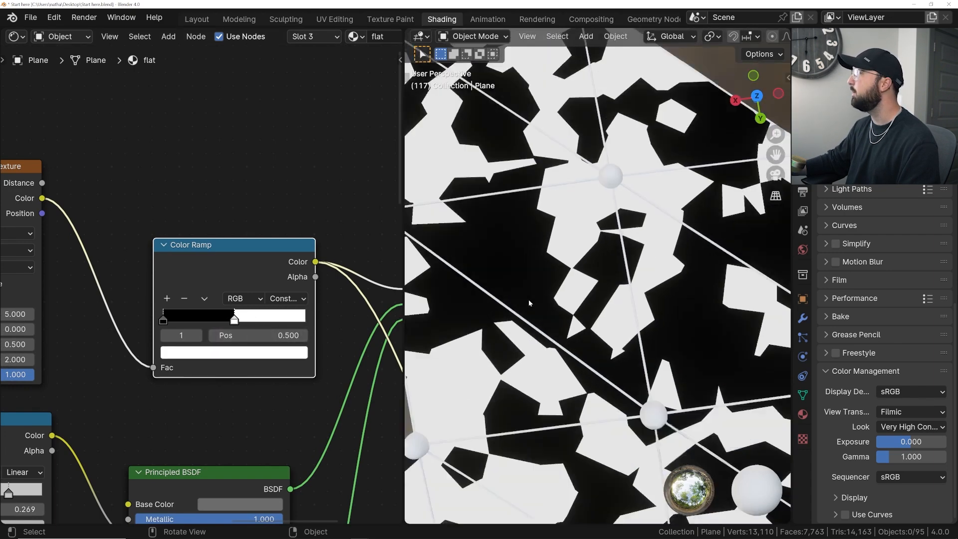
{"action": "middle_click_drag", "start_coordinate": [567, 313], "coordinate": [535, 302]}
{"action": "scroll", "coordinate": [535, 302], "scroll_direction": "up", "scroll_amount": 7}
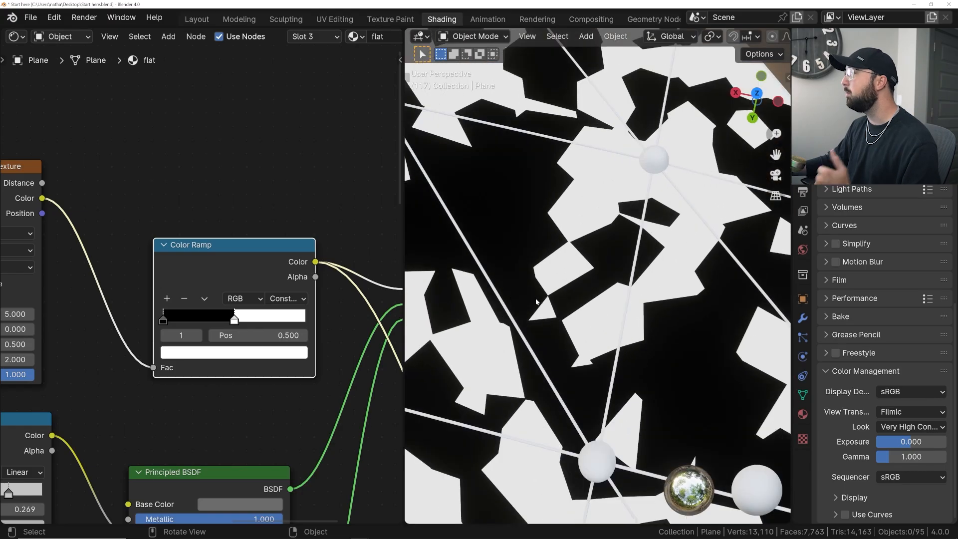
{"action": "scroll", "coordinate": [265, 252], "scroll_direction": "down", "scroll_amount": 2}
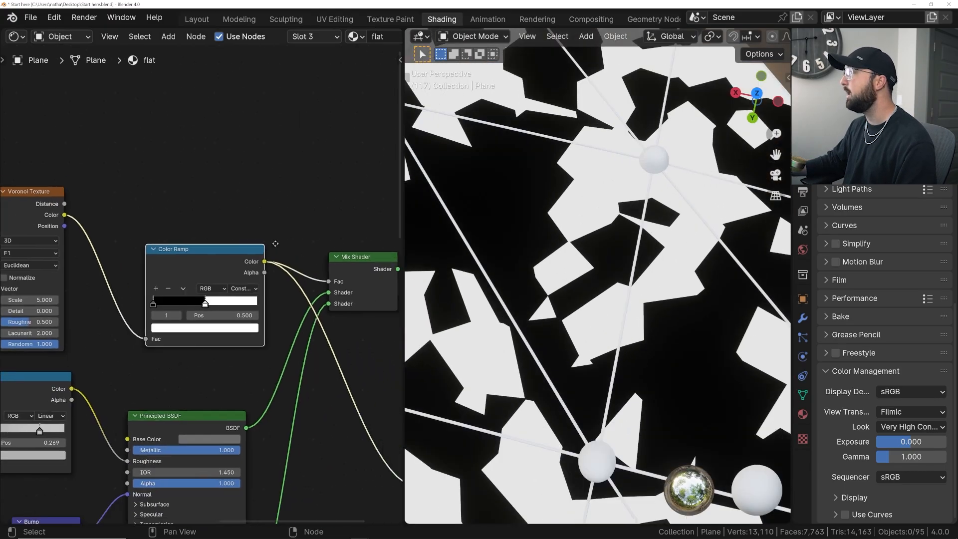
{"action": "middle_click_drag", "start_coordinate": [365, 262], "coordinate": [228, 244]}
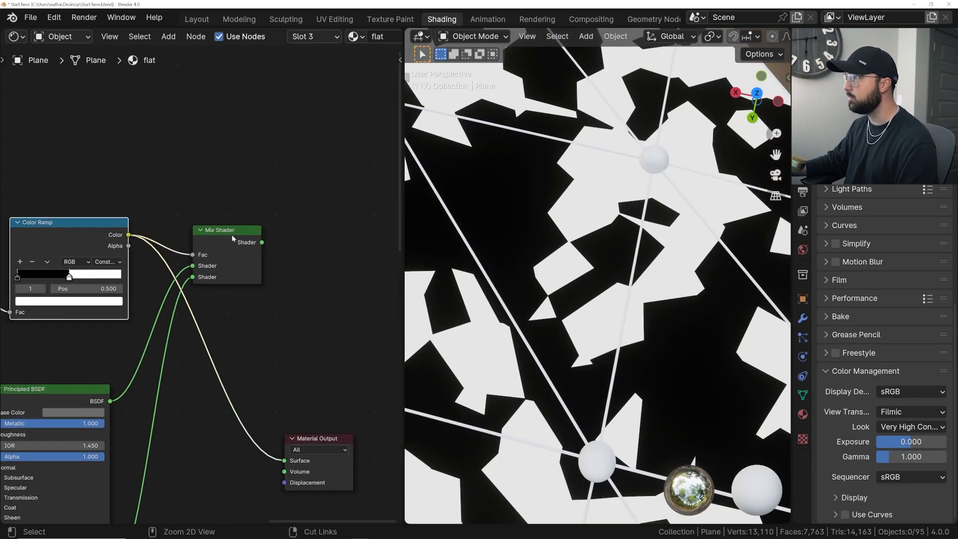
{"action": "left_click", "coordinate": [231, 235], "text": "ctrl+shift"}
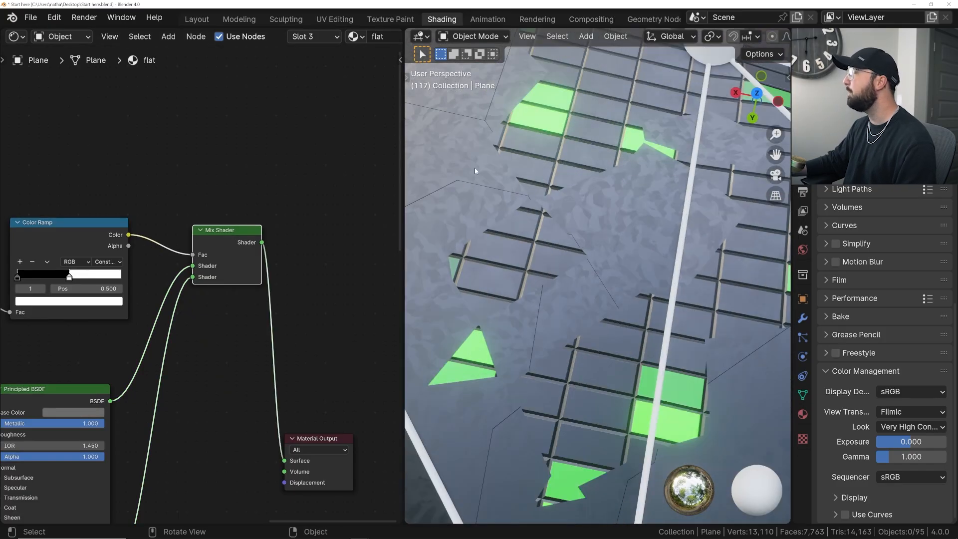
- Set the new Voronoi Texture's distance metric to Manhattan
{"action": "middle_click_drag", "start_coordinate": [349, 270], "coordinate": [402, 271]}
{"action": "middle_click_drag", "start_coordinate": [12, 270], "coordinate": [202, 243]}
{"action": "scroll", "coordinate": [202, 244], "scroll_direction": "up", "scroll_amount": 2}
{"action": "left_click", "coordinate": [126, 193]}
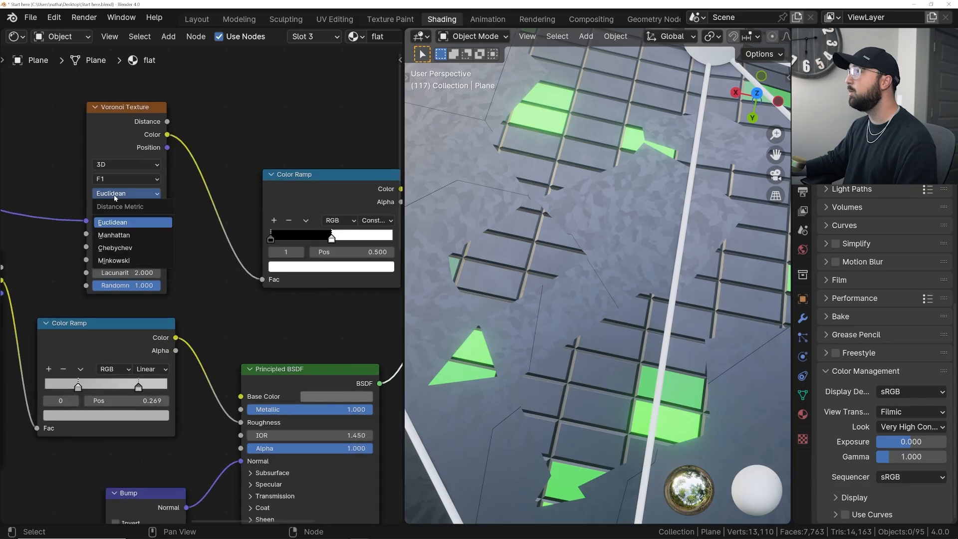
{"action": "left_click", "coordinate": [125, 235]}
{"action": "scroll", "coordinate": [205, 233], "scroll_direction": "down", "scroll_amount": 2}
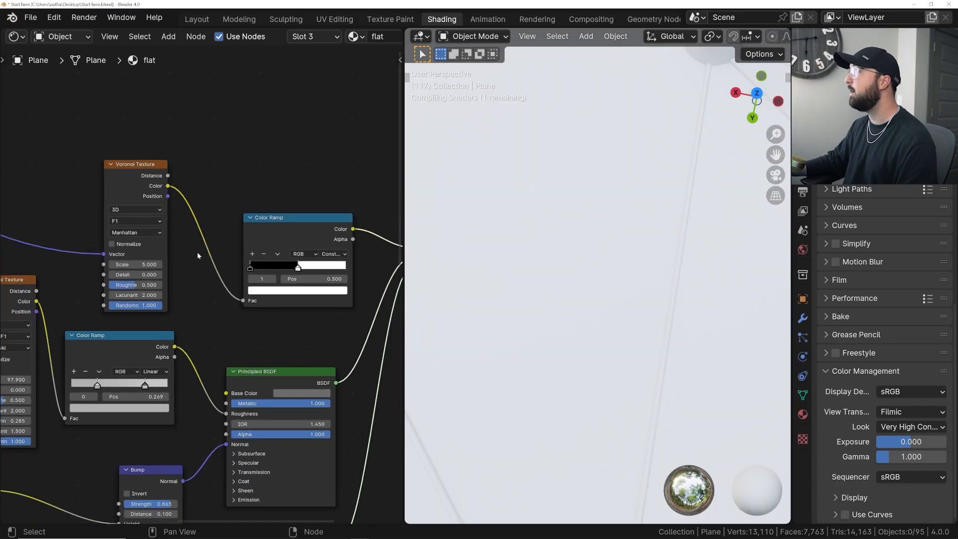
{"action": "scroll", "coordinate": [551, 290], "scroll_direction": "down", "scroll_amount": 11}
{"action": "middle_click_drag", "start_coordinate": [562, 288], "coordinate": [579, 336], "text": "shift"}
- Set the Manhattan Voronoi mask's scale to 1 and check the pattern across the whole mesh
{"action": "double_click", "coordinate": [135, 264]}
{"action": "type", "text": "1"}
{"action": "key", "text": "Return"}
{"action": "middle_click_drag", "start_coordinate": [588, 269], "coordinate": [579, 249]}
{"action": "scroll", "coordinate": [612, 270], "scroll_direction": "down", "scroll_amount": 3}
{"action": "scroll", "coordinate": [577, 320], "scroll_direction": "up", "scroll_amount": 5}
{"action": "middle_click_drag", "start_coordinate": [581, 322], "coordinate": [624, 259], "text": "shift"}
{"action": "scroll", "coordinate": [624, 259], "scroll_direction": "down", "scroll_amount": 4}
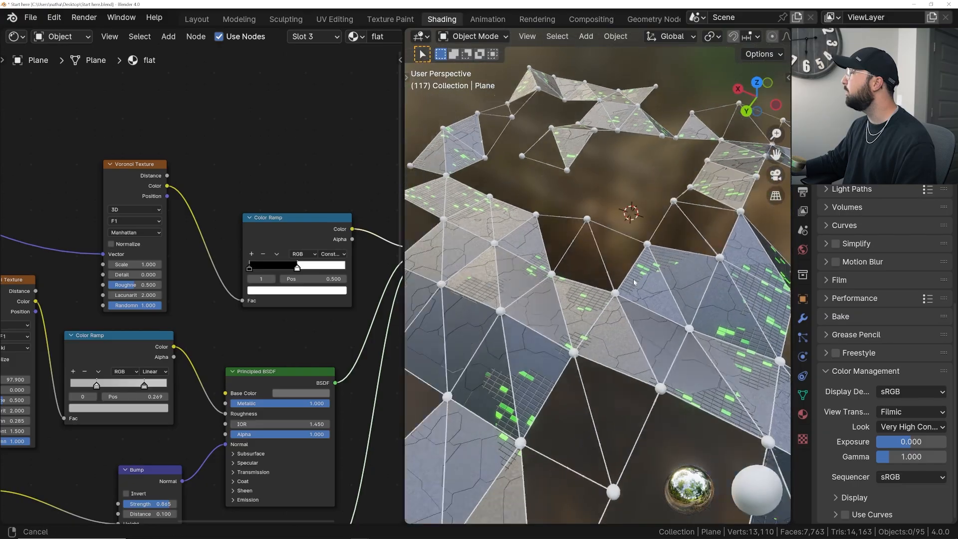
- Move the mask Color Ramp's white stop to 0.343 and inspect the material distribution around the mesh
{"action": "left_click_drag", "start_coordinate": [297, 268], "coordinate": [283, 270]}
{"action": "mouse_move", "coordinate": [573, 304]}
{"action": "middle_mouse_down"}
{"action": "mouse_move", "coordinate": [579, 268]}
{"action": "mouse_move", "coordinate": [565, 288]}
{"action": "middle_mouse_up"}
{"action": "scroll", "coordinate": [515, 321], "scroll_direction": "up", "scroll_amount": 5}
{"action": "middle_click_drag", "start_coordinate": [476, 327], "coordinate": [610, 336], "text": "shift"}
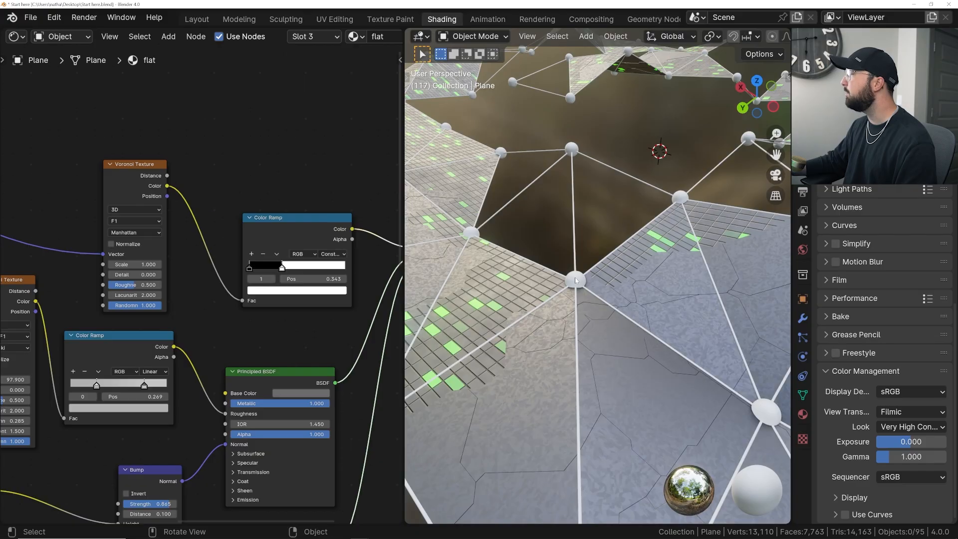
{"action": "scroll", "coordinate": [574, 280], "scroll_direction": "down", "scroll_amount": 5}
{"action": "middle_click_drag", "start_coordinate": [574, 280], "coordinate": [643, 272]}
{"action": "scroll", "coordinate": [321, 351], "scroll_direction": "down", "scroll_amount": 4}
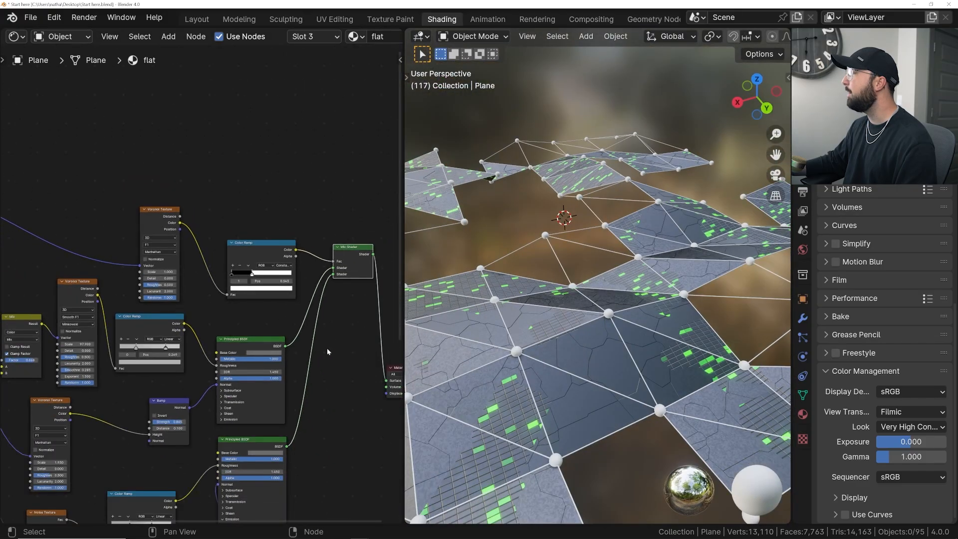
- Darken the grey base colors of both Principled BSDF nodes slightly
{"action": "middle_click_drag", "start_coordinate": [320, 350], "coordinate": [232, 265]}
{"action": "scroll", "coordinate": [231, 297], "scroll_direction": "up", "scroll_amount": 5}
{"action": "left_click", "coordinate": [167, 254]}
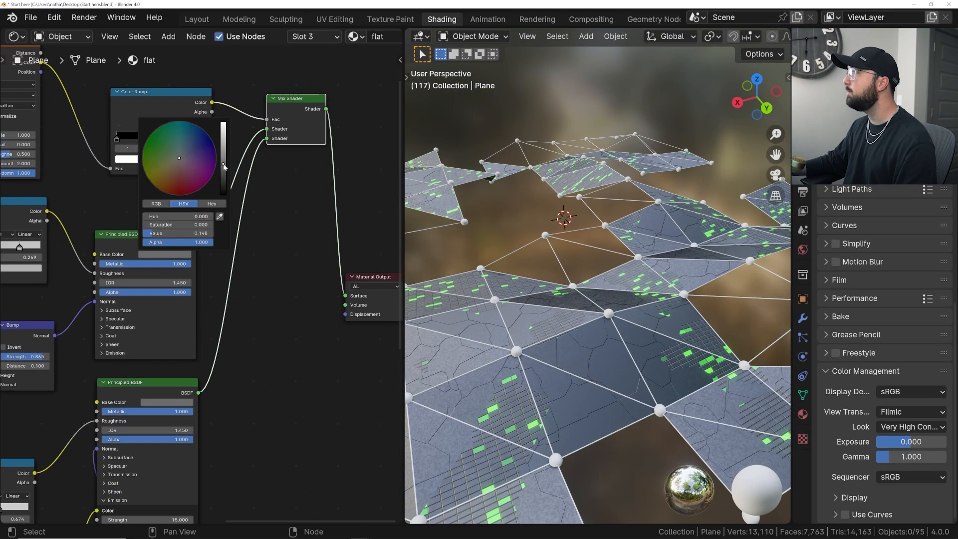
{"action": "left_click_drag", "start_coordinate": [223, 165], "coordinate": [224, 167]}
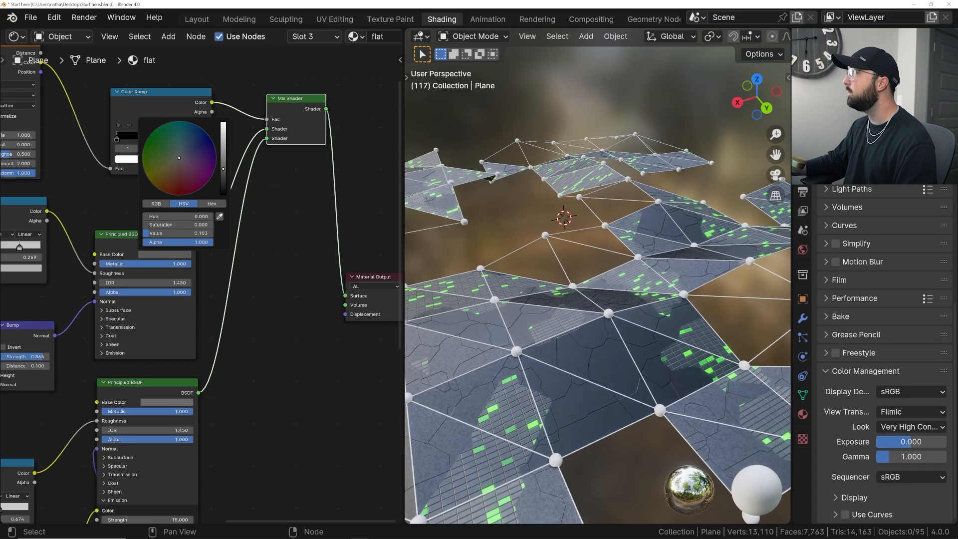
{"action": "left_click", "coordinate": [167, 402]}
{"action": "left_click_drag", "start_coordinate": [225, 310], "coordinate": [225, 312]}
{"action": "middle_click_drag", "start_coordinate": [613, 335], "coordinate": [642, 332]}
- Copy the Noise Texture and its Color Ramp that drive the roughness of the flat material's glowing brick Principled BSDF
{"action": "middle_click_drag", "start_coordinate": [204, 269], "coordinate": [307, 284]}
{"action": "scroll", "coordinate": [312, 284], "scroll_direction": "down", "scroll_amount": 3}
{"action": "scroll", "coordinate": [127, 439], "scroll_direction": "up", "scroll_amount": 2}
{"action": "middle_click_drag", "start_coordinate": [127, 439], "coordinate": [206, 324]}
{"action": "left_click_drag", "start_coordinate": [136, 312], "coordinate": [175, 301]}
{"action": "mouse_move", "coordinate": [229, 288]}
{"action": "left_mouse_down"}
{"action": "mouse_move", "coordinate": [220, 295]}
{"action": "mouse_move", "coordinate": [237, 283]}
{"action": "left_mouse_up"}
{"action": "left_click", "coordinate": [181, 308]}
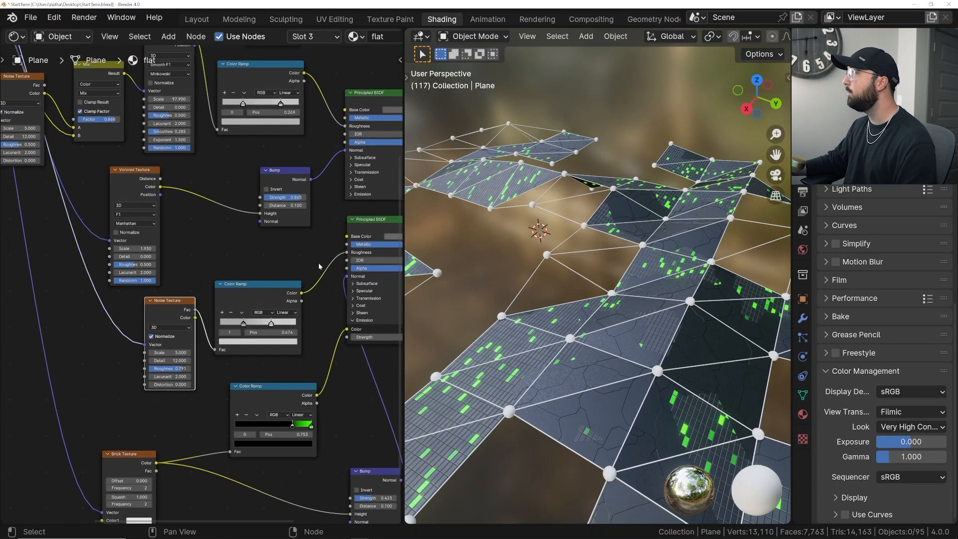
{"action": "scroll", "coordinate": [596, 276], "scroll_direction": "up", "scroll_amount": 4}
{"action": "middle_click_drag", "start_coordinate": [596, 276], "coordinate": [551, 264], "text": "shift"}
{"action": "middle_click_drag", "start_coordinate": [319, 253], "coordinate": [263, 260]}
{"action": "left_click_drag", "start_coordinate": [183, 282], "coordinate": [121, 330]}
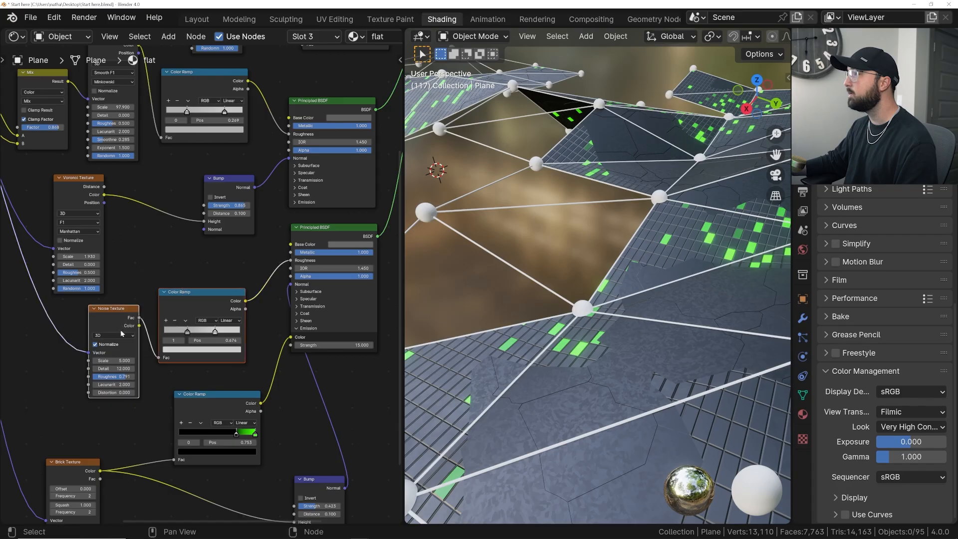
{"action": "scroll", "coordinate": [120, 330], "scroll_direction": "down", "scroll_amount": 3}
{"action": "scroll", "coordinate": [120, 331], "scroll_direction": "up", "scroll_amount": 3}
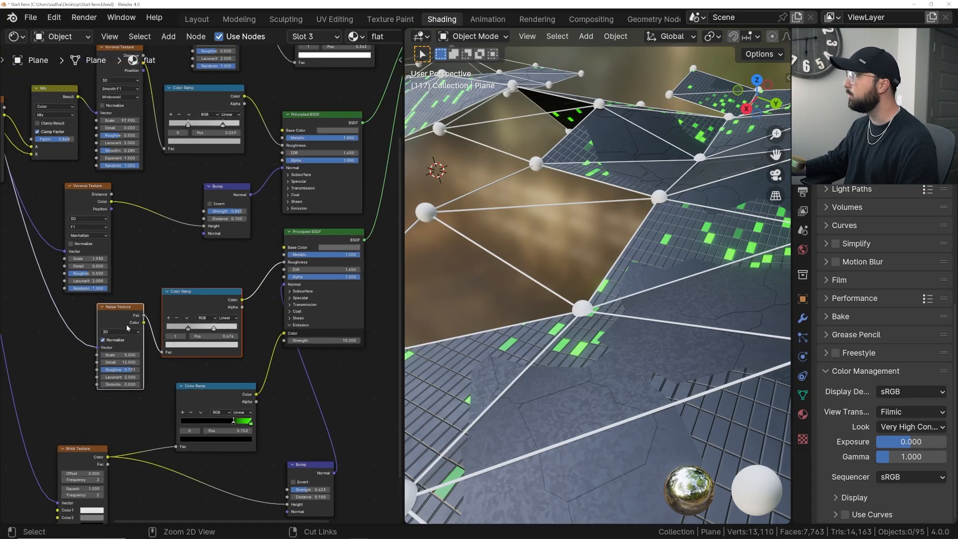
- Switch to the ball material and set its Principled BSDF metallic to 1
{"action": "left_click", "coordinate": [303, 37]}
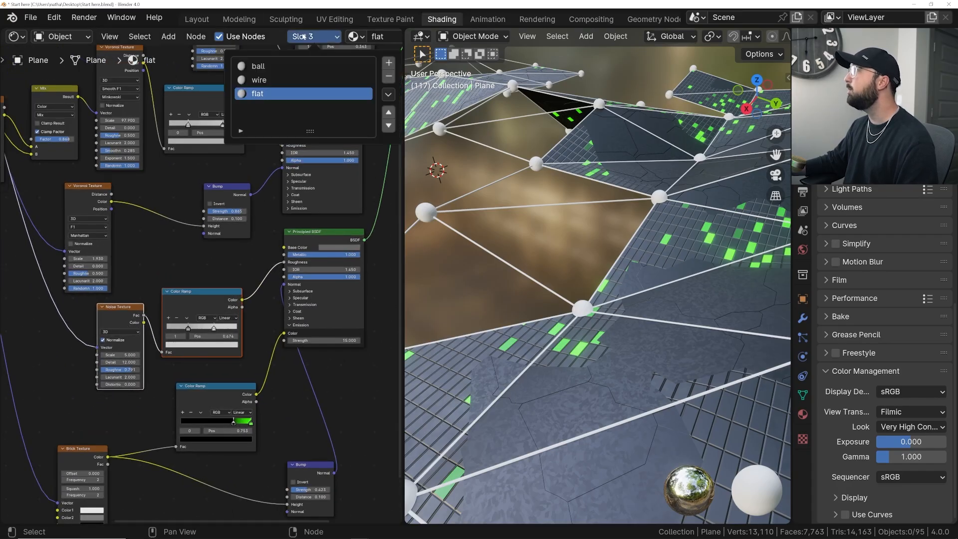
{"action": "left_click", "coordinate": [279, 68]}
{"action": "middle_click_drag", "start_coordinate": [199, 181], "coordinate": [145, 334]}
{"action": "scroll", "coordinate": [177, 267], "scroll_direction": "up", "scroll_amount": 2}
{"action": "middle_click_drag", "start_coordinate": [177, 266], "coordinate": [169, 277]}
{"action": "left_click_drag", "start_coordinate": [171, 260], "coordinate": [244, 261]}
- Darken the ball material's base color to a neutral grey with a value of 0.329
{"action": "left_click", "coordinate": [233, 248]}
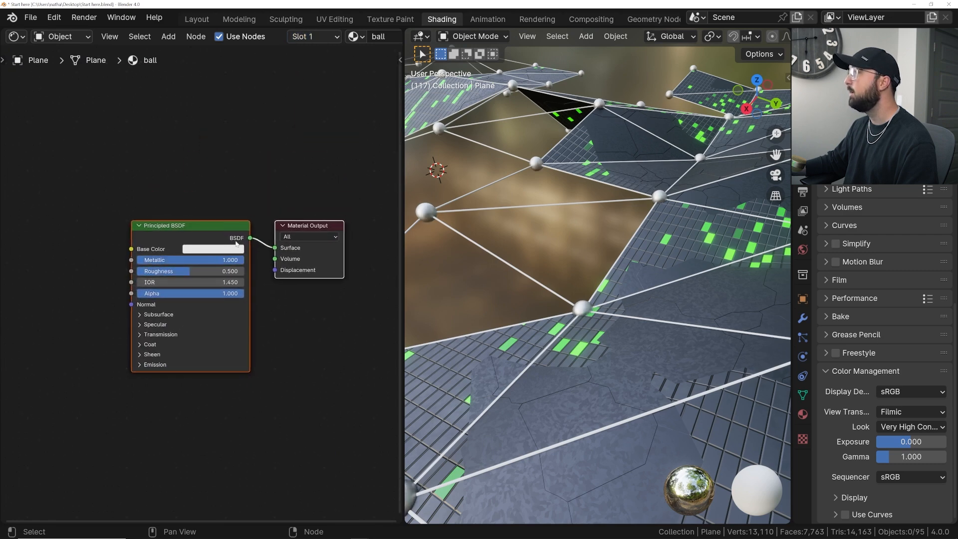
{"action": "left_click", "coordinate": [235, 249]}
{"action": "left_click", "coordinate": [280, 143]}
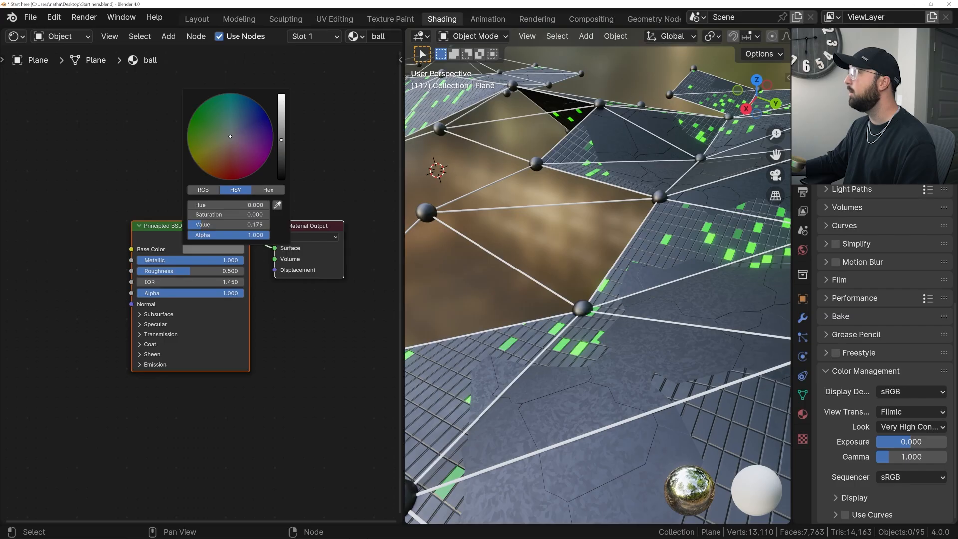
{"action": "left_click_drag", "start_coordinate": [282, 140], "coordinate": [282, 126]}
- Paste the copied Noise Texture and Color Ramp into the ball material and place them before the Principled BSDF
{"action": "middle_click_drag", "start_coordinate": [114, 299], "coordinate": [165, 287]}
{"action": "key", "text": "ctrl+v"}
{"action": "scroll", "coordinate": [164, 287], "scroll_direction": "down", "scroll_amount": 3}
{"action": "key", "text": "g"}
{"action": "left_click", "coordinate": [74, 278]}
{"action": "middle_click_drag", "start_coordinate": [73, 278], "coordinate": [169, 264]}
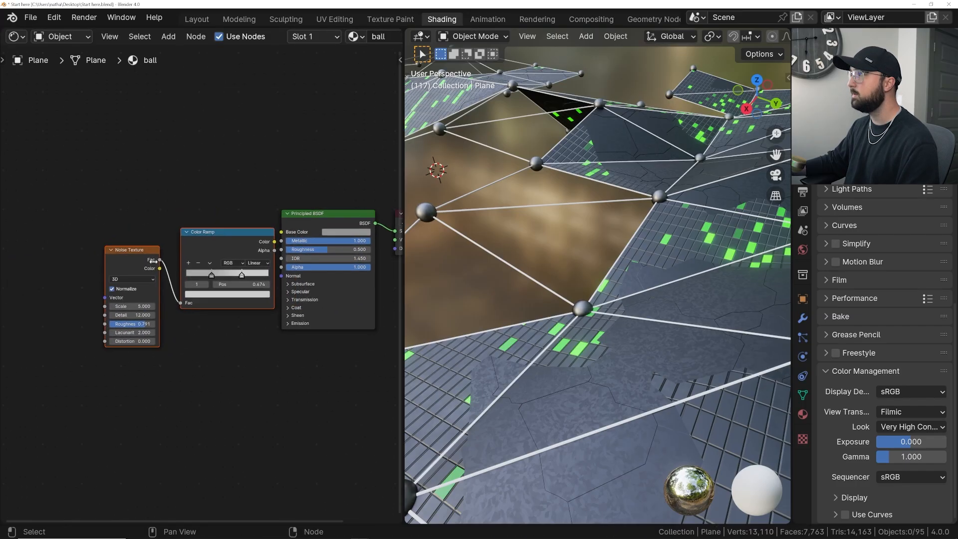
- Add Texture Coordinate and Mapping nodes to the ball's Noise Texture and connect the Color Ramp's color to the shader's Roughness
{"action": "left_click", "coordinate": [126, 260]}
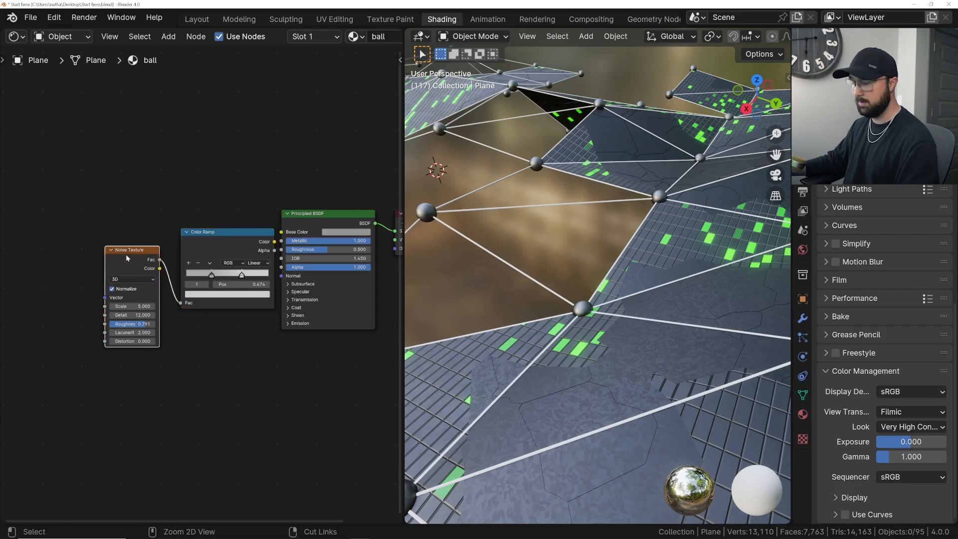
{"action": "key", "text": "ctrl+t"}
{"action": "left_click_drag", "start_coordinate": [76, 289], "coordinate": [92, 282]}
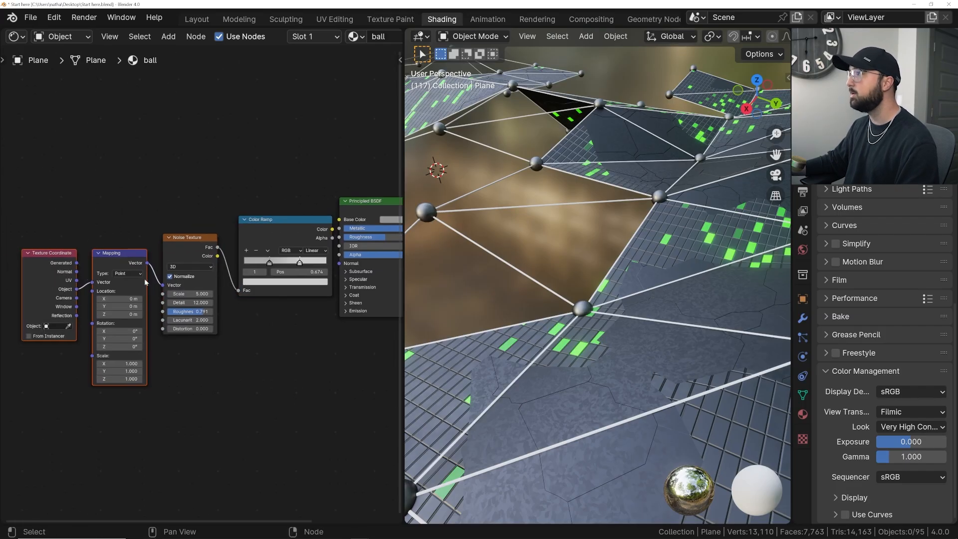
{"action": "middle_click_drag", "start_coordinate": [280, 233], "coordinate": [177, 259]}
{"action": "left_click_drag", "start_coordinate": [195, 256], "coordinate": [238, 263]}
- Move the ball roughness Color Ramp's stops to 0.400 and 0.540 and check the ball up close
{"action": "middle_click_drag", "start_coordinate": [616, 293], "coordinate": [553, 253]}
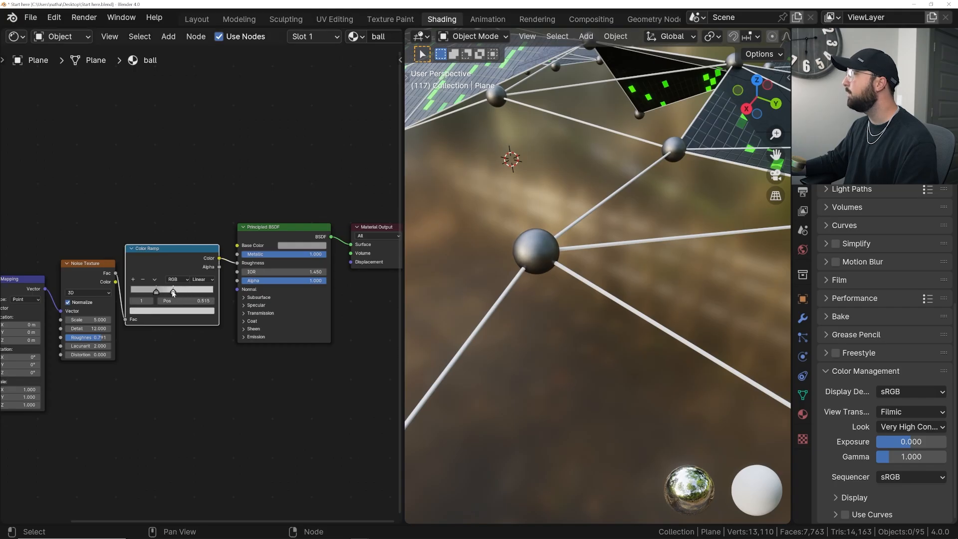
{"action": "left_click_drag", "start_coordinate": [156, 292], "coordinate": [163, 293]}
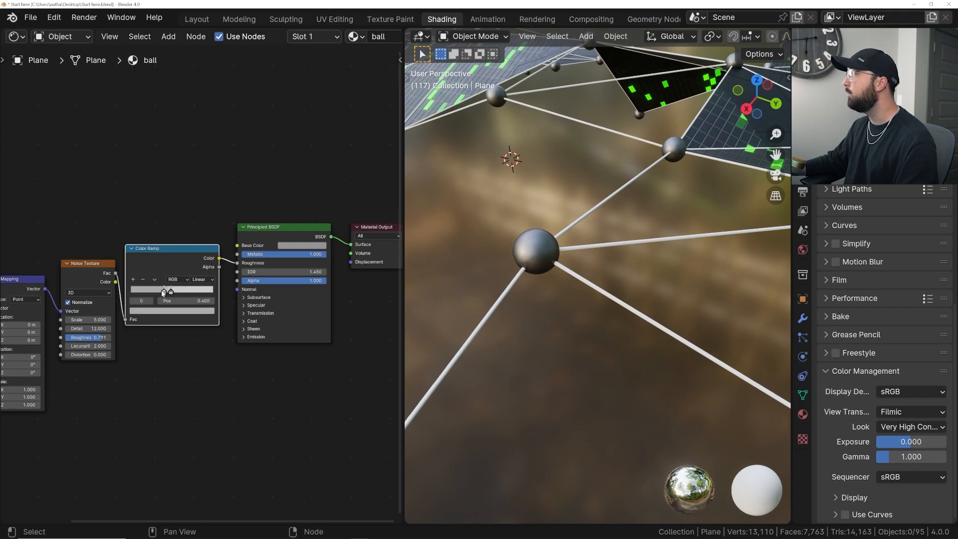
{"action": "left_click", "coordinate": [171, 293]}
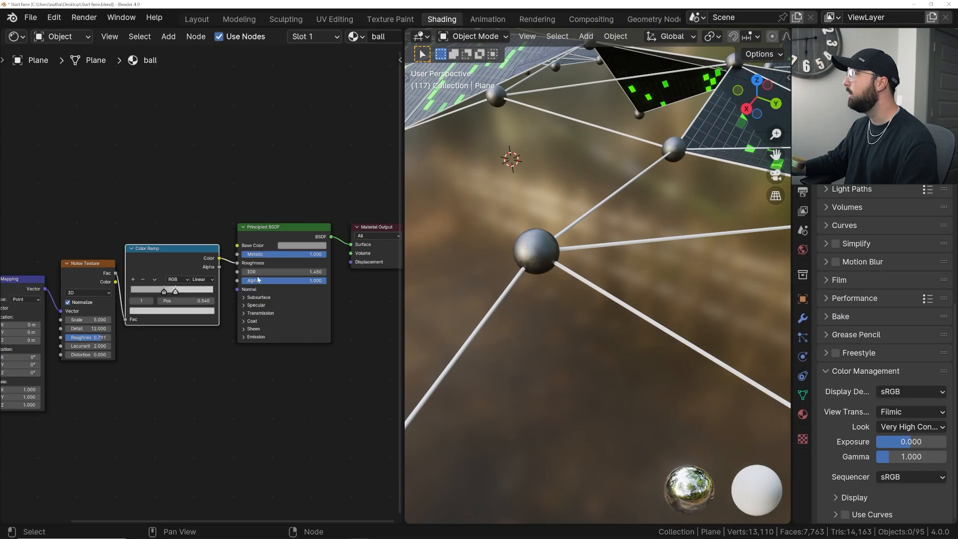
{"action": "left_click", "coordinate": [315, 248]}
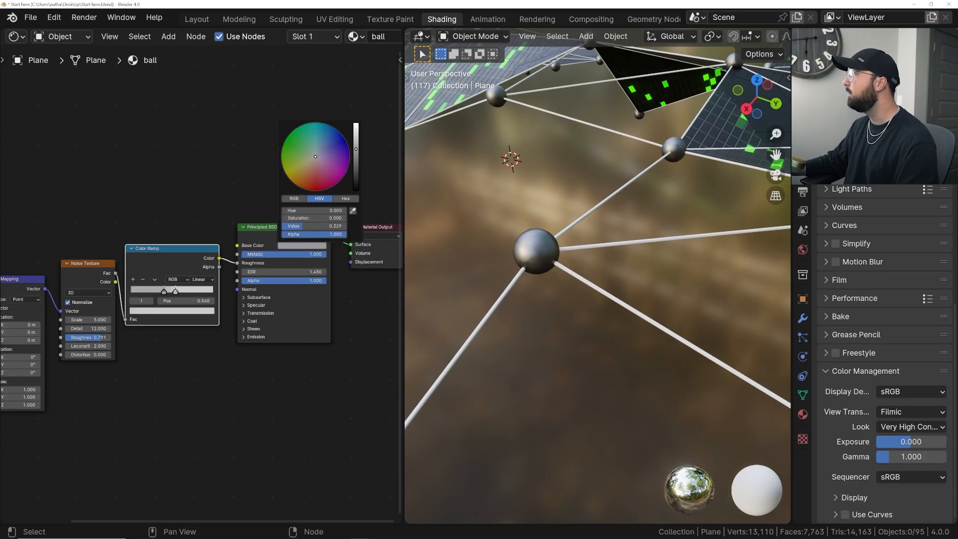
{"action": "middle_click_drag", "start_coordinate": [641, 268], "coordinate": [588, 252]}
- Move the ball's Principled BSDF below the roughness nodes and expand its Emission settings
{"action": "scroll", "coordinate": [199, 284], "scroll_direction": "down", "scroll_amount": 1}
{"action": "left_click_drag", "start_coordinate": [254, 276], "coordinate": [259, 275]}
{"action": "left_click", "coordinate": [258, 275]}
{"action": "key", "text": "KP_Decimal"}
{"action": "middle_click_drag", "start_coordinate": [413, 282], "coordinate": [541, 81]}
{"action": "middle_click_drag", "start_coordinate": [177, 320], "coordinate": [272, 294]}
{"action": "left_click", "coordinate": [199, 336]}
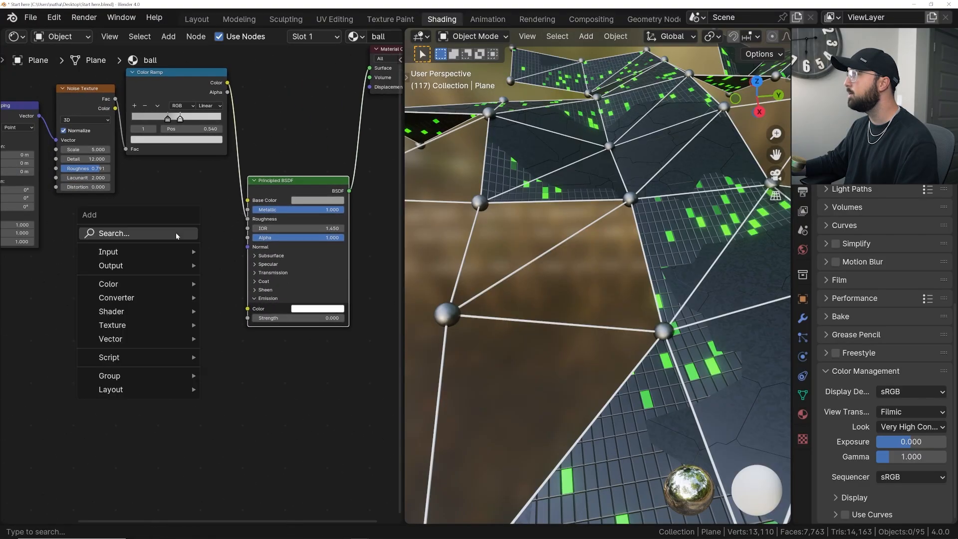
{"action": "key", "text": "shift+a"}
{"action": "key", "text": "Escape"}
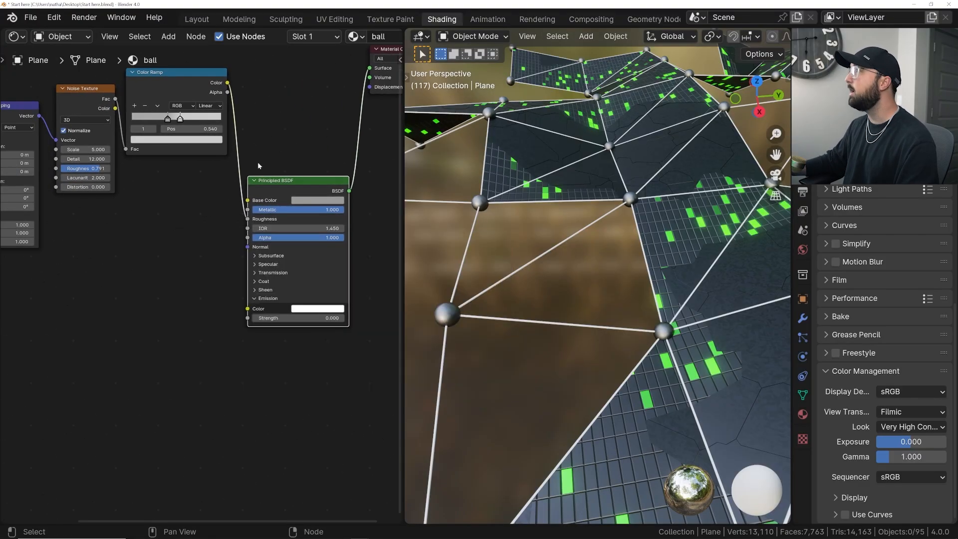
- Return to the flat material and copy the black-to-green Color Ramp that feeds its emission color
{"action": "left_click", "coordinate": [310, 37]}
{"action": "left_click", "coordinate": [271, 93]}
{"action": "scroll", "coordinate": [225, 292], "scroll_direction": "down", "scroll_amount": 6}
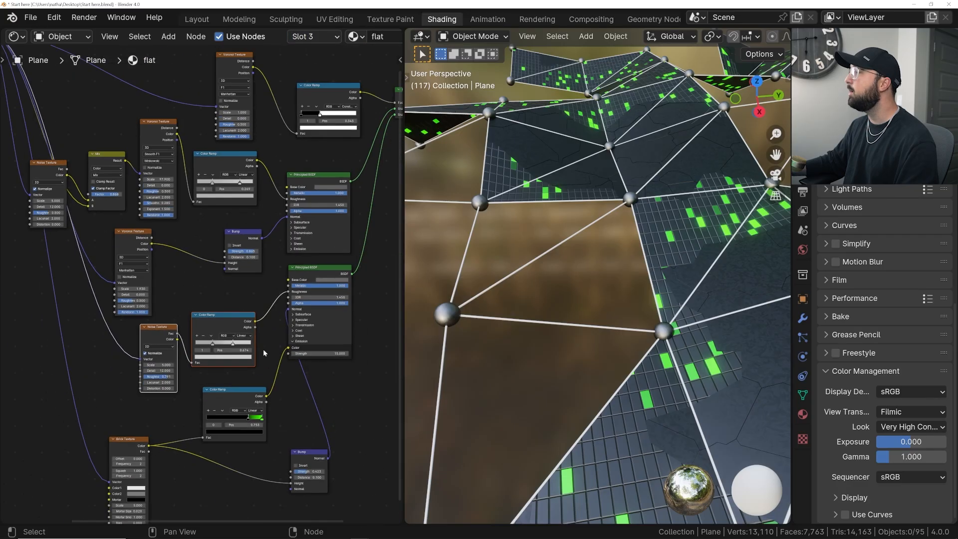
{"action": "middle_click_drag", "start_coordinate": [259, 323], "coordinate": [241, 220]}
{"action": "scroll", "coordinate": [241, 219], "scroll_direction": "up", "scroll_amount": 4}
{"action": "left_click", "coordinate": [195, 317]}
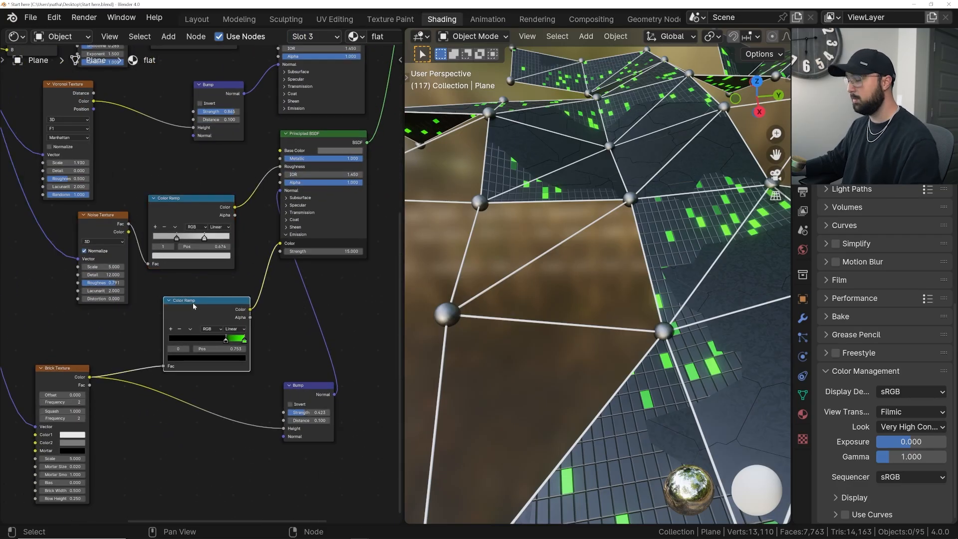
- Paste the green Color Ramp into the ball material, connect it to Emission Color and set the emission strength to 15
{"action": "left_click", "coordinate": [301, 37]}
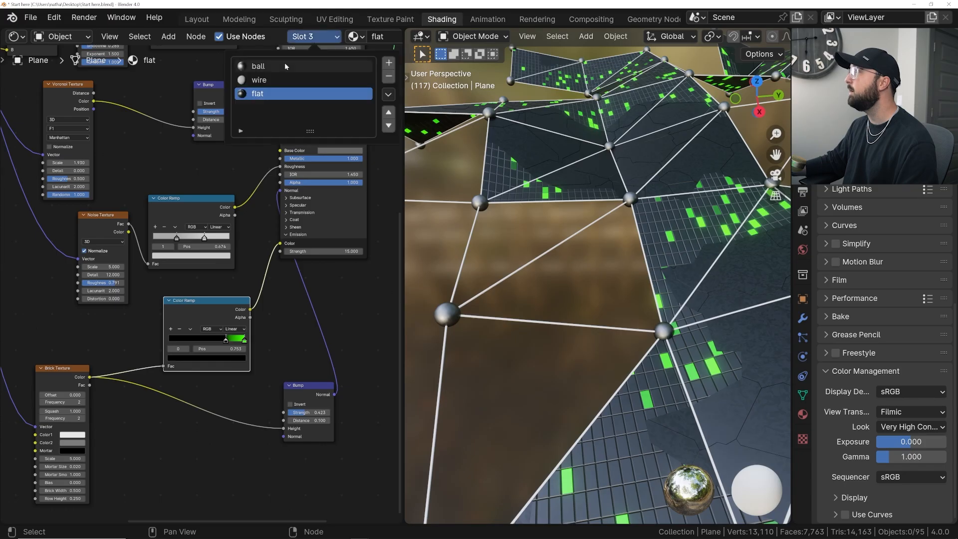
{"action": "left_click", "coordinate": [267, 65]}
{"action": "key", "text": "ctrl+v"}
{"action": "middle_click_drag", "start_coordinate": [160, 197], "coordinate": [174, 250]}
{"action": "left_click_drag", "start_coordinate": [150, 224], "coordinate": [214, 231]}
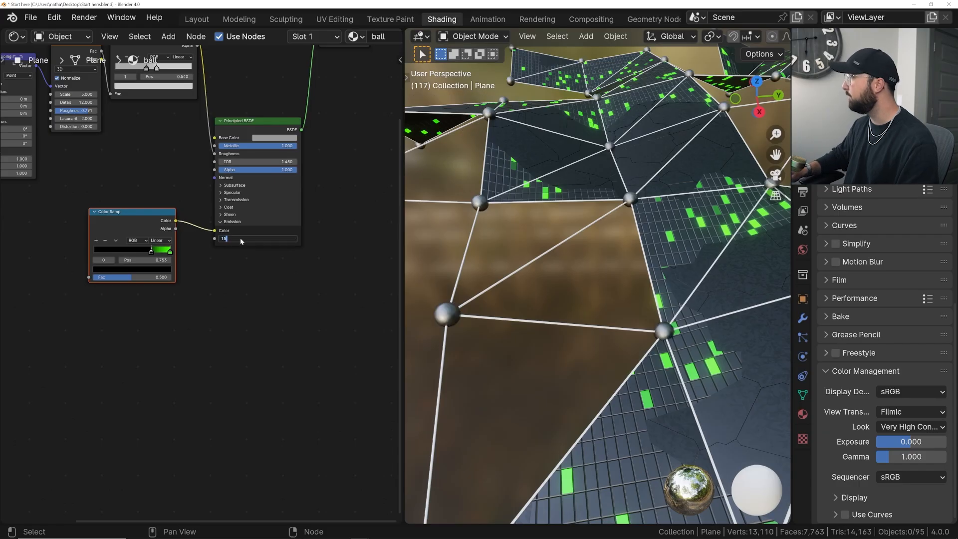
{"action": "key", "text": "Return"}
- Move the green Color Ramp's black stop to 0.000 and check the glow on the balls
{"action": "middle_click_drag", "start_coordinate": [156, 248], "coordinate": [219, 253]}
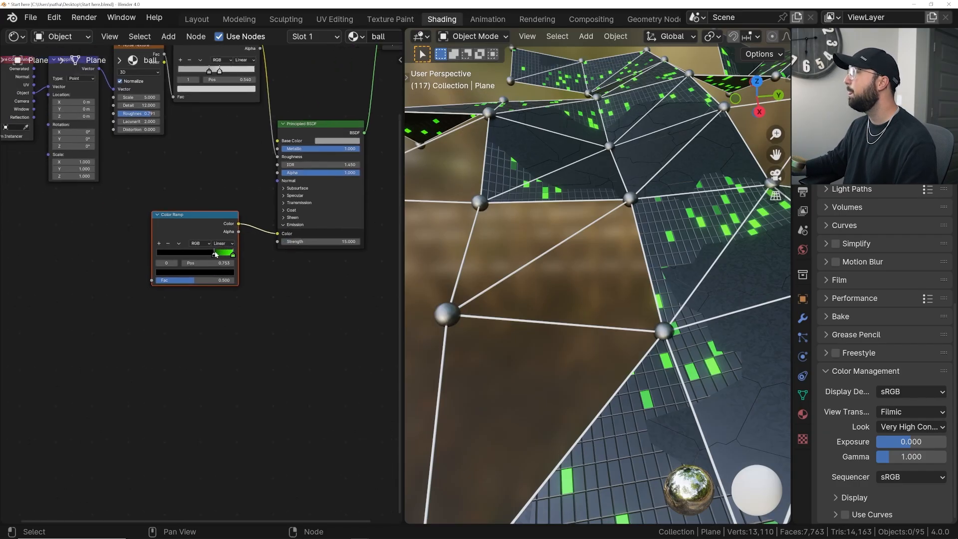
{"action": "left_click_drag", "start_coordinate": [215, 254], "coordinate": [156, 256]}
{"action": "middle_click_drag", "start_coordinate": [426, 205], "coordinate": [643, 175]}
{"action": "left_click_drag", "start_coordinate": [184, 223], "coordinate": [197, 237]}
{"action": "key", "text": "shift+a"}
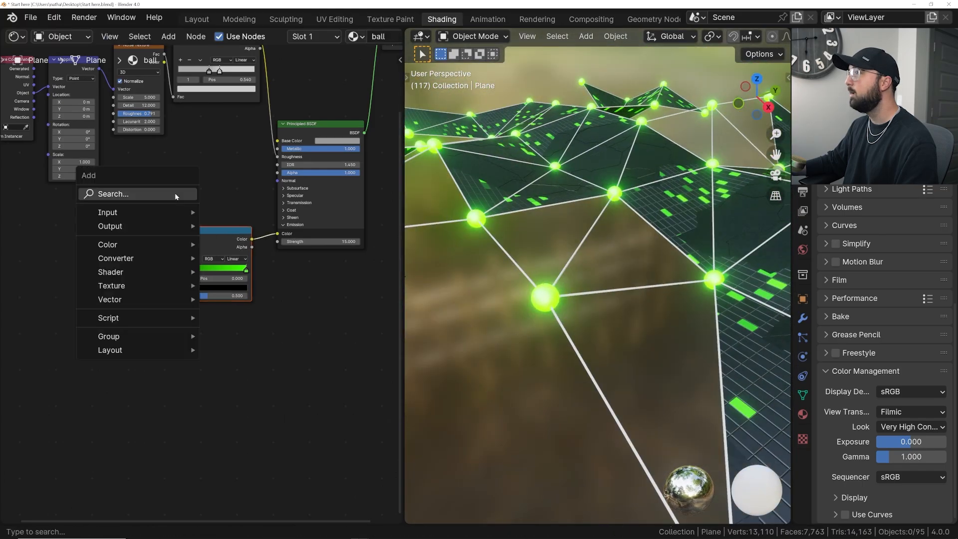
{"action": "type", "text": "noi"}
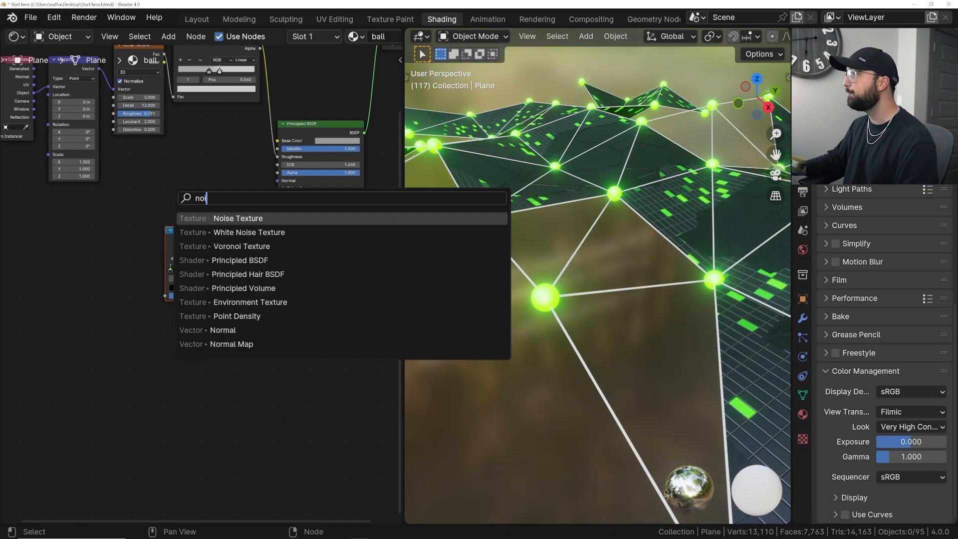
{"action": "left_click", "coordinate": [275, 218]}
{"action": "middle_click_drag", "start_coordinate": [499, 250], "coordinate": [532, 272]}
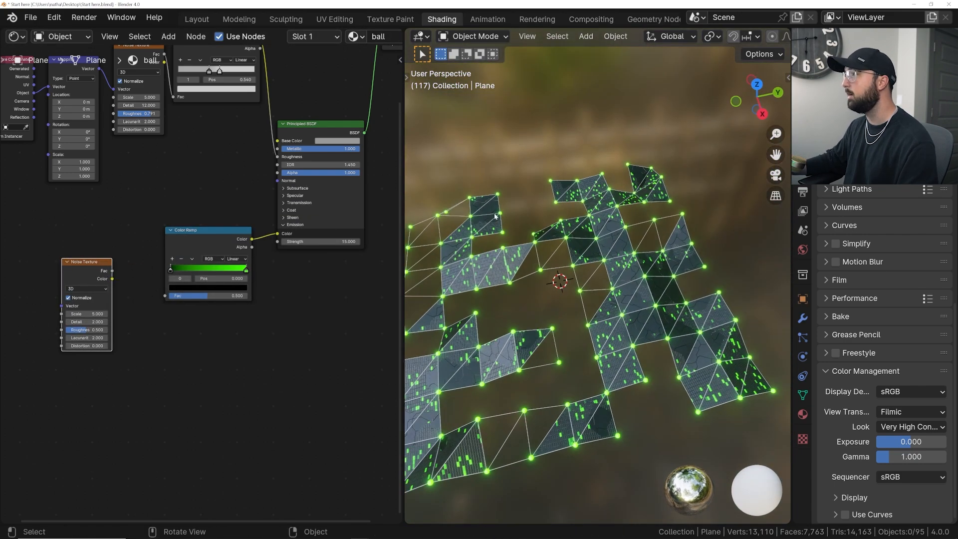
{"action": "scroll", "coordinate": [23, 259], "scroll_direction": "up", "scroll_amount": 2}
{"action": "key", "text": "x"}
- Add a Wave Texture node to the ball material and place it before the green Color Ramp
{"action": "key", "text": "shift+a"}
{"action": "type", "text": "wave"}
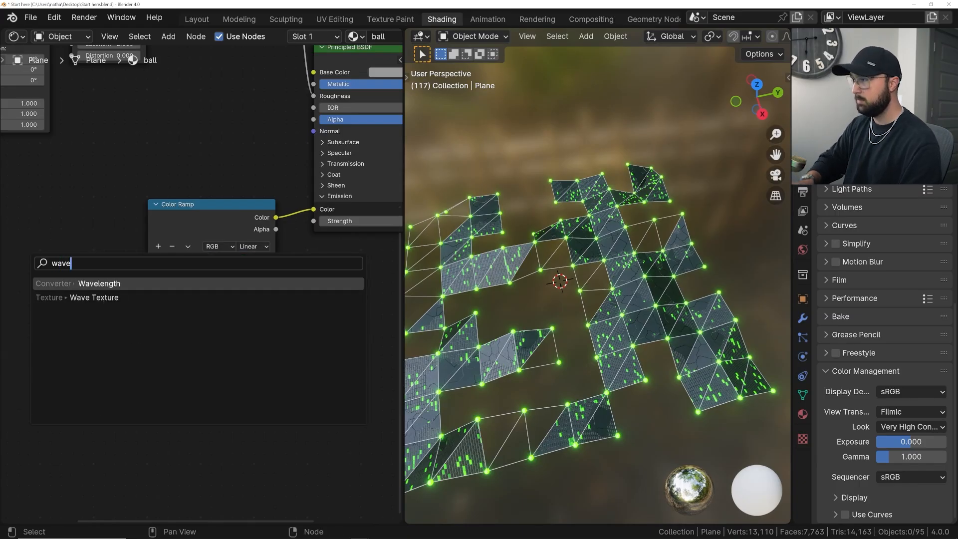
{"action": "left_click", "coordinate": [90, 296]}
{"action": "left_click", "coordinate": [41, 218]}
{"action": "scroll", "coordinate": [561, 319], "scroll_direction": "up", "scroll_amount": 4}
{"action": "middle_click_drag", "start_coordinate": [561, 323], "coordinate": [589, 290]}
{"action": "scroll", "coordinate": [656, 306], "scroll_direction": "down", "scroll_amount": 3}
{"action": "middle_click_drag", "start_coordinate": [80, 221], "coordinate": [213, 260]}
{"action": "scroll", "coordinate": [212, 260], "scroll_direction": "down", "scroll_amount": 2}
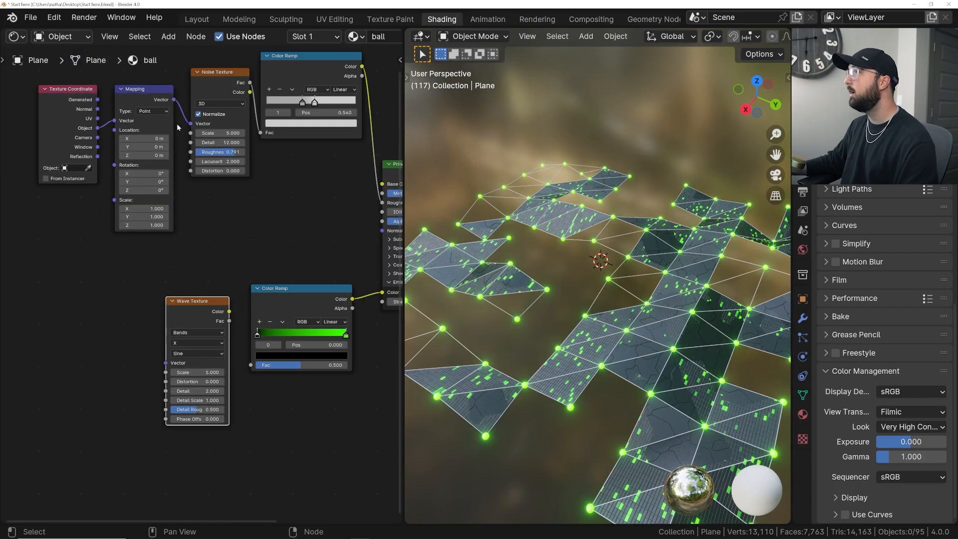
- Add an Object Info node to the ball material and place it before the Wave Texture
{"action": "scroll", "coordinate": [183, 267], "scroll_direction": "up", "scroll_amount": 1}
{"action": "key", "text": "shift+a"}
{"action": "left_click", "coordinate": [179, 250]}
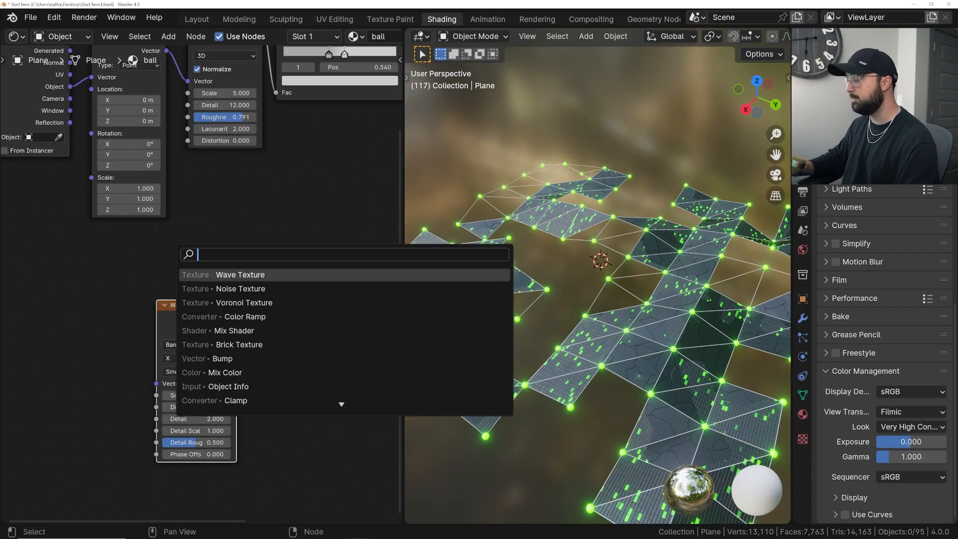
{"action": "type", "text": "obj"}
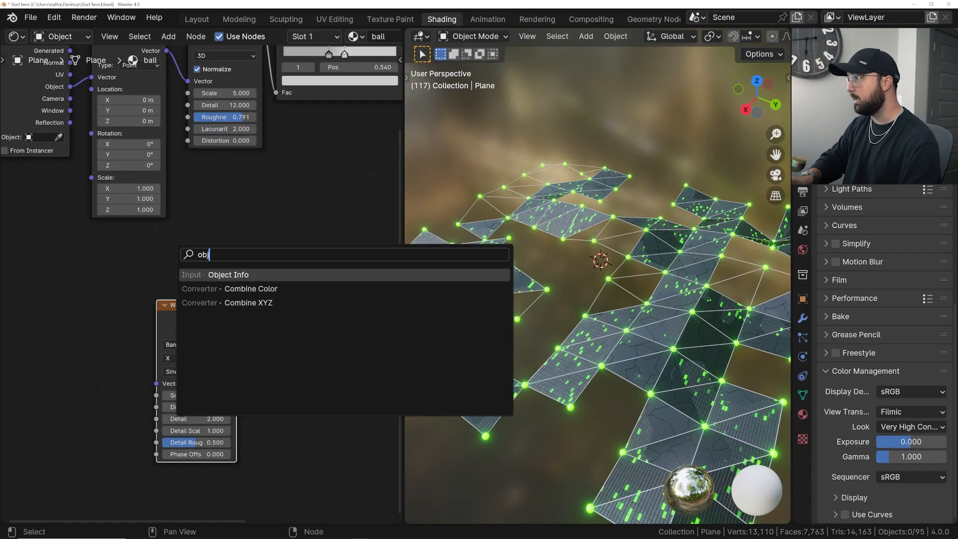
{"action": "left_click", "coordinate": [234, 276]}
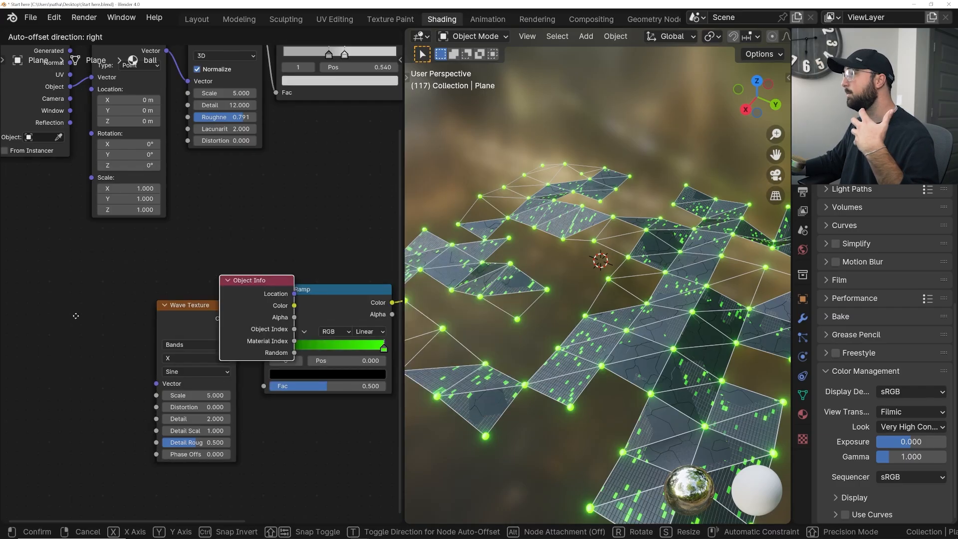
{"action": "left_click", "coordinate": [64, 321]}
{"action": "left_click_drag", "start_coordinate": [63, 321], "coordinate": [28, 326]}
{"action": "middle_click_drag", "start_coordinate": [506, 315], "coordinate": [512, 366]}
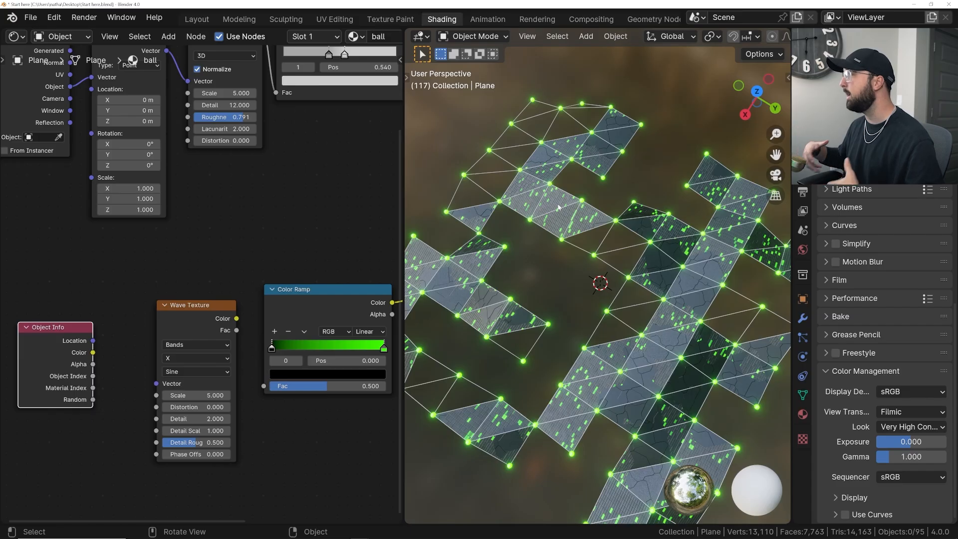
- Connect the Wave Texture's color to the green Color Ramp's Fac and inspect the pattern on a single ball
{"action": "left_click_drag", "start_coordinate": [237, 319], "coordinate": [263, 386]}
{"action": "scroll", "coordinate": [509, 314], "scroll_direction": "up", "scroll_amount": 5}
{"action": "scroll", "coordinate": [580, 295], "scroll_direction": "up", "scroll_amount": 6}
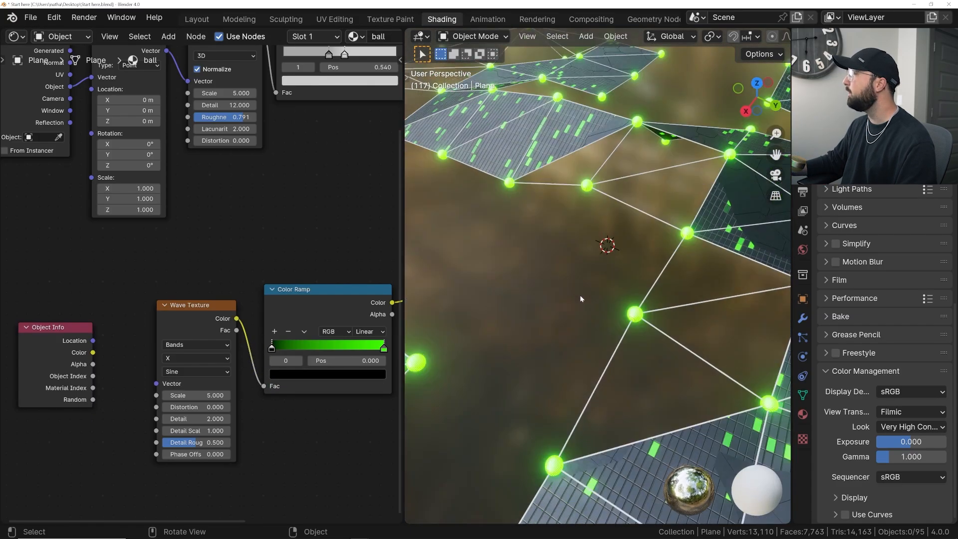
{"action": "middle_click_drag", "start_coordinate": [650, 283], "coordinate": [600, 254], "text": "shift"}
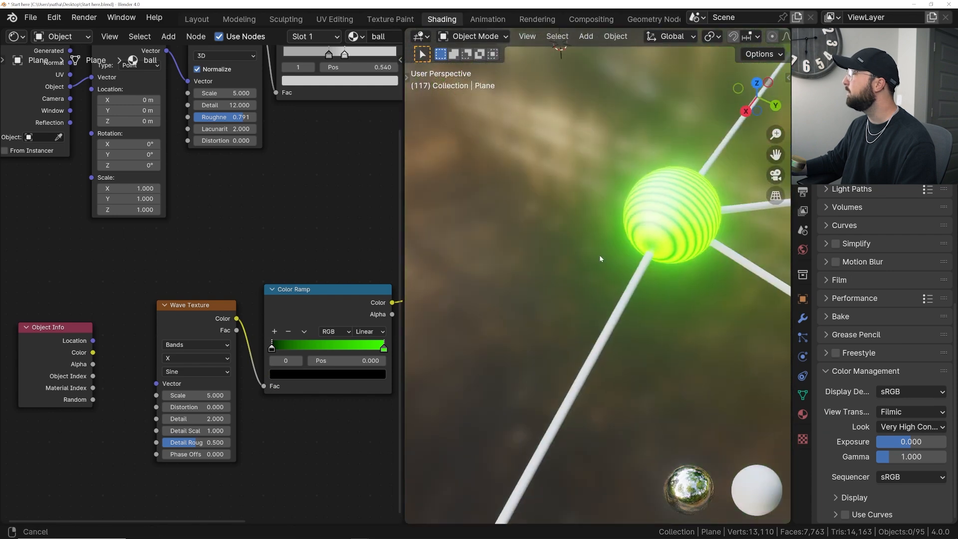
{"action": "middle_click_drag", "start_coordinate": [639, 226], "coordinate": [619, 237], "text": "shift"}
{"action": "scroll", "coordinate": [181, 361], "scroll_direction": "up", "scroll_amount": 2}
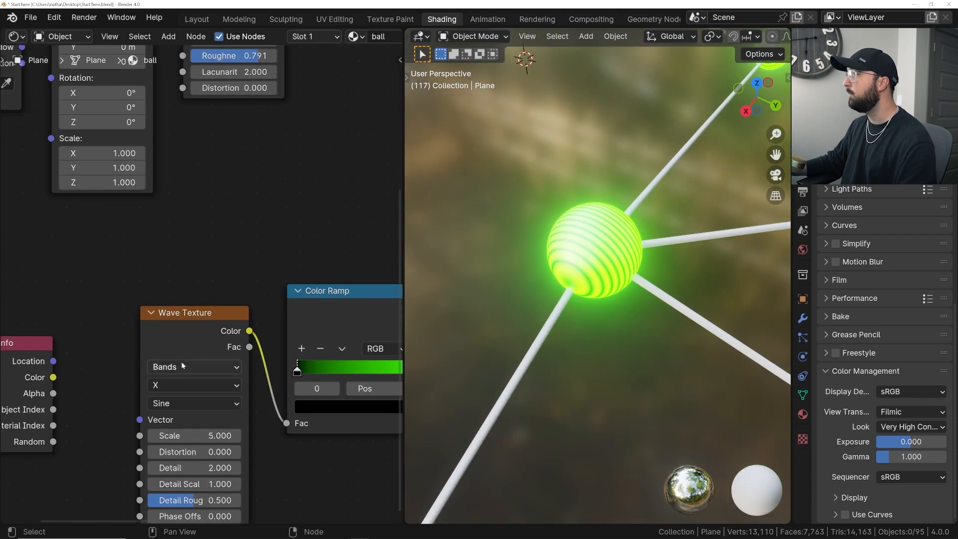
- Set the Wave Texture's type to Rings with a Spherical direction
{"action": "left_click", "coordinate": [178, 366]}
{"action": "left_click", "coordinate": [185, 417]}
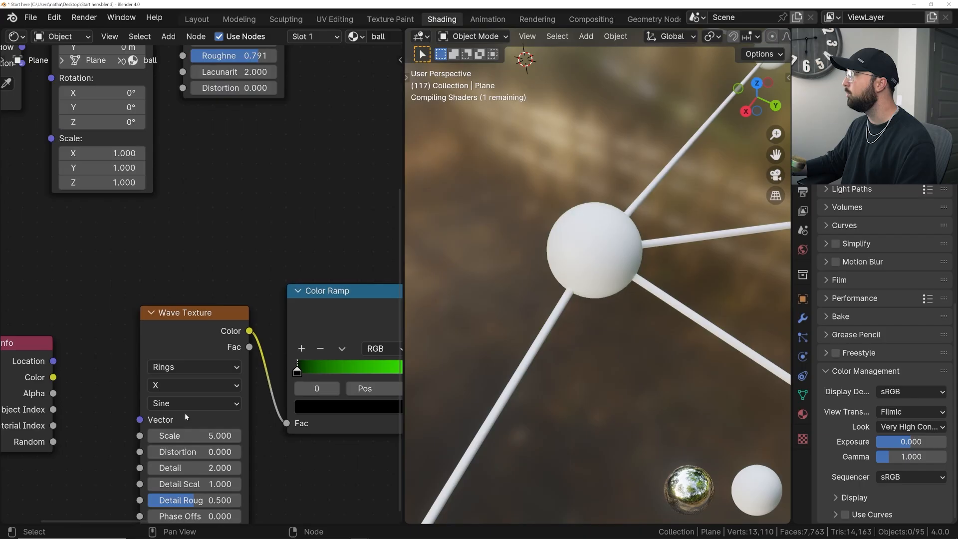
{"action": "left_click", "coordinate": [181, 387]}
{"action": "left_click", "coordinate": [171, 471]}
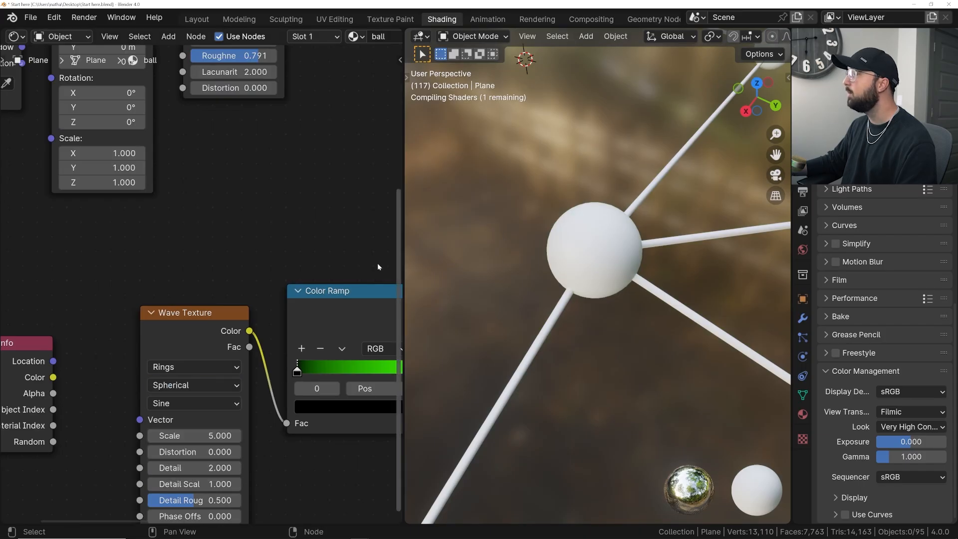
{"action": "middle_click_drag", "start_coordinate": [601, 277], "coordinate": [572, 280]}
- Set the Wave Texture's Distortion to 50 and inspect the pattern on the ball
{"action": "left_click", "coordinate": [195, 451]}
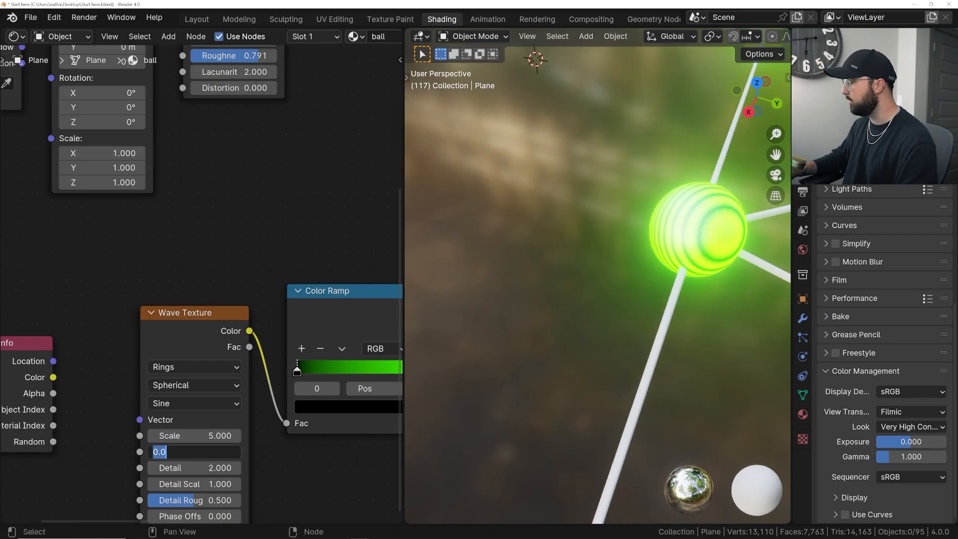
{"action": "key", "text": "Return"}
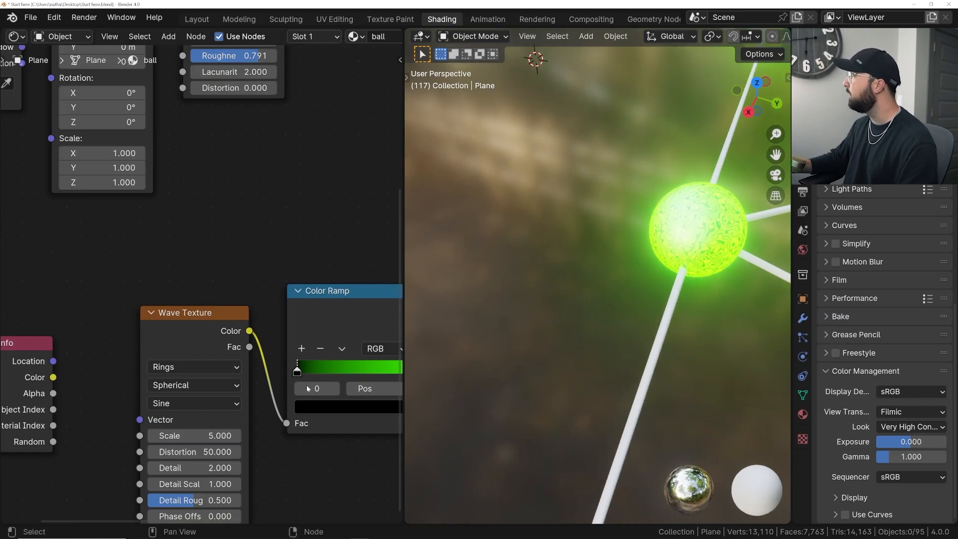
{"action": "middle_click_drag", "start_coordinate": [549, 236], "coordinate": [567, 235]}
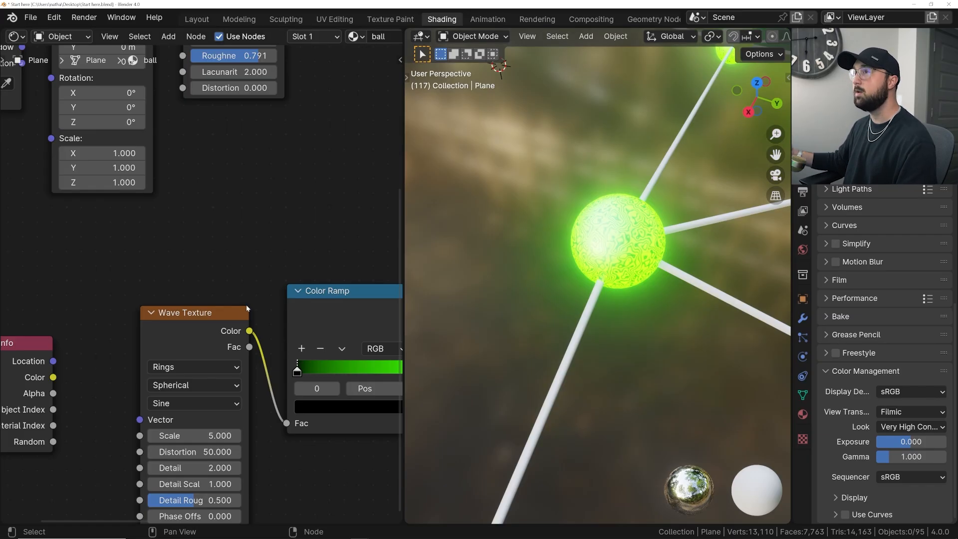
- Reposition the Wave Texture node and connect the Object Info node's Random output to its Vector input, checking the balls across the mesh
{"action": "middle_click_drag", "start_coordinate": [102, 402], "coordinate": [161, 352]}
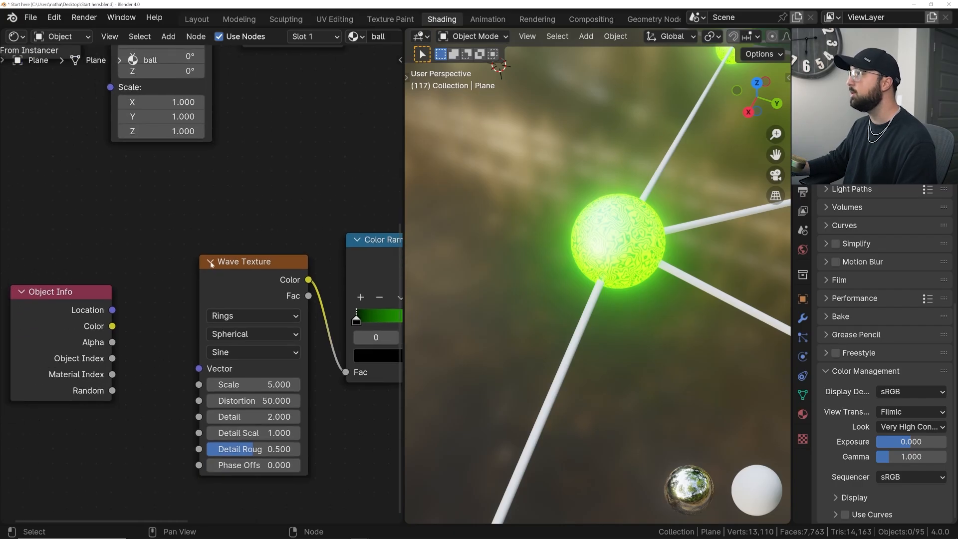
{"action": "key", "text": "g"}
{"action": "left_click", "coordinate": [155, 257]}
{"action": "left_click_drag", "start_coordinate": [113, 390], "coordinate": [175, 364]}
{"action": "scroll", "coordinate": [608, 280], "scroll_direction": "down", "scroll_amount": 10}
{"action": "middle_click_drag", "start_coordinate": [607, 290], "coordinate": [607, 268], "text": "shift"}
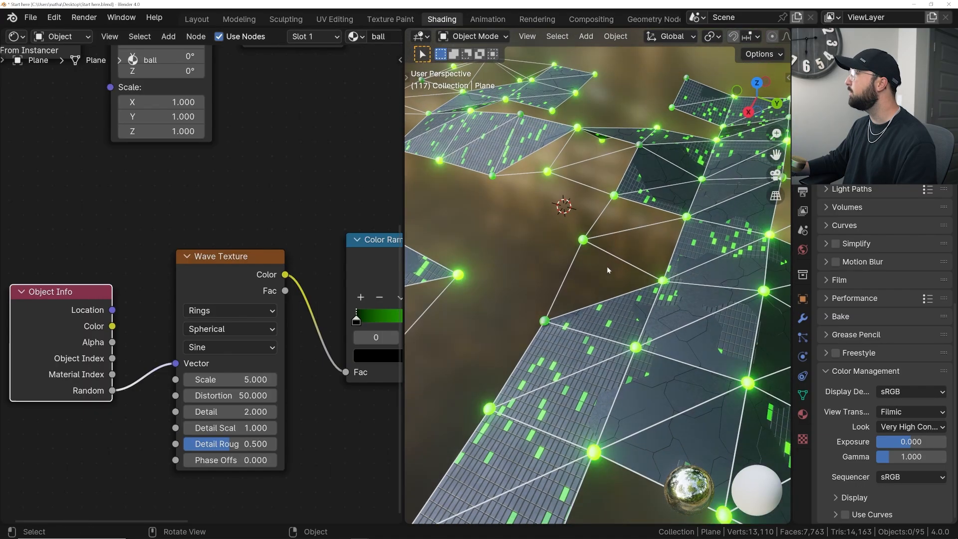
{"action": "scroll", "coordinate": [607, 265], "scroll_direction": "down", "scroll_amount": 3}
- Move the black stop of the green Color Ramp to about position 0.9, close to the green stop
{"action": "middle_click_drag", "start_coordinate": [313, 300], "coordinate": [150, 317]}
{"action": "left_click_drag", "start_coordinate": [125, 319], "coordinate": [251, 320]}
{"action": "middle_click_drag", "start_coordinate": [205, 341], "coordinate": [317, 291]}
- Shift the Wave Texture's Phase Offset to 26.8 to vary which balls glow, and nudge the Object Info node
{"action": "left_click_drag", "start_coordinate": [109, 409], "coordinate": [181, 410]}
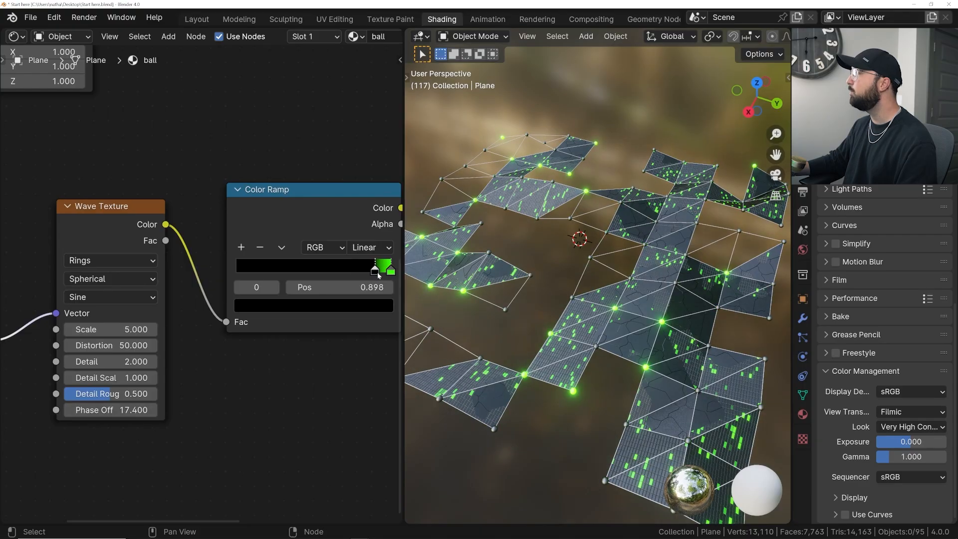
{"action": "mouse_move", "coordinate": [115, 410]}
{"action": "left_mouse_down"}
{"action": "mouse_move", "coordinate": [140, 410]}
{"action": "mouse_move", "coordinate": [114, 406]}
{"action": "left_mouse_up"}
{"action": "middle_click_drag", "start_coordinate": [115, 345], "coordinate": [197, 333]}
{"action": "scroll", "coordinate": [197, 334], "scroll_direction": "down", "scroll_amount": 2}
{"action": "mouse_move", "coordinate": [66, 254]}
{"action": "left_mouse_down"}
{"action": "mouse_move", "coordinate": [86, 265]}
{"action": "mouse_move", "coordinate": [58, 248]}
{"action": "left_mouse_up"}
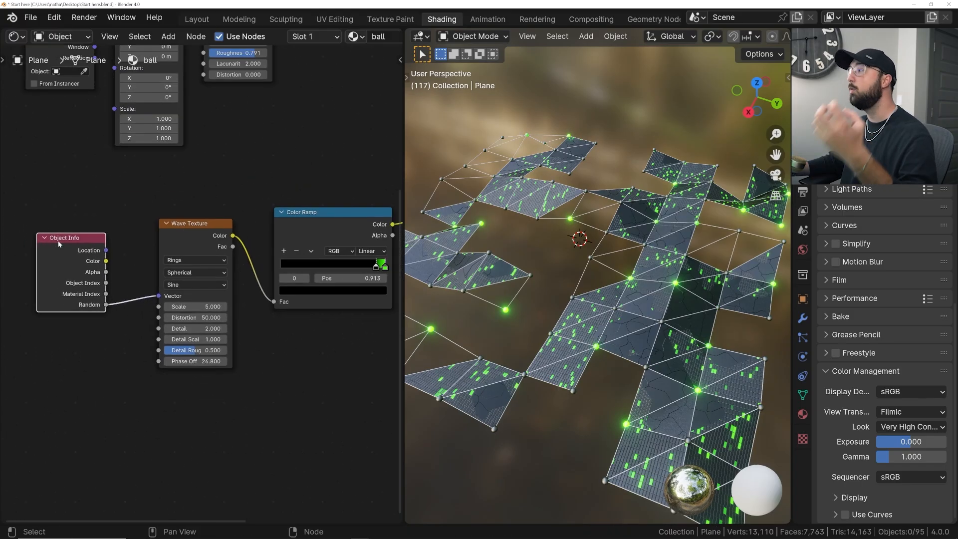
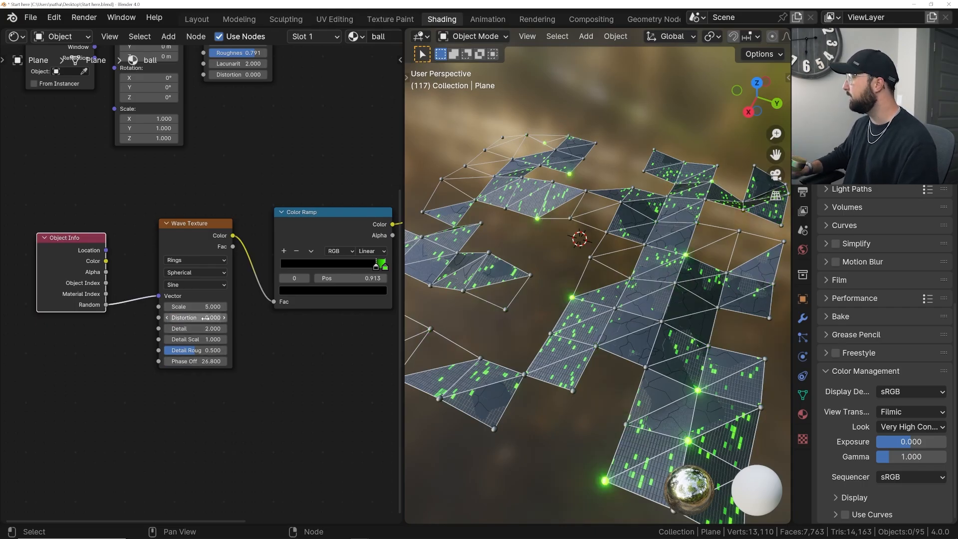
- Try a Distortion of 0 on the ball material's Wave Texture and undo it
{"action": "type", "text": "0"}
{"action": "key", "text": "Return"}
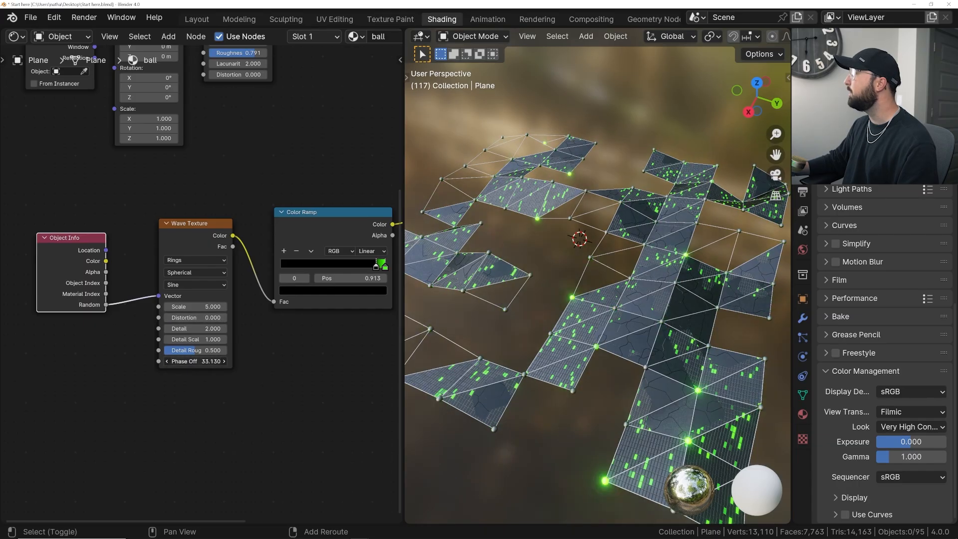
{"action": "key", "text": "ctrl+z"}
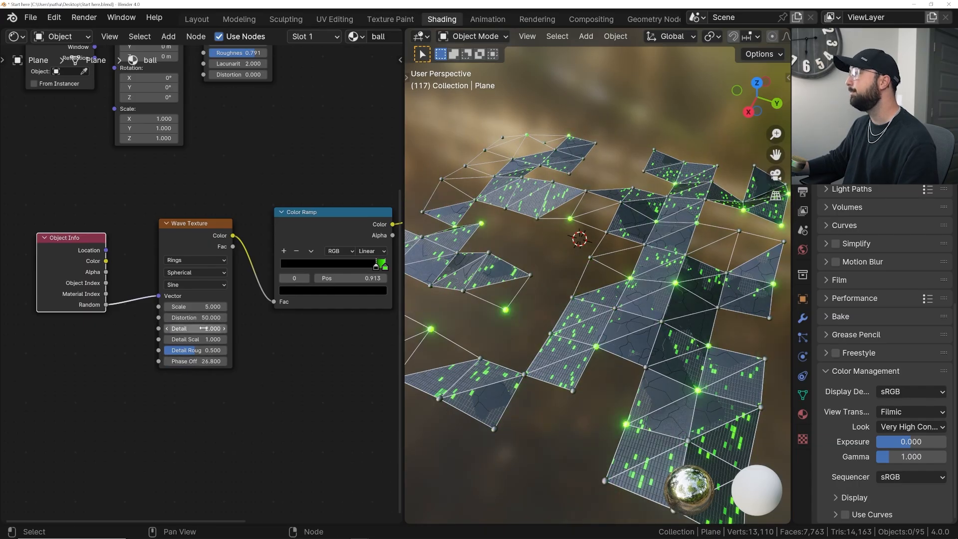
- Shift the ball material's Wave Texture Phase Offset to 33.1
{"action": "left_click_drag", "start_coordinate": [195, 361], "coordinate": [227, 361]}
{"action": "scroll", "coordinate": [236, 328], "scroll_direction": "down", "scroll_amount": 2}
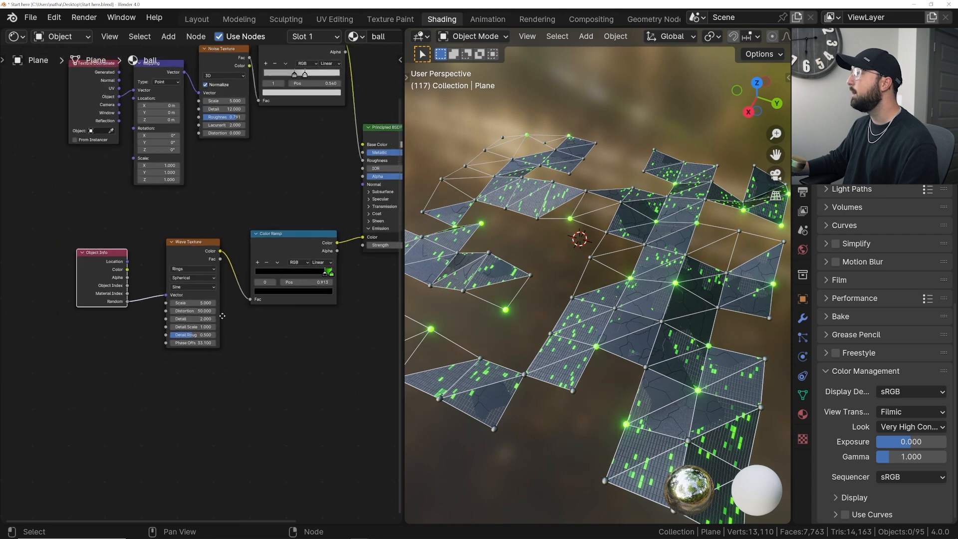
- Select the ball material's Wave Texture and green Color Ramp nodes for copying, and switch to the wire material
{"action": "left_click_drag", "start_coordinate": [169, 221], "coordinate": [279, 283]}
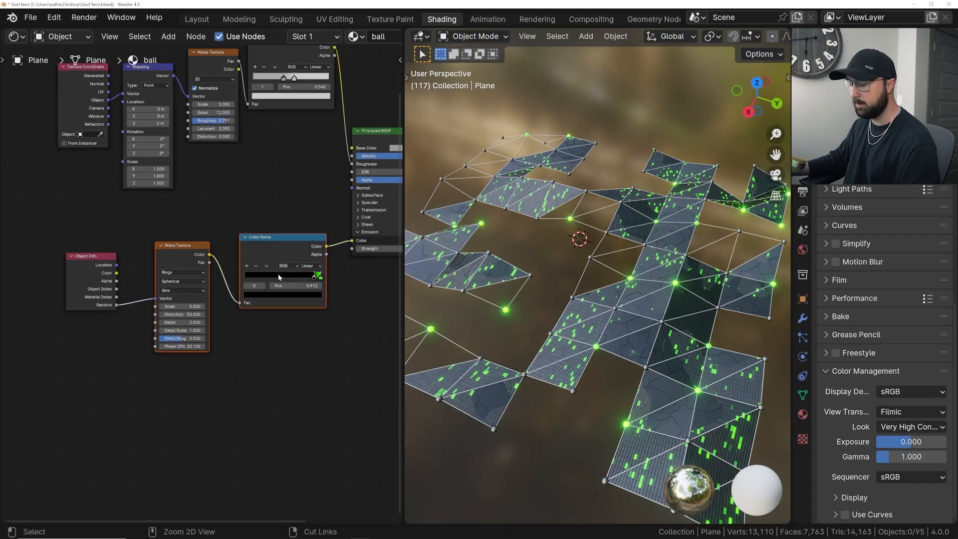
{"action": "left_click", "coordinate": [308, 37]}
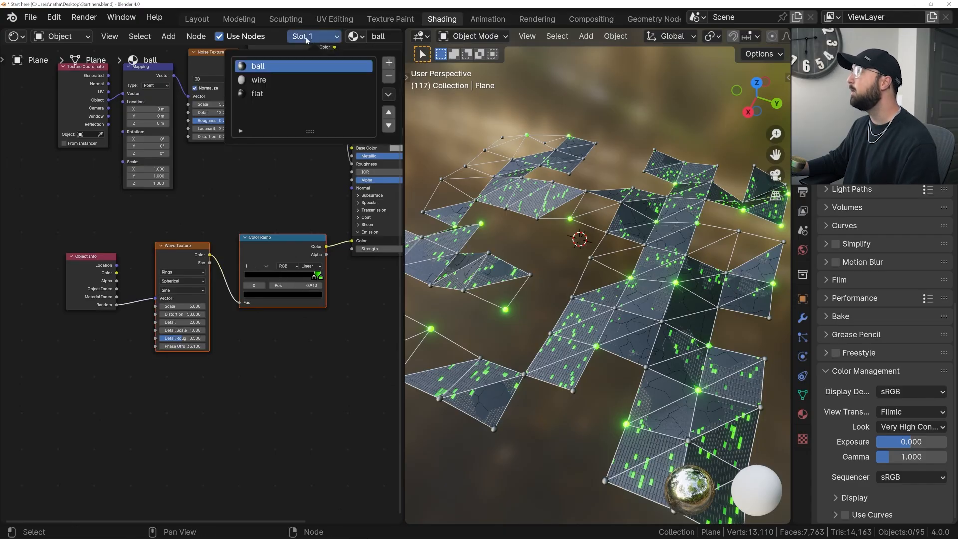
{"action": "left_click", "coordinate": [275, 80]}
{"action": "key", "text": "Home"}
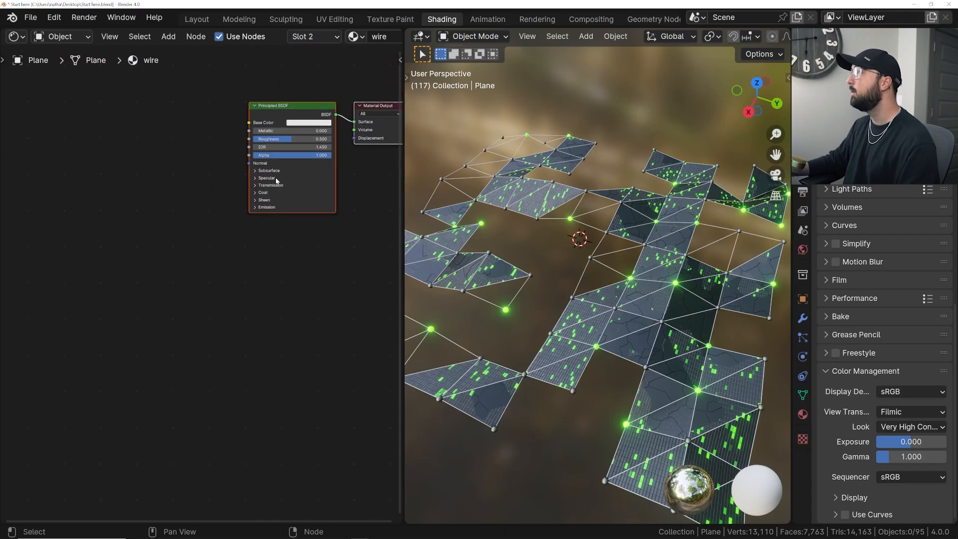
- Set the wire material's Metallic to 1 and darken its Base Color to a mid grey
{"action": "left_click_drag", "start_coordinate": [199, 188], "coordinate": [279, 189]}
{"action": "scroll", "coordinate": [201, 285], "scroll_direction": "up", "scroll_amount": 2}
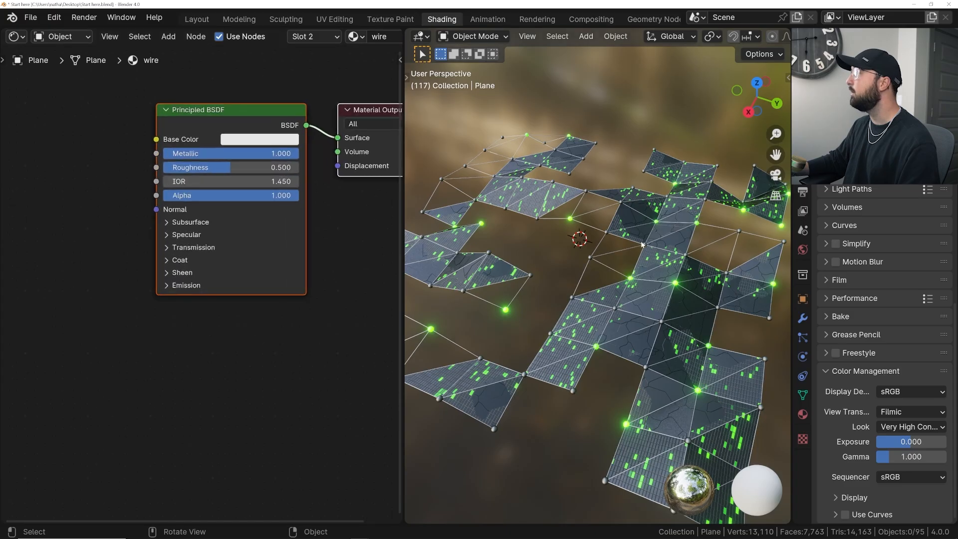
{"action": "scroll", "coordinate": [640, 250], "scroll_direction": "up", "scroll_amount": 5}
{"action": "left_click", "coordinate": [276, 140]}
{"action": "left_click_drag", "start_coordinate": [347, 178], "coordinate": [346, 206]}
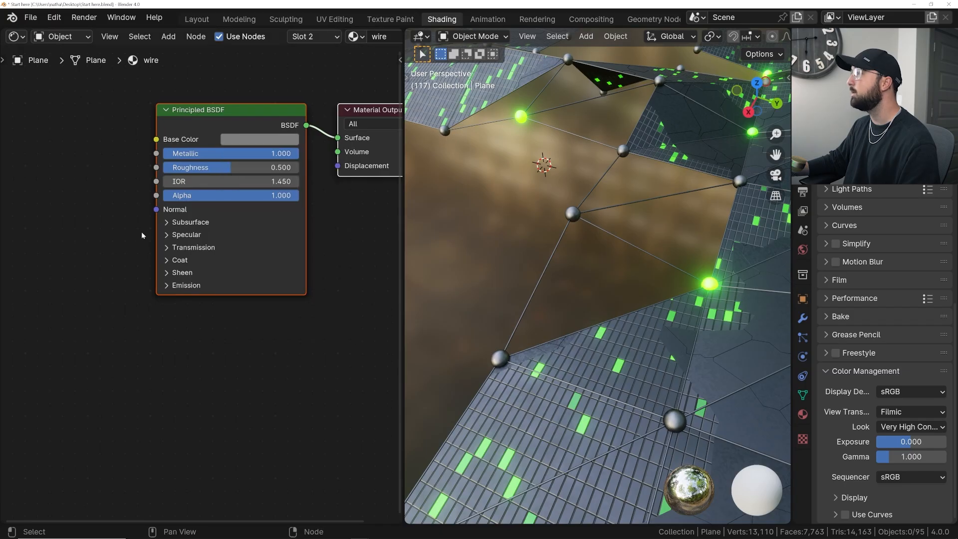
- Expand the Emission settings of the wire material's Principled BSDF
{"action": "left_click", "coordinate": [186, 284]}
{"action": "scroll", "coordinate": [243, 244], "scroll_direction": "down", "scroll_amount": 2}
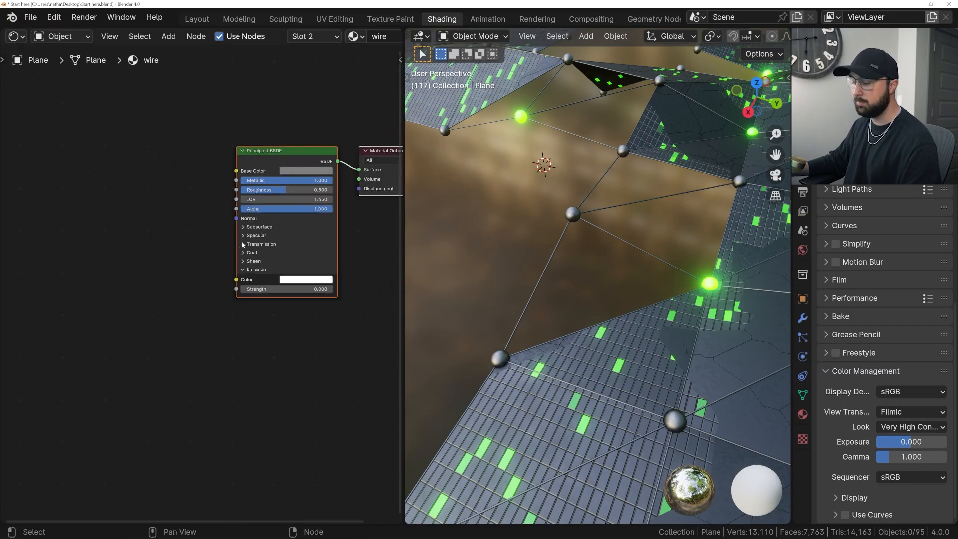
{"action": "scroll", "coordinate": [173, 264], "scroll_direction": "down", "scroll_amount": 2}
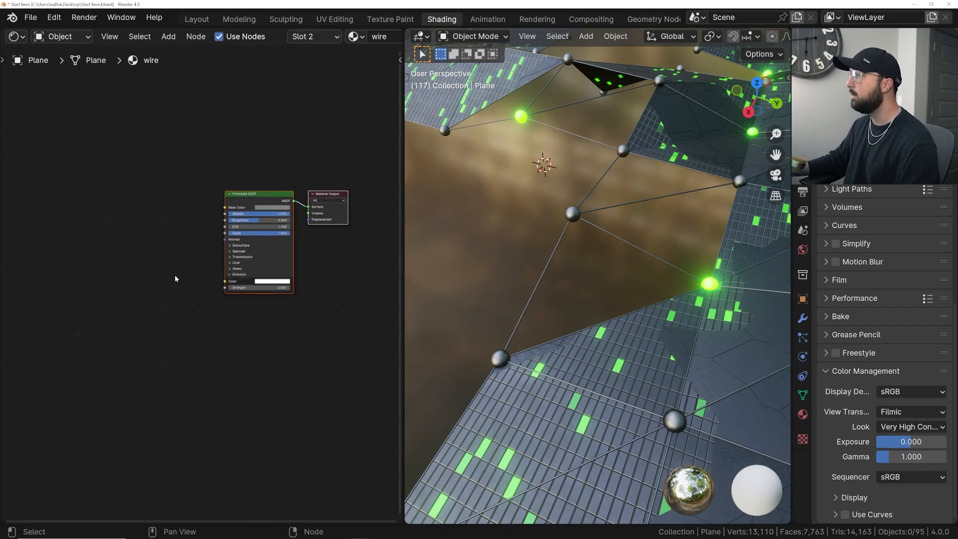
- Try pasting the copied nodes into the wire material and delete the pasted result
{"action": "key", "text": "ctrl+v"}
{"action": "scroll", "coordinate": [175, 269], "scroll_direction": "up", "scroll_amount": 2}
{"action": "left_click_drag", "start_coordinate": [169, 248], "coordinate": [145, 246]}
{"action": "key", "text": "x"}
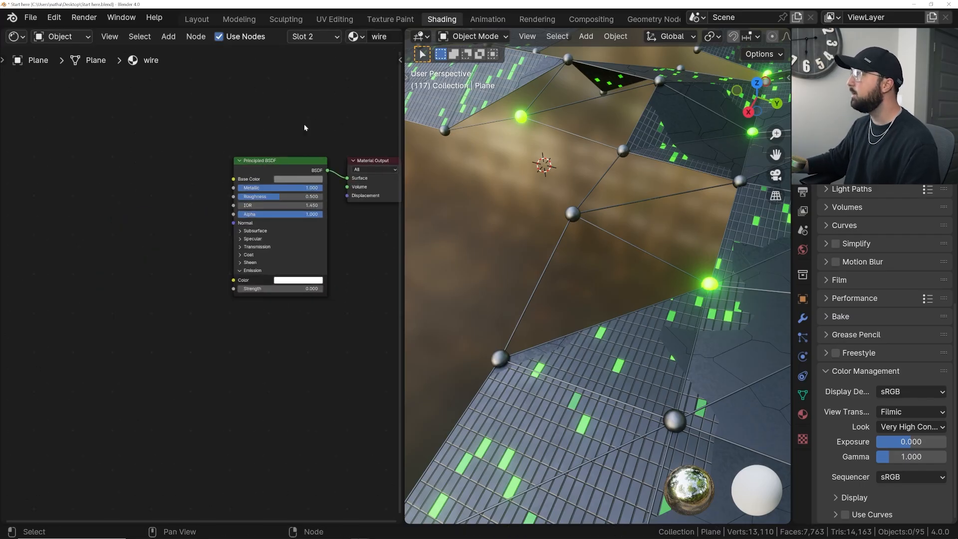
- Copy the glow's Wave Texture and Color Ramp nodes from the ball material and return to the wire material
{"action": "left_click", "coordinate": [315, 36]}
{"action": "left_click", "coordinate": [299, 70]}
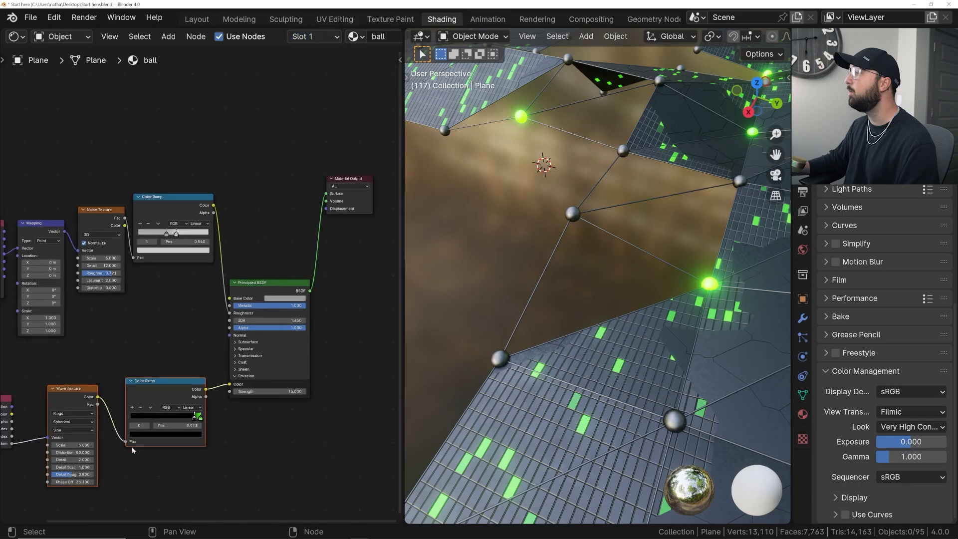
{"action": "left_click_drag", "start_coordinate": [133, 302], "coordinate": [272, 365]}
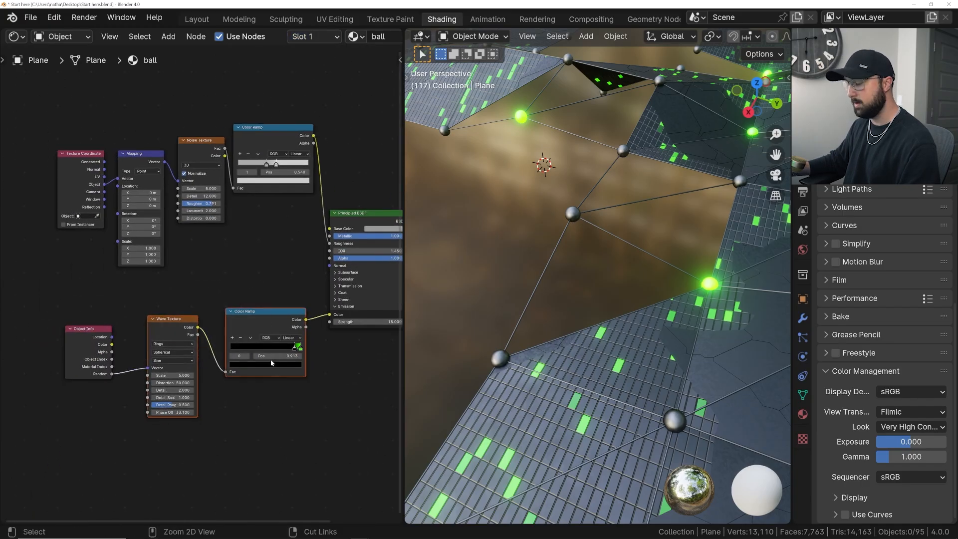
{"action": "left_click", "coordinate": [315, 37]}
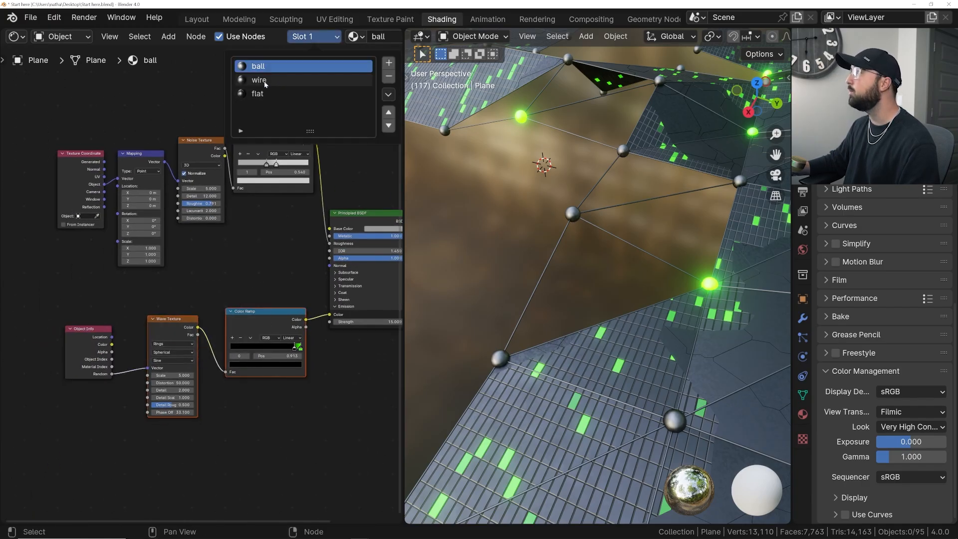
{"action": "left_click", "coordinate": [299, 78]}
- Paste the green Color Ramp into the wire material and place it to the left of the Principled BSDF
{"action": "key", "text": "ctrl+v"}
{"action": "middle_click_drag", "start_coordinate": [248, 224], "coordinate": [120, 240]}
{"action": "scroll", "coordinate": [93, 258], "scroll_direction": "down", "scroll_amount": 1}
{"action": "left_click_drag", "start_coordinate": [93, 258], "coordinate": [106, 259]}
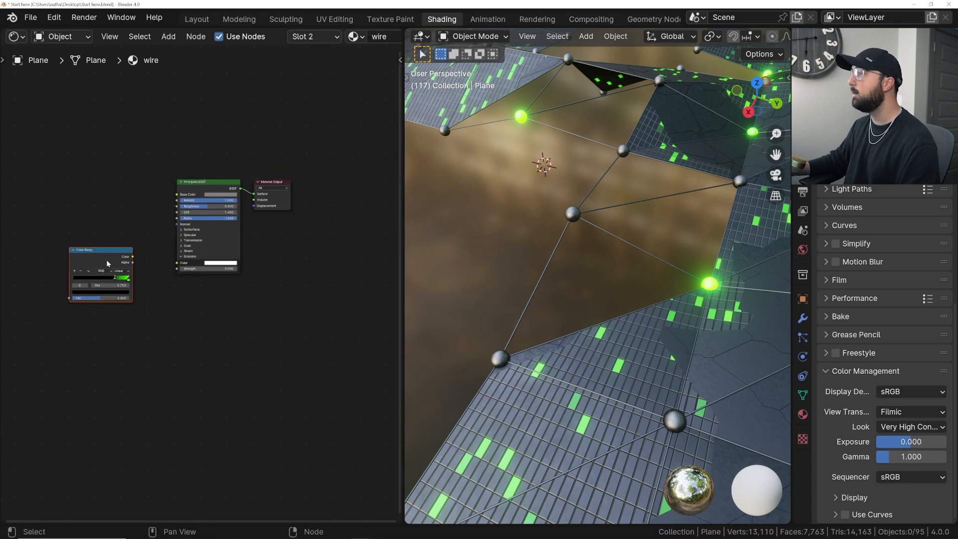
- Connect the Color Ramp's Color output to the wire's Emission Color and move the black stop to position 0
{"action": "scroll", "coordinate": [135, 275], "scroll_direction": "down", "scroll_amount": 5}
{"action": "scroll", "coordinate": [137, 282], "scroll_direction": "up", "scroll_amount": 10}
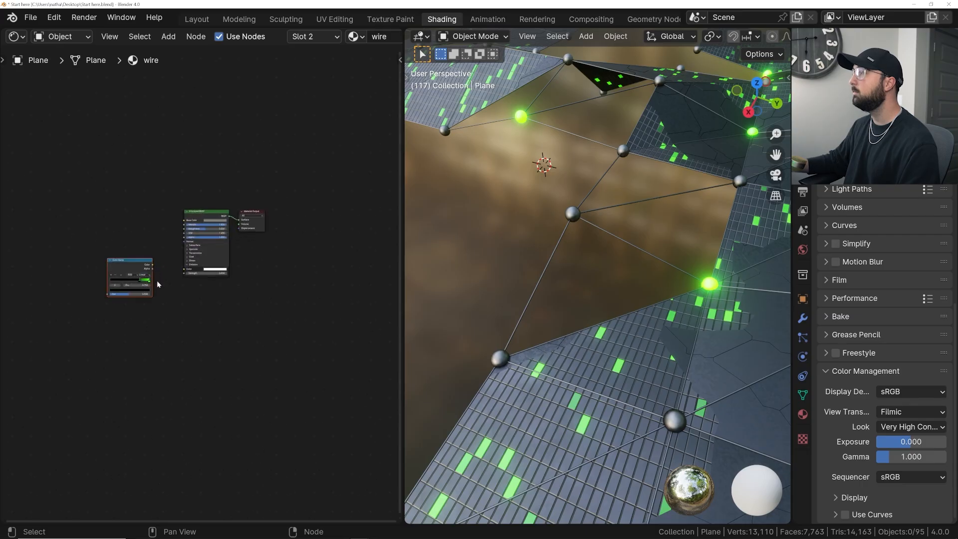
{"action": "left_click_drag", "start_coordinate": [159, 235], "coordinate": [233, 247]}
{"action": "left_click_drag", "start_coordinate": [125, 274], "coordinate": [114, 276]}
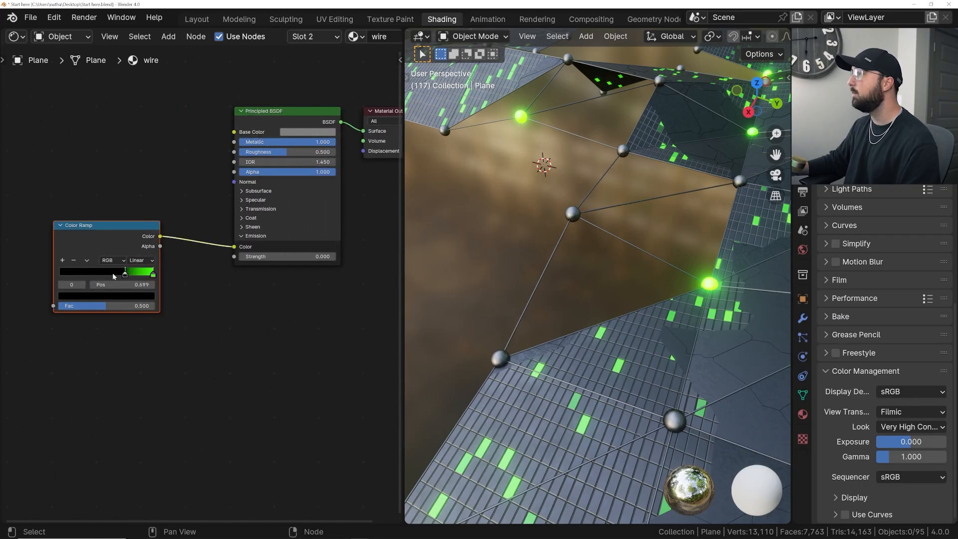
- Set the wire material's Emission Strength to 15
{"action": "left_click", "coordinate": [284, 256]}
{"action": "type", "text": "15"}
{"action": "key", "text": "Return"}
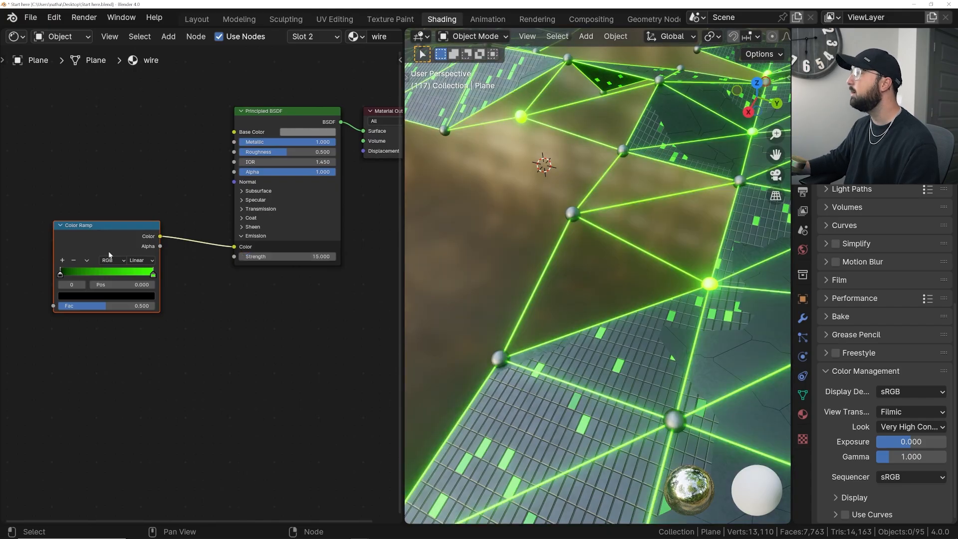
- Add a Wave Texture node to the left of the wire material's Color Ramp
{"action": "key", "text": "shift+a"}
{"action": "left_click", "coordinate": [188, 184]}
{"action": "type", "text": "wave"}
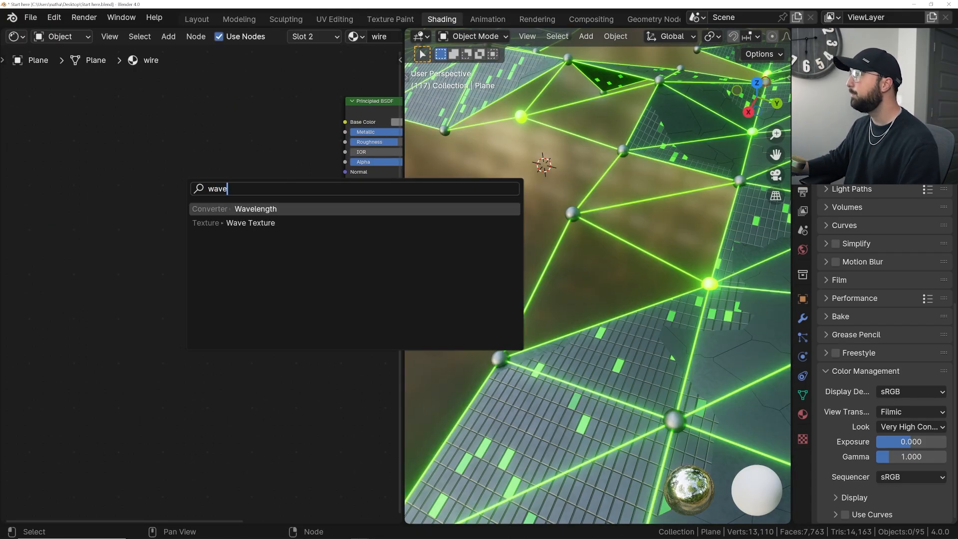
{"action": "left_click", "coordinate": [195, 224]}
{"action": "left_click", "coordinate": [95, 223]}
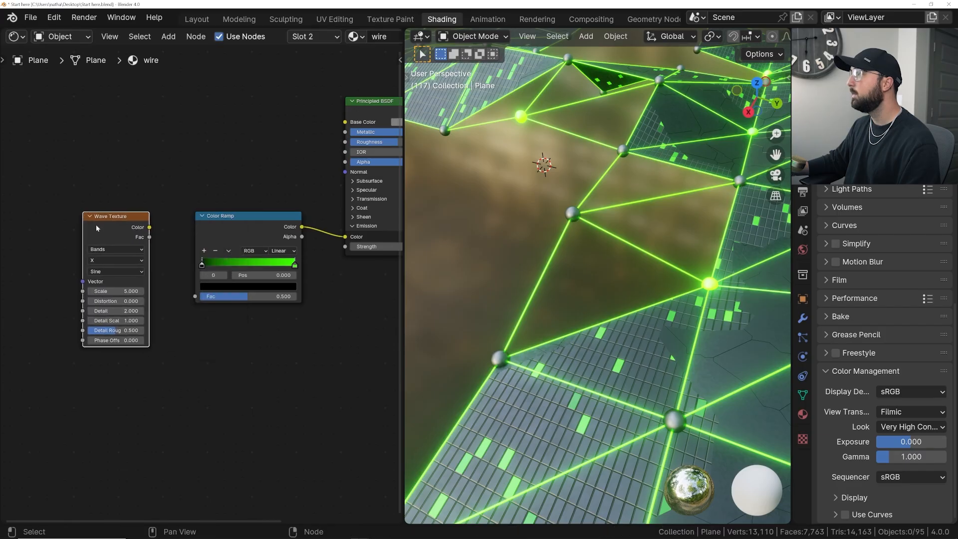
- Attach Texture Coordinate and Mapping nodes to the Wave Texture and connect its Color output to the Color Ramp's Fac
{"action": "key", "text": "ctrl+t"}
{"action": "middle_click_drag", "start_coordinate": [121, 224], "coordinate": [230, 200]}
{"action": "left_click_drag", "start_coordinate": [92, 250], "coordinate": [112, 243]}
{"action": "middle_click_drag", "start_coordinate": [207, 241], "coordinate": [109, 251]}
{"action": "left_click_drag", "start_coordinate": [159, 215], "coordinate": [157, 130]}
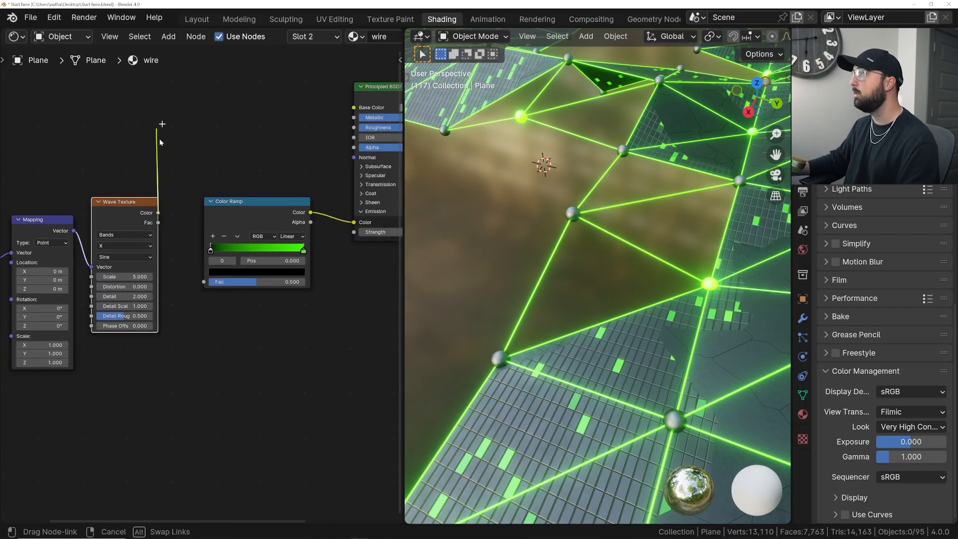
{"action": "left_click_drag", "start_coordinate": [211, 284], "coordinate": [209, 282]}
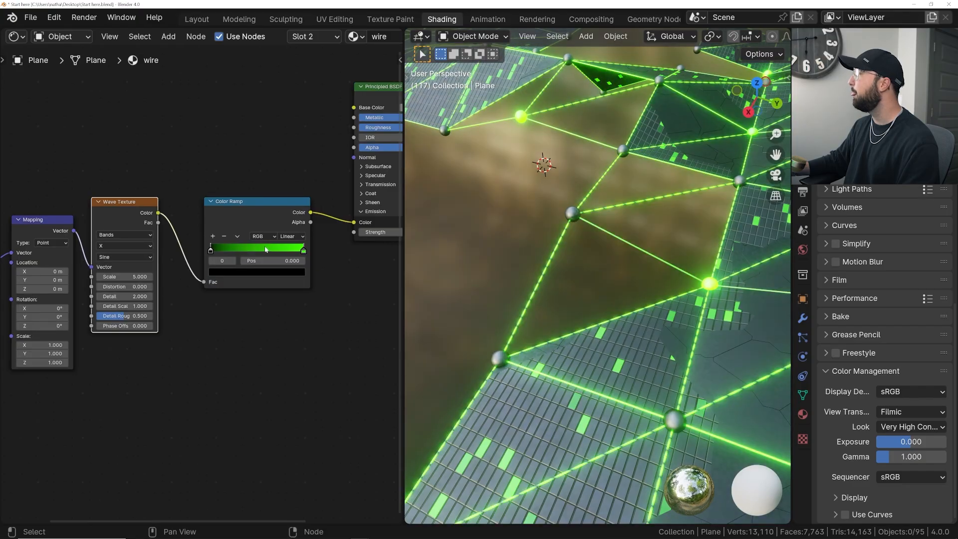
- Shift the wire's Wave Texture Phase Offset to 36.6 and set its wave type to Rings with Spherical direction
{"action": "left_click_drag", "start_coordinate": [125, 326], "coordinate": [174, 325]}
{"action": "left_click", "coordinate": [124, 235]}
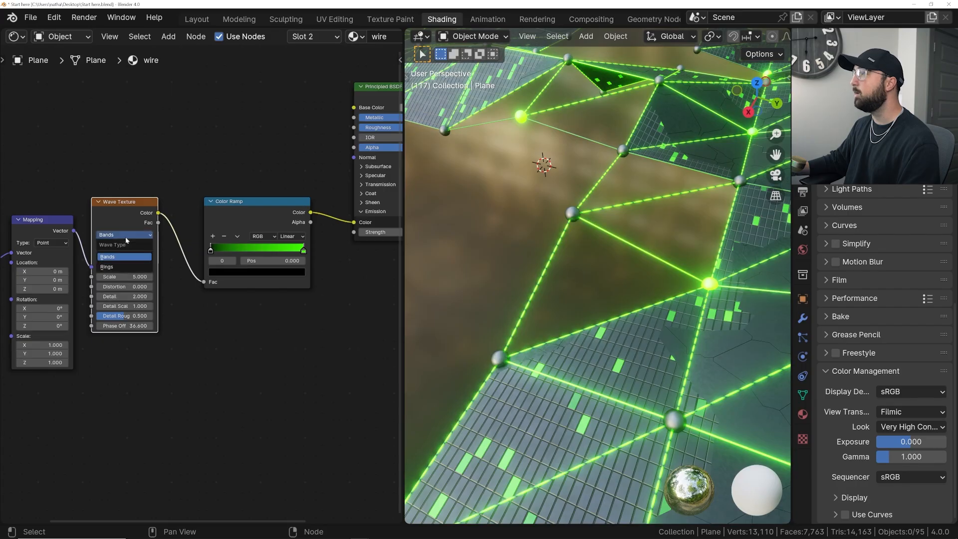
{"action": "left_click", "coordinate": [119, 267]}
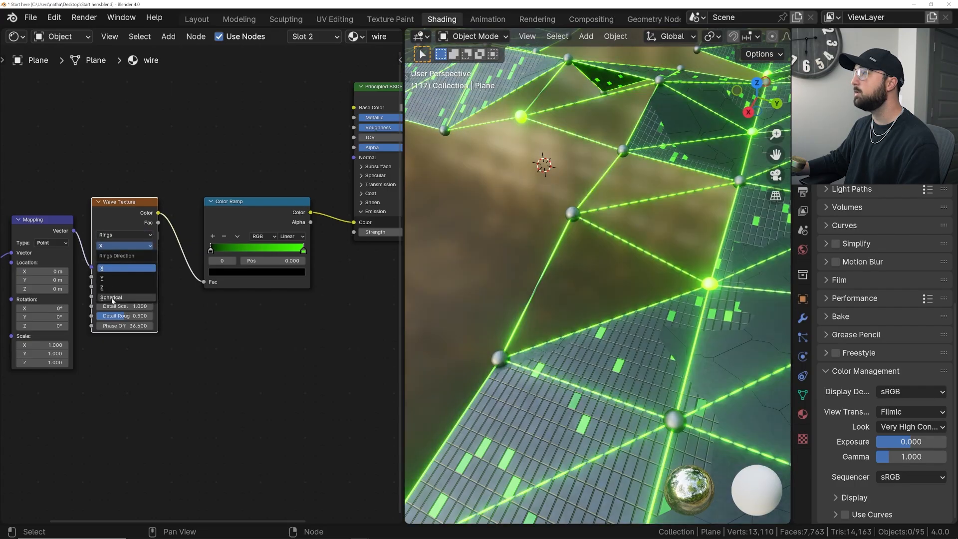
{"action": "scroll", "coordinate": [532, 266], "scroll_direction": "down", "scroll_amount": 4}
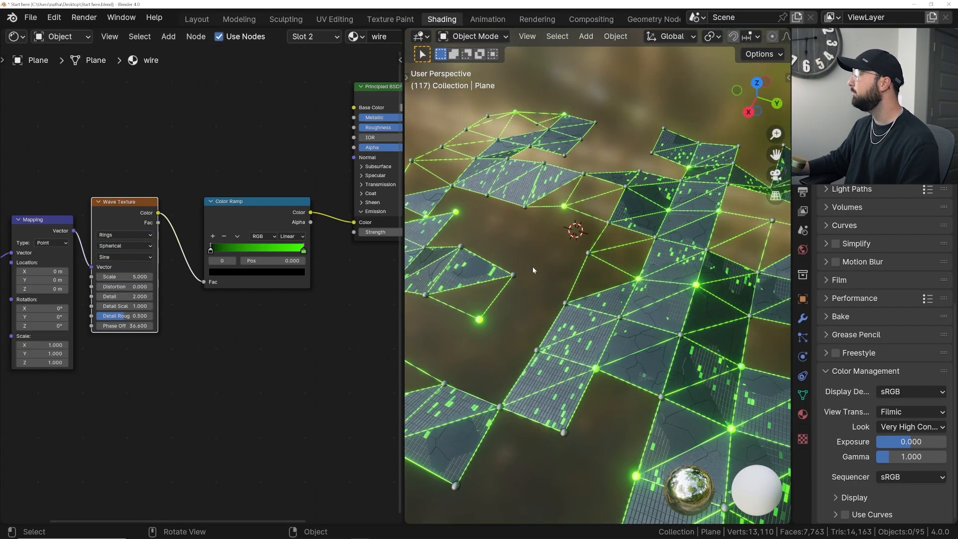
- Set the wire's Wave Texture Scale to 0.1 and check the glow across the mesh
{"action": "scroll", "coordinate": [531, 266], "scroll_direction": "up", "scroll_amount": 3}
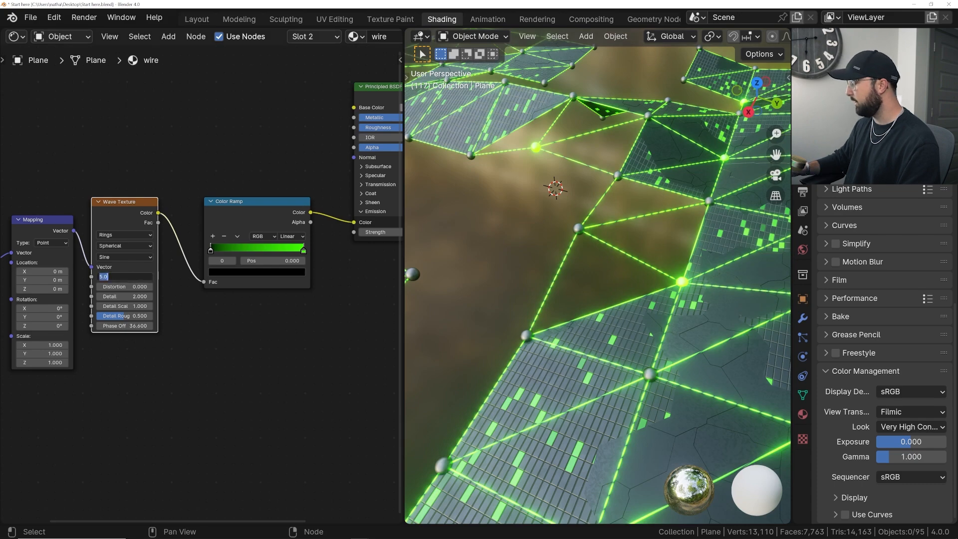
{"action": "type", "text": "0.1"}
{"action": "key", "text": "Return"}
{"action": "scroll", "coordinate": [459, 244], "scroll_direction": "down", "scroll_amount": 5}
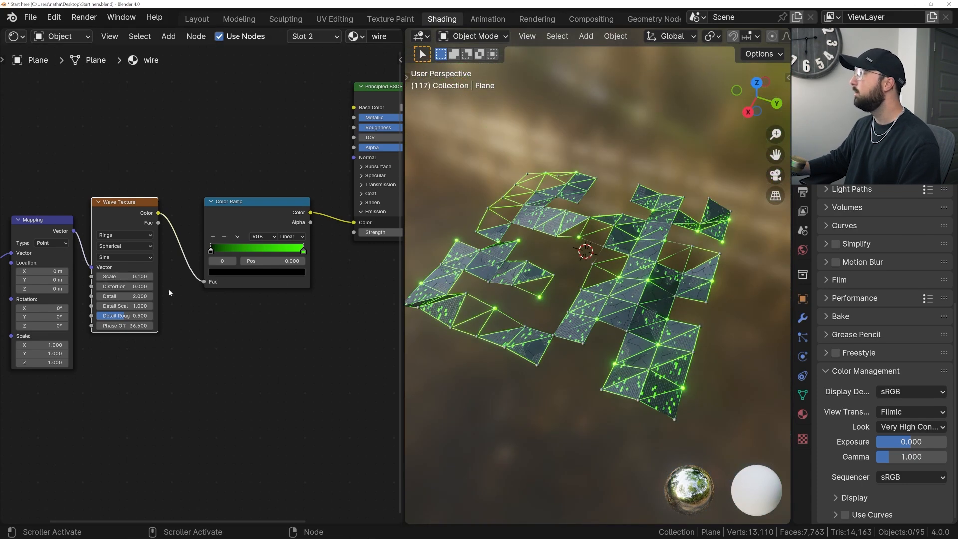
- Move the Color Ramp's black stop to about 0.508 and shift the Wave Texture's Phase Offset to 65
{"action": "left_click_drag", "start_coordinate": [216, 246], "coordinate": [262, 250]}
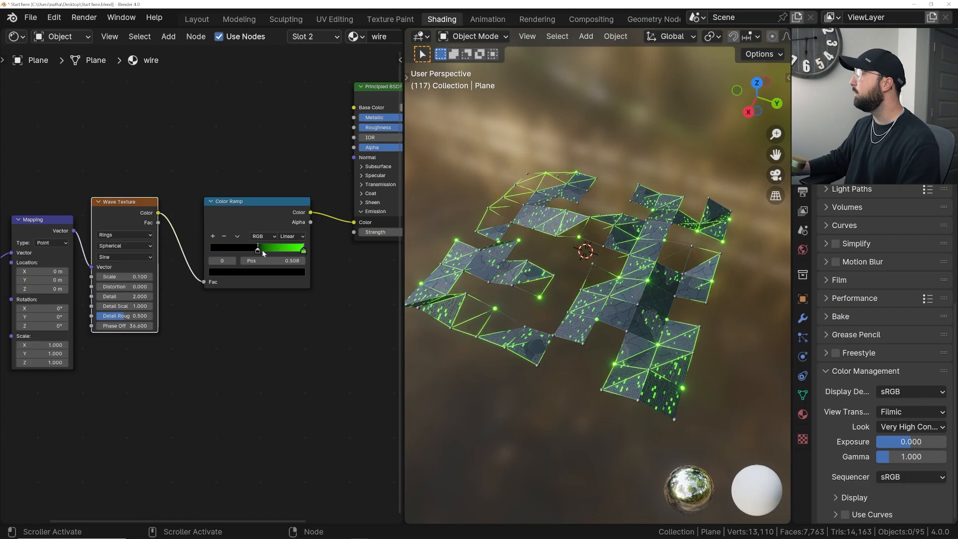
{"action": "middle_click_drag", "start_coordinate": [528, 269], "coordinate": [561, 272]}
{"action": "left_click_drag", "start_coordinate": [123, 326], "coordinate": [140, 325]}
{"action": "scroll", "coordinate": [545, 301], "scroll_direction": "up", "scroll_amount": 3}
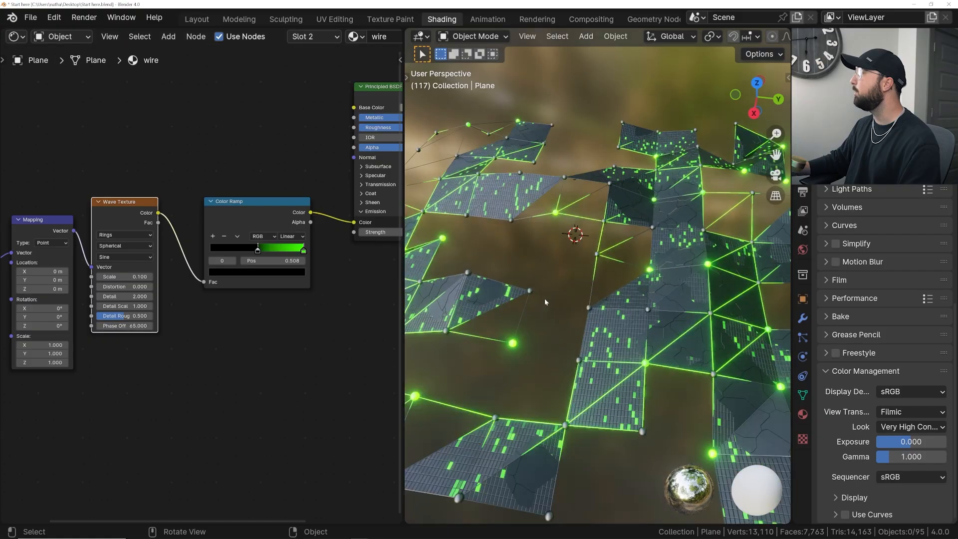
- Set the wire's Wave Texture Distortion to 50 and shift its Phase Offset to 91.7
{"action": "left_click", "coordinate": [125, 286]}
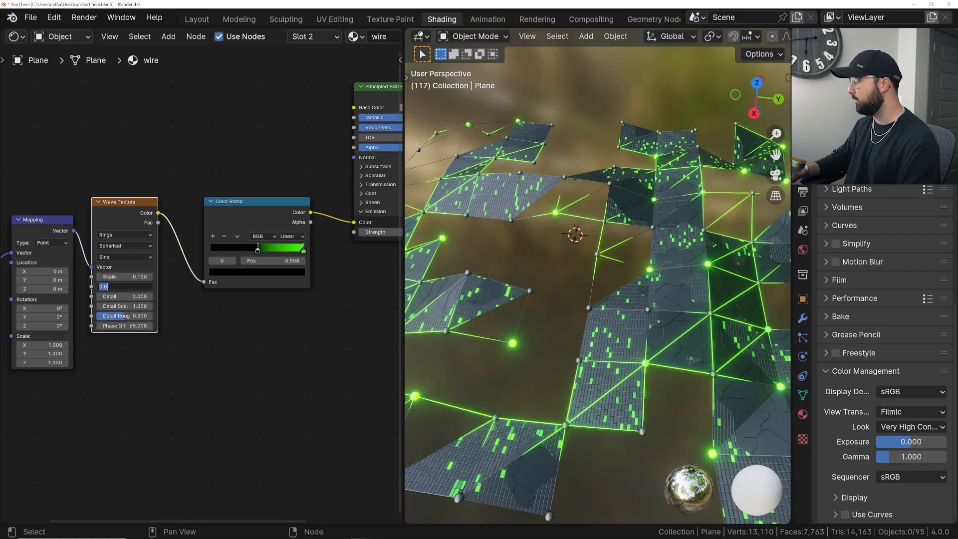
{"action": "type", "text": "5"}
{"action": "type", "text": "00"}
{"action": "key", "text": "Return"}
{"action": "left_click_drag", "start_coordinate": [125, 325], "coordinate": [137, 325]}
{"action": "left_click_drag", "start_coordinate": [124, 325], "coordinate": [152, 325]}
- Inspect the glow transition along a wire up close and set the Color Ramp's interpolation to Ease
{"action": "scroll", "coordinate": [618, 281], "scroll_direction": "up", "scroll_amount": 6}
{"action": "middle_click_drag", "start_coordinate": [618, 272], "coordinate": [543, 274], "text": "shift"}
{"action": "scroll", "coordinate": [498, 245], "scroll_direction": "up", "scroll_amount": 5}
{"action": "scroll", "coordinate": [543, 274], "scroll_direction": "up", "scroll_amount": 4}
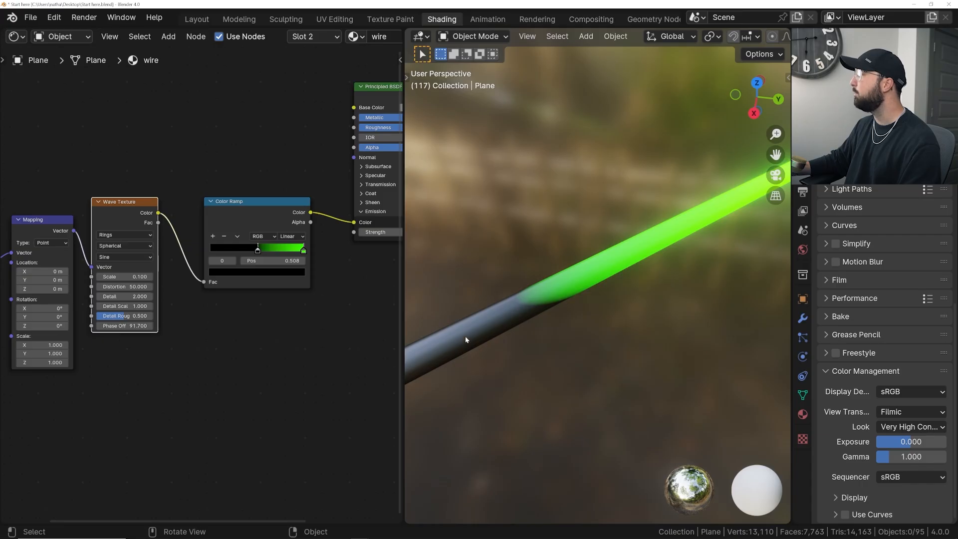
{"action": "scroll", "coordinate": [646, 270], "scroll_direction": "down", "scroll_amount": 5}
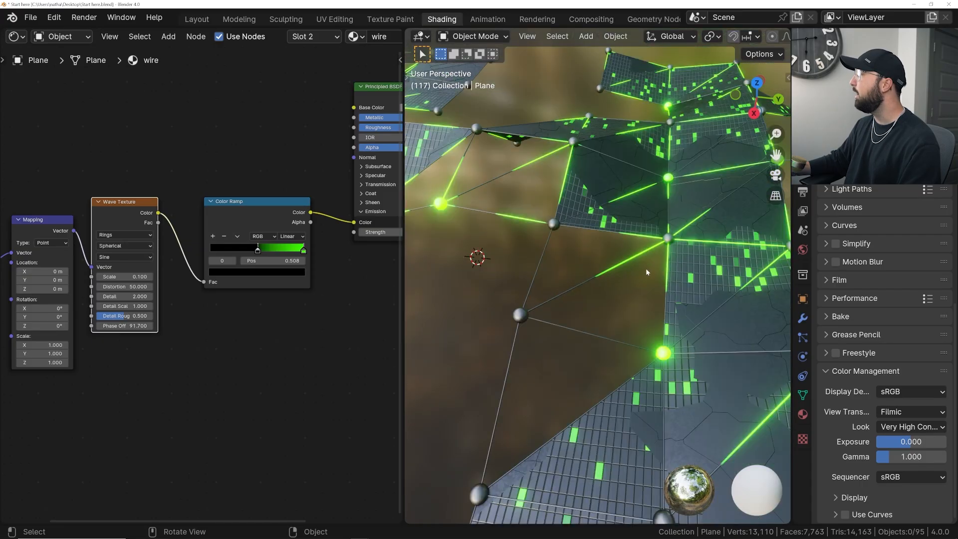
{"action": "scroll", "coordinate": [269, 254], "scroll_direction": "up", "scroll_amount": 2}
{"action": "left_click", "coordinate": [334, 213]}
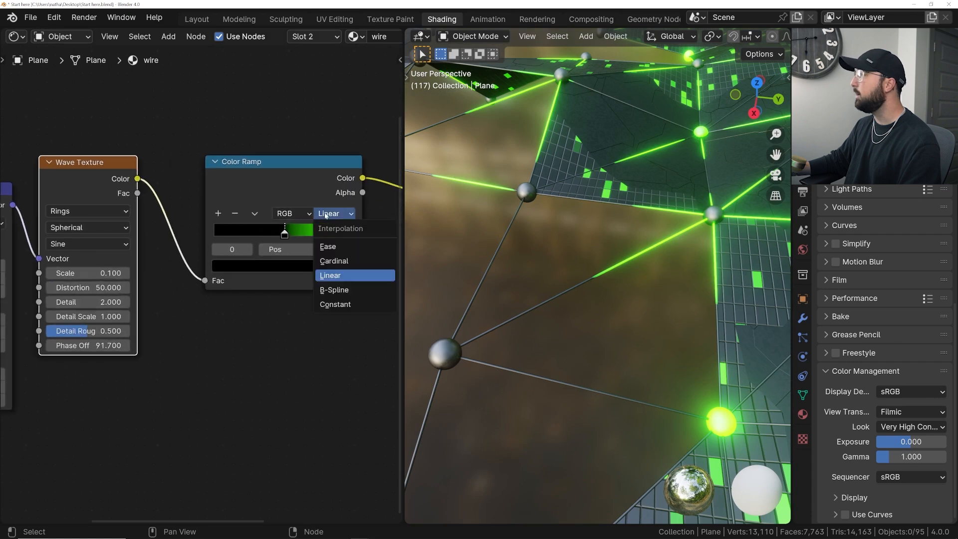
{"action": "left_click", "coordinate": [334, 247]}
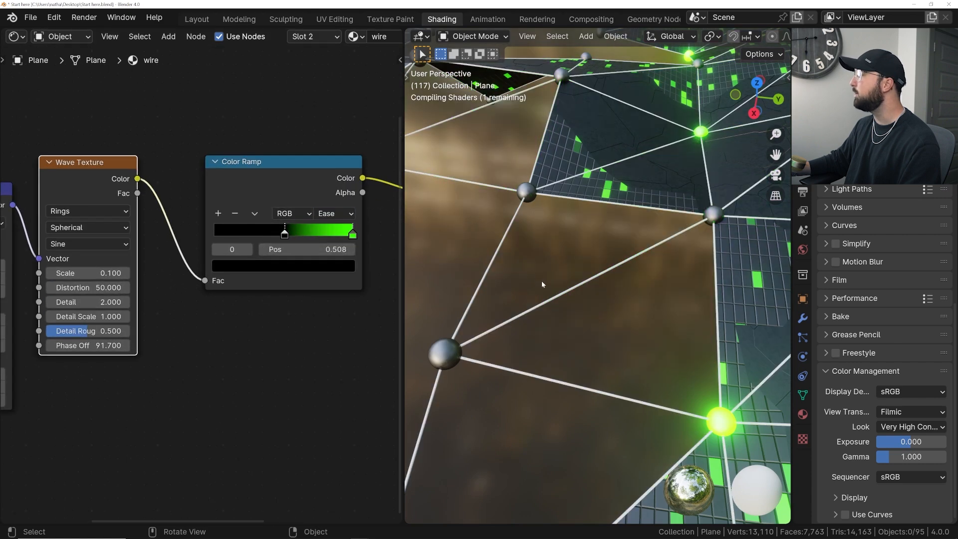
{"action": "scroll", "coordinate": [565, 286], "scroll_direction": "up", "scroll_amount": 5}
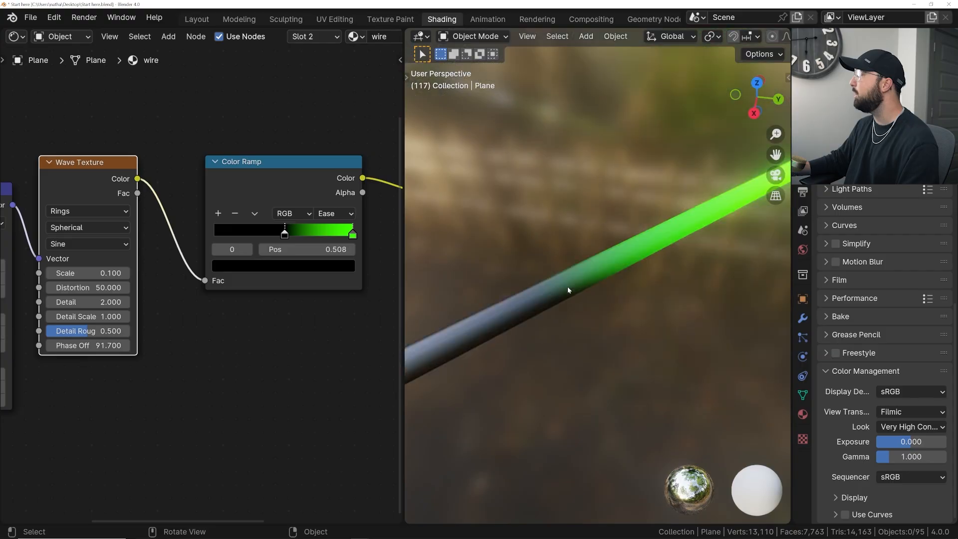
- Compare the Linear and Ease interpolations of the wire's Color Ramp on the glow
{"action": "left_click", "coordinate": [324, 213]}
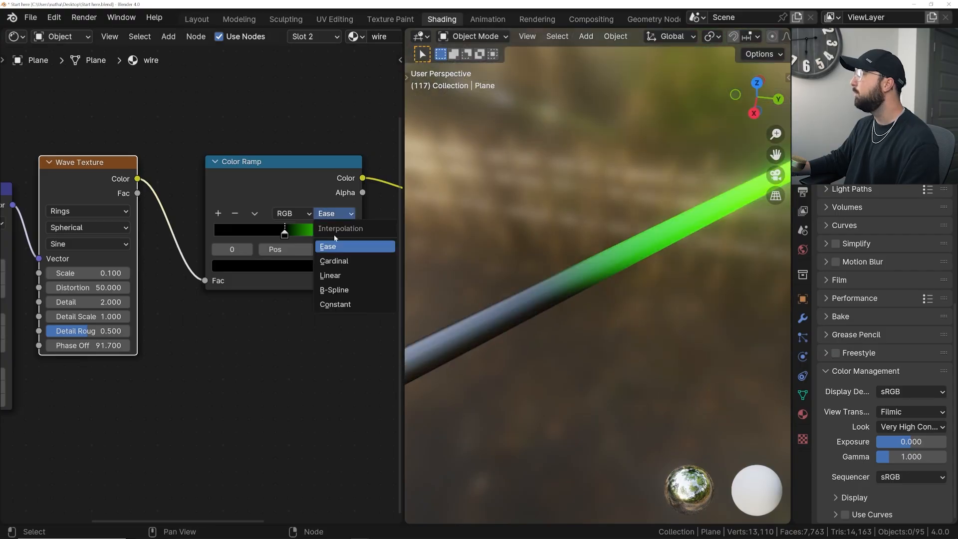
{"action": "left_click", "coordinate": [339, 275]}
{"action": "left_click", "coordinate": [342, 214]}
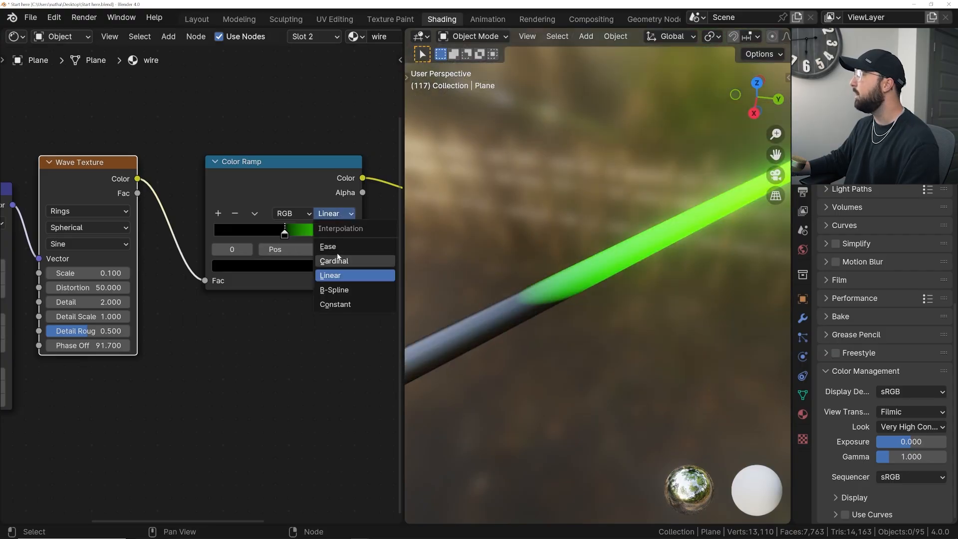
{"action": "left_click", "coordinate": [334, 245]}
{"action": "scroll", "coordinate": [605, 290], "scroll_direction": "down", "scroll_amount": 5}
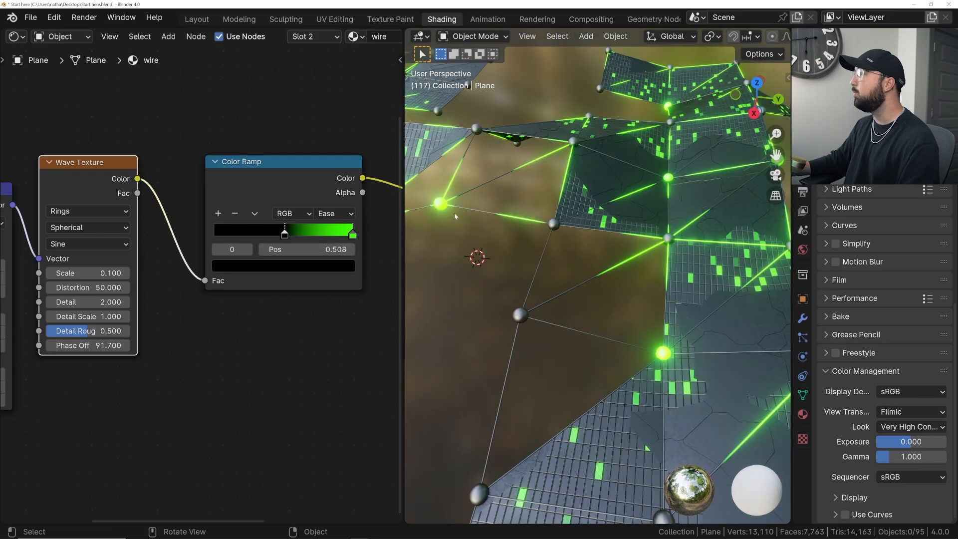
- Set the wire's Color Ramp interpolation to B-Spline and check the glow falloff along the wires
{"action": "left_click", "coordinate": [336, 214]}
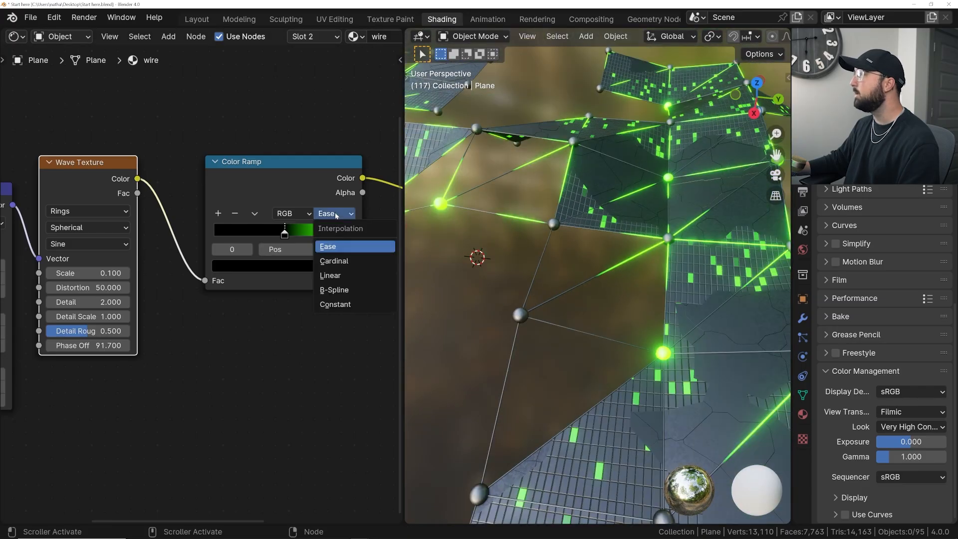
{"action": "left_click", "coordinate": [339, 290]}
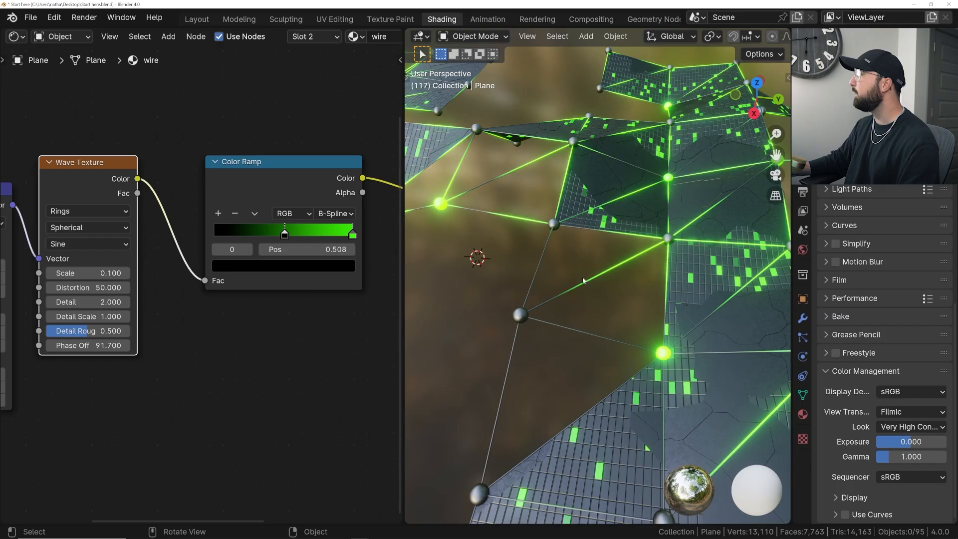
{"action": "scroll", "coordinate": [573, 294], "scroll_direction": "up", "scroll_amount": 4}
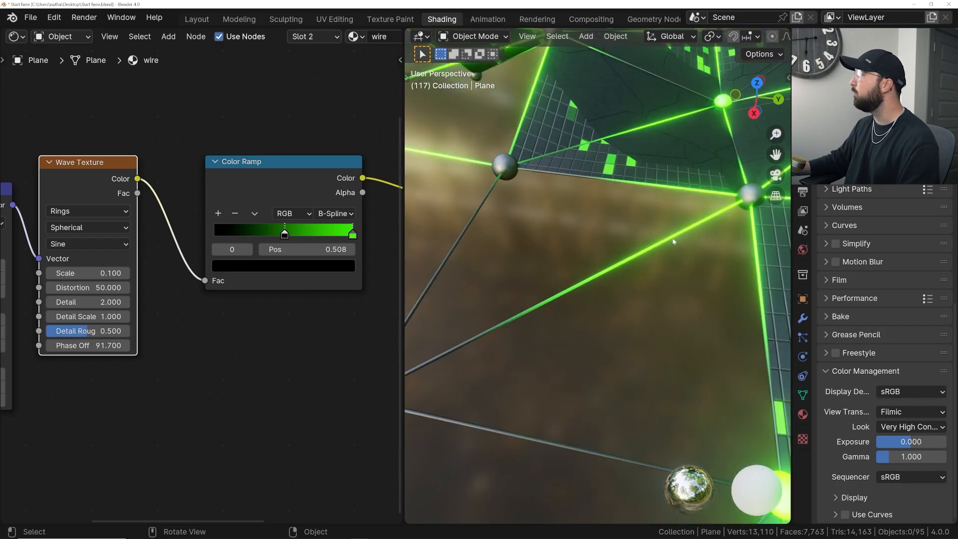
{"action": "scroll", "coordinate": [495, 328], "scroll_direction": "down", "scroll_amount": 5}
- Move the Color Ramp's black stop to about 0.926 and shift the Wave Texture's Phase Offset to 137.2
{"action": "left_click_drag", "start_coordinate": [297, 239], "coordinate": [347, 237]}
{"action": "left_click_drag", "start_coordinate": [122, 347], "coordinate": [197, 347]}
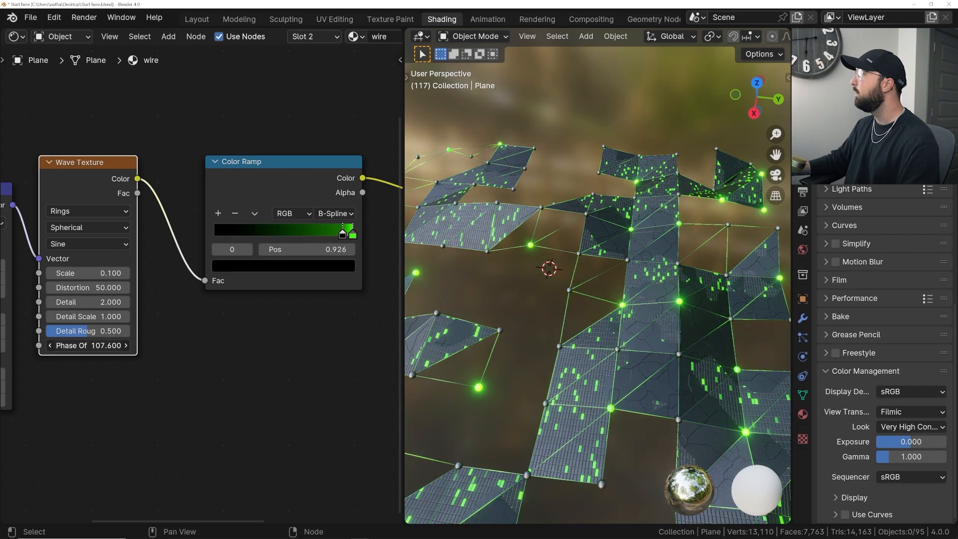
{"action": "left_click_drag", "start_coordinate": [258, 347], "coordinate": [349, 348]}
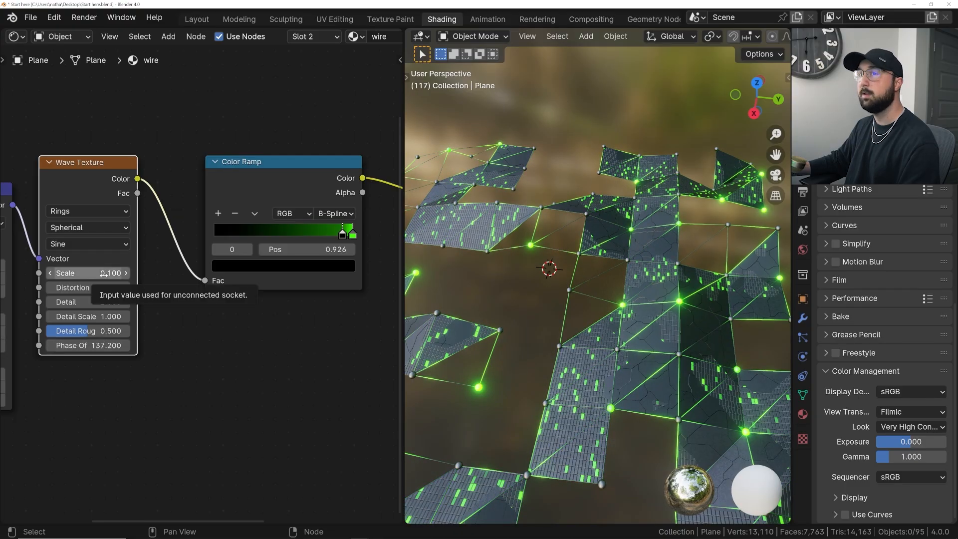
- Set the wire's Wave Texture Scale to 0.03 and shift its Phase Offset to 163.7
{"action": "left_click", "coordinate": [87, 273]}
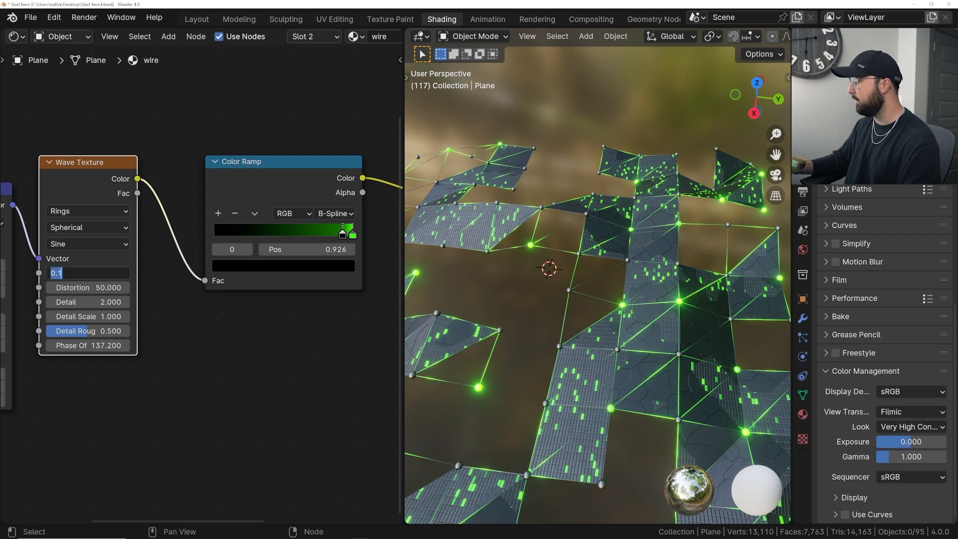
{"action": "type", "text": ".03"}
{"action": "key", "text": "Return"}
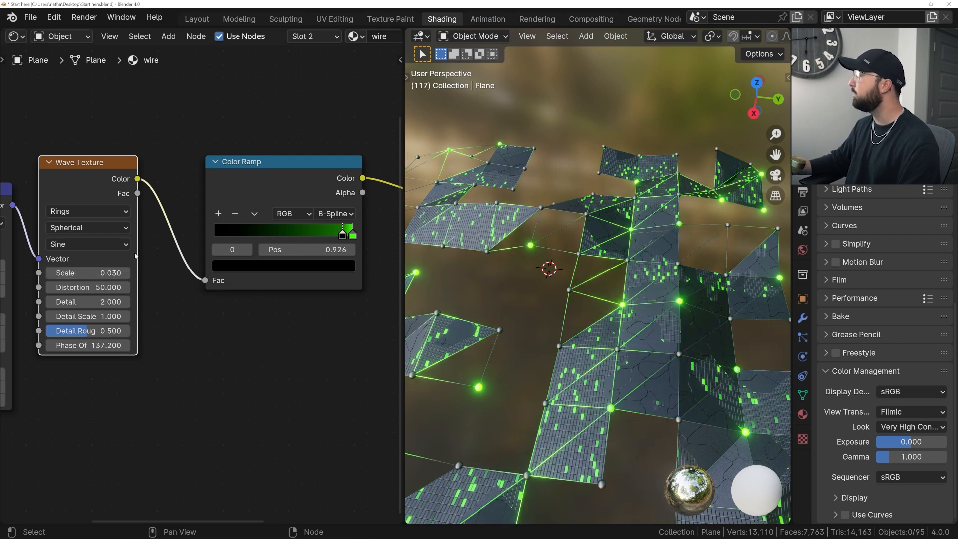
{"action": "left_click_drag", "start_coordinate": [93, 346], "coordinate": [227, 345]}
- Play the animation briefly to check the glowing wires on the moving mesh
{"action": "middle_click_drag", "start_coordinate": [662, 276], "coordinate": [531, 309]}
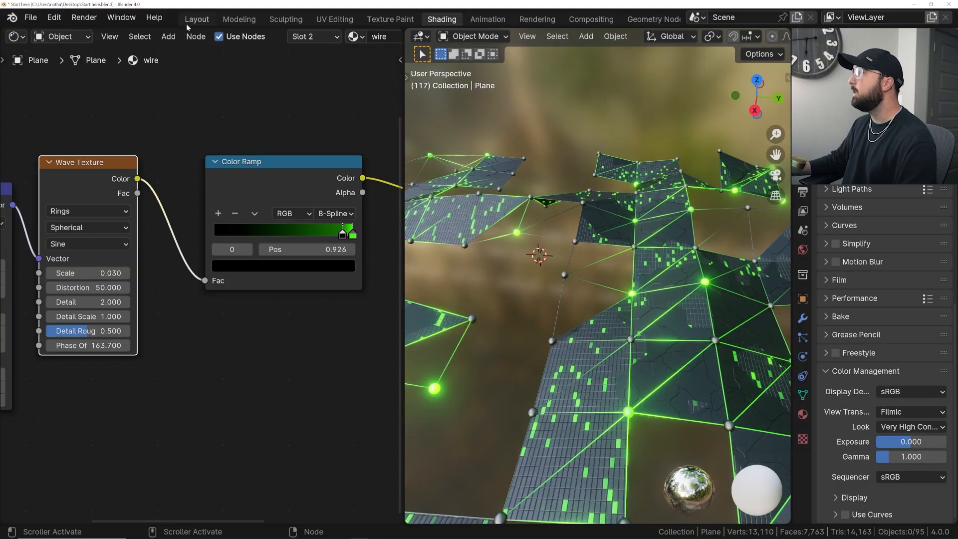
{"action": "key", "text": "space"}
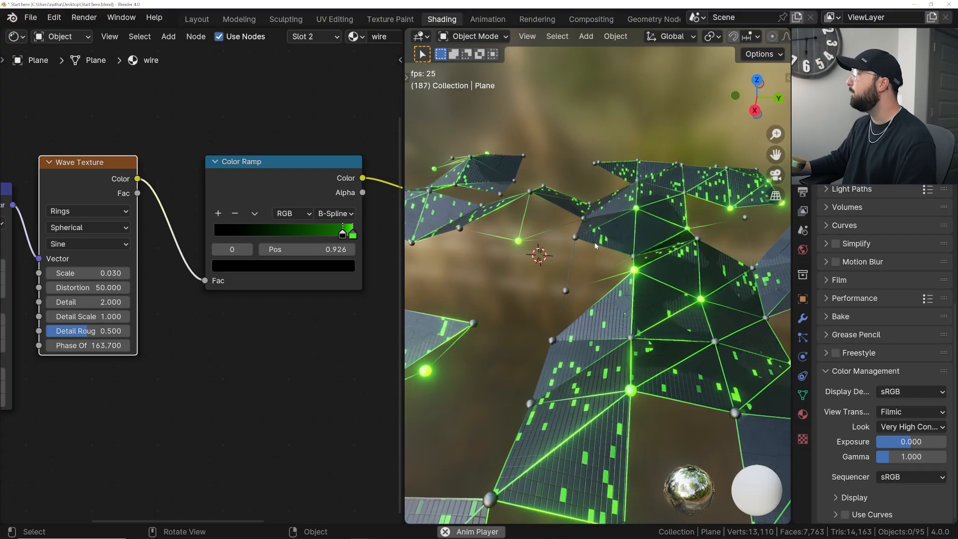
{"action": "key", "text": "space"}
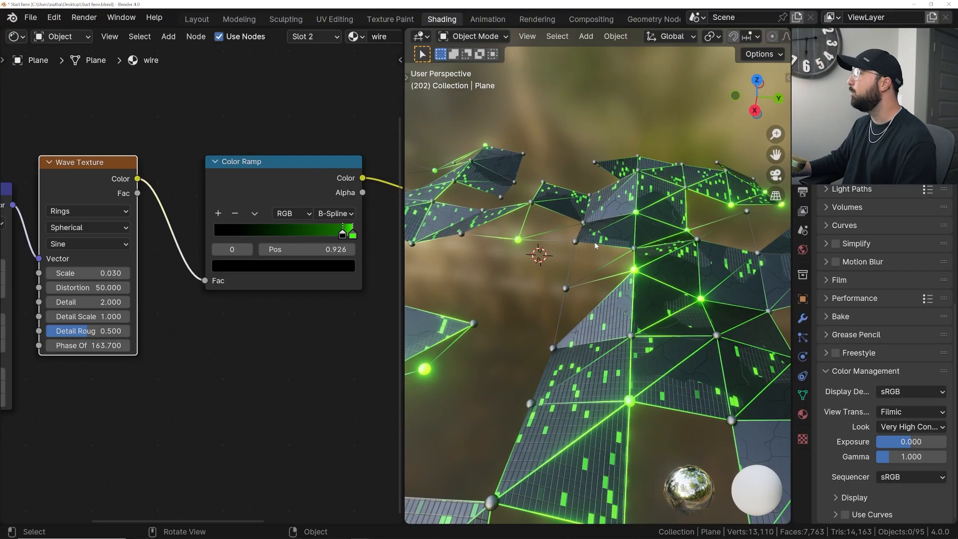
- Switch to the Layout workspace and add a camera to the scene
{"action": "left_click", "coordinate": [191, 19]}
{"action": "scroll", "coordinate": [437, 270], "scroll_direction": "down", "scroll_amount": 6}
{"action": "middle_click_drag", "start_coordinate": [476, 289], "coordinate": [410, 302]}
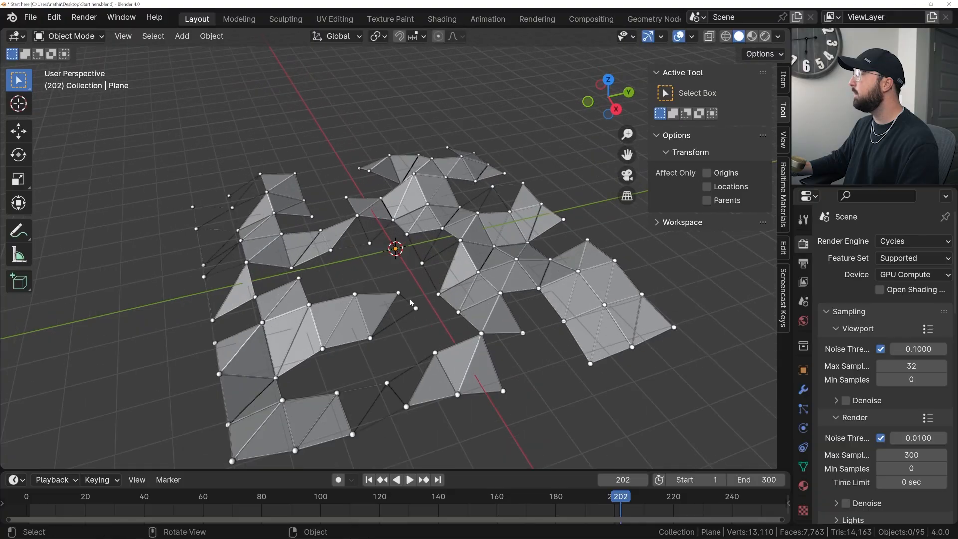
{"action": "key", "text": "shift+a"}
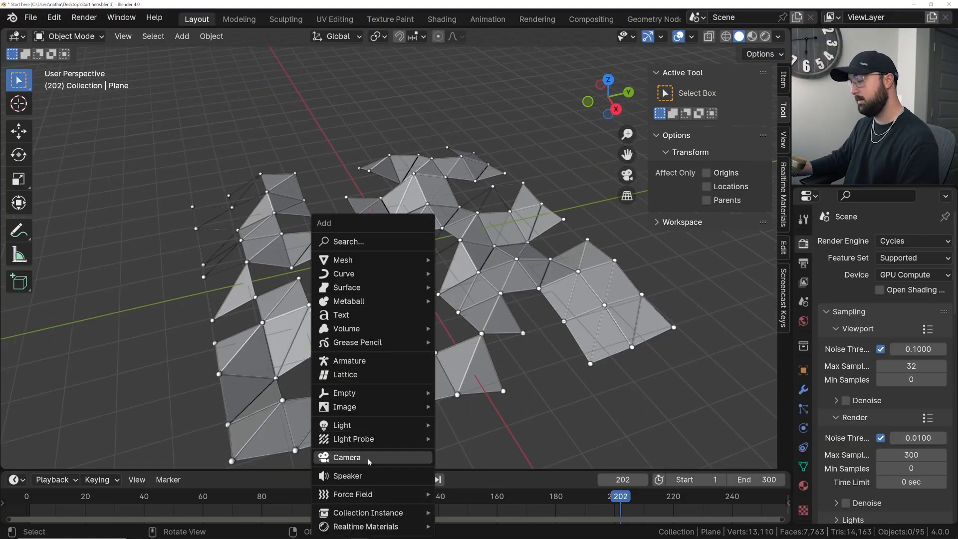
{"action": "key", "text": "shift+a"}
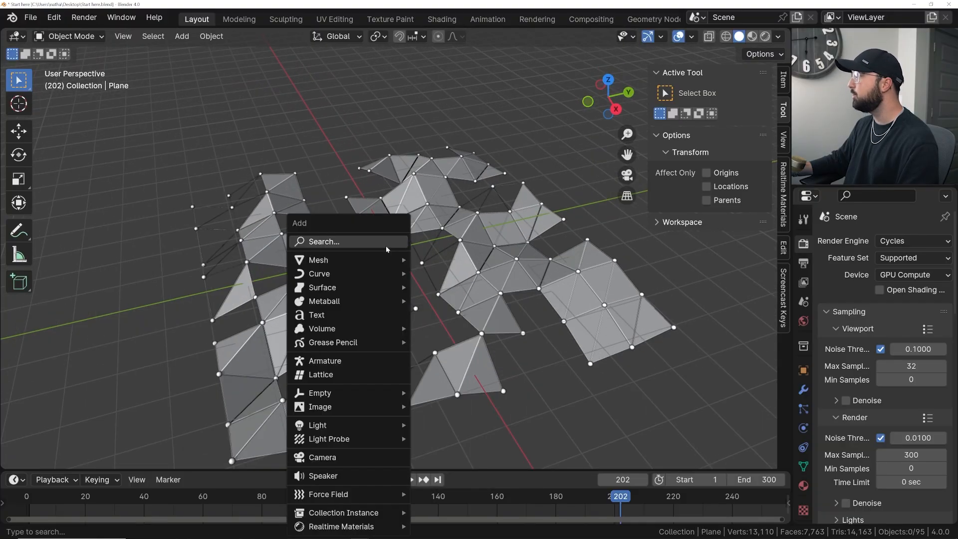
{"action": "left_click", "coordinate": [333, 456]}
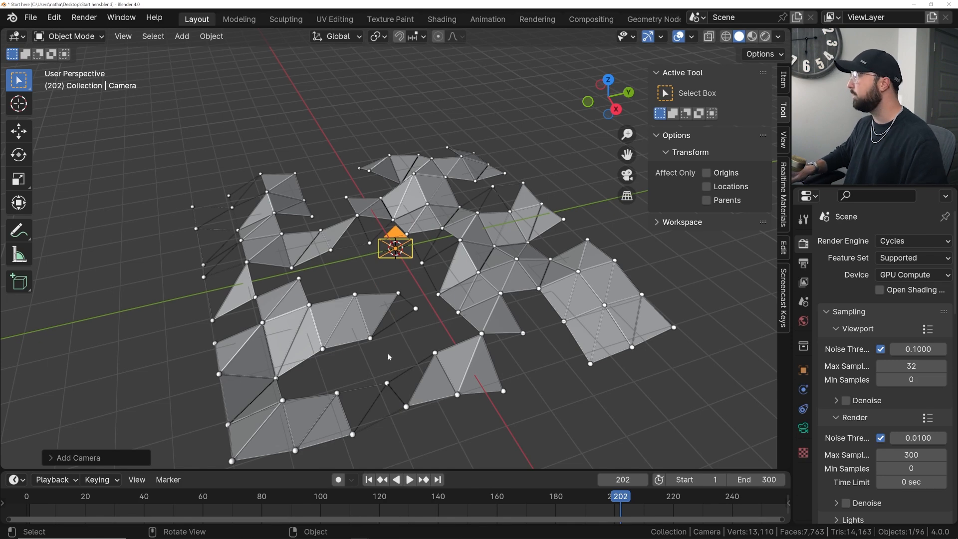
- Align the new camera to the current view, shift it slightly to reframe the mesh, and hide the sidebar
{"action": "key", "text": "ctrl+alt+KP_0"}
{"action": "key", "text": "g"}
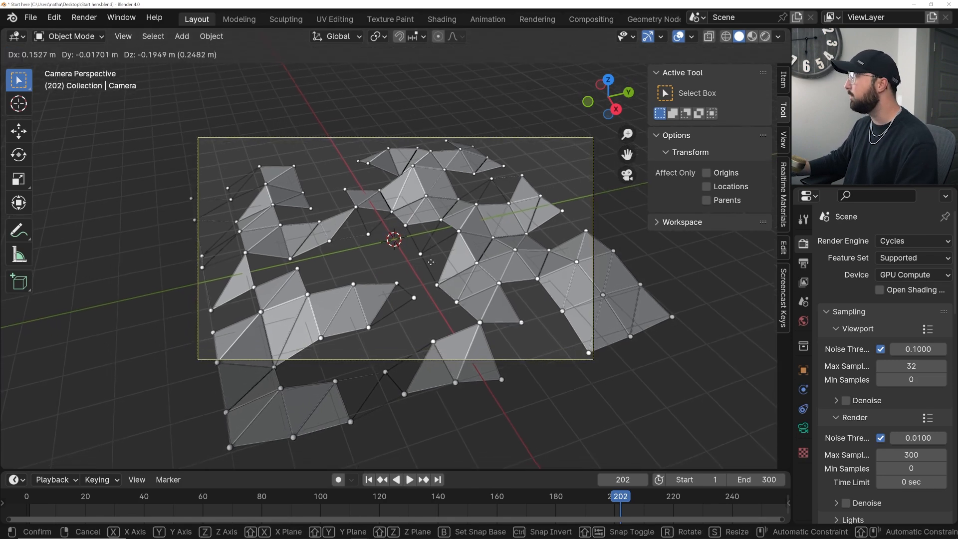
{"action": "left_click", "coordinate": [458, 282]}
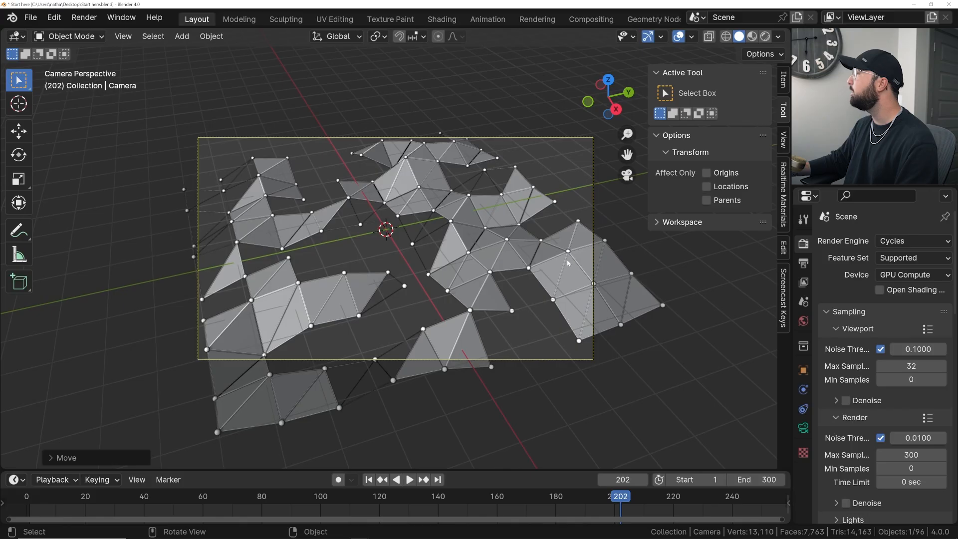
{"action": "key", "text": "n"}
{"action": "scroll", "coordinate": [592, 230], "scroll_direction": "up", "scroll_amount": 2}
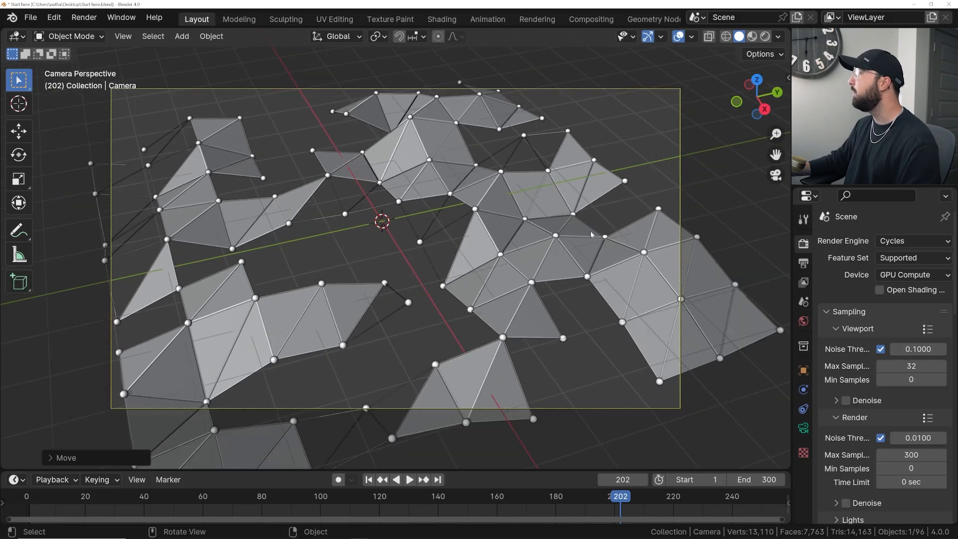
{"action": "scroll", "coordinate": [592, 235], "scroll_direction": "up", "scroll_amount": 3}
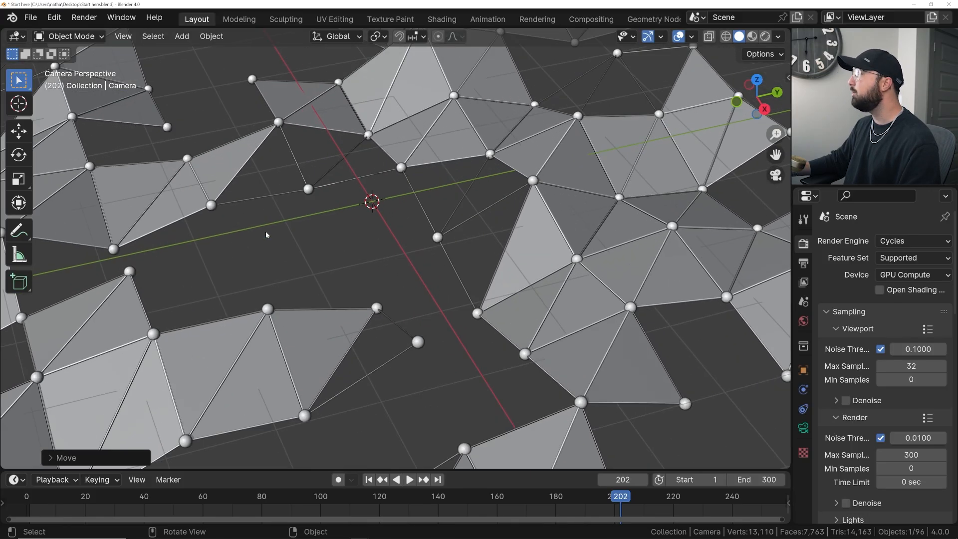
{"action": "scroll", "coordinate": [520, 167], "scroll_direction": "down", "scroll_amount": 3}
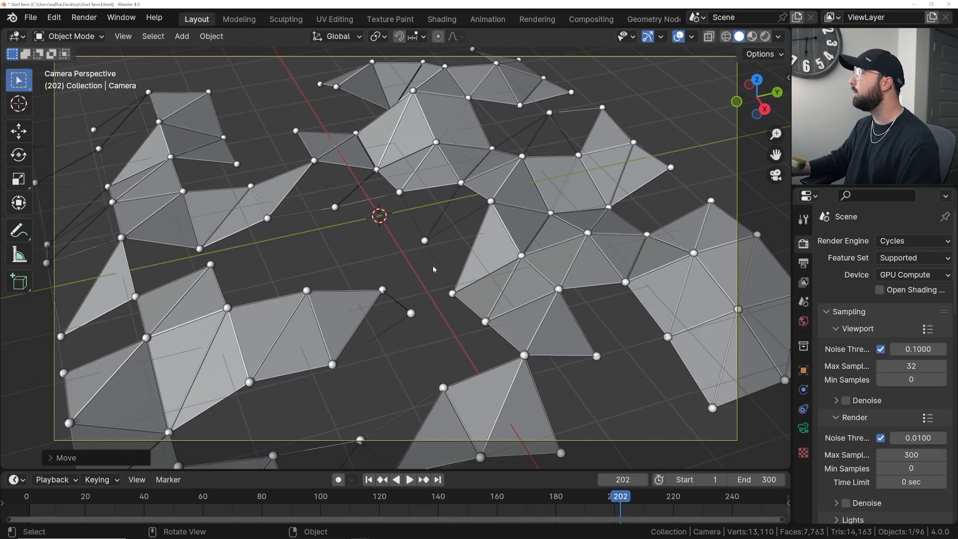
{"action": "scroll", "coordinate": [433, 265], "scroll_direction": "down", "scroll_amount": 3}
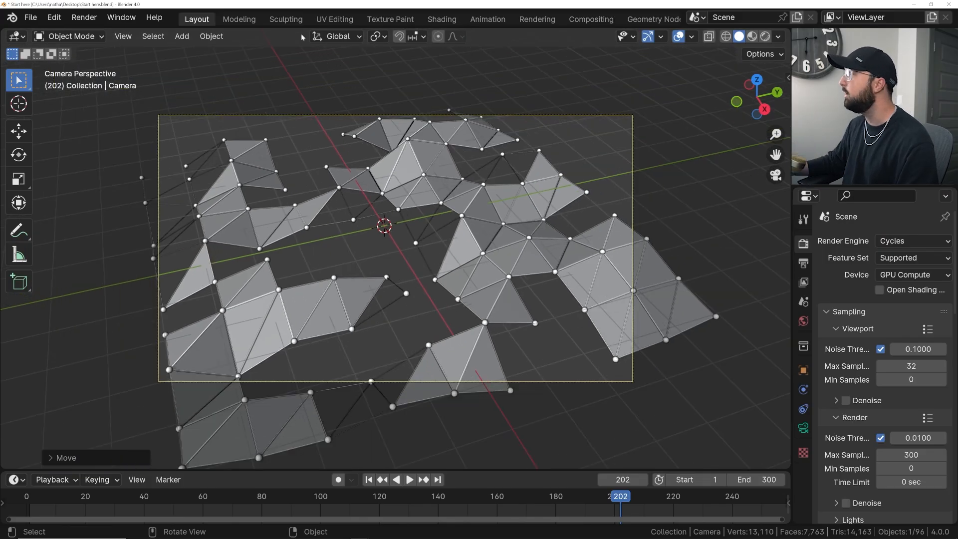
{"action": "scroll", "coordinate": [416, 188], "scroll_direction": "up", "scroll_amount": 2}
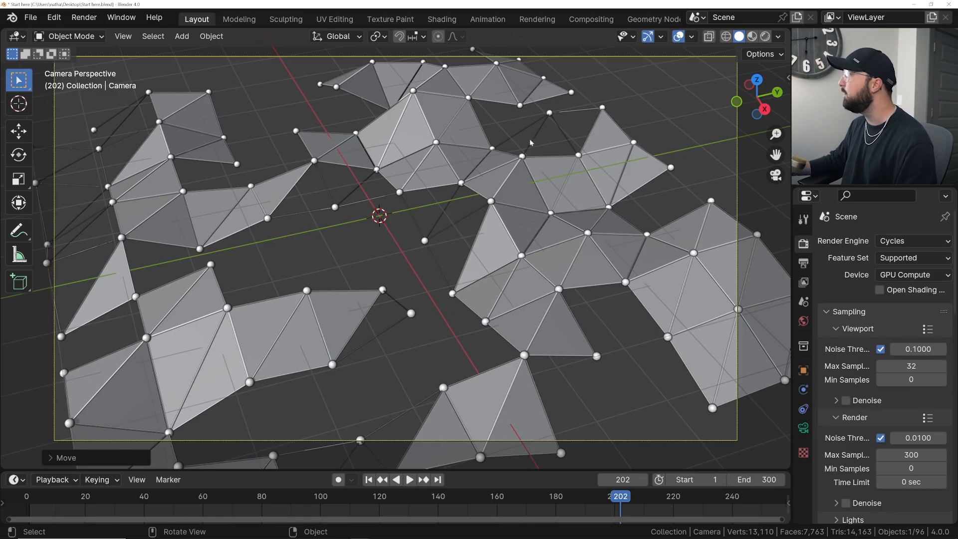
- Select the plexus plane and show it through the camera in the Geometry Nodes workspace with overlays and gizmos hidden
{"action": "left_click", "coordinate": [532, 199]}
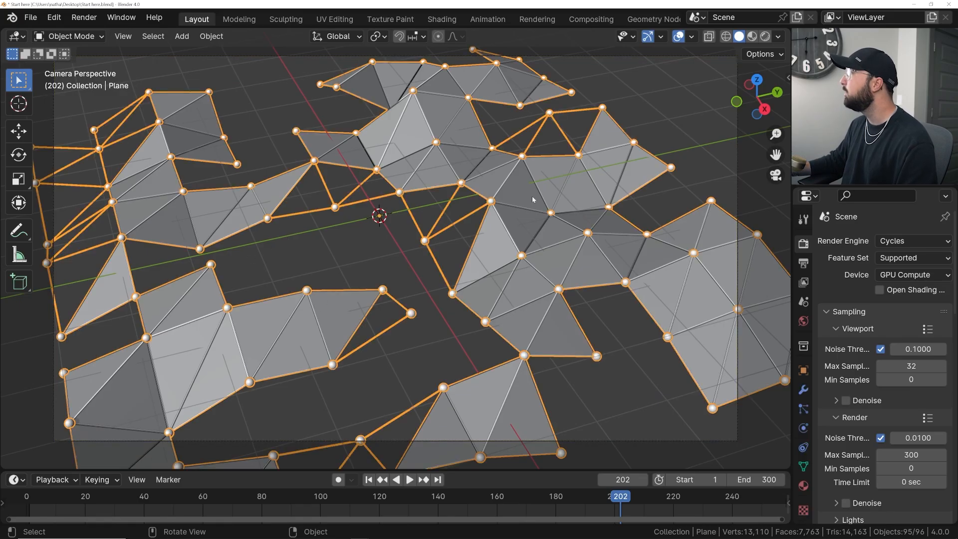
{"action": "left_click", "coordinate": [641, 19]}
{"action": "scroll", "coordinate": [507, 128], "scroll_direction": "down", "scroll_amount": 5}
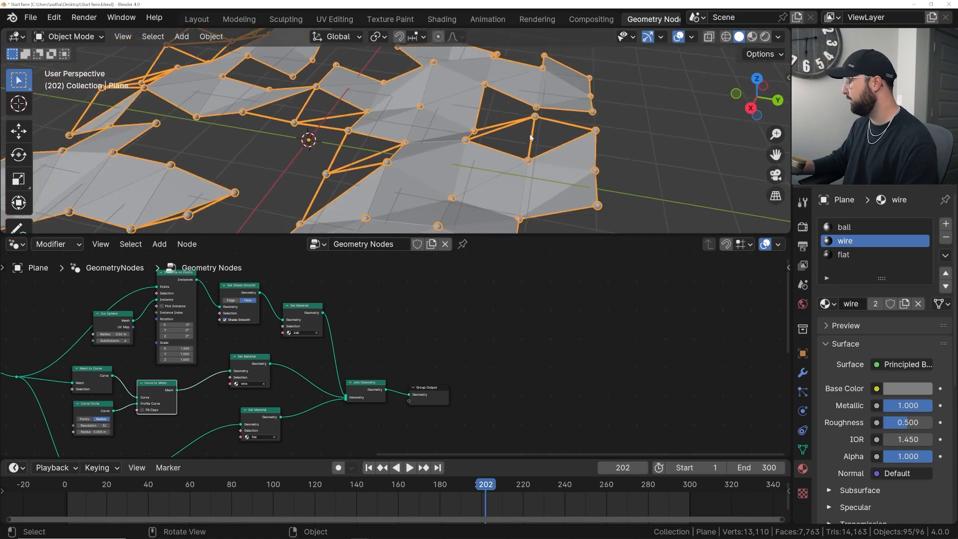
{"action": "key", "text": "KP_0"}
{"action": "left_click", "coordinate": [678, 37]}
{"action": "left_click", "coordinate": [648, 37]}
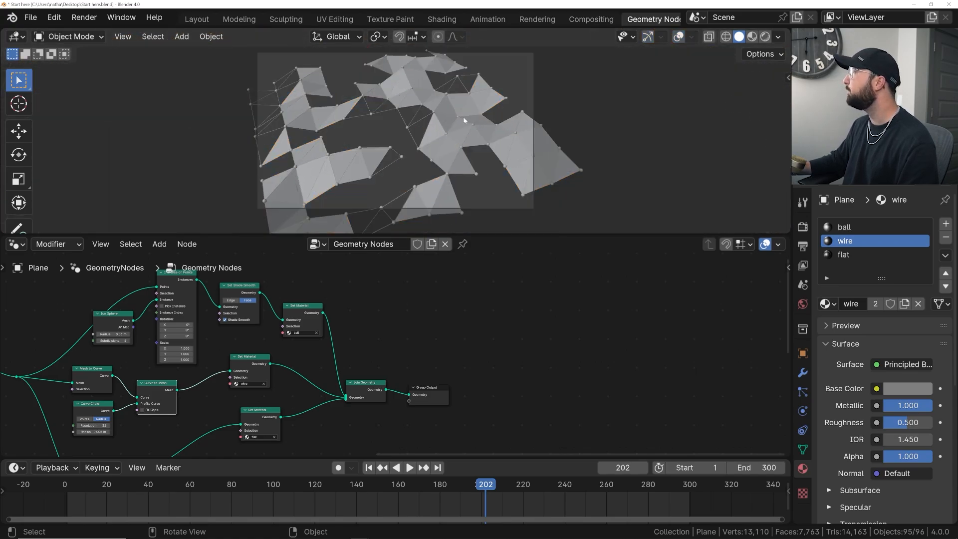
{"action": "scroll", "coordinate": [466, 124], "scroll_direction": "up", "scroll_amount": 4}
{"action": "scroll", "coordinate": [464, 128], "scroll_direction": "down", "scroll_amount": 2}
- Set the Seed of the Random Value node that drives Separate Geometry to 1
{"action": "middle_click_drag", "start_coordinate": [150, 399], "coordinate": [467, 358]}
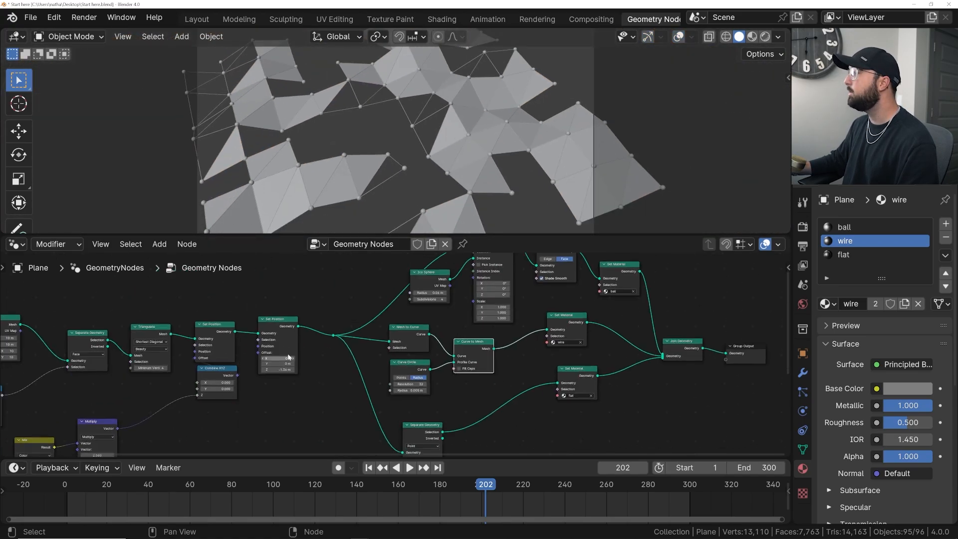
{"action": "middle_click_drag", "start_coordinate": [288, 358], "coordinate": [481, 341]}
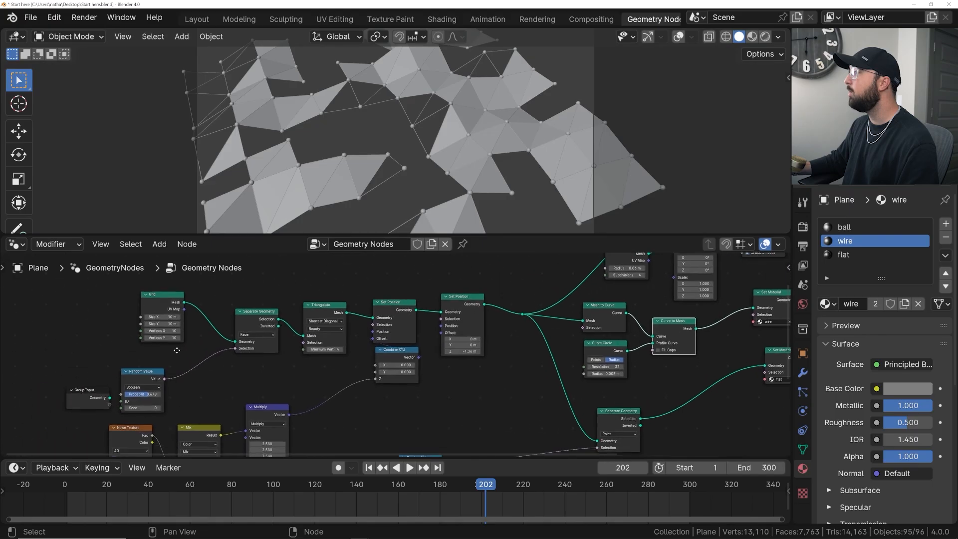
{"action": "scroll", "coordinate": [434, 349], "scroll_direction": "up", "scroll_amount": 6}
{"action": "middle_click_drag", "start_coordinate": [114, 384], "coordinate": [218, 358]}
{"action": "left_click_drag", "start_coordinate": [148, 409], "coordinate": [194, 389]}
{"action": "left_click", "coordinate": [195, 387]}
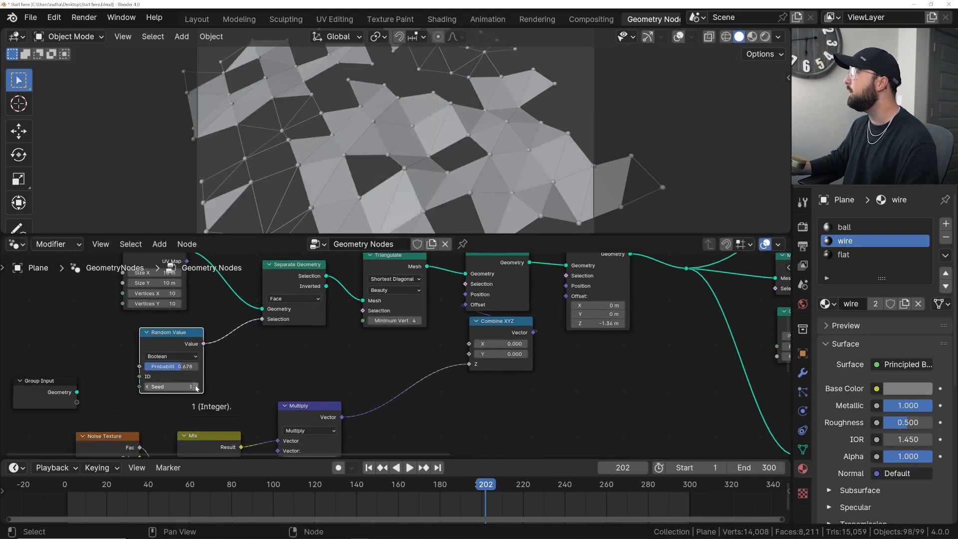
- Try a Probability of 0.512 on the Random Value node and undo the change
{"action": "scroll", "coordinate": [404, 139], "scroll_direction": "down", "scroll_amount": 2}
{"action": "left_click_drag", "start_coordinate": [176, 369], "coordinate": [167, 370]}
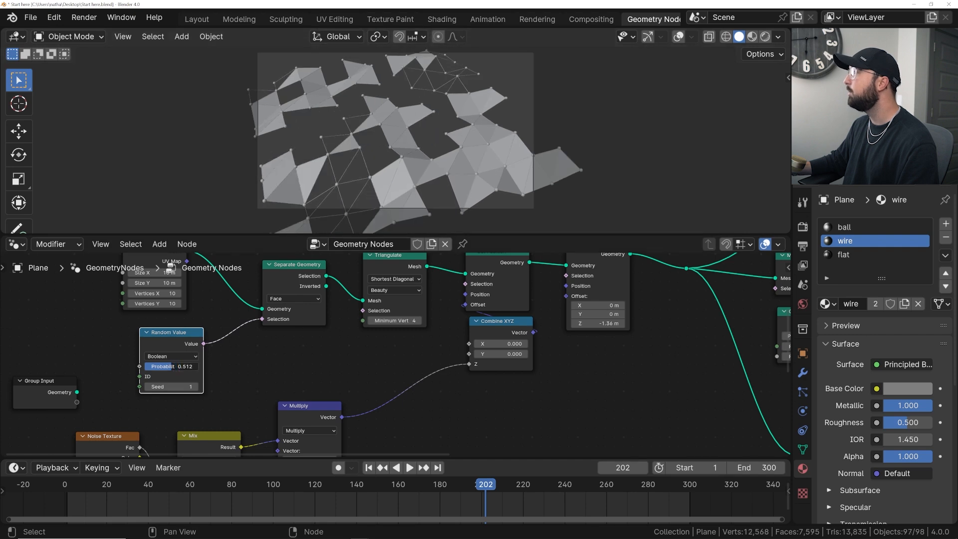
{"action": "key", "text": "ctrl+z"}
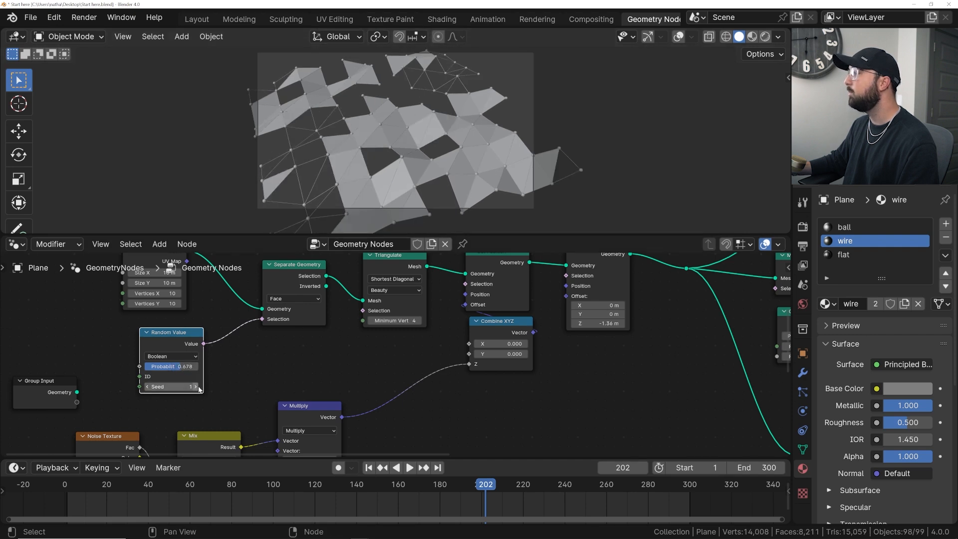
- Raise the Random Value node's Seed to 6 for a different face pattern
{"action": "left_click", "coordinate": [196, 387]}
{"action": "left_click", "coordinate": [196, 388]}
{"action": "left_click", "coordinate": [197, 387]}
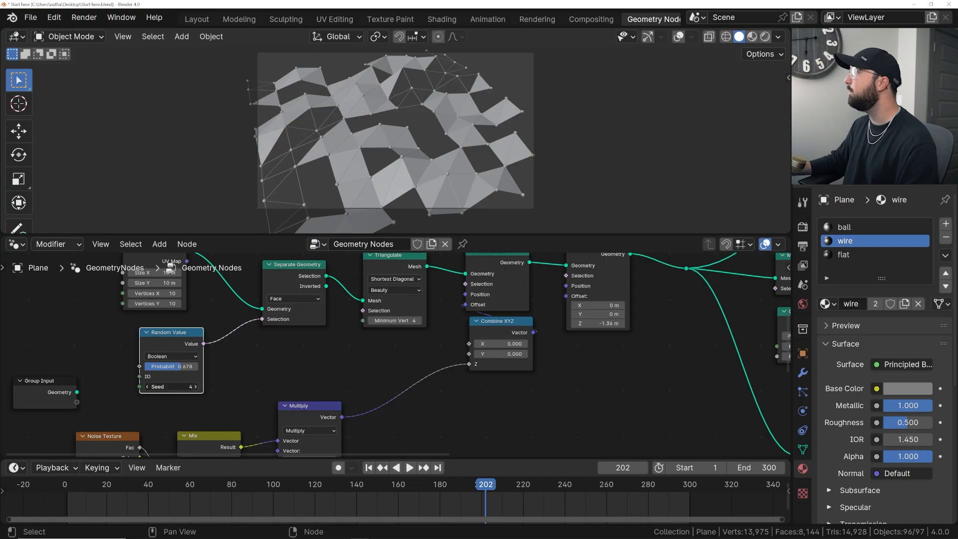
{"action": "left_click", "coordinate": [196, 387]}
{"action": "left_click", "coordinate": [196, 387]}
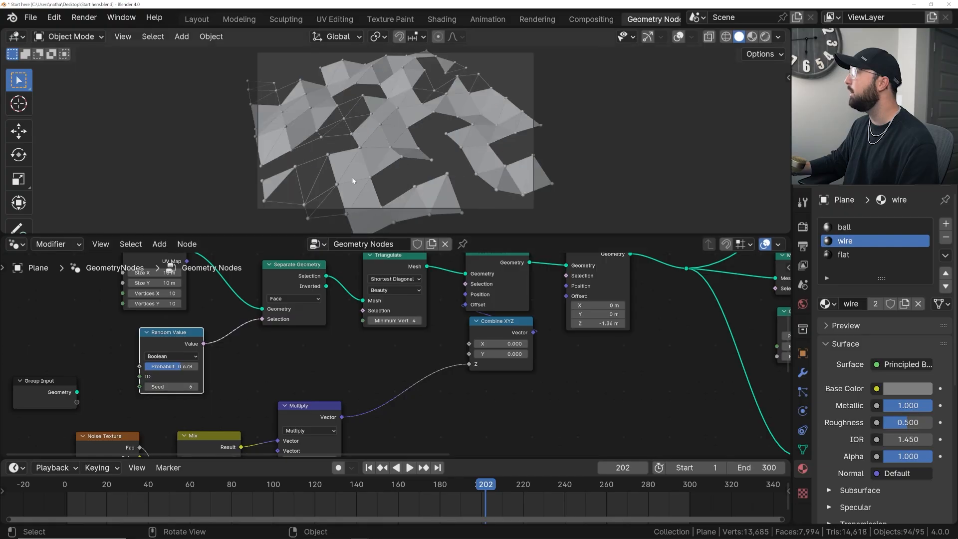
- Set the Random Value node's Probability to about 0.592 and play the animation through the camera
{"action": "scroll", "coordinate": [371, 141], "scroll_direction": "up", "scroll_amount": 3}
{"action": "left_click_drag", "start_coordinate": [181, 367], "coordinate": [176, 366]}
{"action": "scroll", "coordinate": [394, 146], "scroll_direction": "down", "scroll_amount": 3}
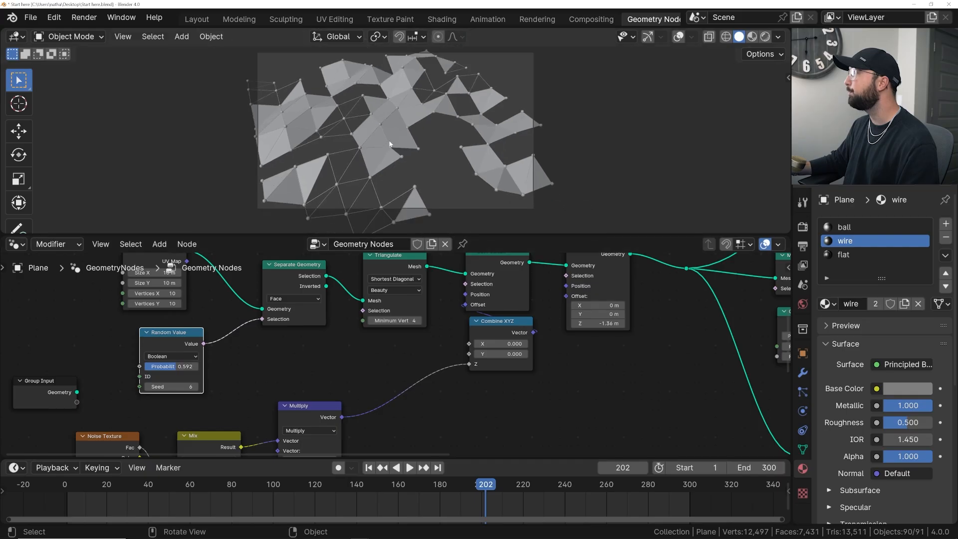
{"action": "key", "text": "space"}
{"action": "scroll", "coordinate": [405, 144], "scroll_direction": "up", "scroll_amount": 3}
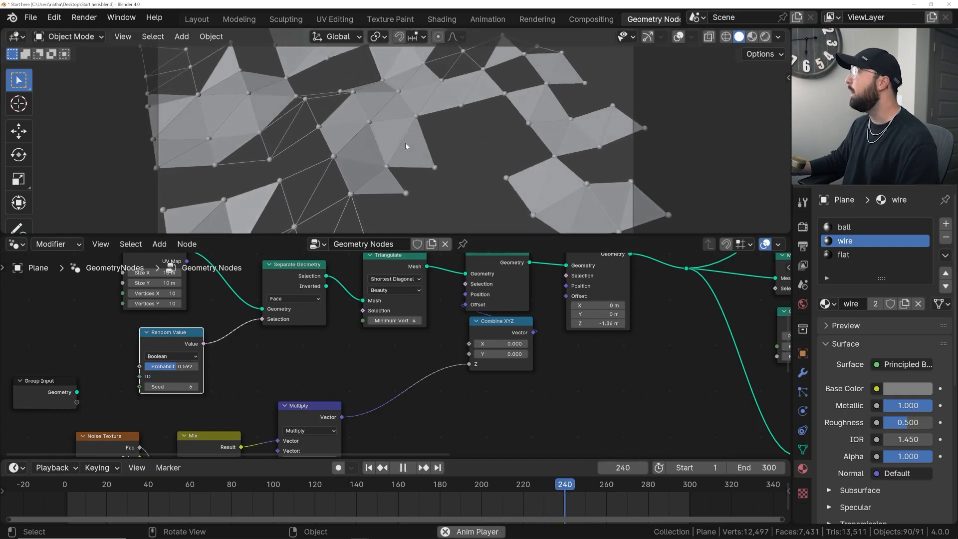
- Show the camera view in Material Preview shading and play the animation to check the green glow up close
{"action": "scroll", "coordinate": [405, 142], "scroll_direction": "down", "scroll_amount": 2}
{"action": "key", "text": "space"}
{"action": "left_click", "coordinate": [757, 37]}
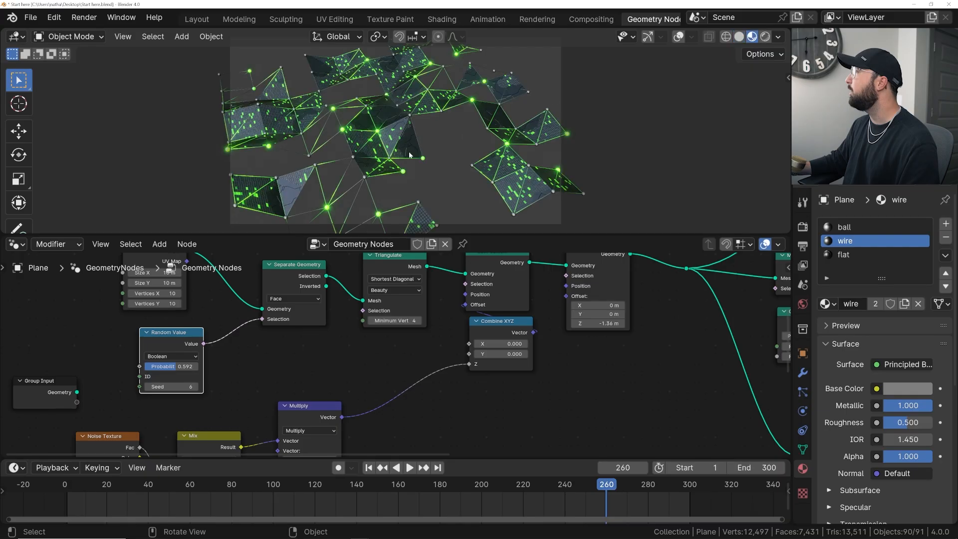
{"action": "scroll", "coordinate": [409, 153], "scroll_direction": "up", "scroll_amount": 3}
{"action": "key", "text": "space"}
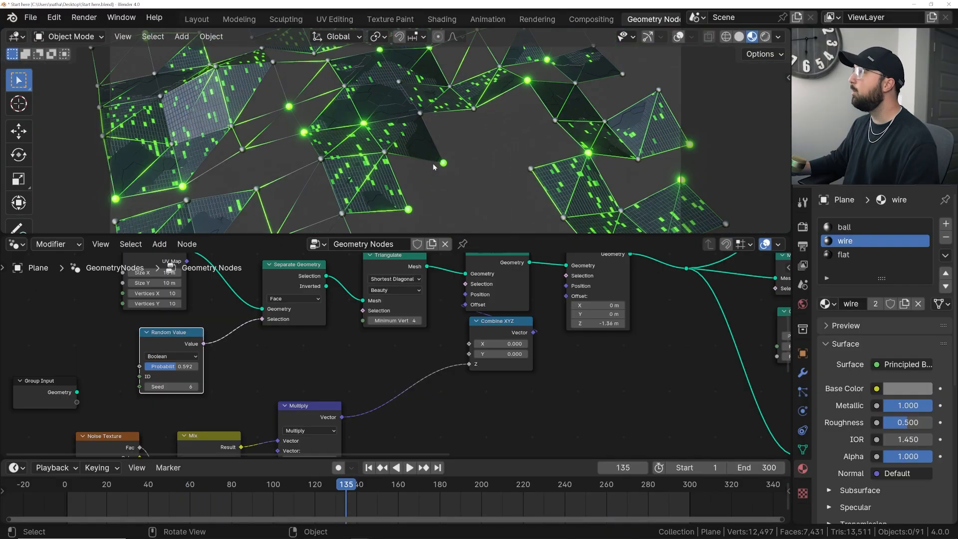
{"action": "scroll", "coordinate": [432, 162], "scroll_direction": "up", "scroll_amount": 5}
{"action": "key", "text": "space"}
{"action": "key", "text": "space"}
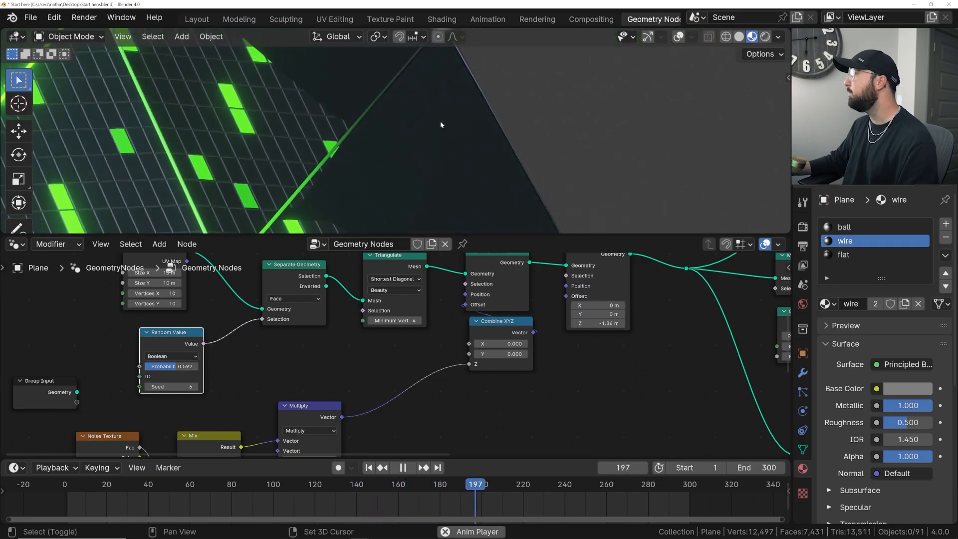
- Light the Material Preview with the last environment in the list of studio HDRIs and stop playback
{"action": "left_click", "coordinate": [778, 36]}
{"action": "left_click", "coordinate": [733, 163]}
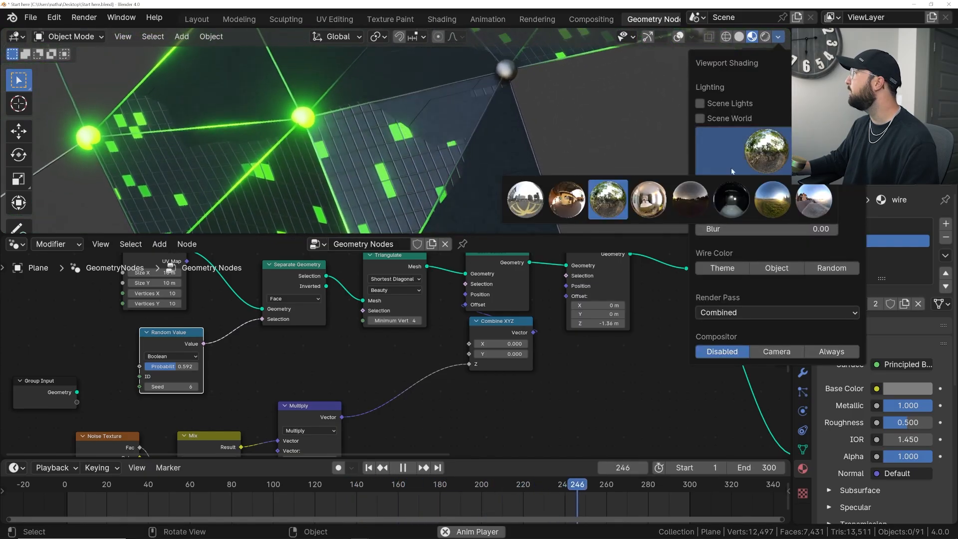
{"action": "left_click", "coordinate": [812, 200]}
{"action": "scroll", "coordinate": [338, 129], "scroll_direction": "up", "scroll_amount": 3}
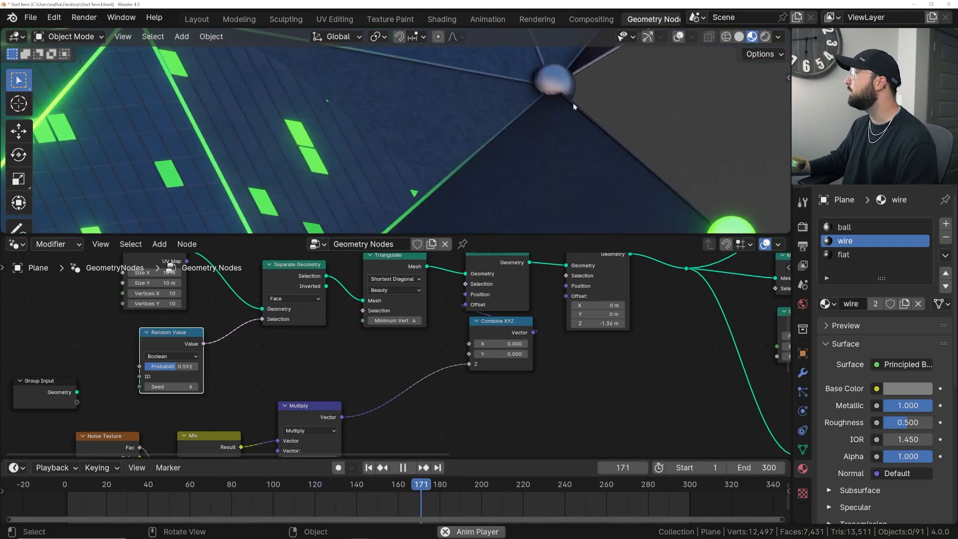
{"action": "key", "text": "space"}
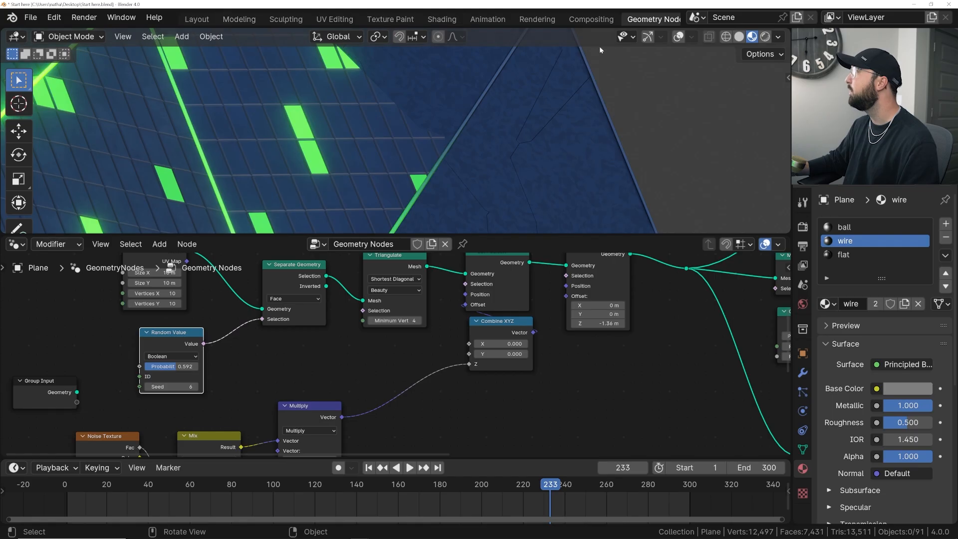
- Open the flat material's node tree in the Shading workspace with all its nodes in view
{"action": "left_click", "coordinate": [442, 20]}
{"action": "left_click", "coordinate": [320, 36]}
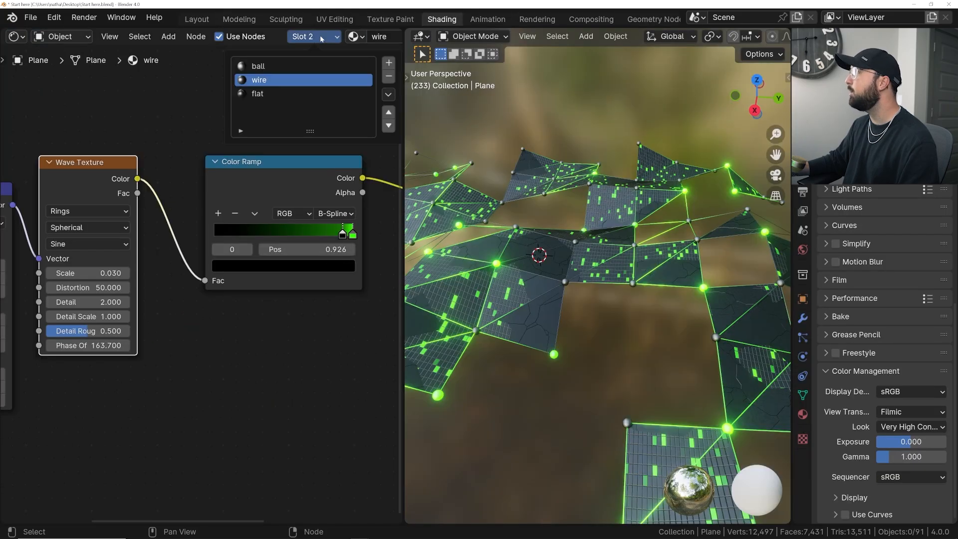
{"action": "left_click", "coordinate": [258, 94]}
{"action": "key", "text": "Home"}
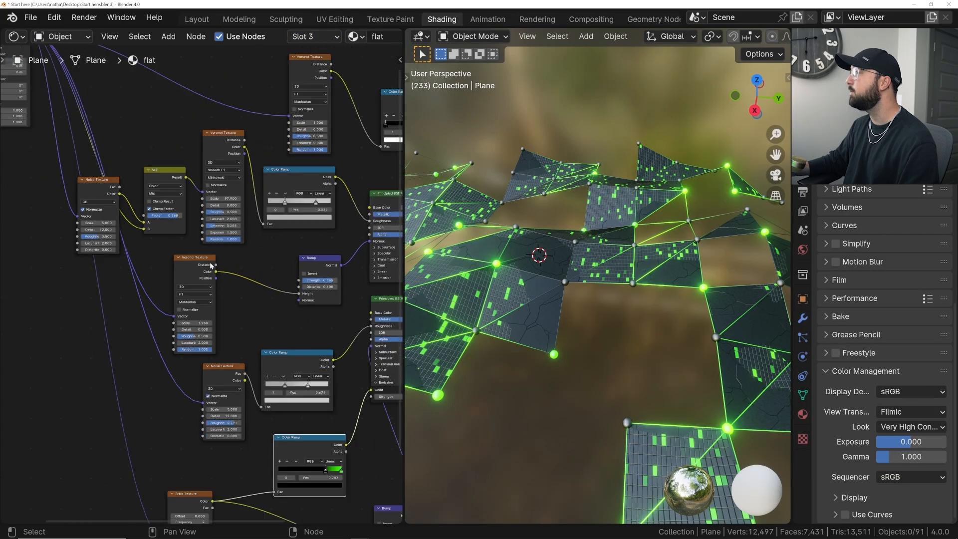
- Examine the flat material's panel pattern on the mesh during playback, from above and up close
{"action": "key", "text": "space"}
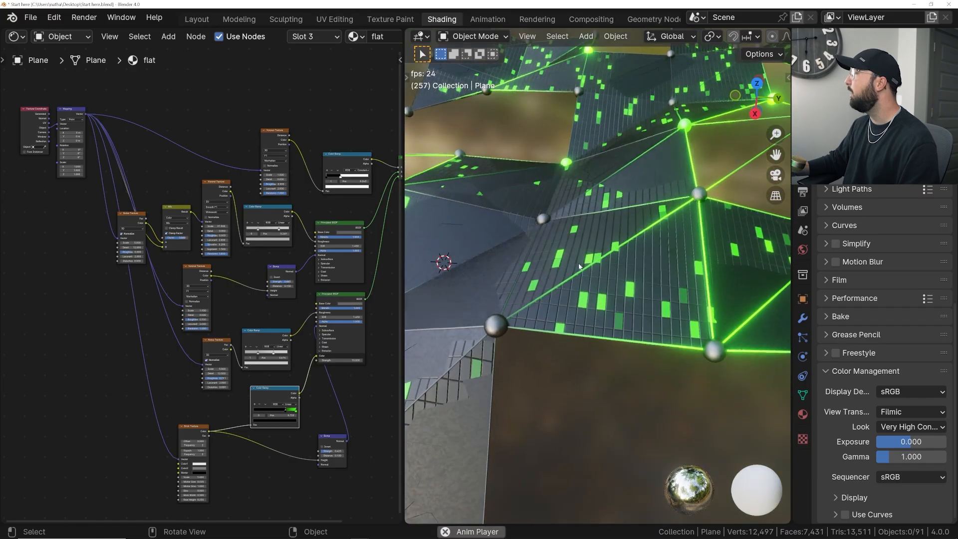
{"action": "middle_click_drag", "start_coordinate": [636, 244], "coordinate": [641, 293]}
{"action": "key", "text": "grave"}
{"action": "left_click", "coordinate": [635, 244]}
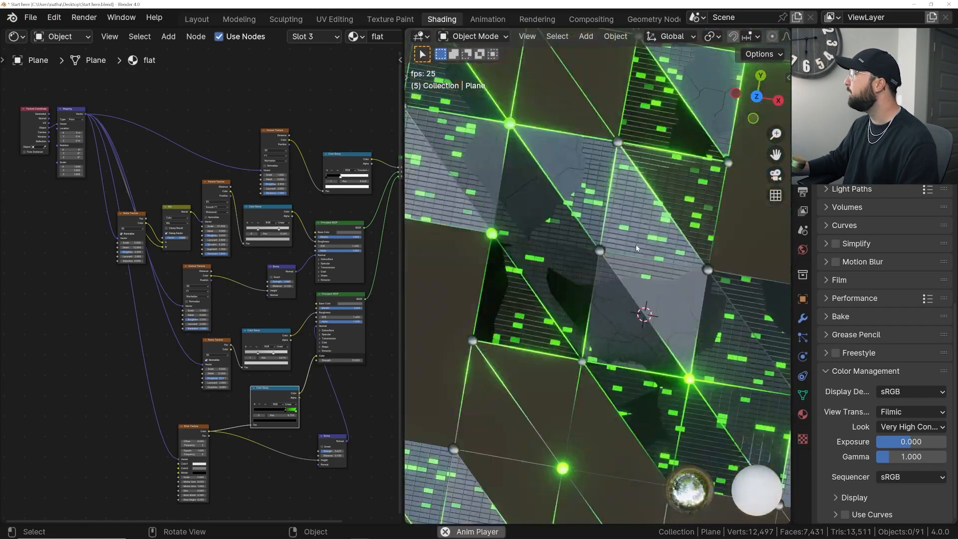
{"action": "scroll", "coordinate": [633, 262], "scroll_direction": "up", "scroll_amount": 3}
{"action": "scroll", "coordinate": [633, 262], "scroll_direction": "up", "scroll_amount": 2}
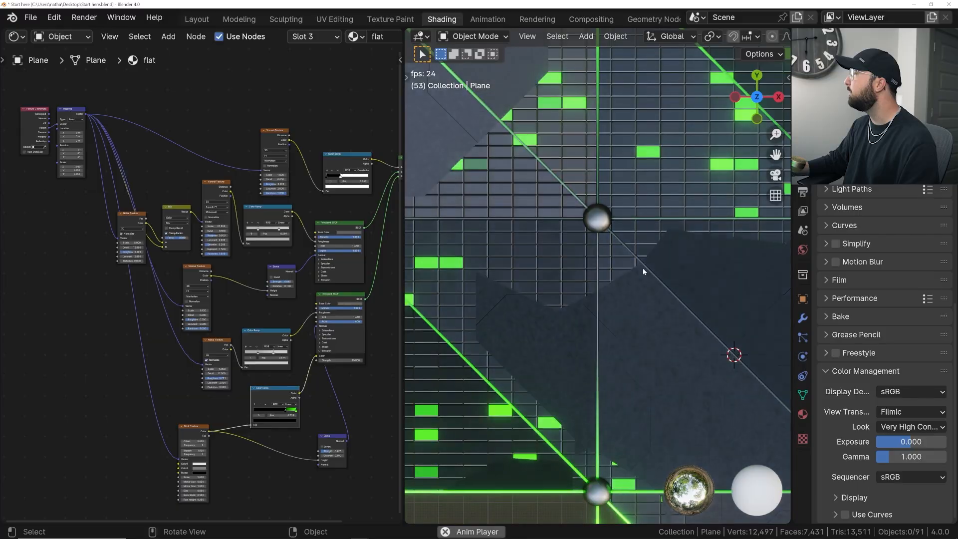
{"action": "scroll", "coordinate": [642, 268], "scroll_direction": "down", "scroll_amount": 3}
{"action": "middle_click_drag", "start_coordinate": [642, 268], "coordinate": [514, 202]}
{"action": "scroll", "coordinate": [611, 230], "scroll_direction": "up", "scroll_amount": 5}
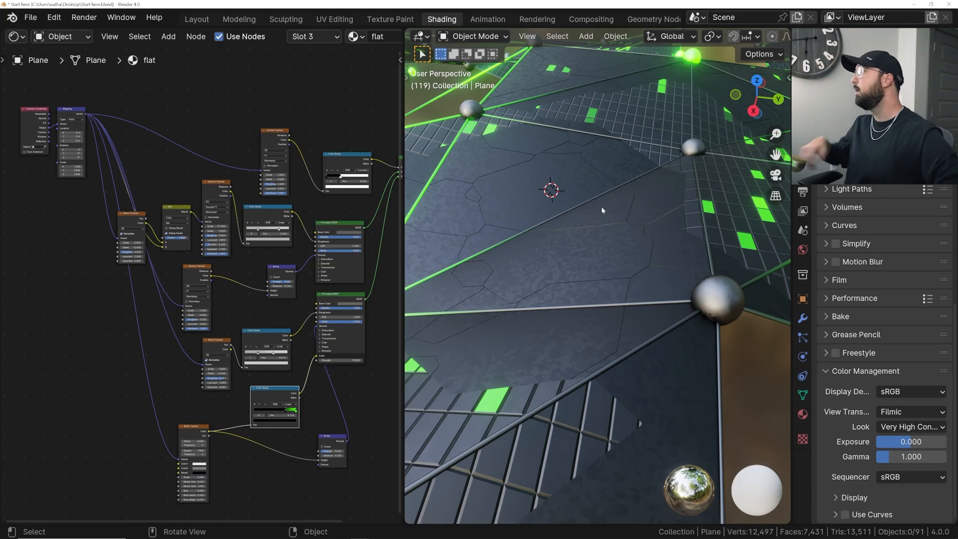
{"action": "middle_click_drag", "start_coordinate": [601, 206], "coordinate": [581, 257]}
{"action": "scroll", "coordinate": [583, 264], "scroll_direction": "up", "scroll_amount": 5}
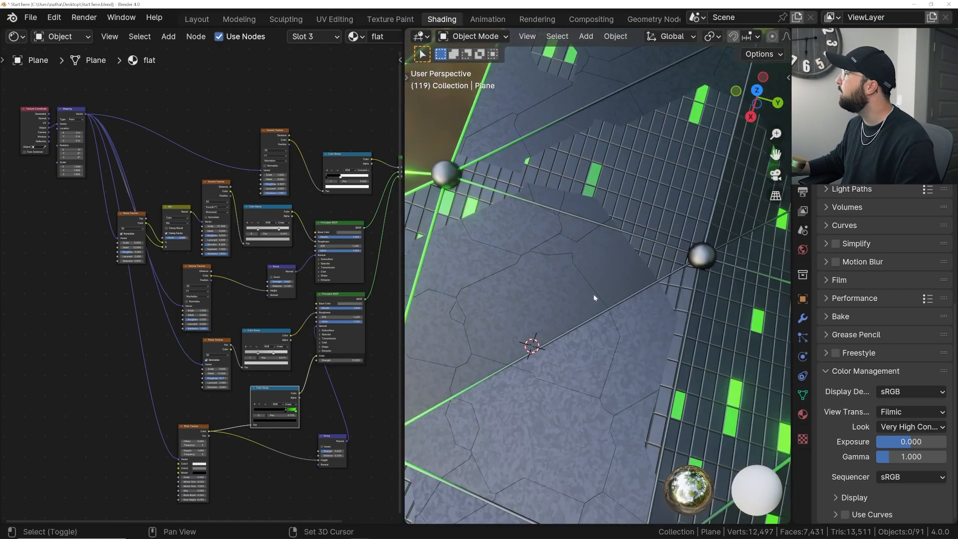
{"action": "middle_click_drag", "start_coordinate": [591, 292], "coordinate": [598, 262], "text": "shift"}
{"action": "scroll", "coordinate": [599, 261], "scroll_direction": "up", "scroll_amount": 2}
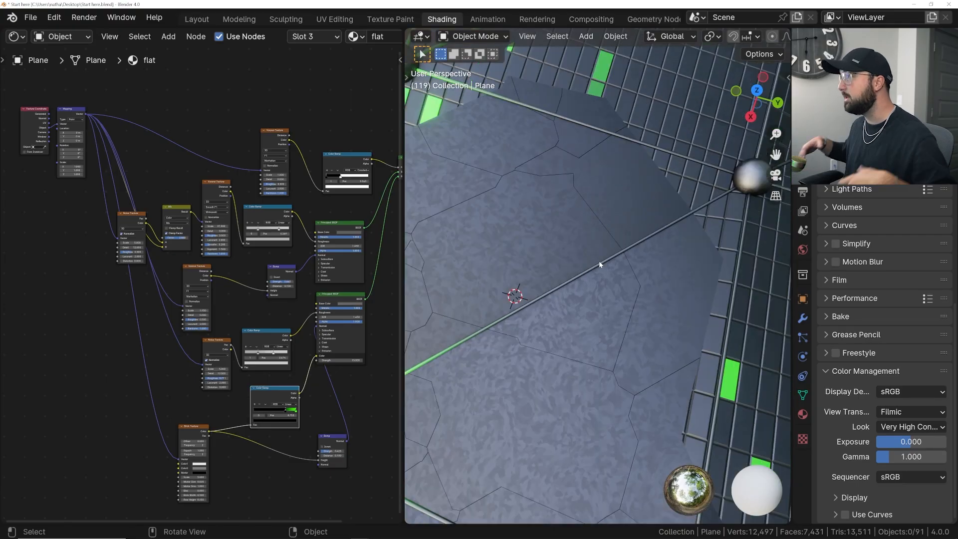
- Move the Texture Coordinate and Mapping nodes well ahead of the texture nodes, level with the upper Noise Texture
{"action": "left_click_drag", "start_coordinate": [38, 96], "coordinate": [88, 142]}
{"action": "middle_click_drag", "start_coordinate": [87, 142], "coordinate": [131, 124]}
{"action": "key", "text": "g"}
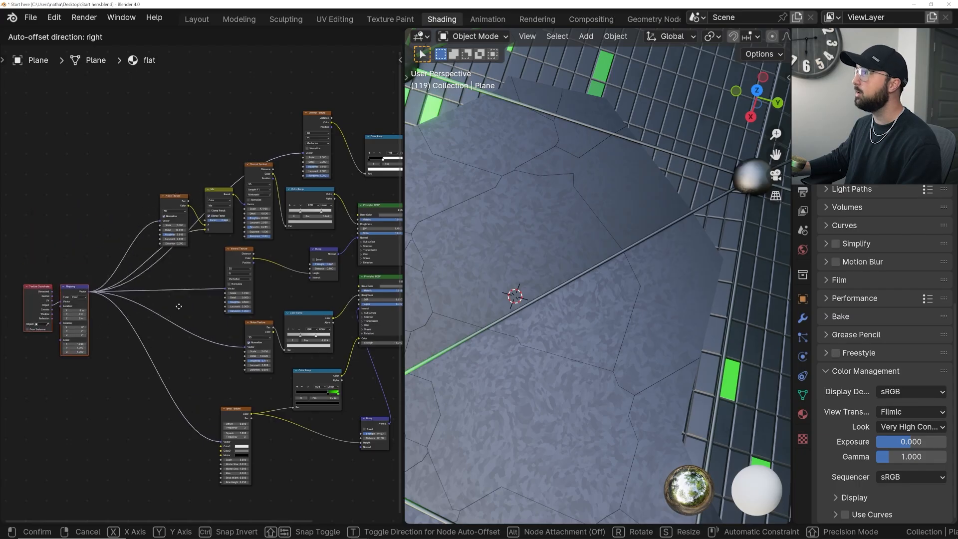
{"action": "left_click", "coordinate": [137, 227]}
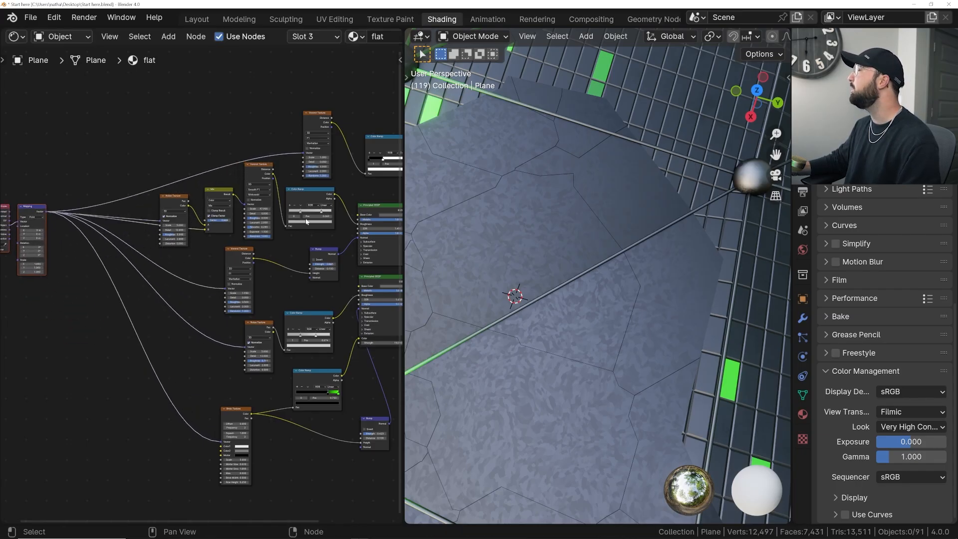
- Set the uppermost Voronoi Texture and the Smooth F1 Voronoi Texture of the flat material to 2D
{"action": "scroll", "coordinate": [278, 212], "scroll_direction": "up", "scroll_amount": 2}
{"action": "scroll", "coordinate": [632, 258], "scroll_direction": "down", "scroll_amount": 7}
{"action": "middle_click_drag", "start_coordinate": [603, 277], "coordinate": [605, 251]}
{"action": "scroll", "coordinate": [600, 247], "scroll_direction": "up", "scroll_amount": 3}
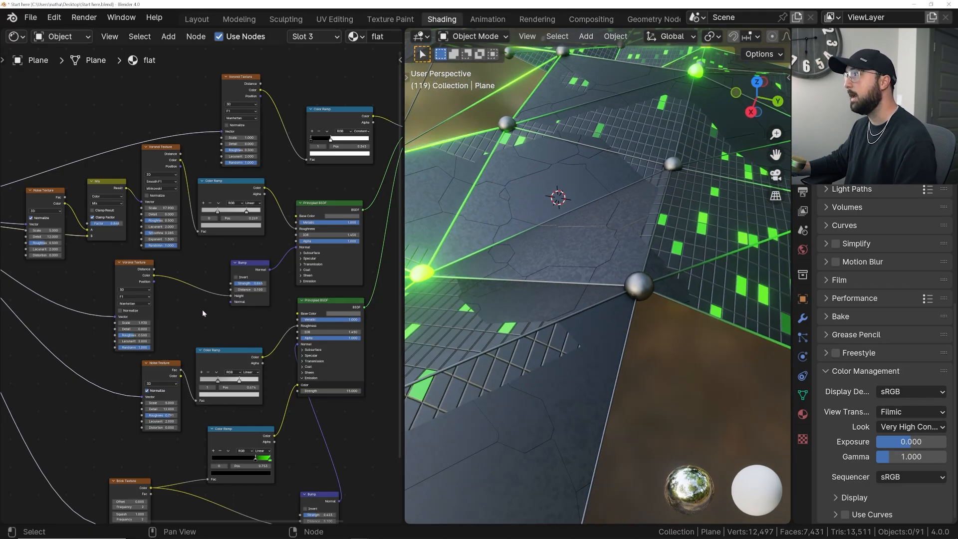
{"action": "scroll", "coordinate": [193, 307], "scroll_direction": "up", "scroll_amount": 2}
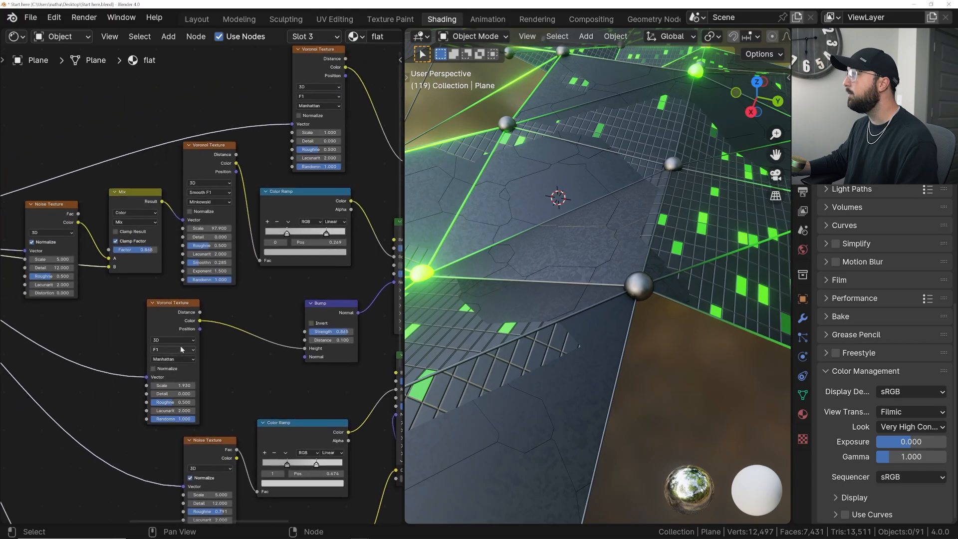
{"action": "middle_click_drag", "start_coordinate": [311, 87], "coordinate": [252, 136]}
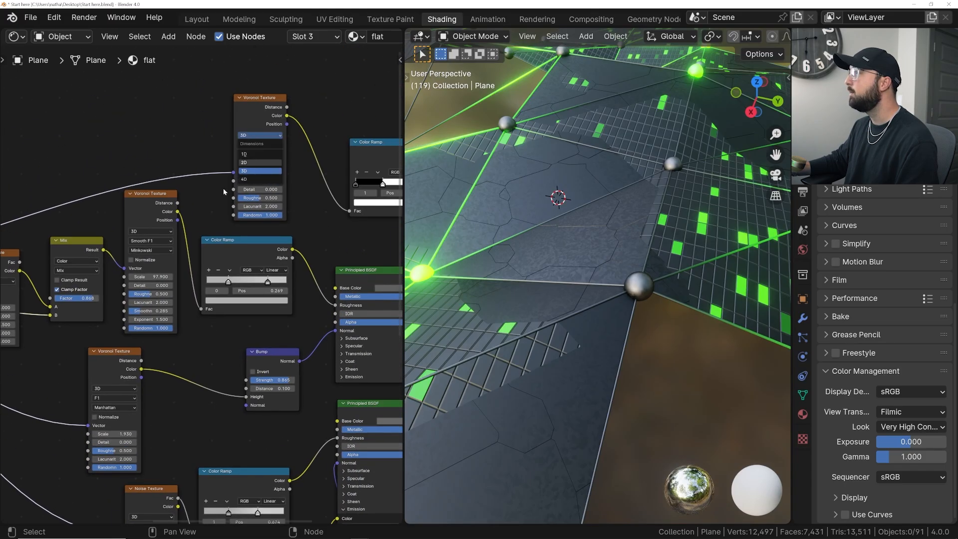
{"action": "left_click", "coordinate": [254, 163]}
{"action": "left_click", "coordinate": [155, 231]}
{"action": "left_click", "coordinate": [140, 259]}
{"action": "middle_click_drag", "start_coordinate": [132, 262], "coordinate": [245, 250]}
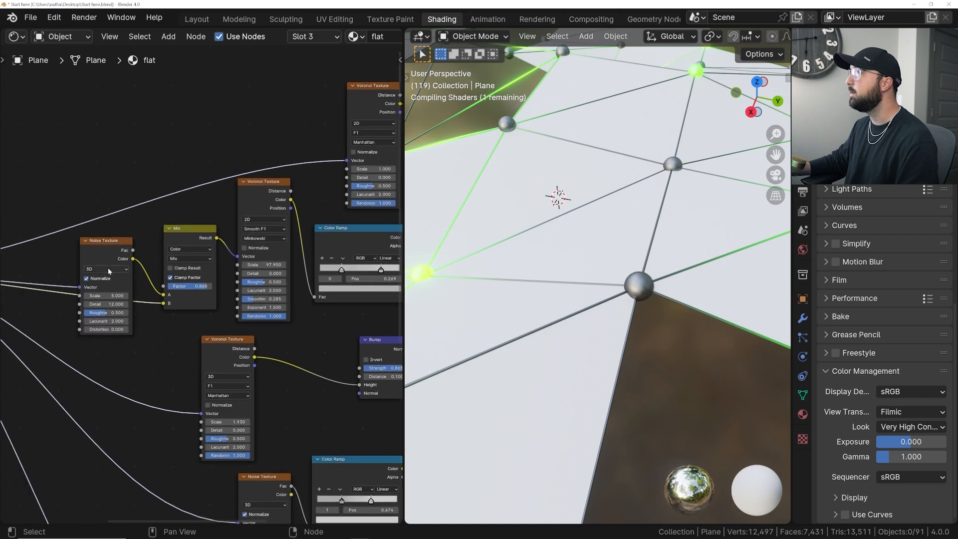
- Set the Noise Texture feeding the Mix node and the Voronoi Texture feeding the Bump node to 2D
{"action": "left_click", "coordinate": [91, 296]}
{"action": "middle_click_drag", "start_coordinate": [227, 377], "coordinate": [220, 312]}
{"action": "left_click", "coordinate": [220, 312]}
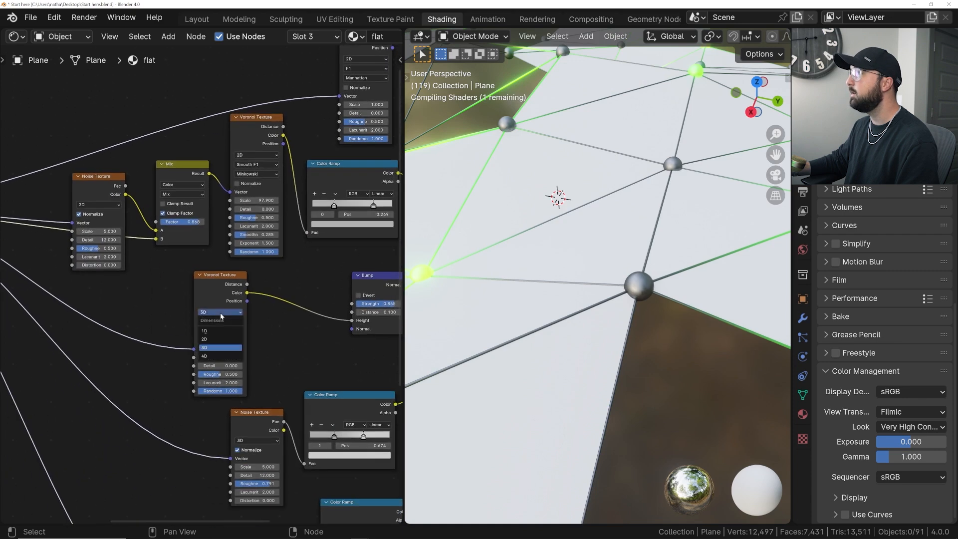
{"action": "left_click", "coordinate": [208, 340]}
- Set the Noise Texture feeding the second shader's roughness Color Ramp to 2D
{"action": "middle_click_drag", "start_coordinate": [259, 433], "coordinate": [170, 330]}
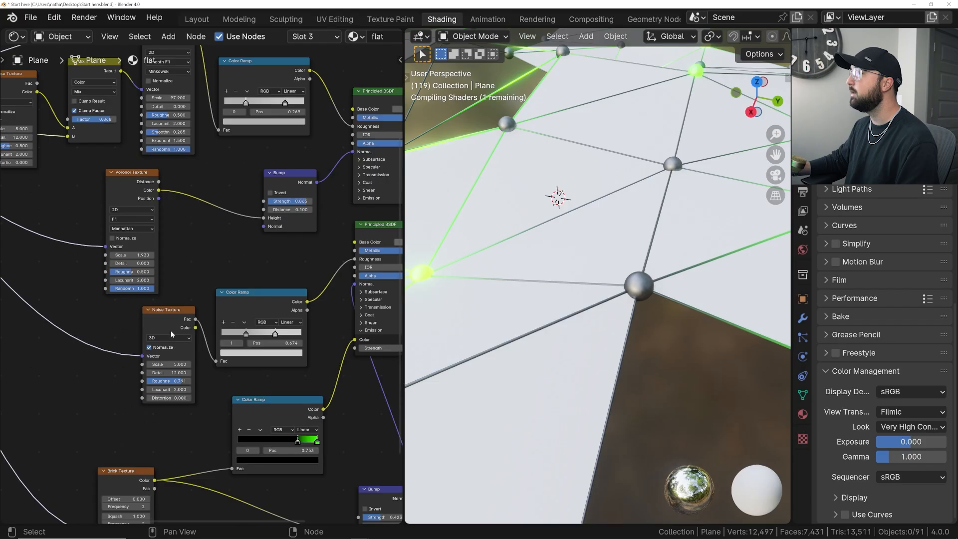
{"action": "middle_click_drag", "start_coordinate": [188, 373], "coordinate": [203, 248]}
{"action": "scroll", "coordinate": [331, 273], "scroll_direction": "down", "scroll_amount": 2}
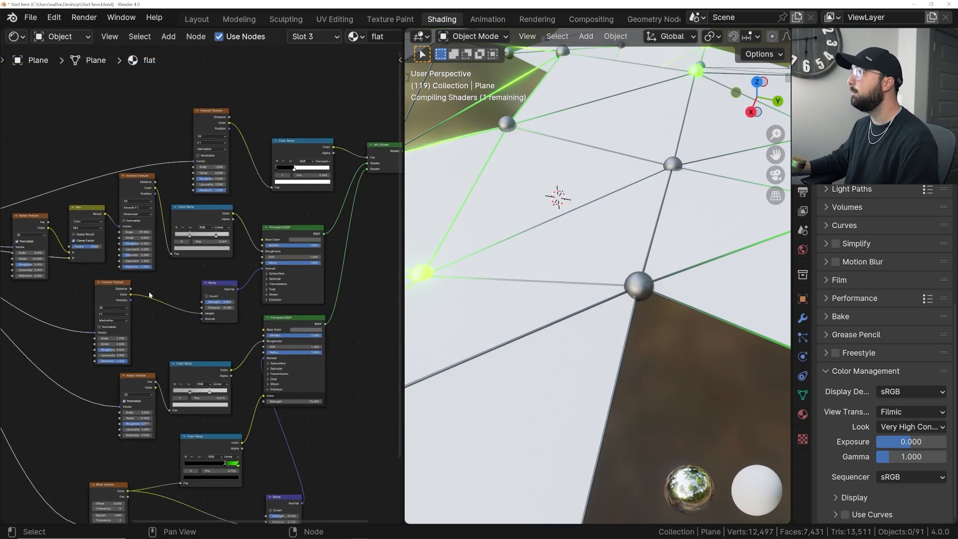
{"action": "middle_click_drag", "start_coordinate": [84, 235], "coordinate": [151, 211]}
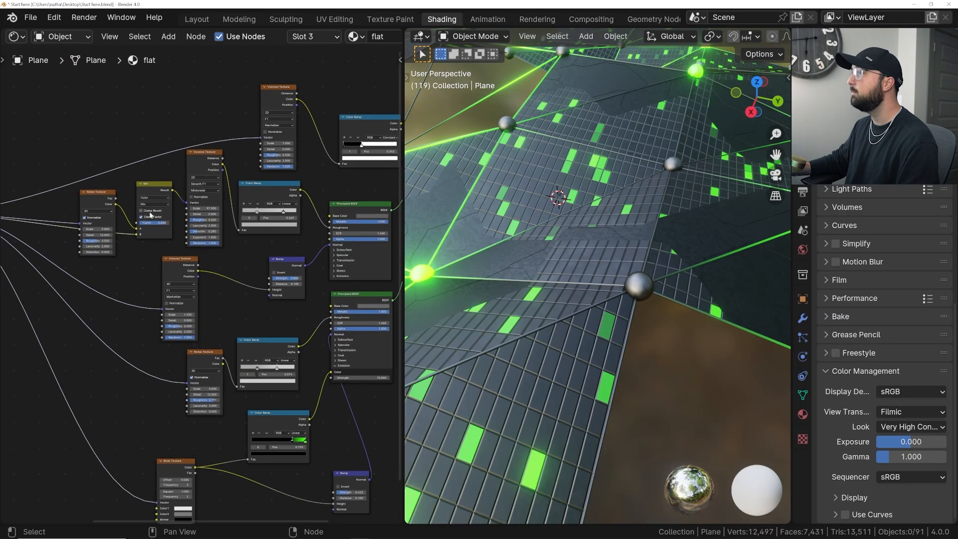
{"action": "scroll", "coordinate": [256, 358], "scroll_direction": "down", "scroll_amount": 2}
- Play the animation and examine how the 2D textures sit on the moving faces
{"action": "key", "text": "space"}
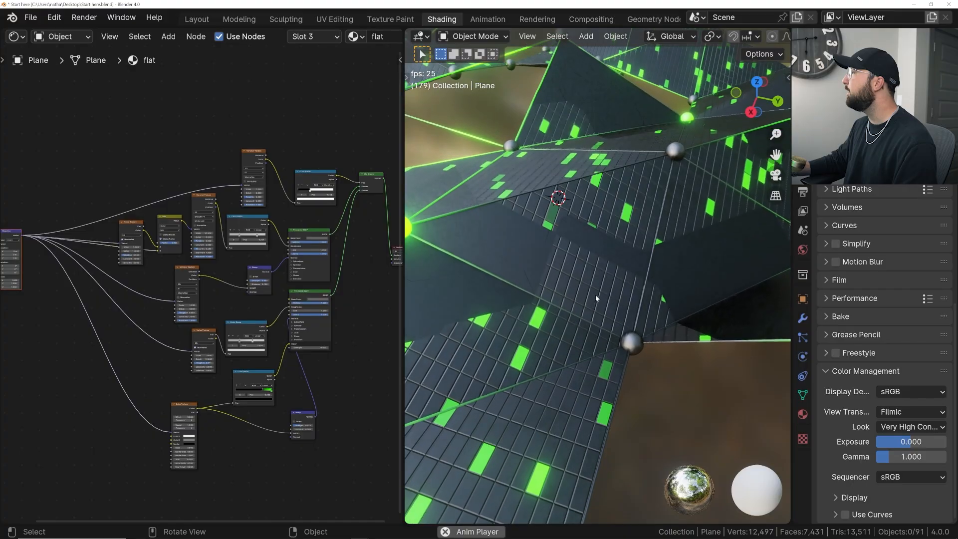
{"action": "key", "text": "space"}
{"action": "key", "text": "space"}
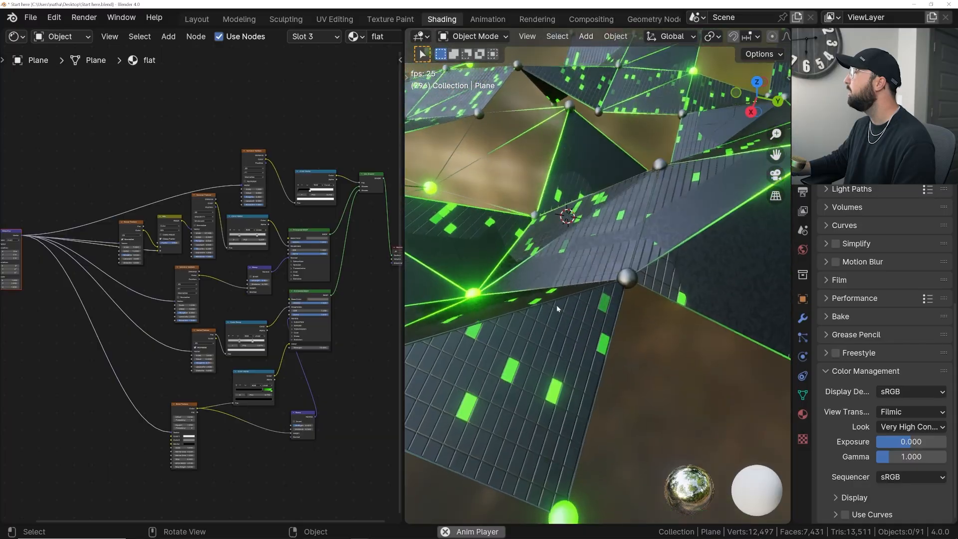
{"action": "scroll", "coordinate": [193, 337], "scroll_direction": "up", "scroll_amount": 3}
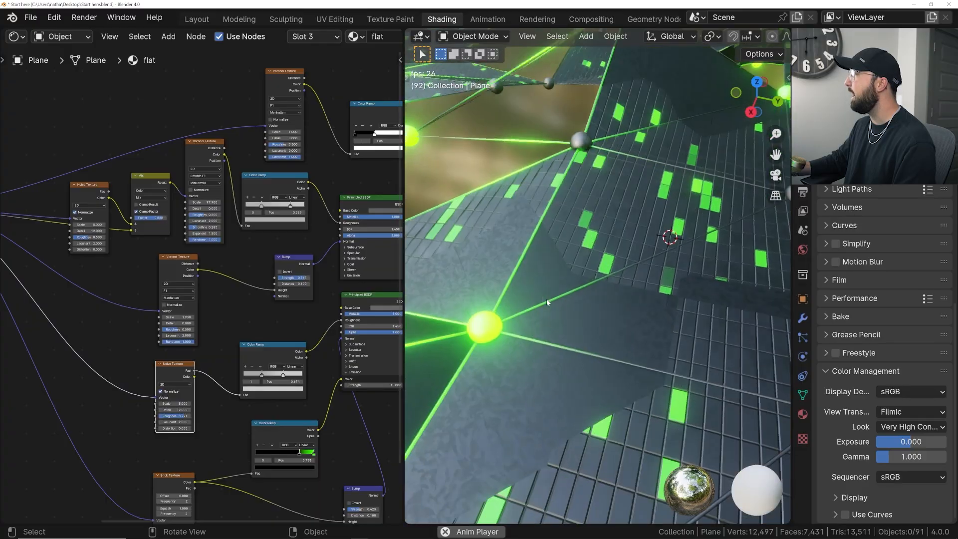
{"action": "middle_click_drag", "start_coordinate": [549, 297], "coordinate": [573, 301]}
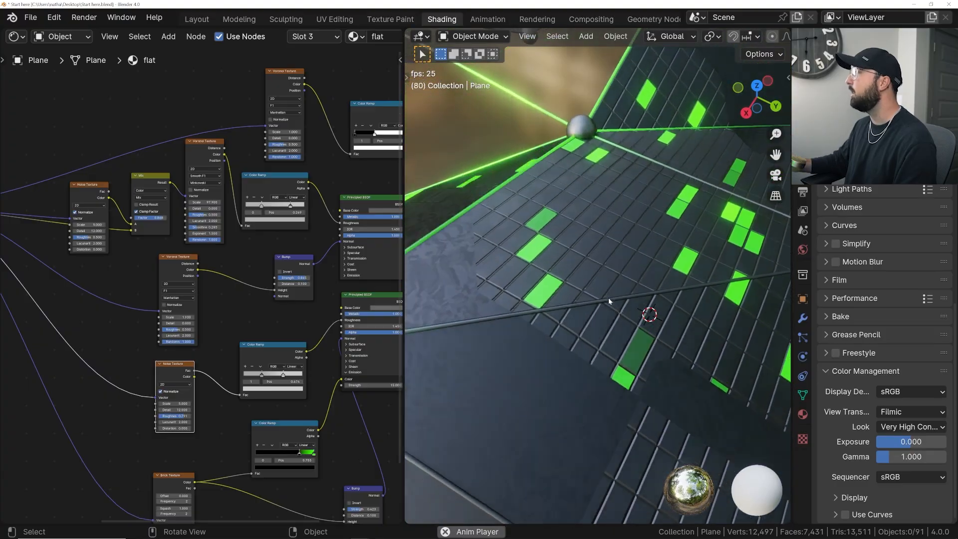
{"action": "key", "text": "space"}
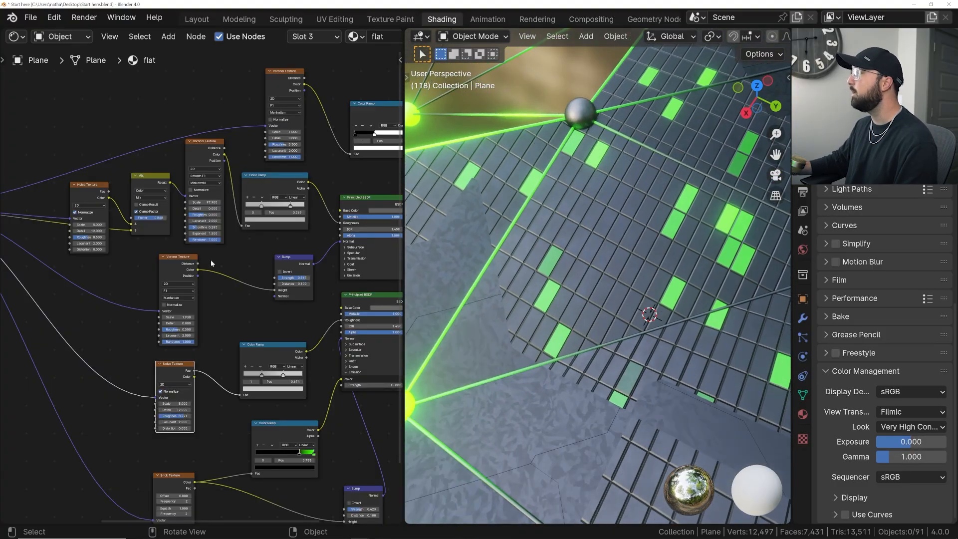
- Inspect the dimension options of the Voronoi Texture feeding the Bump node and review the whole mesh during brief playback
{"action": "scroll", "coordinate": [211, 259], "scroll_direction": "up", "scroll_amount": 5}
{"action": "left_click", "coordinate": [143, 282]}
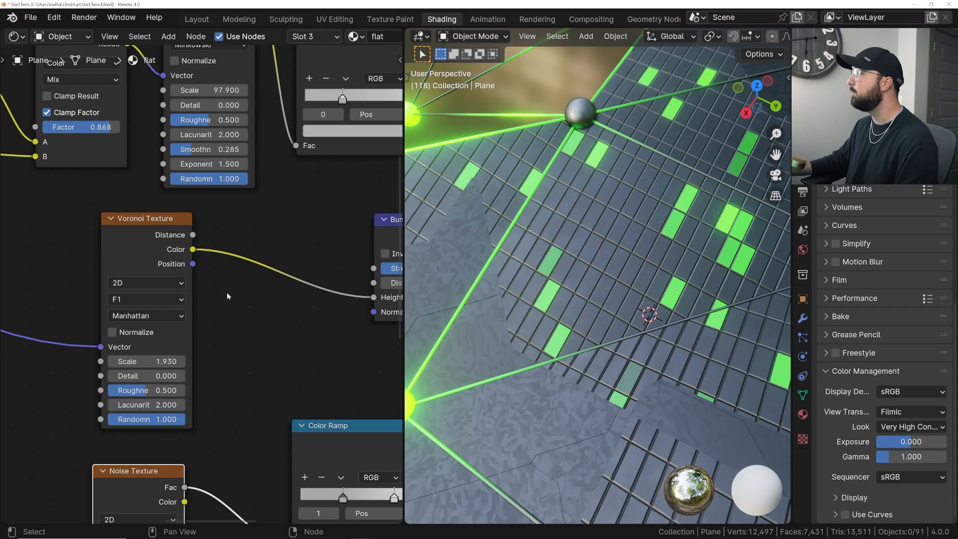
{"action": "left_click", "coordinate": [128, 284]}
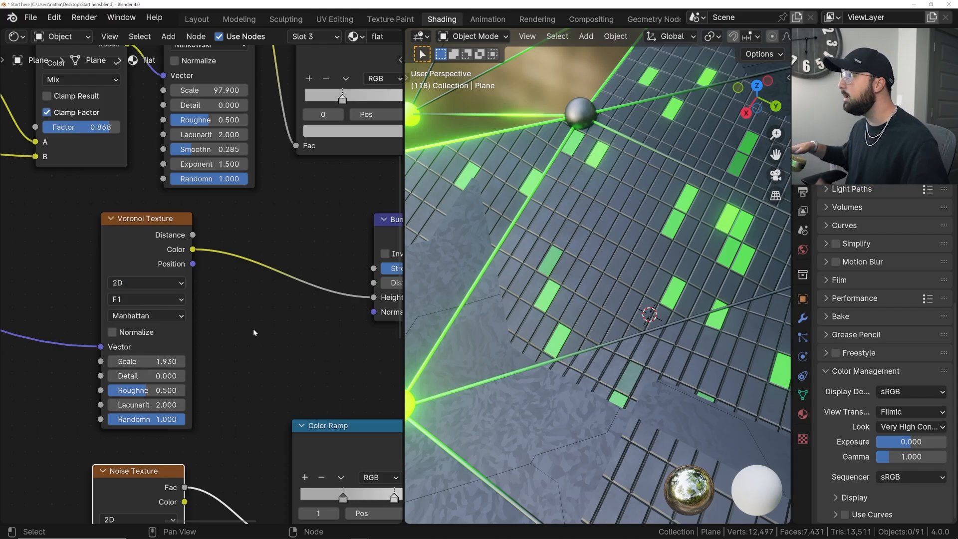
{"action": "scroll", "coordinate": [686, 258], "scroll_direction": "down", "scroll_amount": 6}
{"action": "scroll", "coordinate": [677, 282], "scroll_direction": "down", "scroll_amount": 5}
{"action": "scroll", "coordinate": [678, 281], "scroll_direction": "up", "scroll_amount": 8}
{"action": "key", "text": "space"}
{"action": "key", "text": "space"}
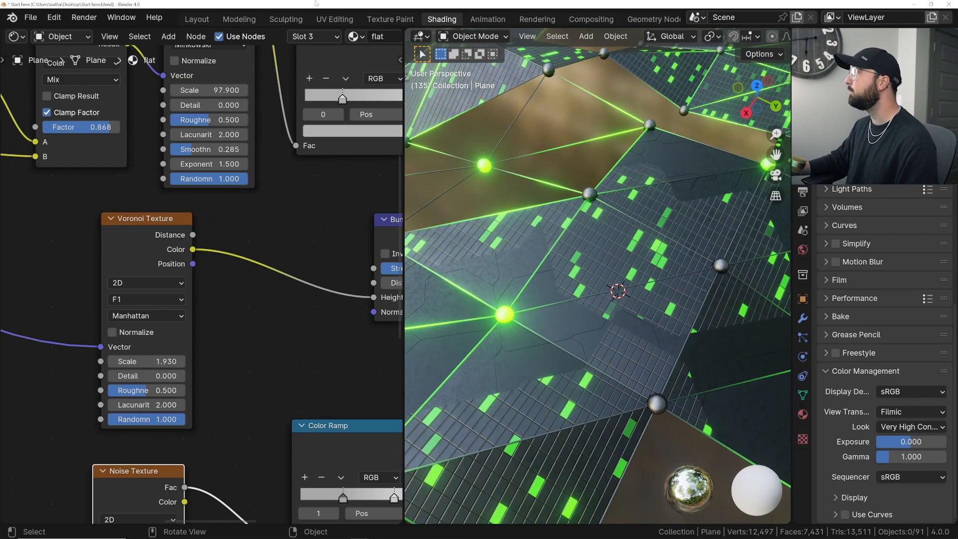
{"action": "scroll", "coordinate": [553, 174], "scroll_direction": "down", "scroll_amount": 5}
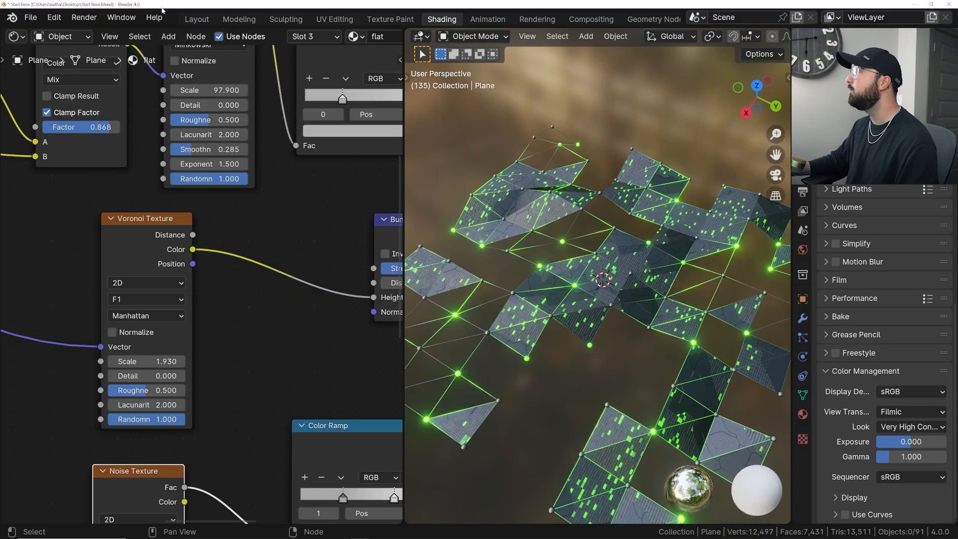
- Return to the Layout workspace and select the camera
{"action": "left_click", "coordinate": [196, 19]}
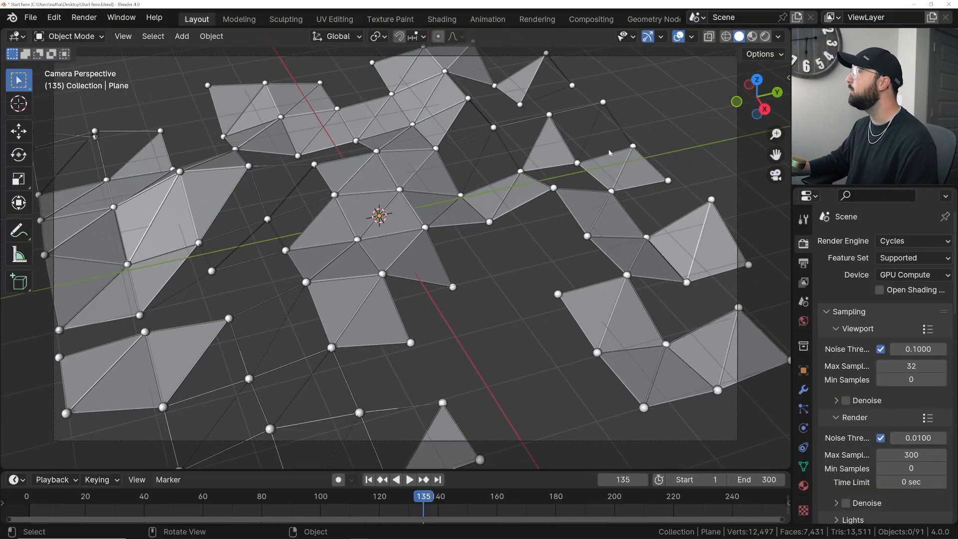
{"action": "left_click", "coordinate": [848, 87]}
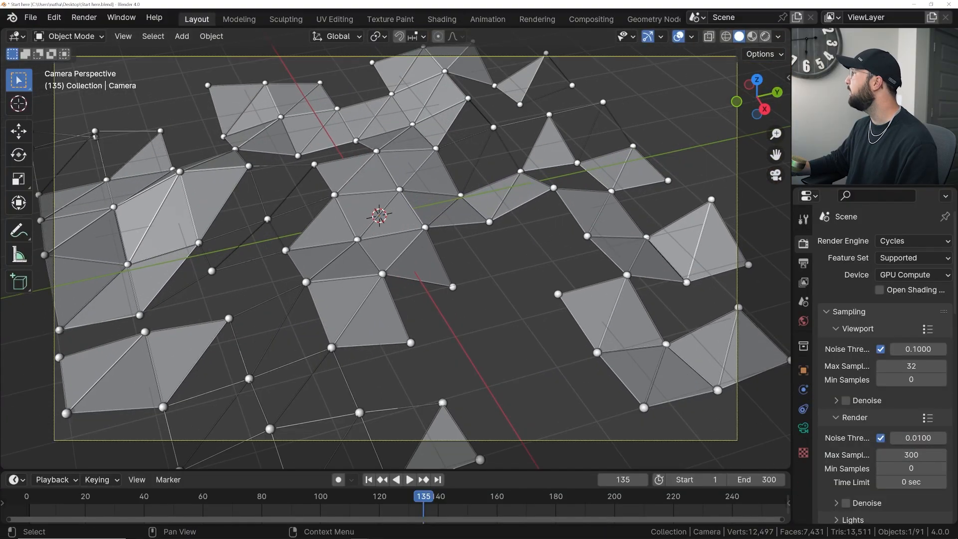
- Set the camera's lens type to Orthographic
{"action": "left_click", "coordinate": [802, 428]}
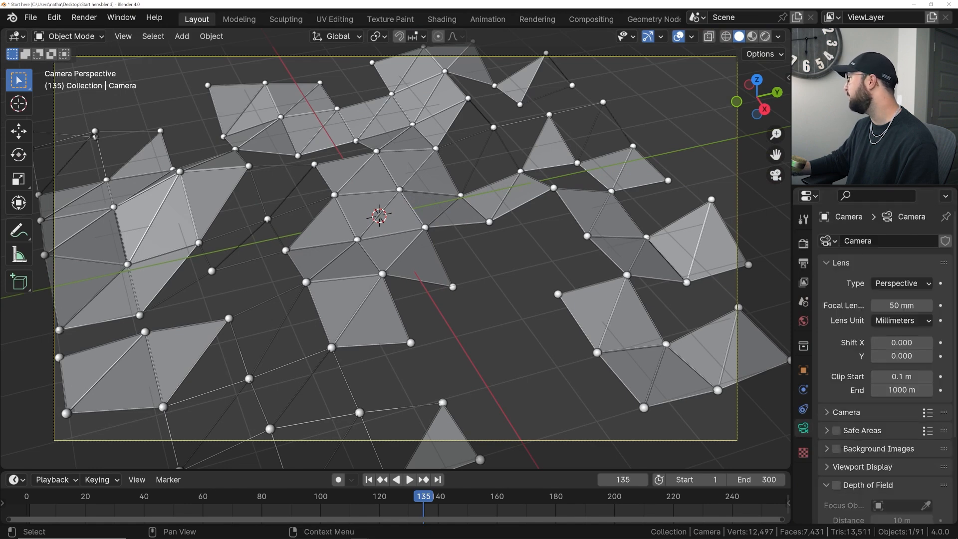
{"action": "left_click", "coordinate": [892, 285]}
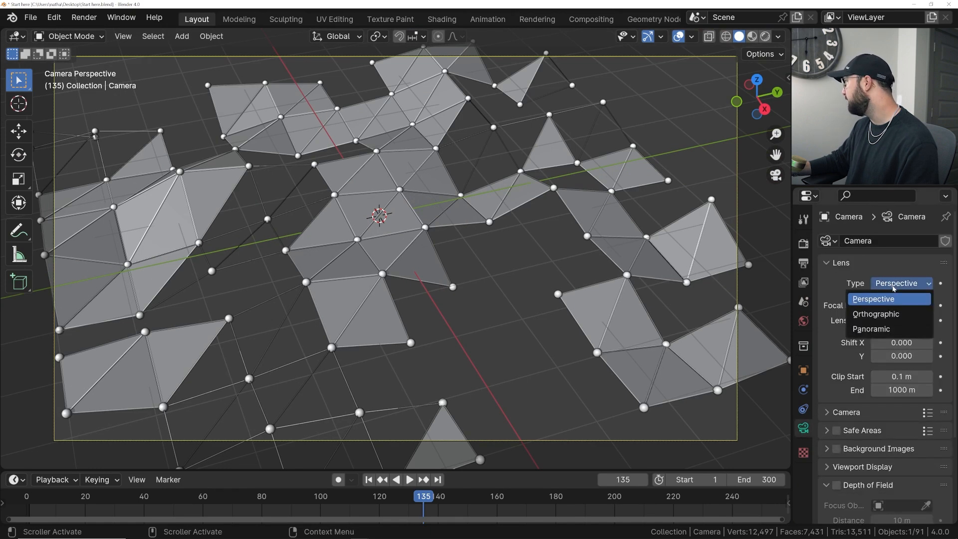
{"action": "left_click", "coordinate": [883, 314]}
- Move the orthographic camera about 0.5 m, mostly upward, to shift its framing of the mesh
{"action": "scroll", "coordinate": [435, 199], "scroll_direction": "down", "scroll_amount": 3}
{"action": "mouse_move", "coordinate": [435, 196]}
{"action": "middle_mouse_down"}
{"action": "mouse_move", "coordinate": [435, 177]}
{"action": "mouse_move", "coordinate": [452, 203]}
{"action": "middle_mouse_up"}
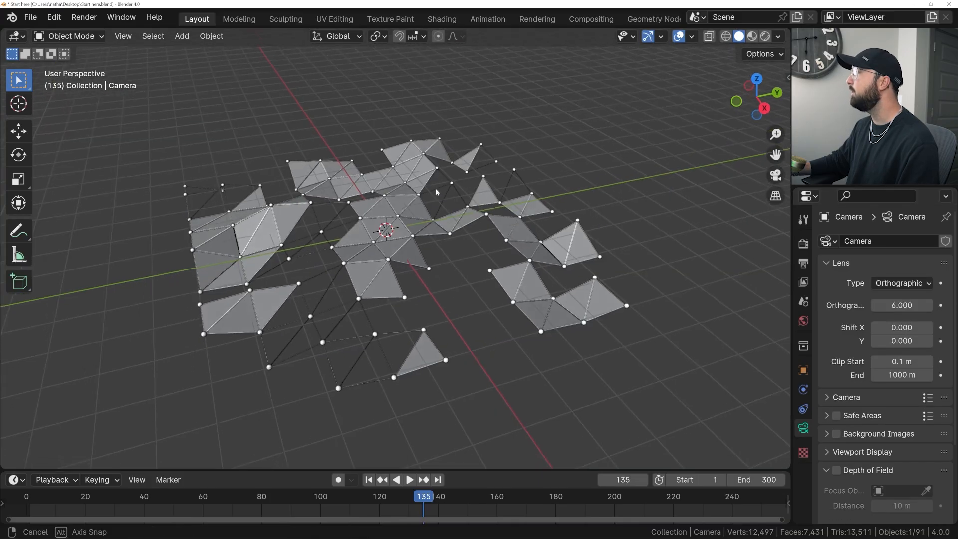
{"action": "key", "text": "KP_0"}
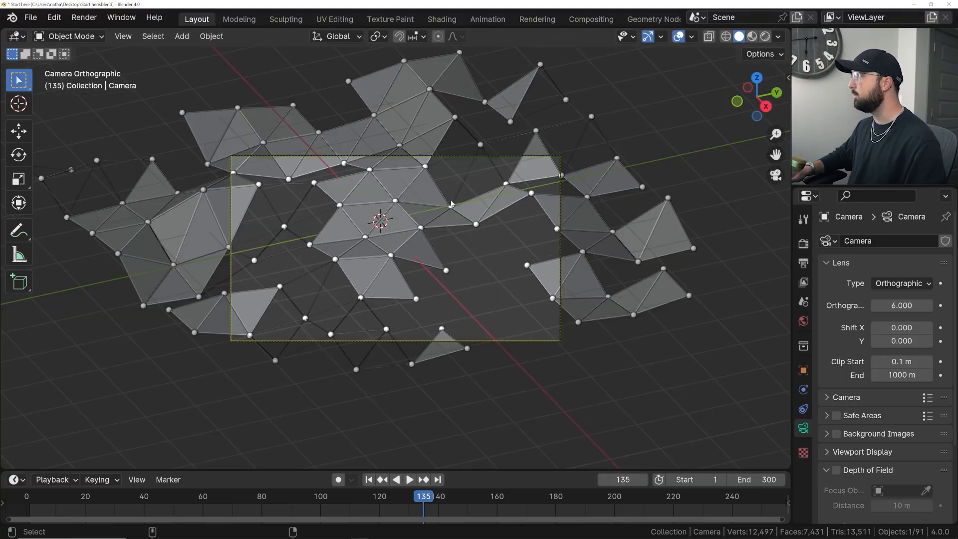
{"action": "key", "text": "g"}
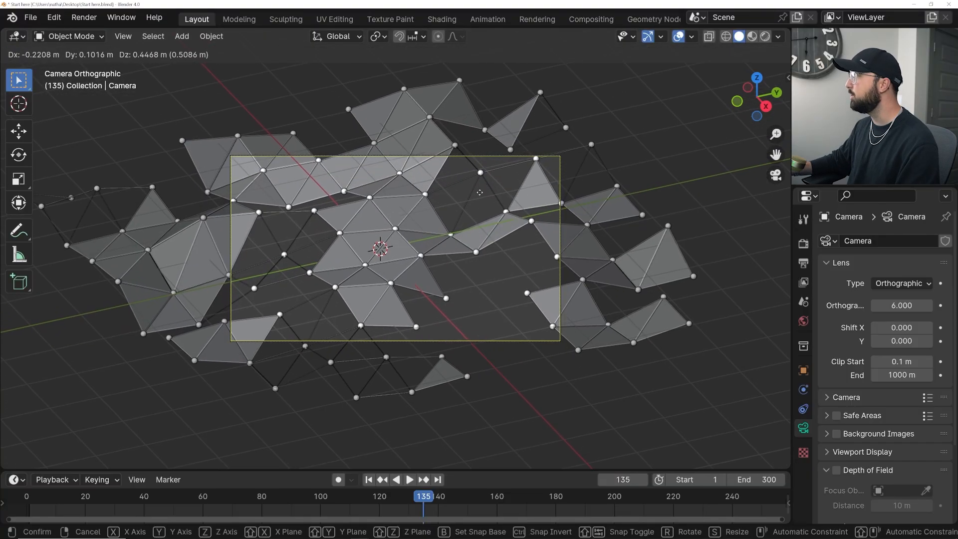
{"action": "left_click", "coordinate": [480, 191]}
- Select the plexus plane and set all three values of its geometry-nodes Multiply node to 3.230
{"action": "scroll", "coordinate": [480, 191], "scroll_direction": "up", "scroll_amount": 3}
{"action": "left_click", "coordinate": [418, 237]}
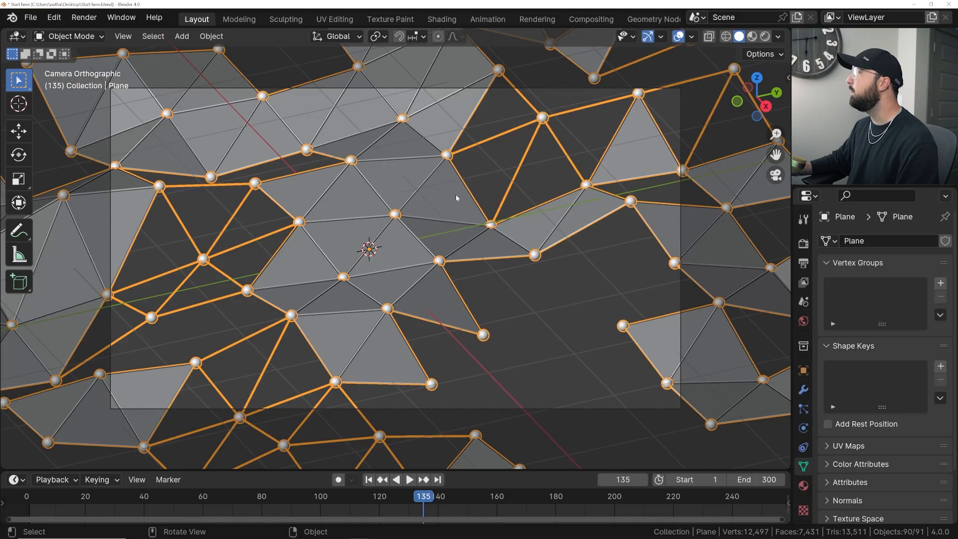
{"action": "scroll", "coordinate": [408, 241], "scroll_direction": "up", "scroll_amount": 4}
{"action": "scroll", "coordinate": [408, 242], "scroll_direction": "down", "scroll_amount": 4}
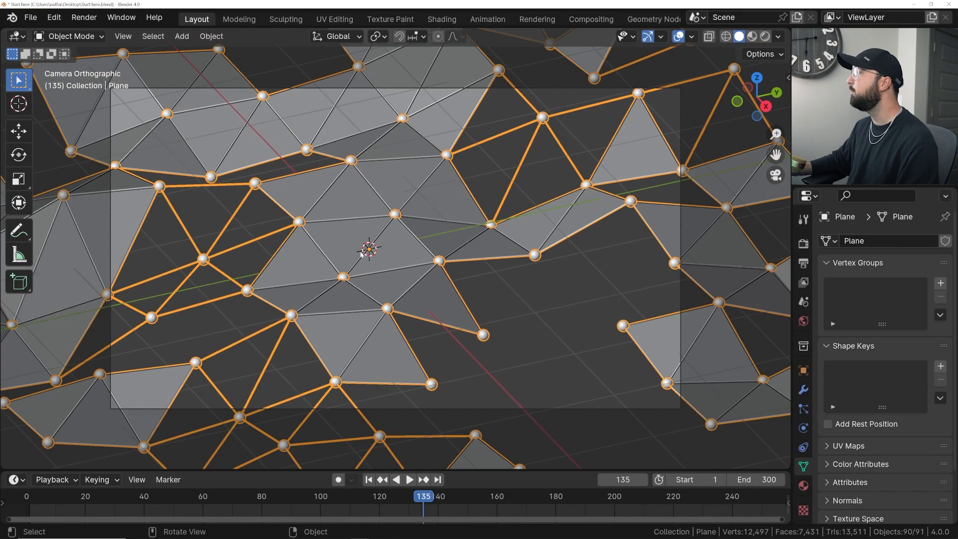
{"action": "scroll", "coordinate": [359, 255], "scroll_direction": "up", "scroll_amount": 2}
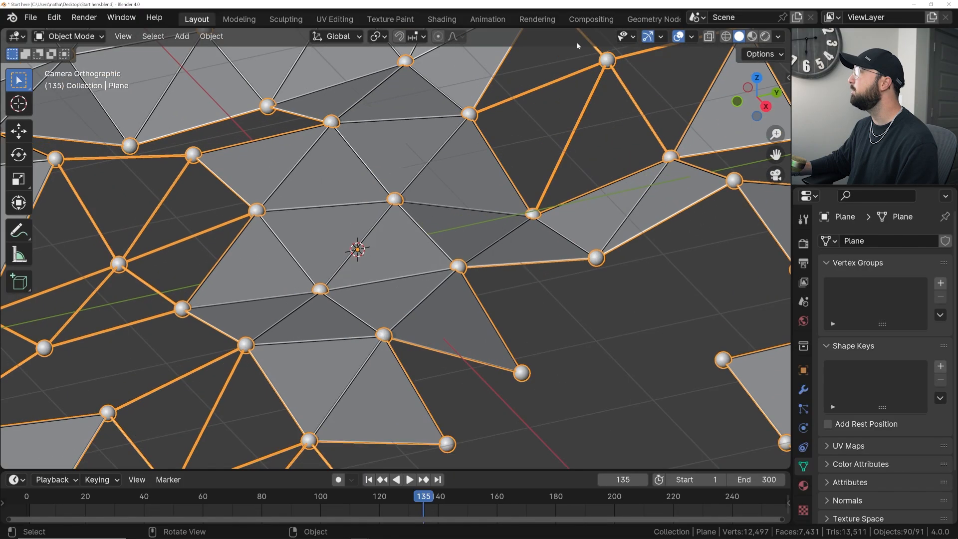
{"action": "left_click", "coordinate": [651, 19]}
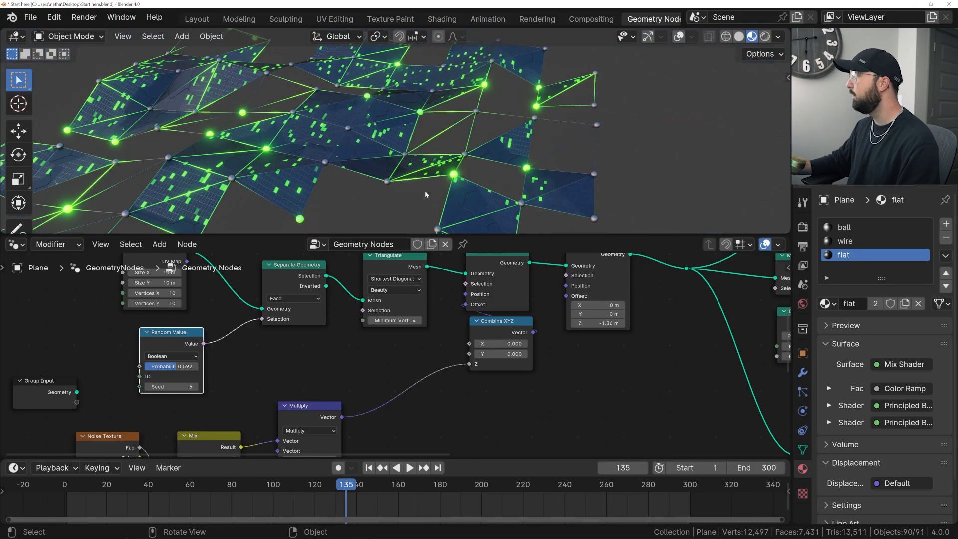
{"action": "scroll", "coordinate": [407, 370], "scroll_direction": "down", "scroll_amount": 4}
{"action": "middle_click_drag", "start_coordinate": [513, 358], "coordinate": [368, 292]}
{"action": "middle_click_drag", "start_coordinate": [244, 337], "coordinate": [366, 325]}
{"action": "scroll", "coordinate": [326, 321], "scroll_direction": "up", "scroll_amount": 10}
{"action": "left_click_drag", "start_coordinate": [238, 333], "coordinate": [278, 332], "text": "shift"}
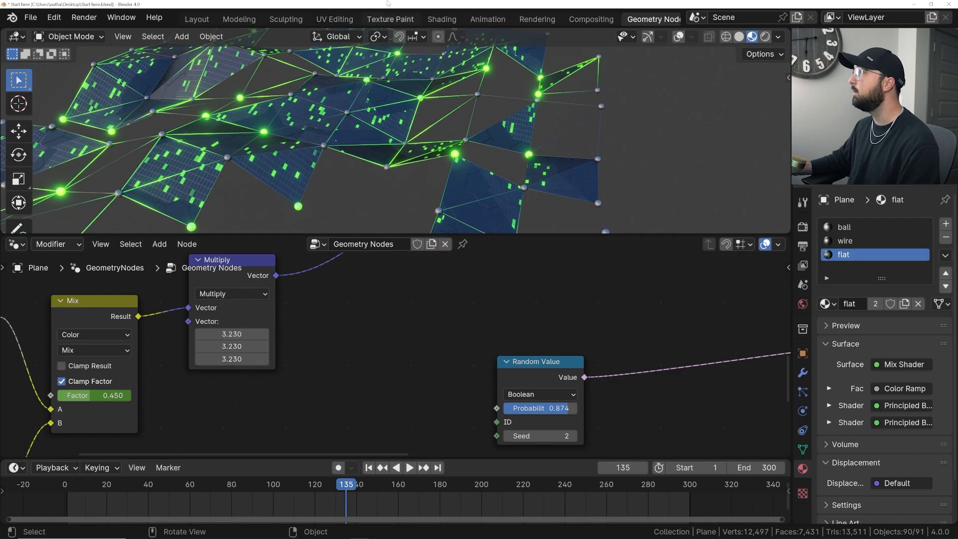
- Return to the Layout workspace, select the camera and move it to reframe the displaced mesh
{"action": "left_click", "coordinate": [192, 19]}
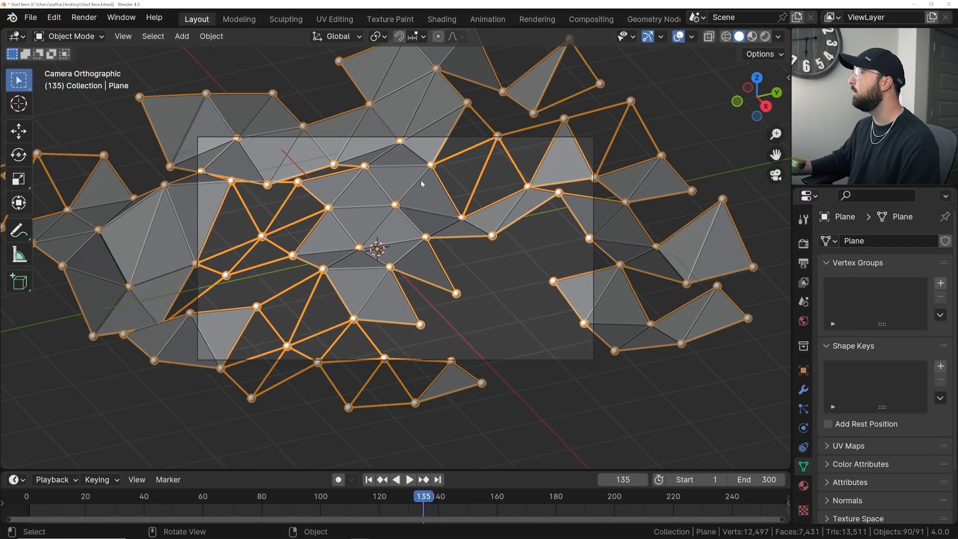
{"action": "left_click", "coordinate": [843, 84]}
{"action": "key", "text": "g"}
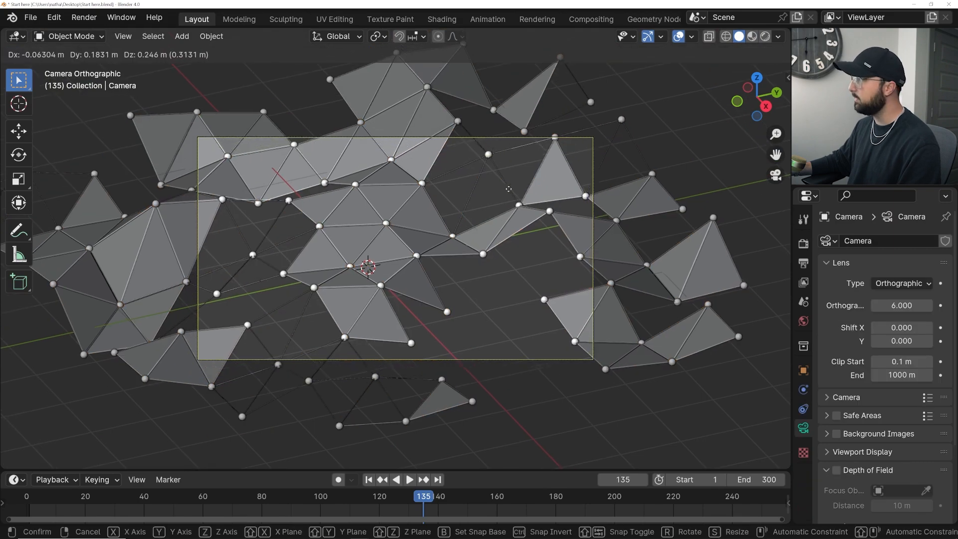
{"action": "left_click", "coordinate": [474, 222]}
- Play the animation through the camera to check the framing, and switch the viewport to rendered shading
{"action": "key", "text": "space"}
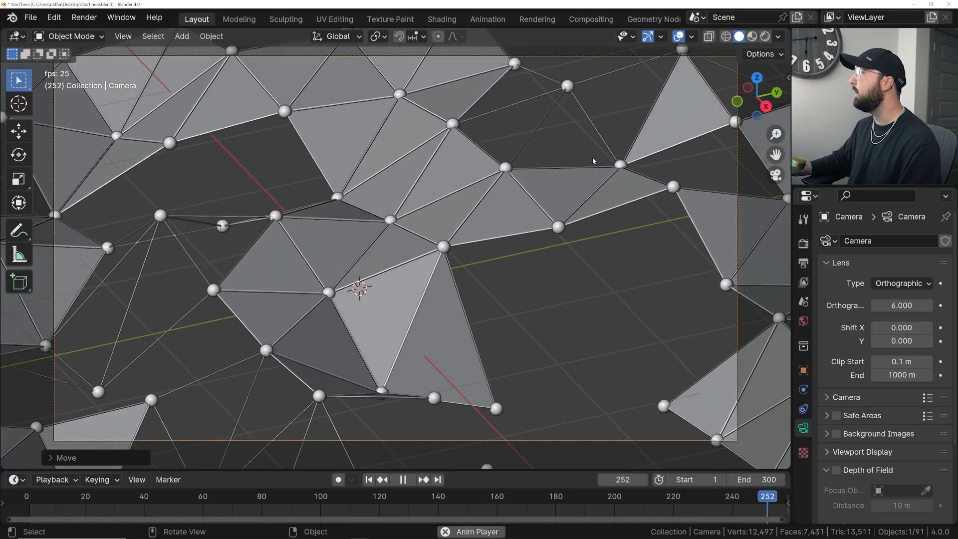
{"action": "key", "text": "space"}
{"action": "scroll", "coordinate": [591, 157], "scroll_direction": "down", "scroll_amount": 4}
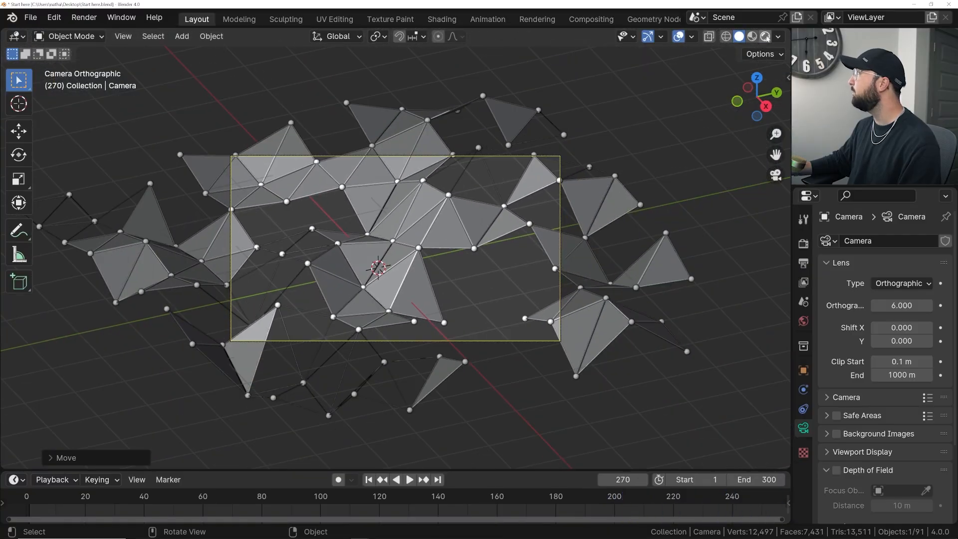
{"action": "left_click", "coordinate": [766, 36]}
{"action": "scroll", "coordinate": [608, 210], "scroll_direction": "up", "scroll_amount": 4}
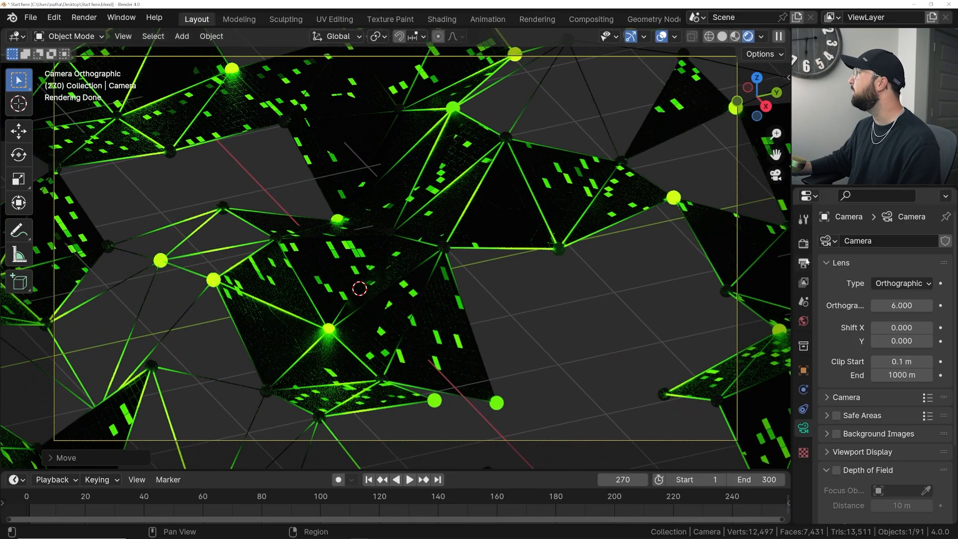
- Darken the world background colour to black and hide the viewport overlays and gizmos
{"action": "left_click", "coordinate": [803, 243]}
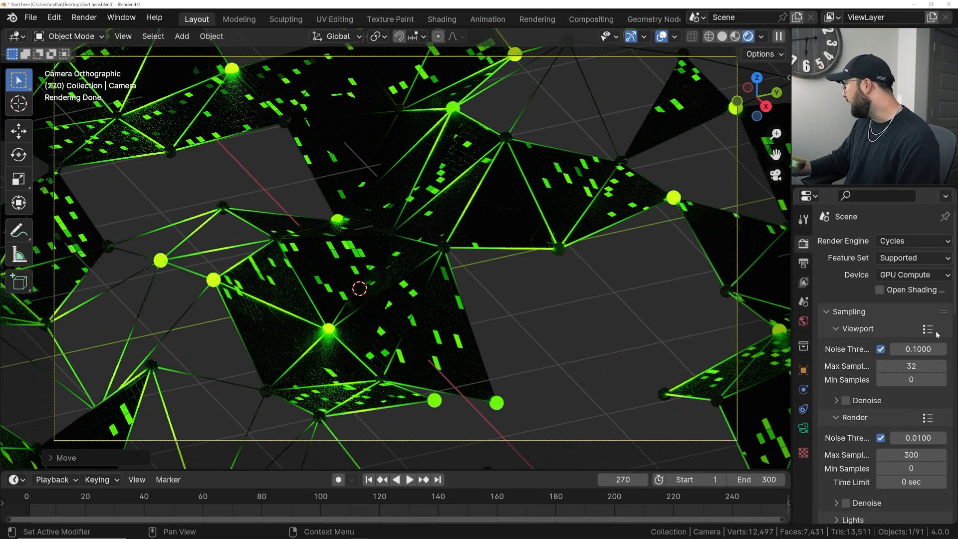
{"action": "key", "text": "shift+a"}
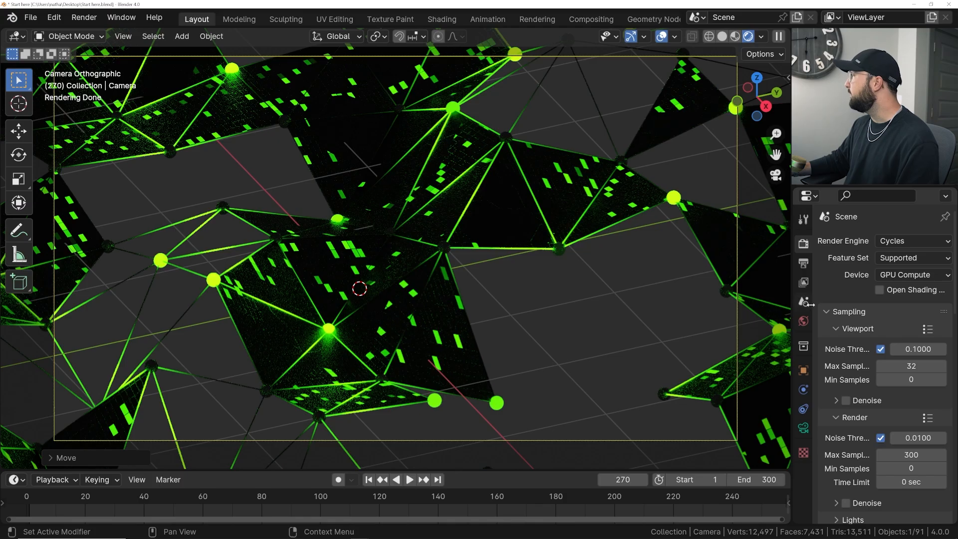
{"action": "left_click", "coordinate": [804, 320]}
{"action": "left_click", "coordinate": [906, 327]}
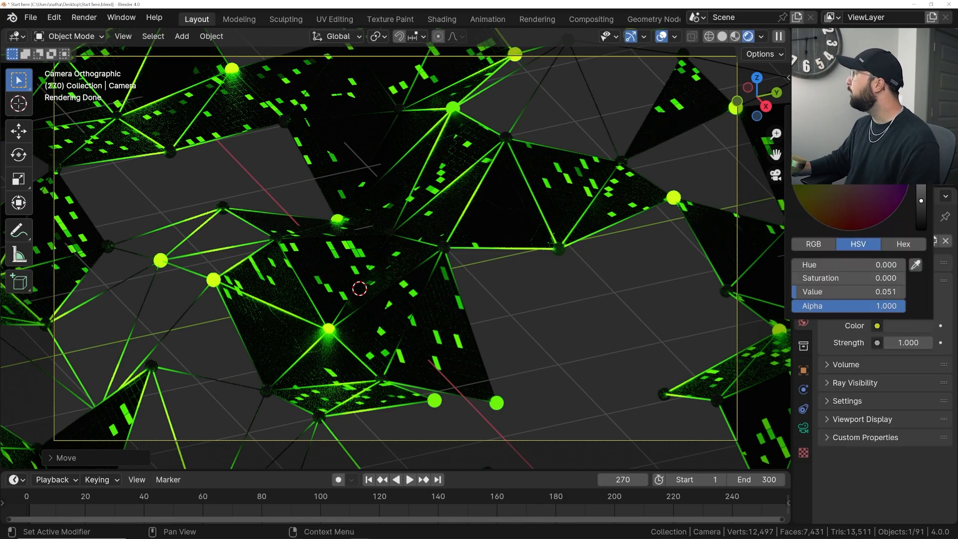
{"action": "left_click_drag", "start_coordinate": [921, 200], "coordinate": [921, 229]}
{"action": "left_click", "coordinate": [661, 37]}
{"action": "left_click", "coordinate": [630, 36]}
{"action": "scroll", "coordinate": [554, 92], "scroll_direction": "down", "scroll_amount": 3}
- Add a point light to the scene and show the viewport overlays and gizmos again
{"action": "key", "text": "shift+a"}
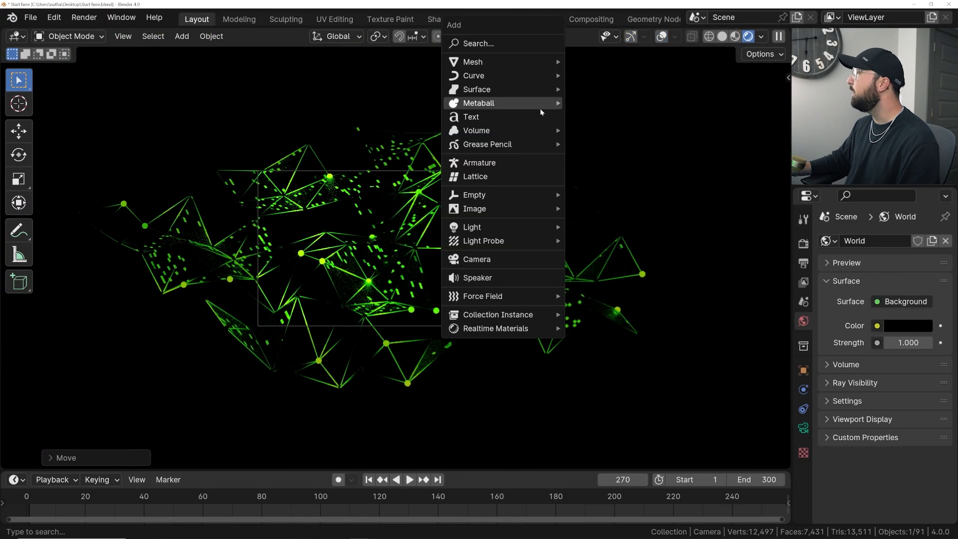
{"action": "mouse_move", "coordinate": [538, 227]}
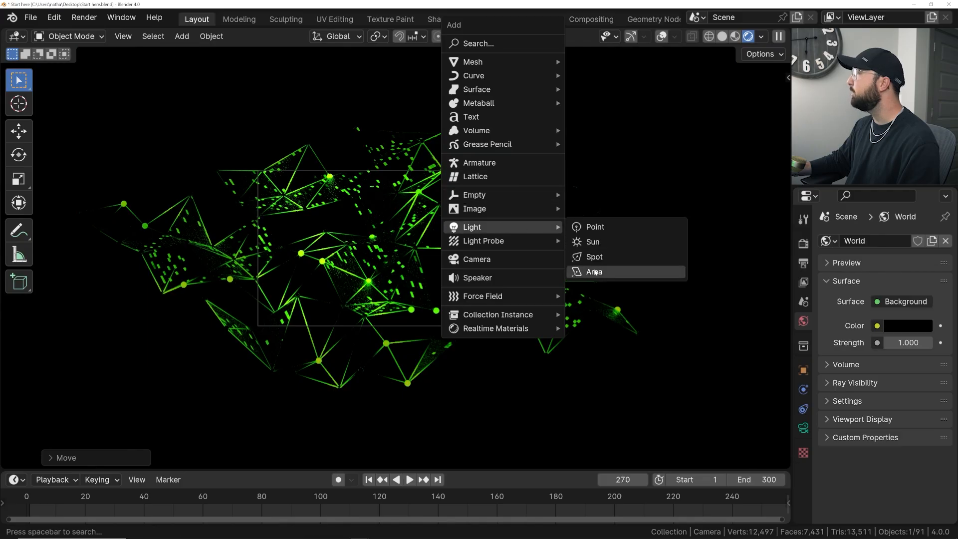
{"action": "left_click", "coordinate": [601, 231]}
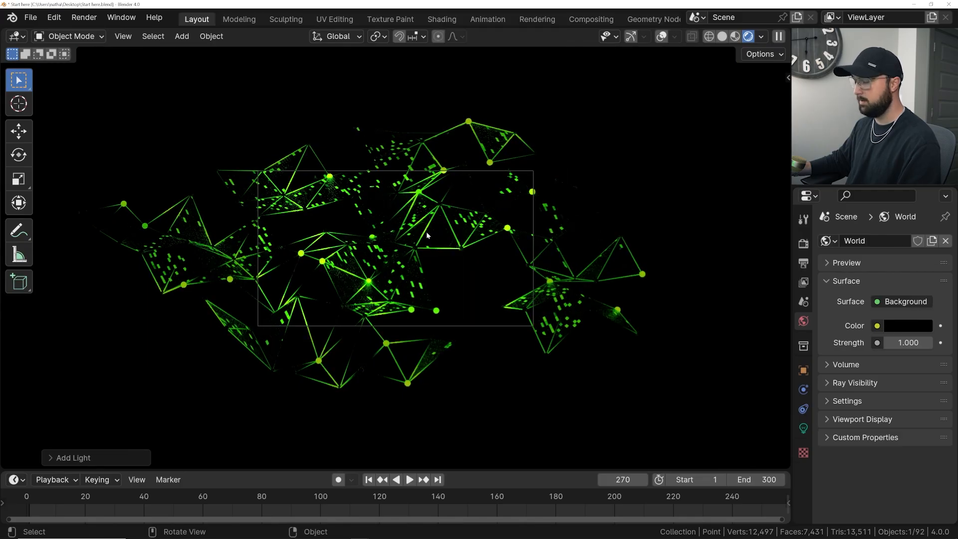
{"action": "left_click", "coordinate": [661, 36]}
{"action": "left_click", "coordinate": [631, 36]}
- Raise the point light above the mesh and set its power to 3000 W
{"action": "scroll", "coordinate": [450, 265], "scroll_direction": "up", "scroll_amount": 3}
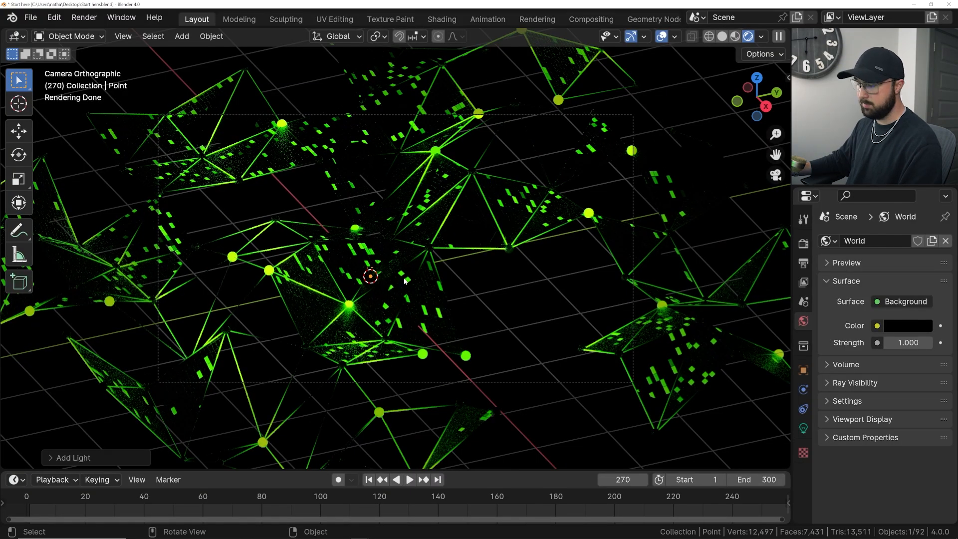
{"action": "key", "text": "g"}
{"action": "scroll", "coordinate": [370, 275], "scroll_direction": "up", "scroll_amount": 3}
{"action": "left_click", "coordinate": [377, 280]}
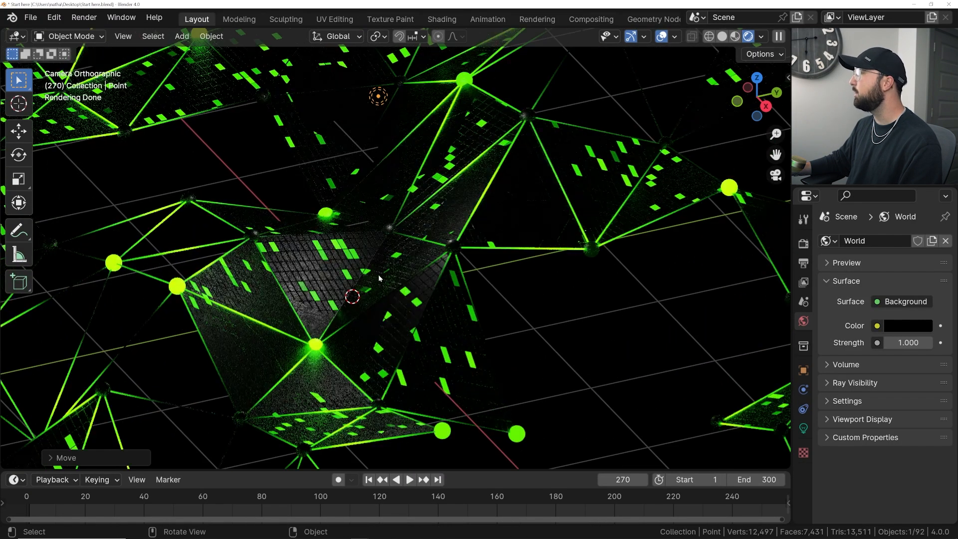
{"action": "left_click", "coordinate": [803, 428]}
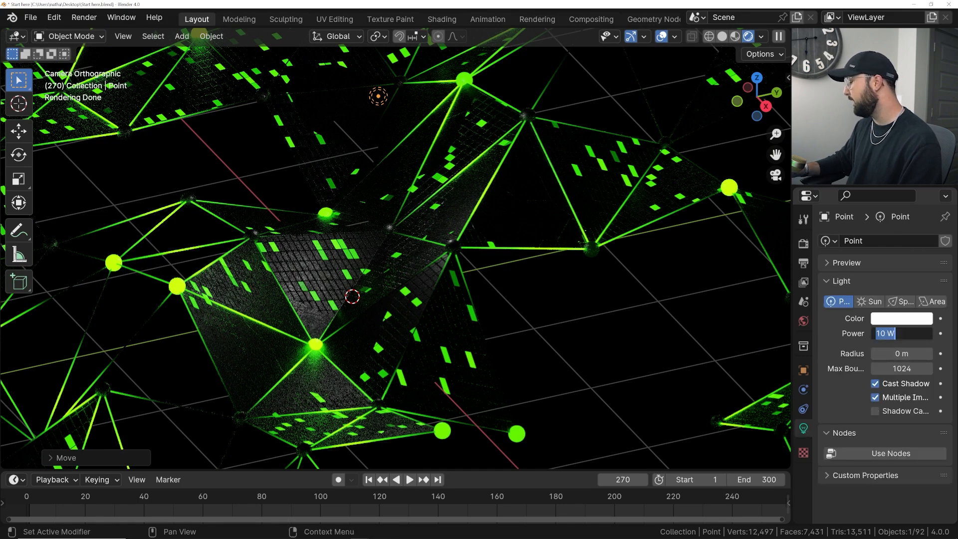
{"action": "key", "text": "Return"}
{"action": "scroll", "coordinate": [420, 162], "scroll_direction": "down", "scroll_amount": 4}
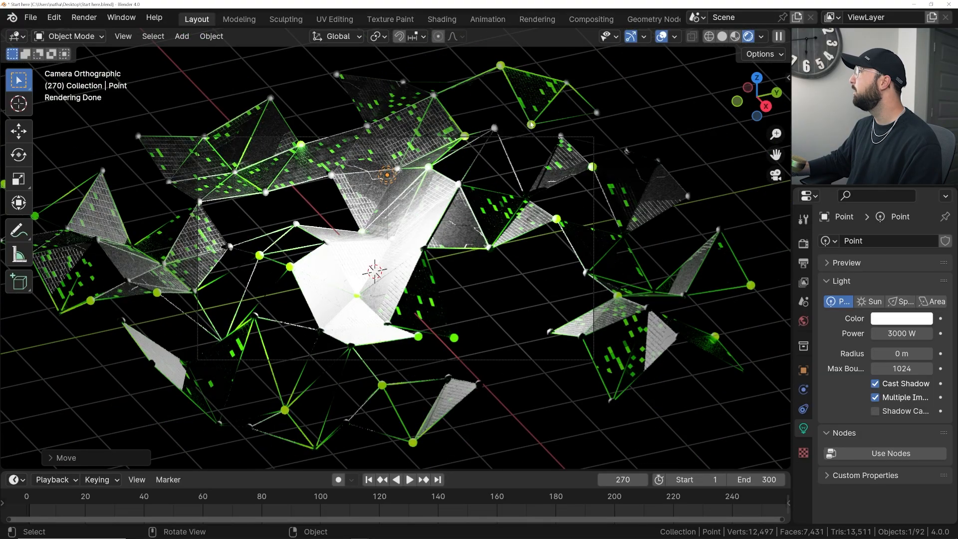
- Move the point light farther up and away from the mesh, and inspect the lighting through the camera with overlays hidden
{"action": "middle_click_drag", "start_coordinate": [476, 186], "coordinate": [393, 175]}
{"action": "scroll", "coordinate": [393, 175], "scroll_direction": "down", "scroll_amount": 3}
{"action": "key", "text": "g"}
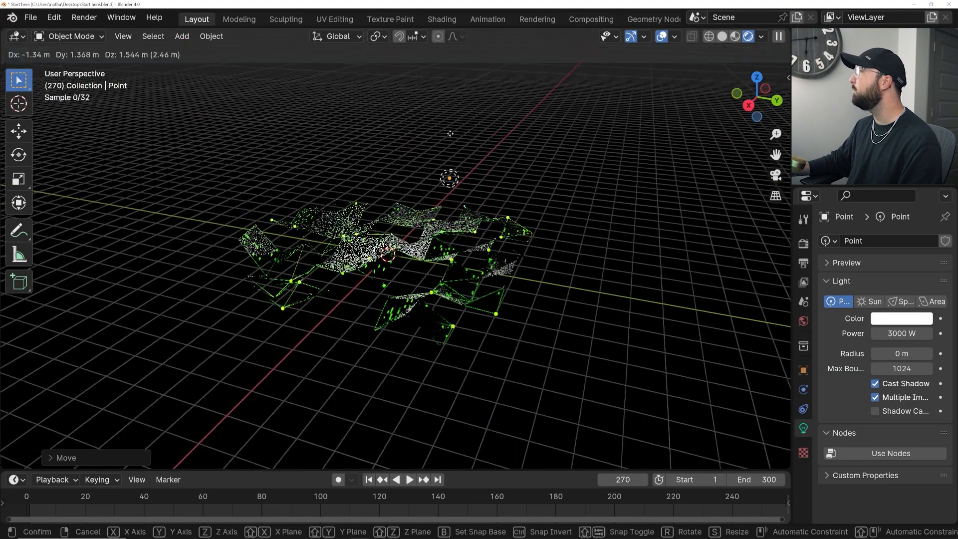
{"action": "left_click", "coordinate": [496, 100]}
{"action": "key", "text": "KP_0"}
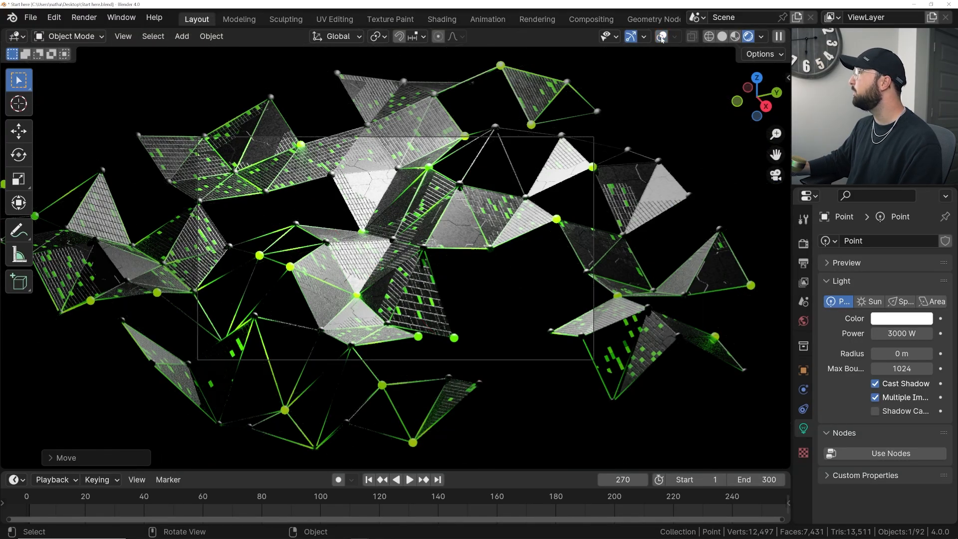
{"action": "scroll", "coordinate": [504, 185], "scroll_direction": "up", "scroll_amount": 3}
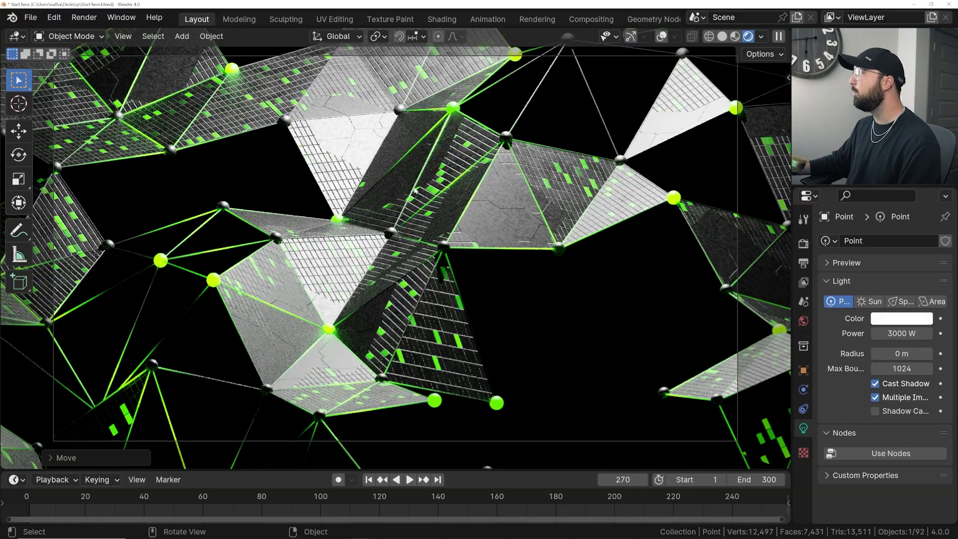
{"action": "scroll", "coordinate": [416, 190], "scroll_direction": "down", "scroll_amount": 3}
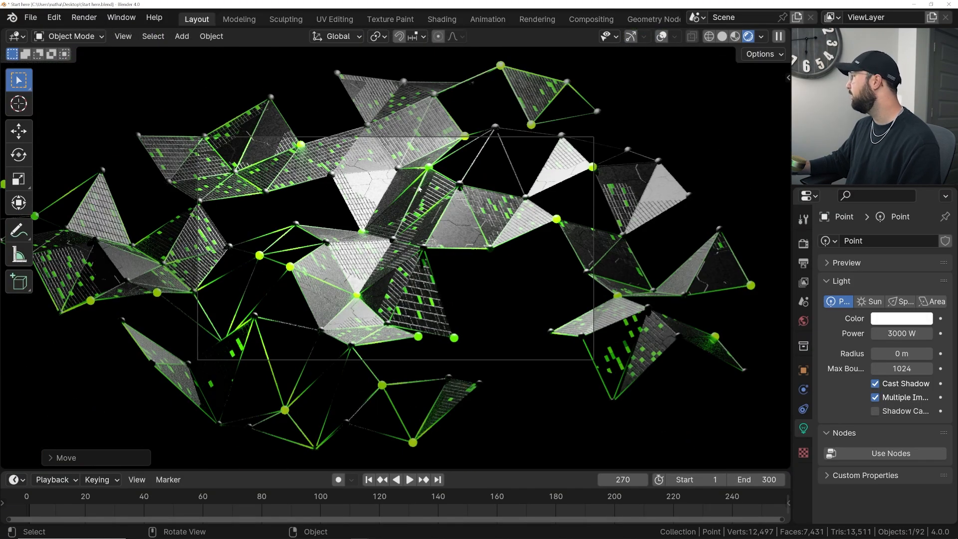
{"action": "scroll", "coordinate": [419, 188], "scroll_direction": "up", "scroll_amount": 5}
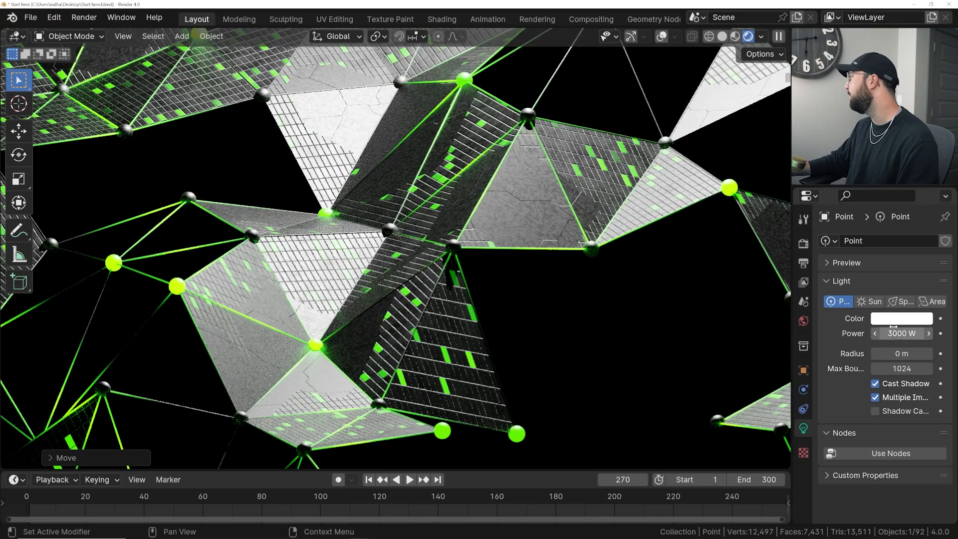
- Assign a Principled Volume shader to the world's volume
{"action": "left_click", "coordinate": [803, 321]}
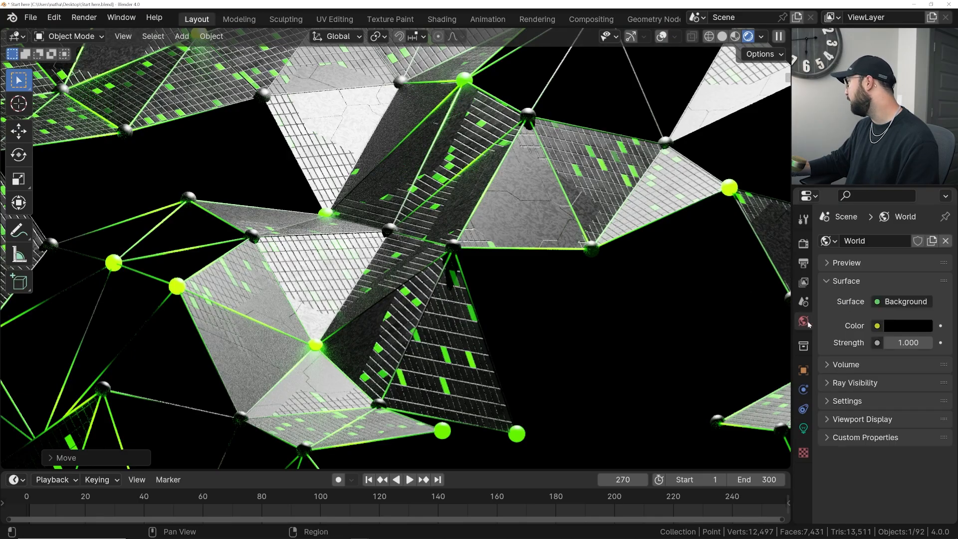
{"action": "left_click", "coordinate": [854, 364]}
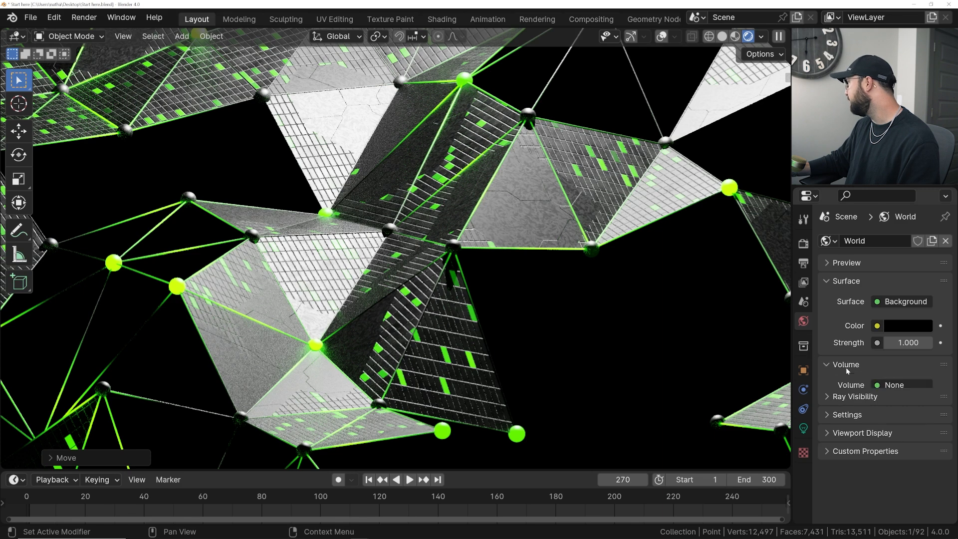
{"action": "left_click", "coordinate": [882, 386]}
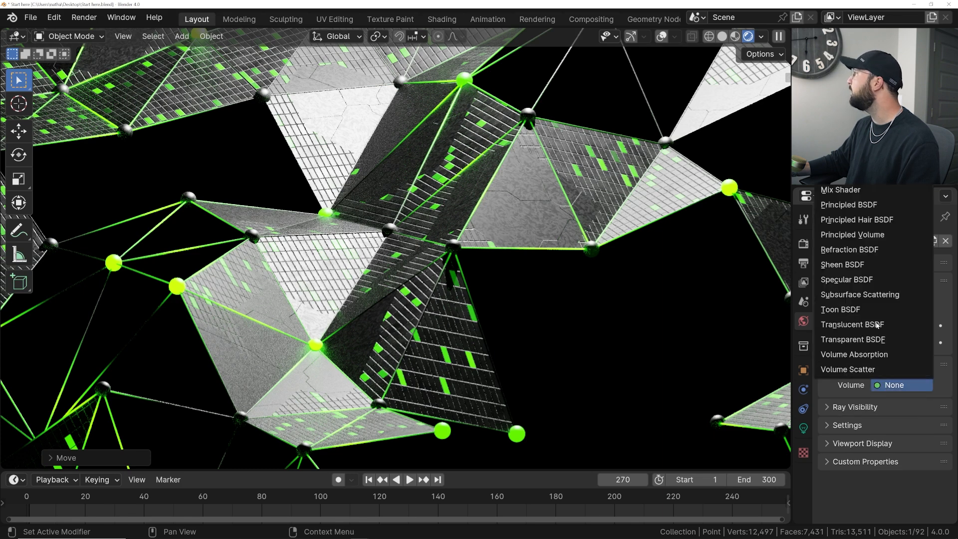
{"action": "left_click", "coordinate": [852, 234]}
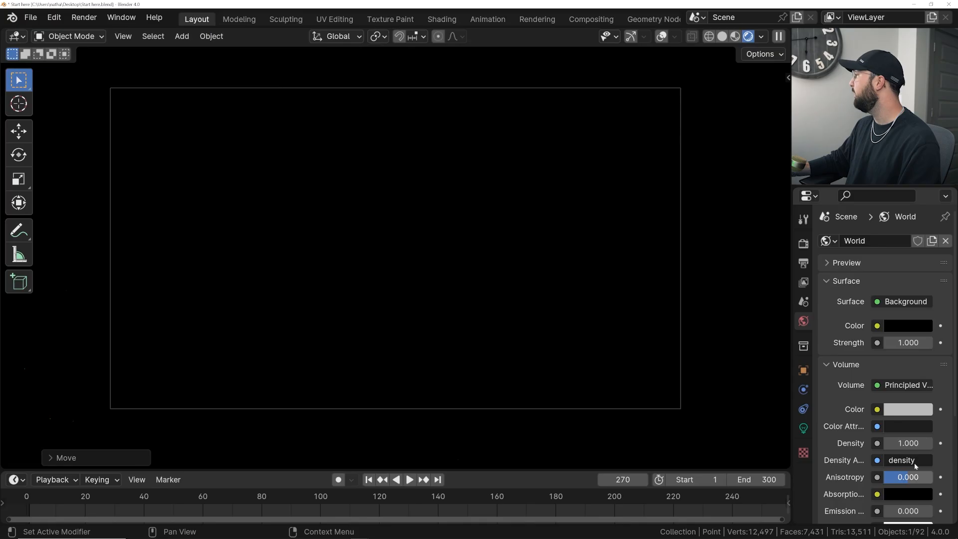
- Reduce the world volume's density, trying 0.03 and settling on 0.02
{"action": "left_click", "coordinate": [907, 443]}
{"action": "type", "text": "0.03"}
{"action": "key", "text": "Return"}
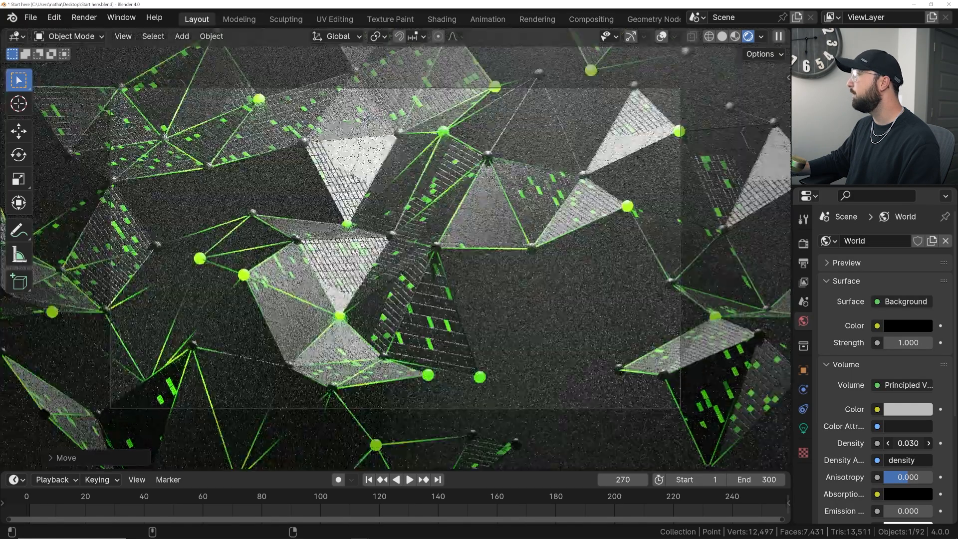
{"action": "left_click_drag", "start_coordinate": [907, 443], "coordinate": [908, 443]}
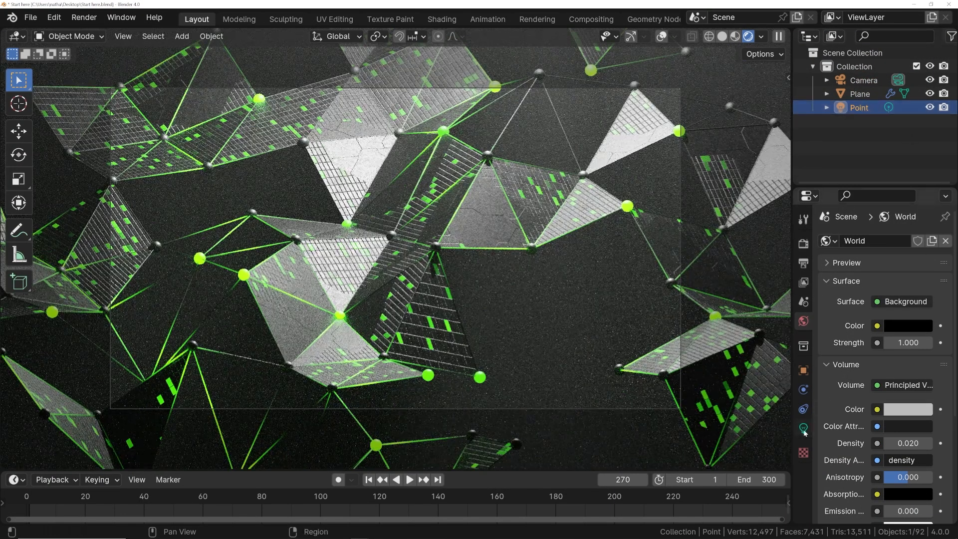
- Tint the point light pale blue, about hue 0.585 and saturation 0.41, and play the animation to preview it
{"action": "left_click", "coordinate": [803, 428]}
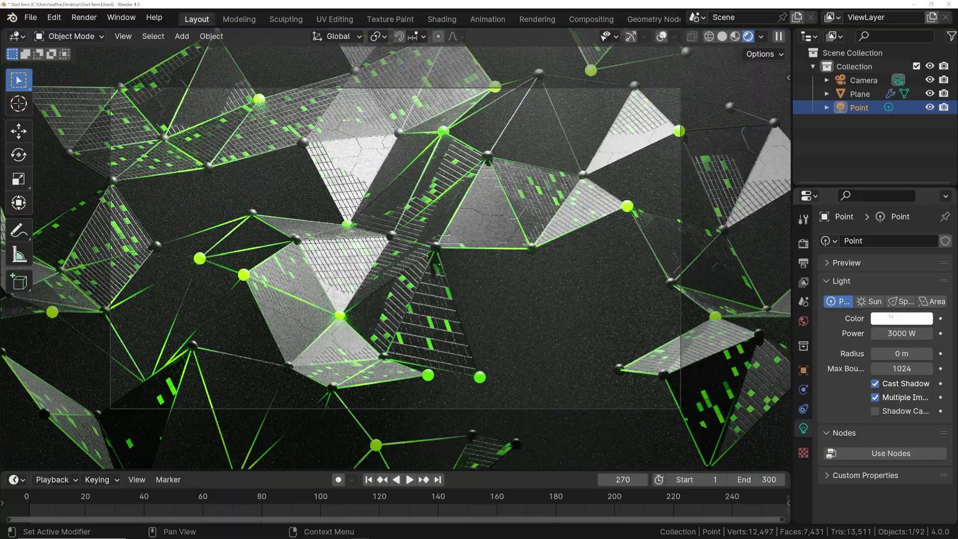
{"action": "left_click", "coordinate": [892, 318]}
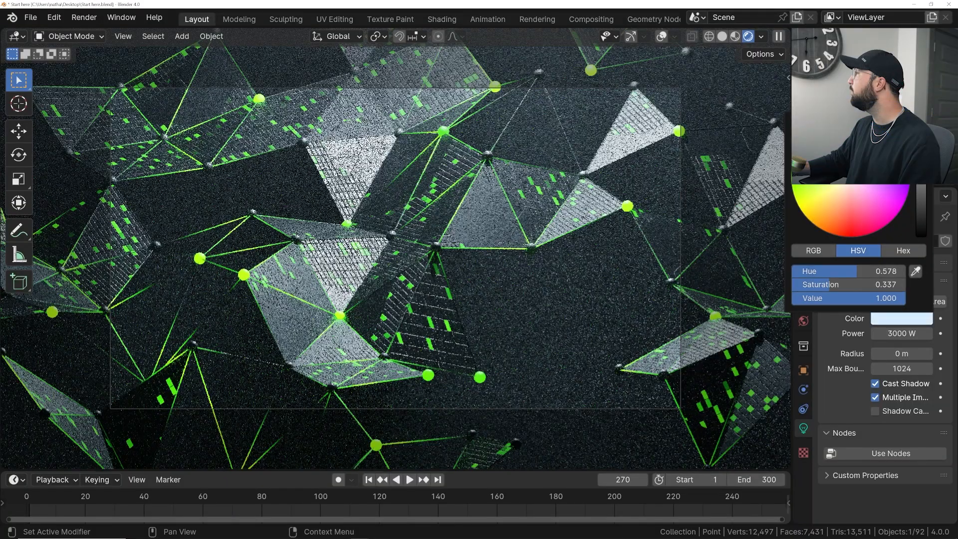
{"action": "left_click_drag", "start_coordinate": [855, 169], "coordinate": [857, 166]}
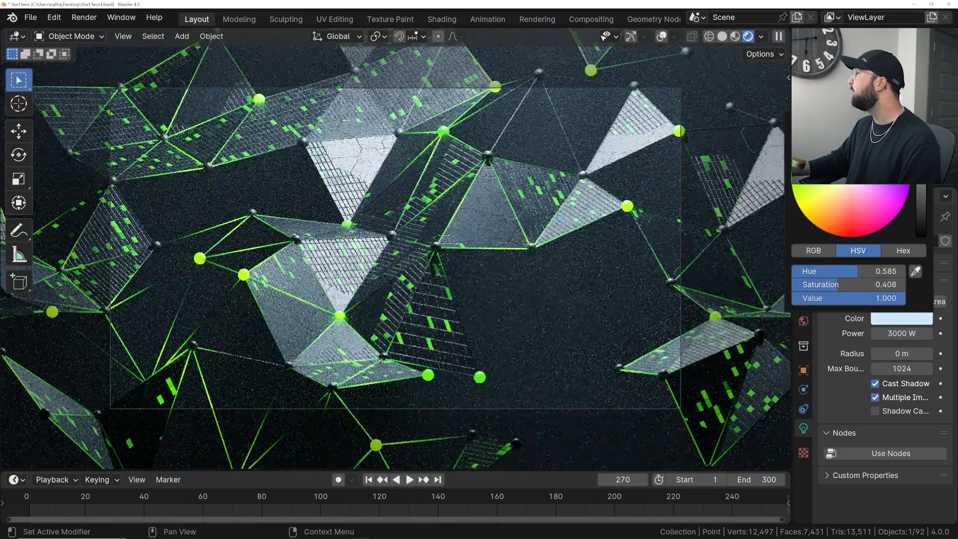
{"action": "left_click_drag", "start_coordinate": [857, 166], "coordinate": [856, 167]}
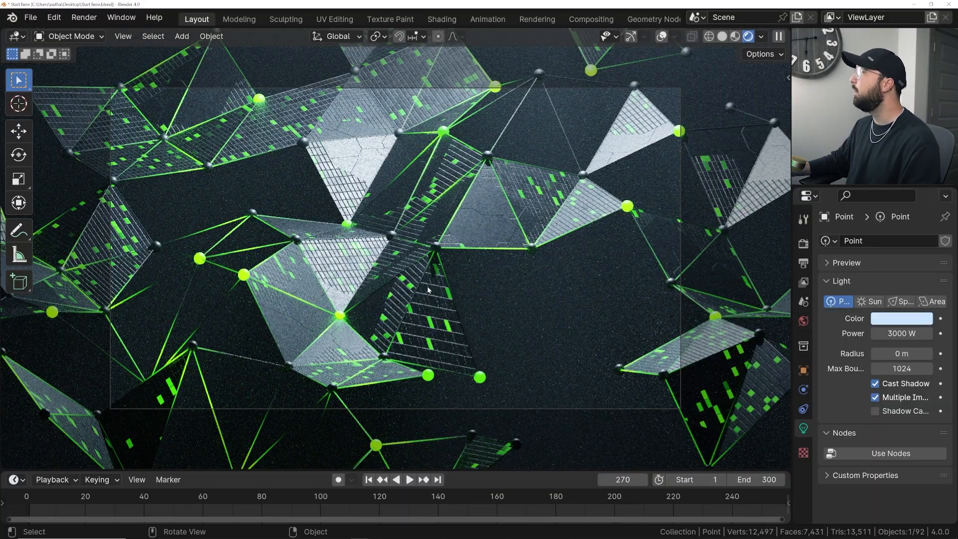
{"action": "key", "text": "space"}
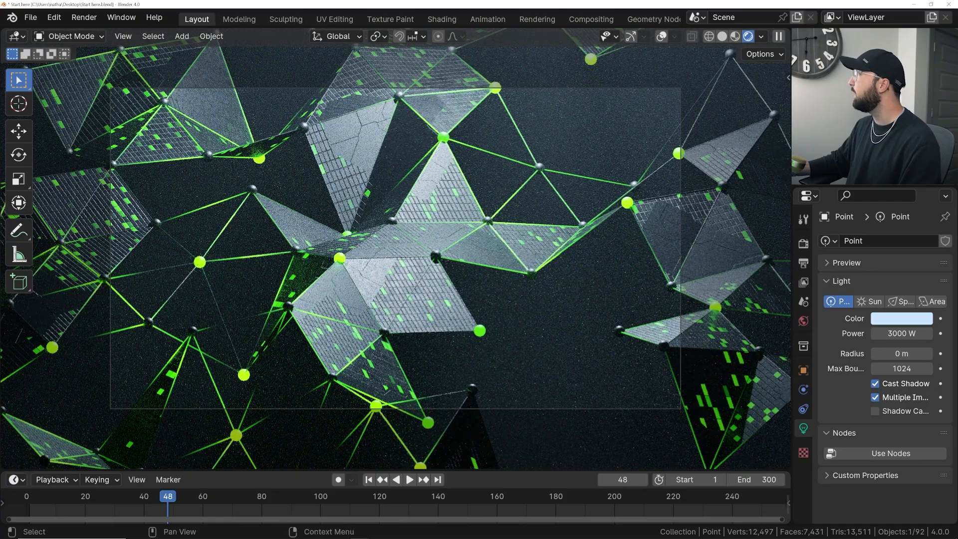
- Increase the point light's radius to about 2.21 m and inspect the lighting up close through the camera with overlays shown
{"action": "key", "text": "shift+alt+z"}
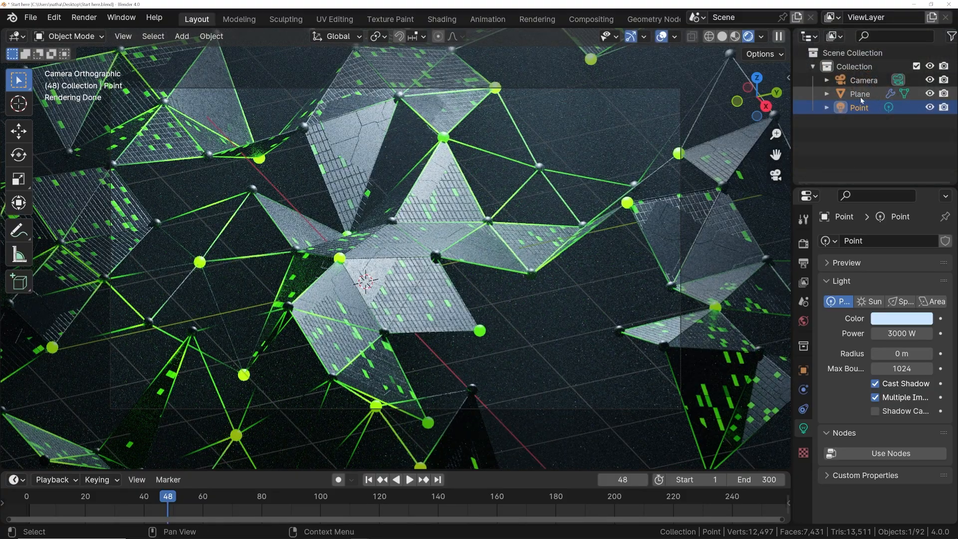
{"action": "scroll", "coordinate": [564, 182], "scroll_direction": "down", "scroll_amount": 5}
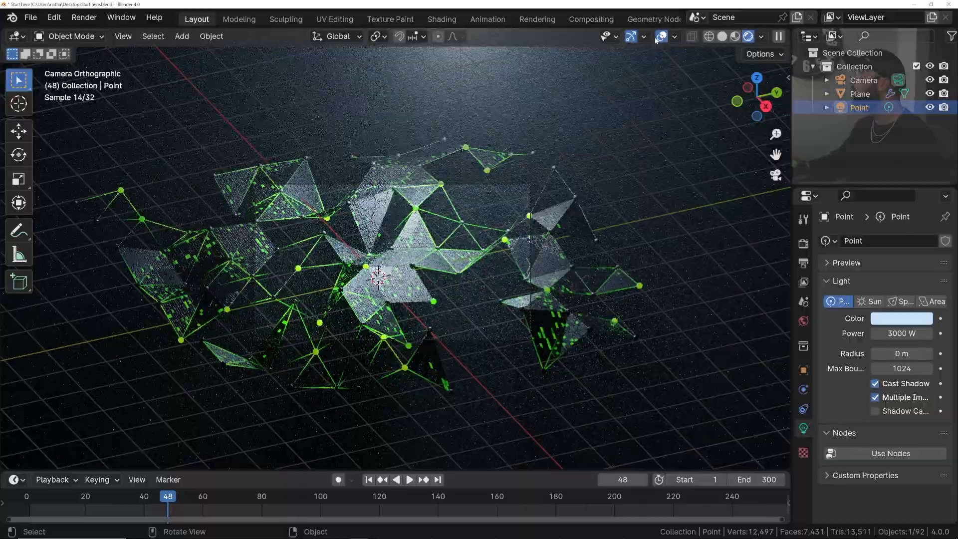
{"action": "middle_click_drag", "start_coordinate": [588, 135], "coordinate": [587, 128]}
{"action": "scroll", "coordinate": [586, 128], "scroll_direction": "down", "scroll_amount": 3}
{"action": "scroll", "coordinate": [599, 149], "scroll_direction": "up", "scroll_amount": 3}
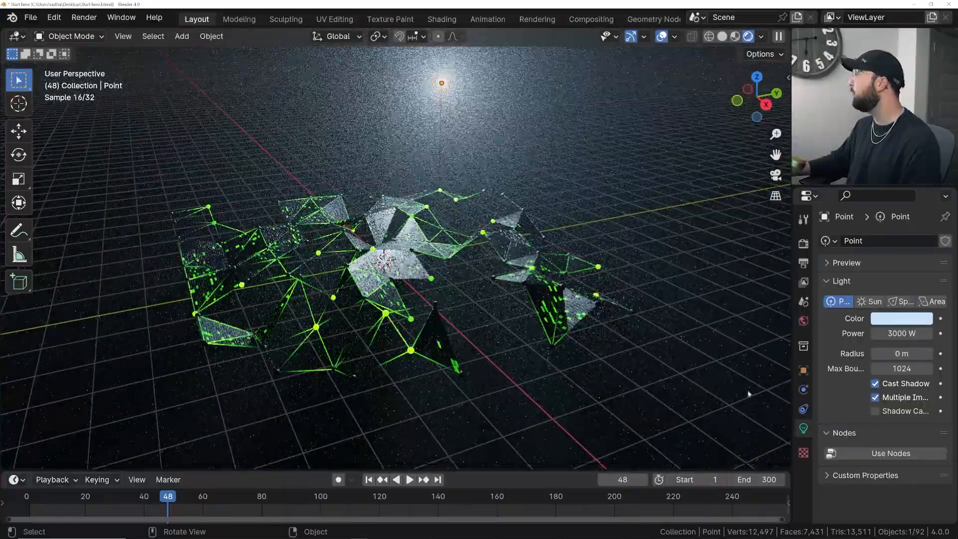
{"action": "left_click_drag", "start_coordinate": [892, 353], "coordinate": [946, 353]}
{"action": "key", "text": "KP_0"}
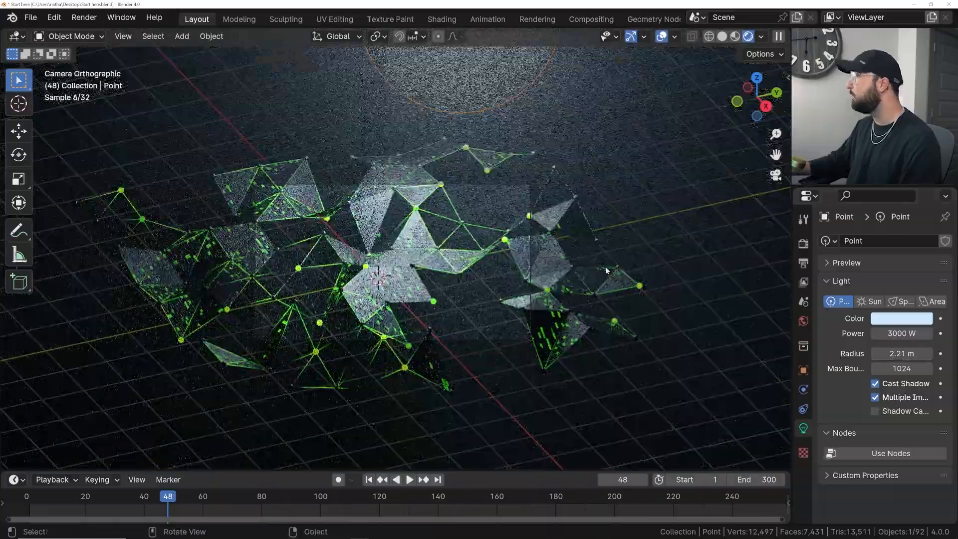
{"action": "scroll", "coordinate": [606, 270], "scroll_direction": "up", "scroll_amount": 5}
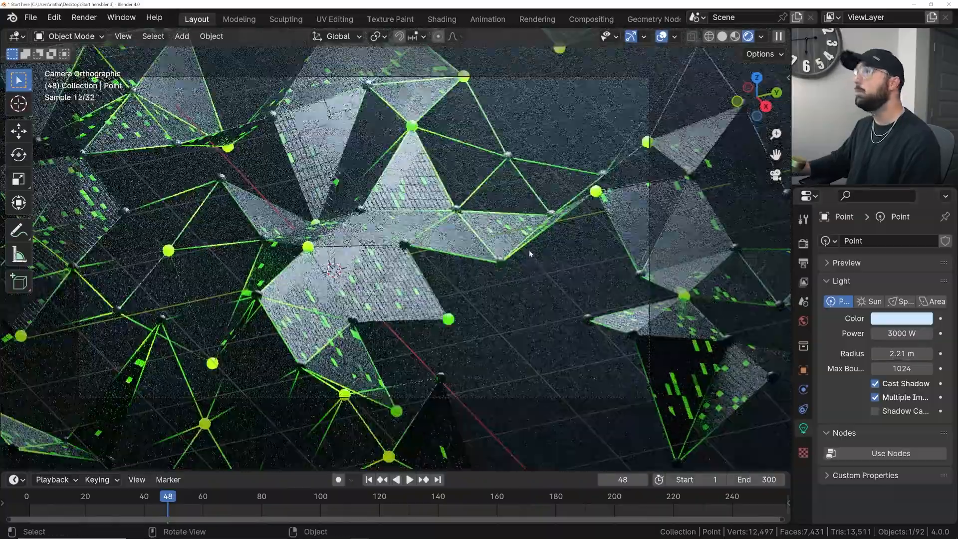
{"action": "scroll", "coordinate": [529, 253], "scroll_direction": "up", "scroll_amount": 4}
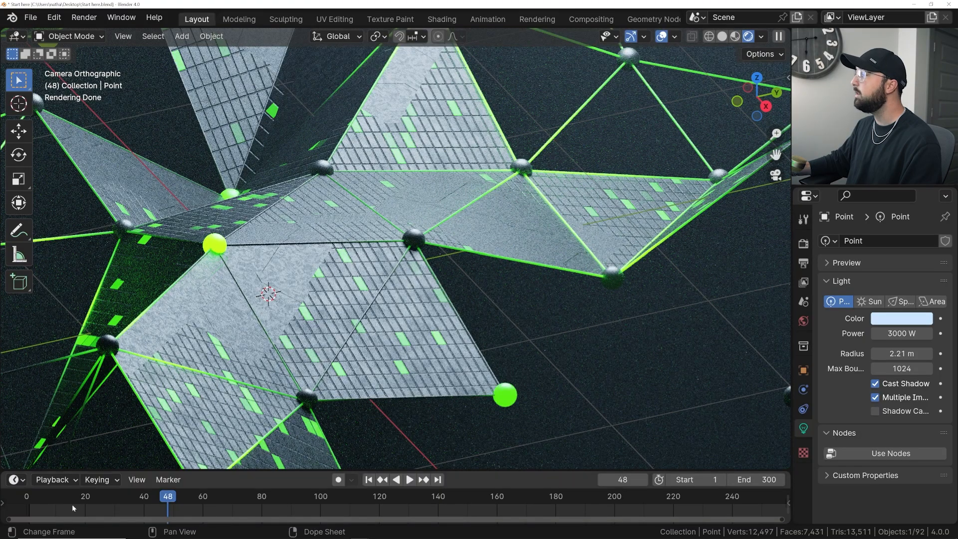
{"action": "left_click_drag", "start_coordinate": [86, 500], "coordinate": [168, 497]}
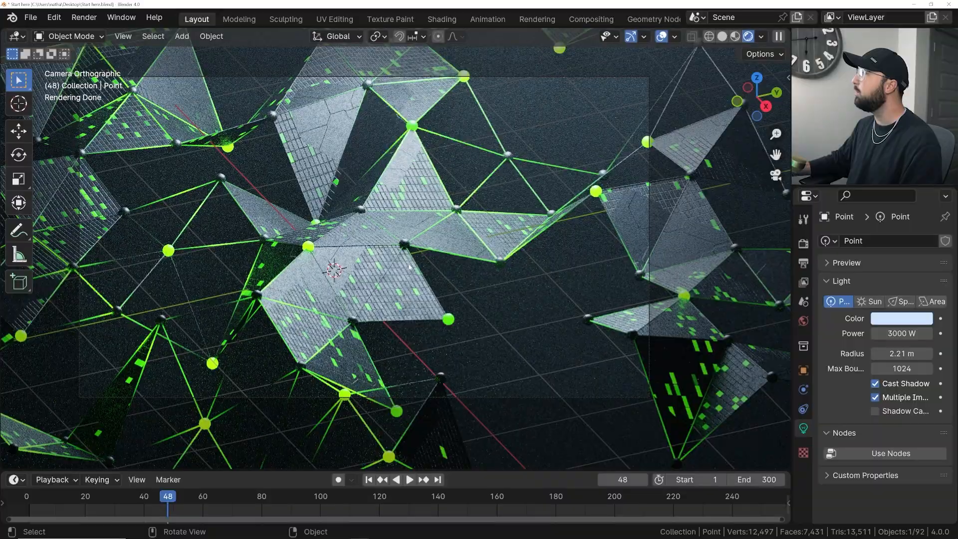
{"action": "scroll", "coordinate": [403, 275], "scroll_direction": "up", "scroll_amount": 1}
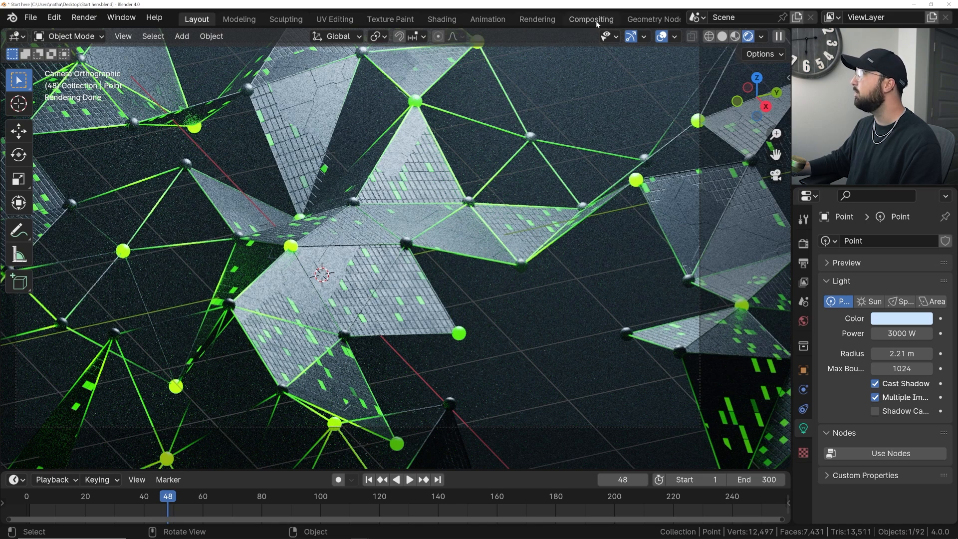
- Reduce the Ico Sphere radius to 0.03 m in the plane's geometry node tree
{"action": "left_click", "coordinate": [444, 20]}
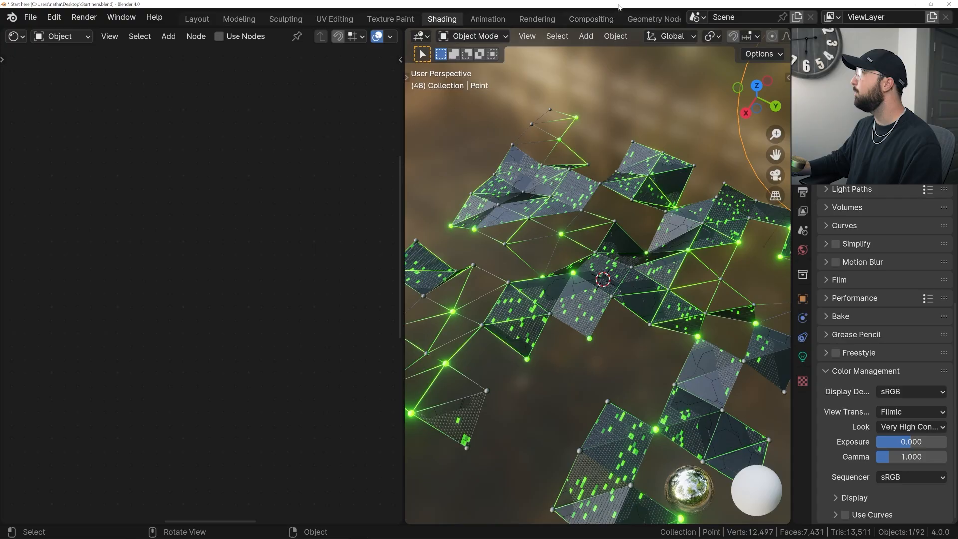
{"action": "left_click", "coordinate": [637, 20]}
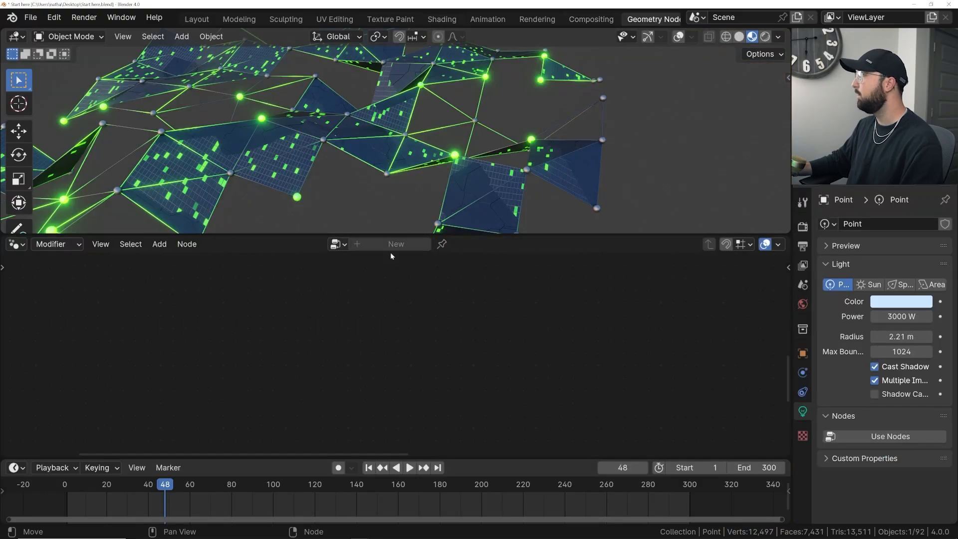
{"action": "left_click", "coordinate": [609, 208]}
{"action": "scroll", "coordinate": [286, 375], "scroll_direction": "down", "scroll_amount": 5}
{"action": "middle_click_drag", "start_coordinate": [327, 326], "coordinate": [178, 405]}
{"action": "middle_click_drag", "start_coordinate": [595, 284], "coordinate": [277, 403]}
{"action": "scroll", "coordinate": [282, 367], "scroll_direction": "up", "scroll_amount": 8}
{"action": "middle_click_drag", "start_coordinate": [152, 334], "coordinate": [353, 342]}
{"action": "scroll", "coordinate": [370, 162], "scroll_direction": "up", "scroll_amount": 3}
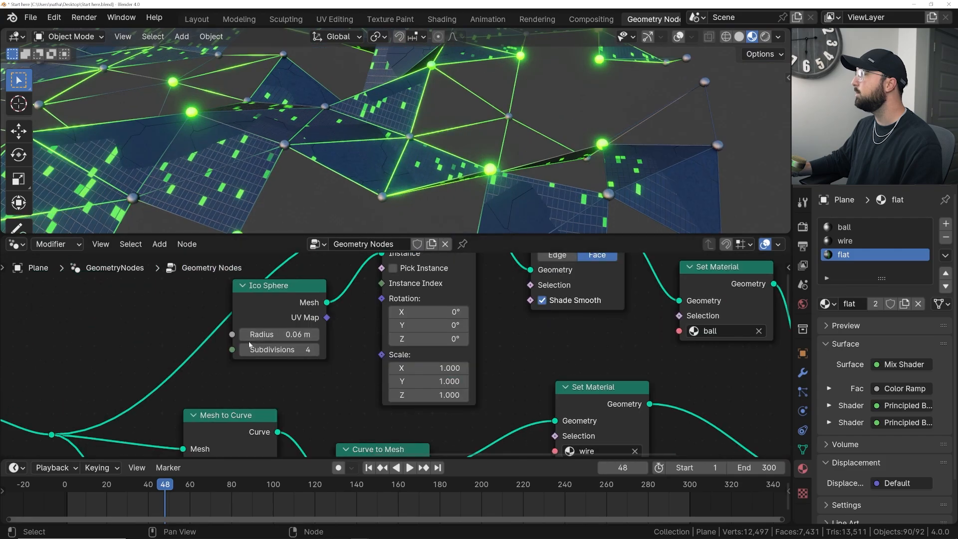
{"action": "left_click_drag", "start_coordinate": [279, 334], "coordinate": [264, 334], "text": "shift"}
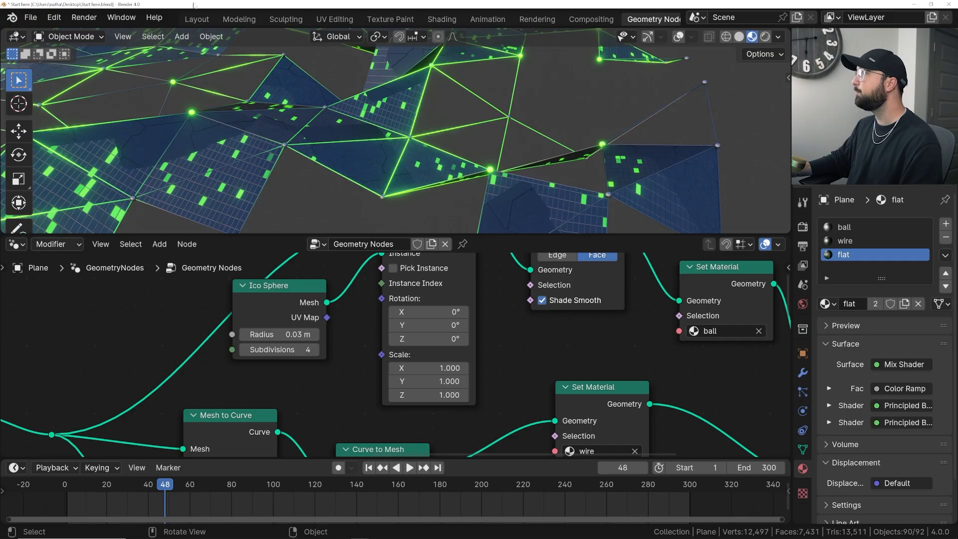
- Hide the viewport overlays in the layout view, render a still image of frame 48, and examine the result up close
{"action": "left_click", "coordinate": [196, 18]}
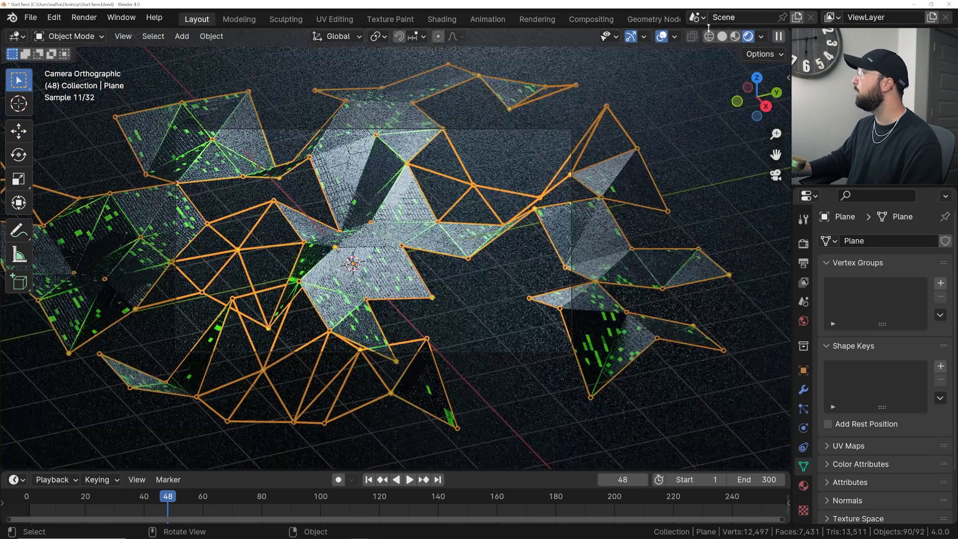
{"action": "left_click", "coordinate": [661, 37]}
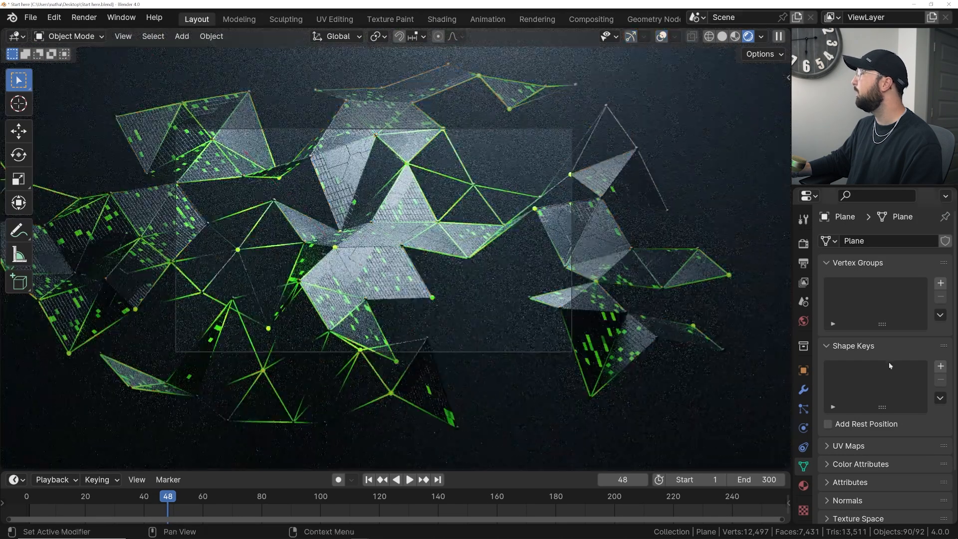
{"action": "left_click", "coordinate": [803, 243]}
{"action": "scroll", "coordinate": [116, 78], "scroll_direction": "up", "scroll_amount": 3}
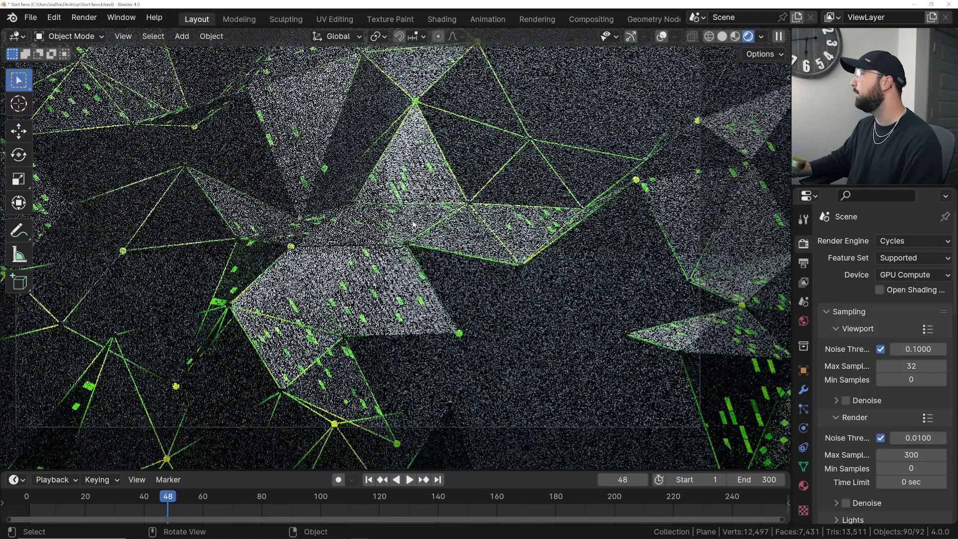
{"action": "left_click", "coordinate": [84, 17]}
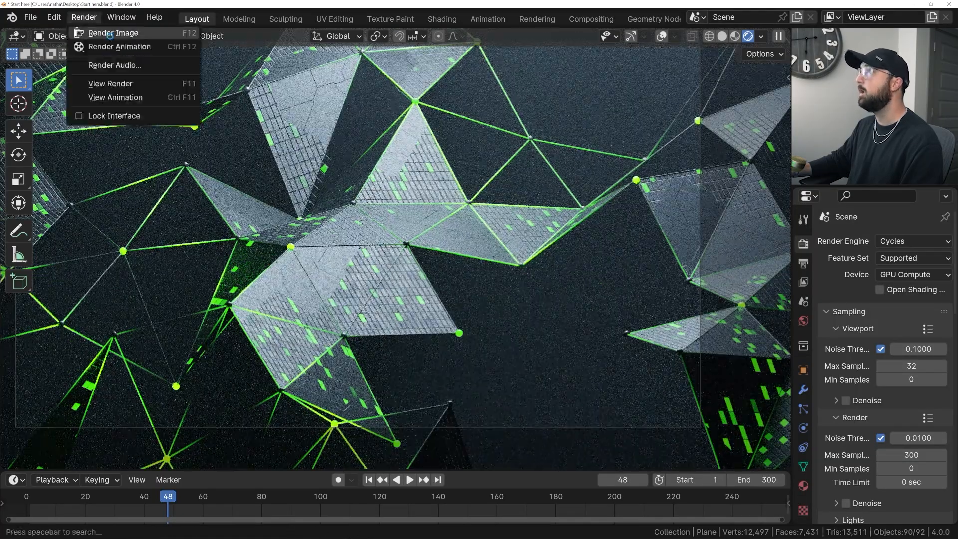
{"action": "left_click", "coordinate": [107, 34]}
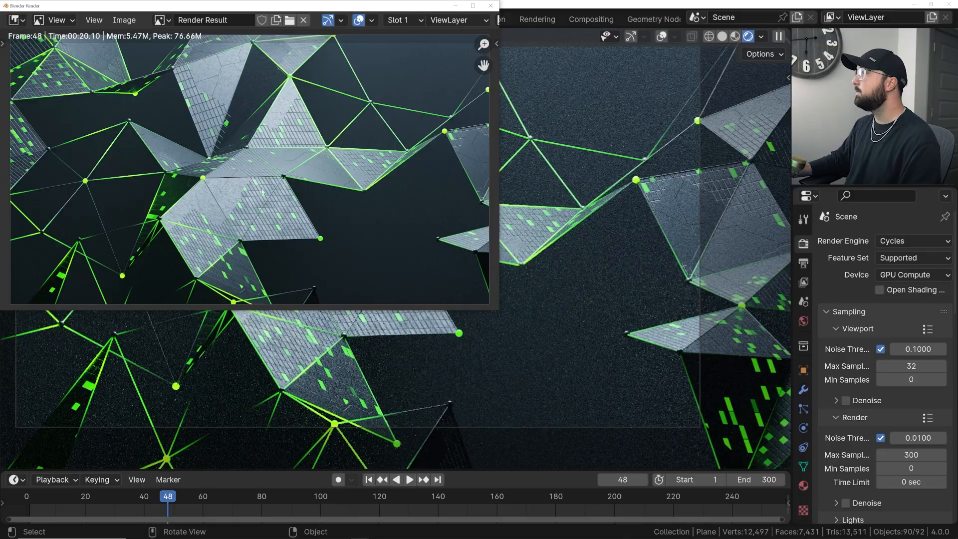
{"action": "scroll", "coordinate": [262, 191], "scroll_direction": "up", "scroll_amount": 1}
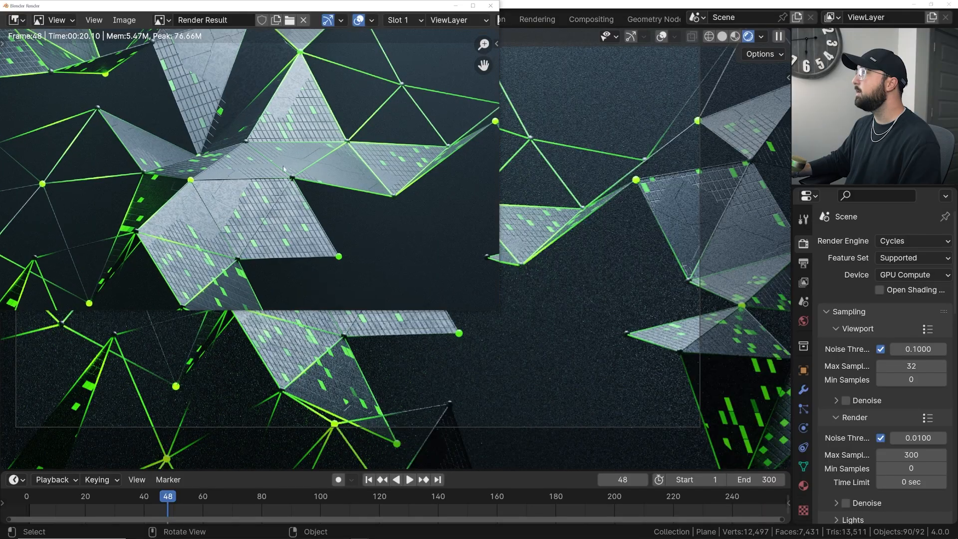
- Enable compositing nodes for the scene and bring the Render Layers and Composite nodes into view
{"action": "left_click", "coordinate": [591, 19]}
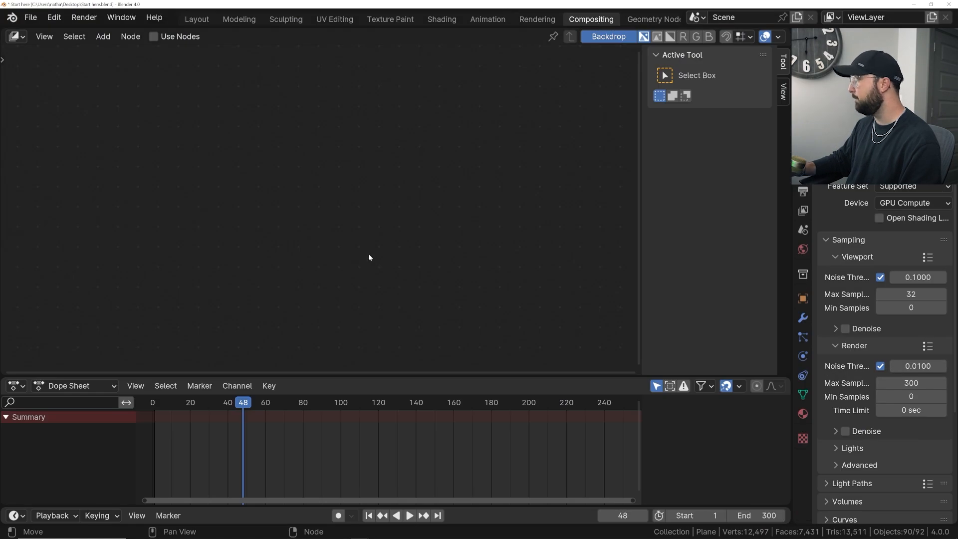
{"action": "left_click", "coordinate": [153, 37]}
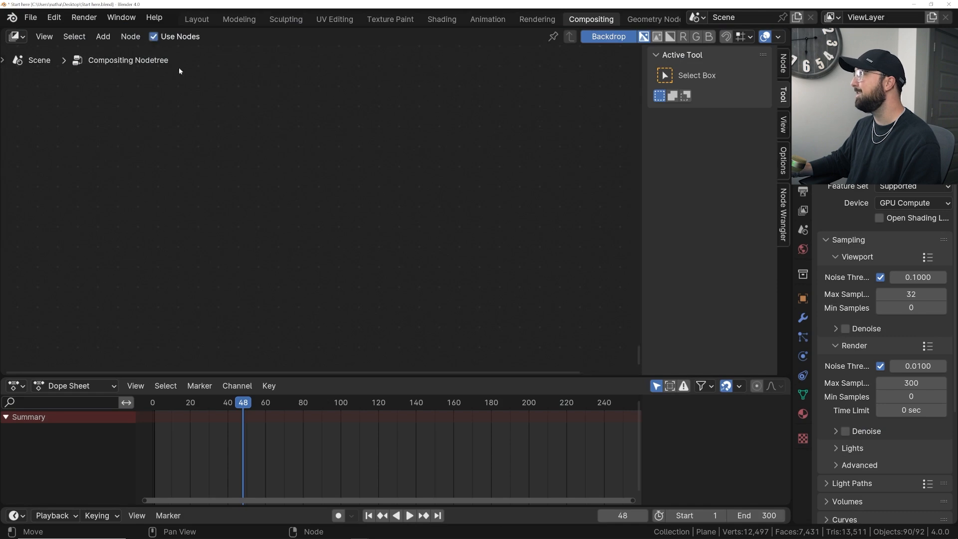
{"action": "scroll", "coordinate": [393, 207], "scroll_direction": "down", "scroll_amount": 5}
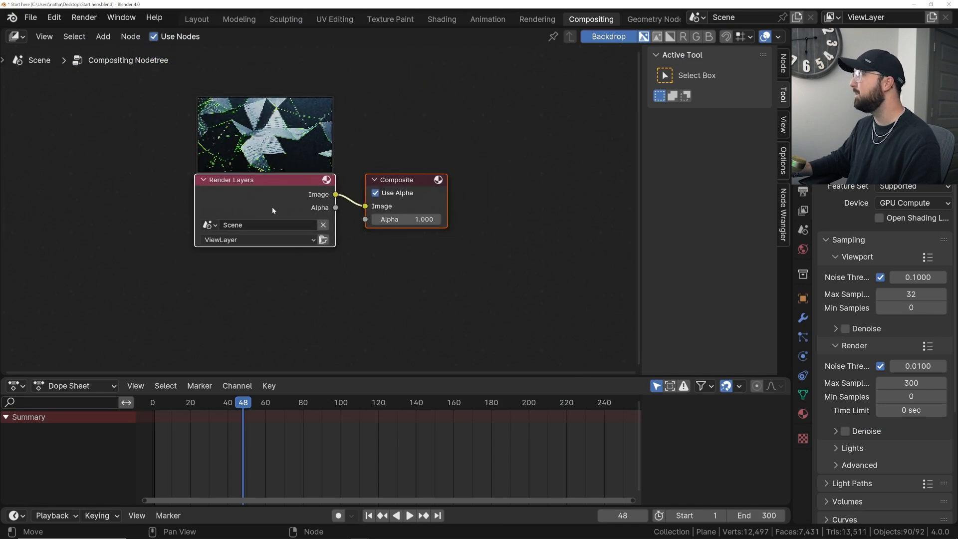
{"action": "left_click_drag", "start_coordinate": [408, 184], "coordinate": [464, 165]}
{"action": "left_click", "coordinate": [431, 174]}
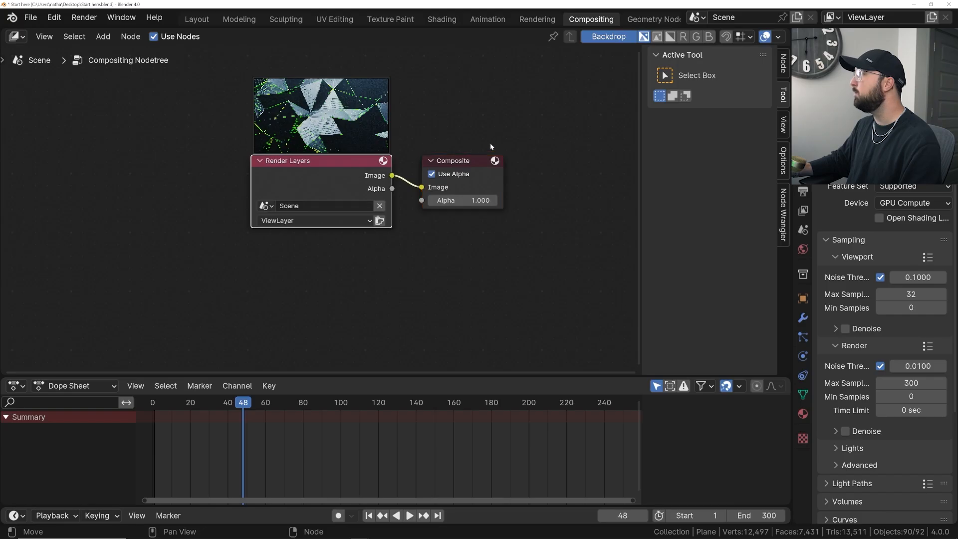
- Add a Viewer node below the Composite node and feed it the Render Layers image
{"action": "key", "text": "shift+a"}
{"action": "type", "text": "vir"}
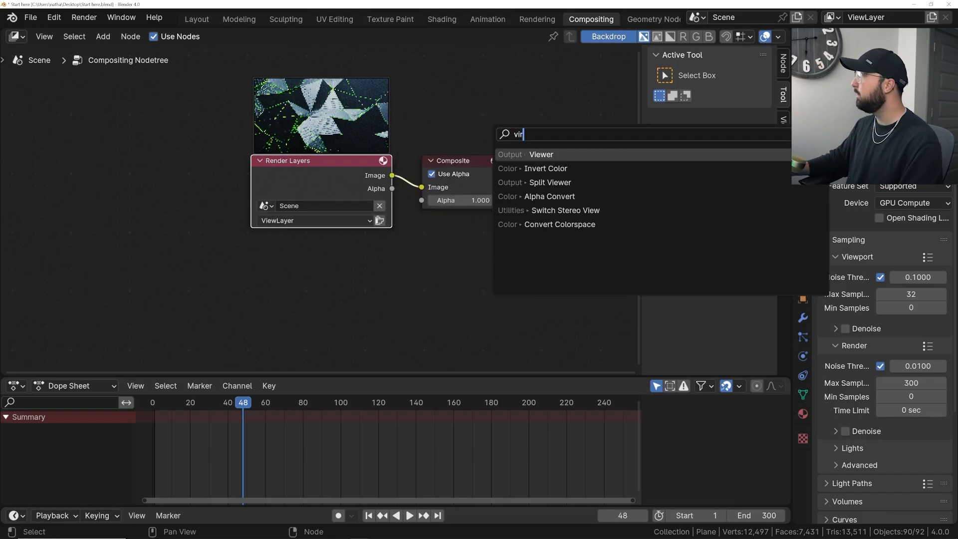
{"action": "key", "text": "Return"}
{"action": "left_click", "coordinate": [414, 210]}
{"action": "left_click_drag", "start_coordinate": [392, 175], "coordinate": [433, 253]}
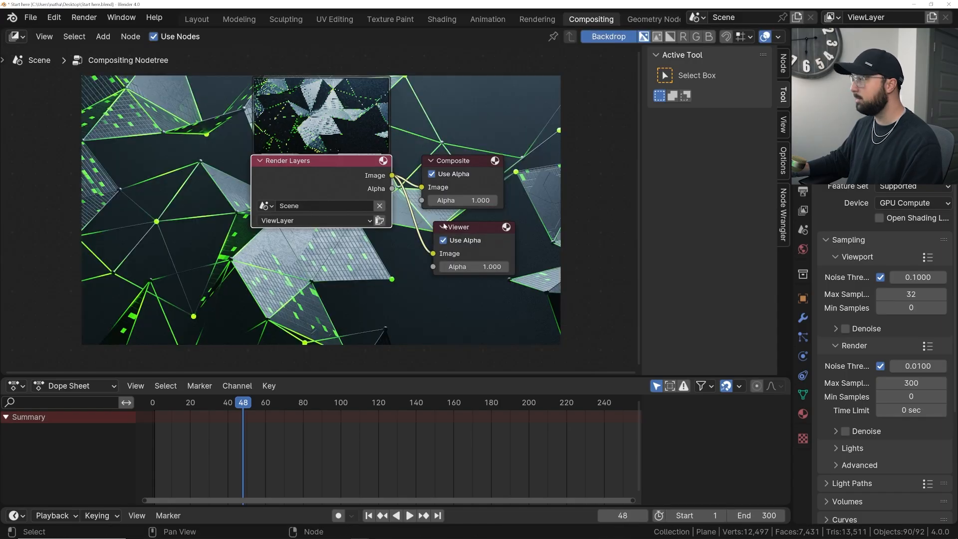
- Insert a shared reroute on the two image links and spread the Render Layers, Composite and Viewer nodes apart
{"action": "right_click_drag", "start_coordinate": [411, 161], "coordinate": [407, 177], "text": "shift"}
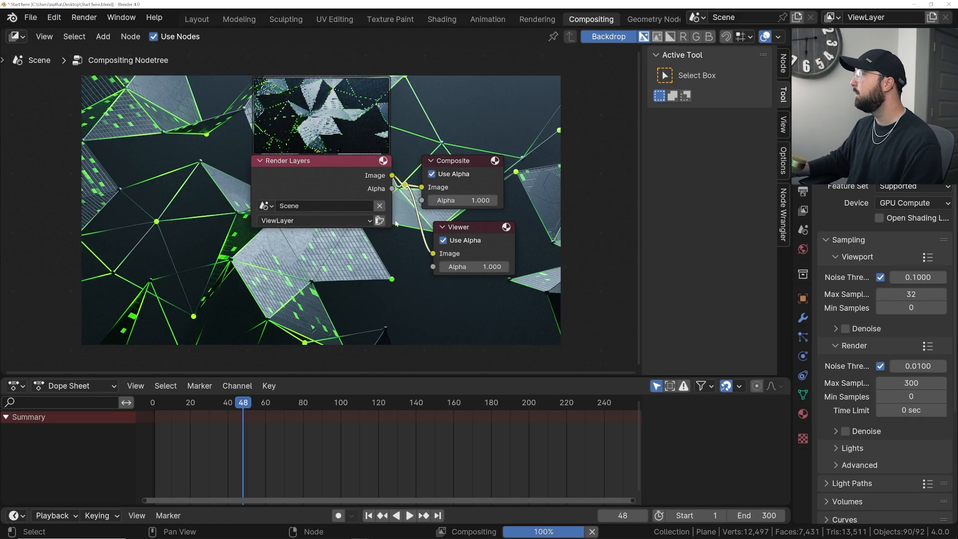
{"action": "left_click_drag", "start_coordinate": [346, 177], "coordinate": [61, 196]}
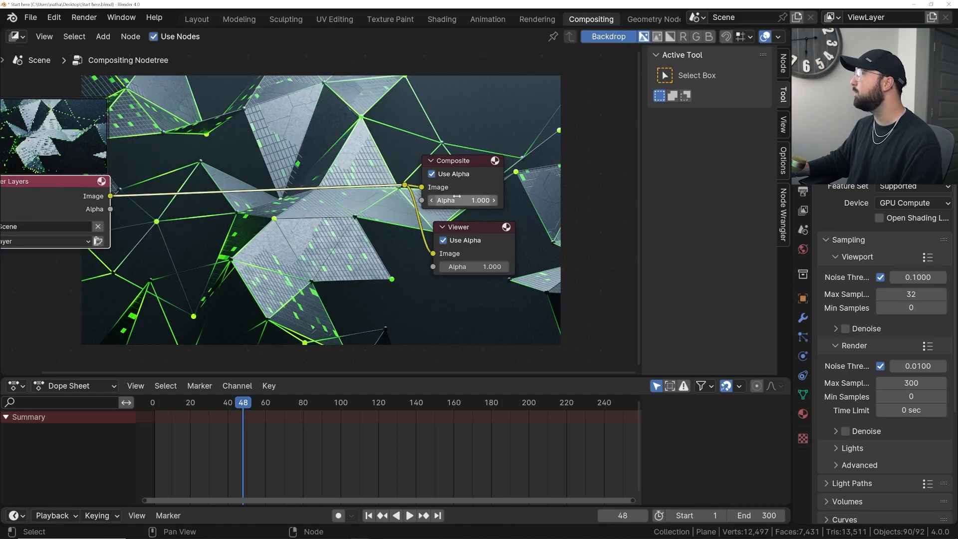
{"action": "left_click", "coordinate": [458, 165]}
{"action": "left_click_drag", "start_coordinate": [447, 171], "coordinate": [504, 144]}
{"action": "left_click_drag", "start_coordinate": [473, 223], "coordinate": [493, 222]}
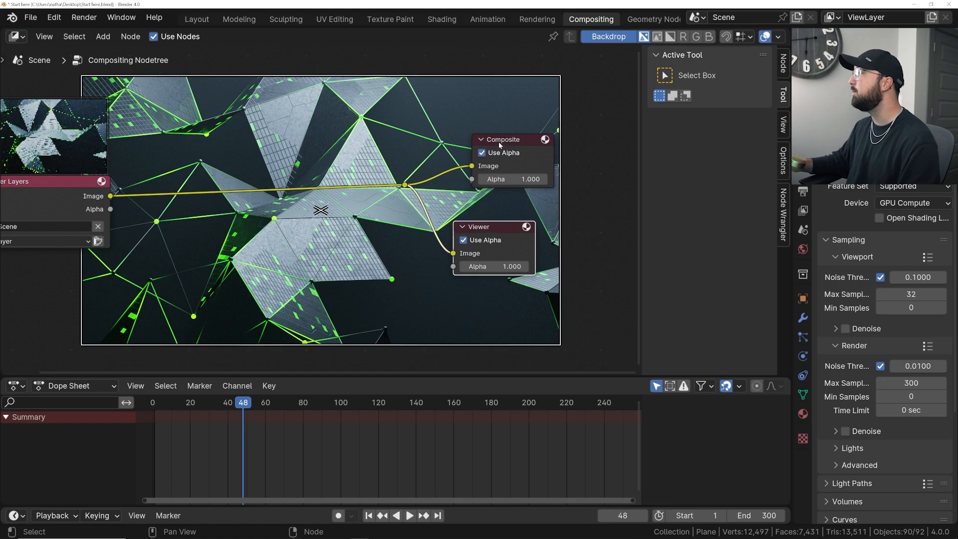
- Insert a Hue/Saturation/Value node on the image link between Render Layers and the reroute
{"action": "key", "text": "shift+a"}
{"action": "left_click", "coordinate": [324, 158]}
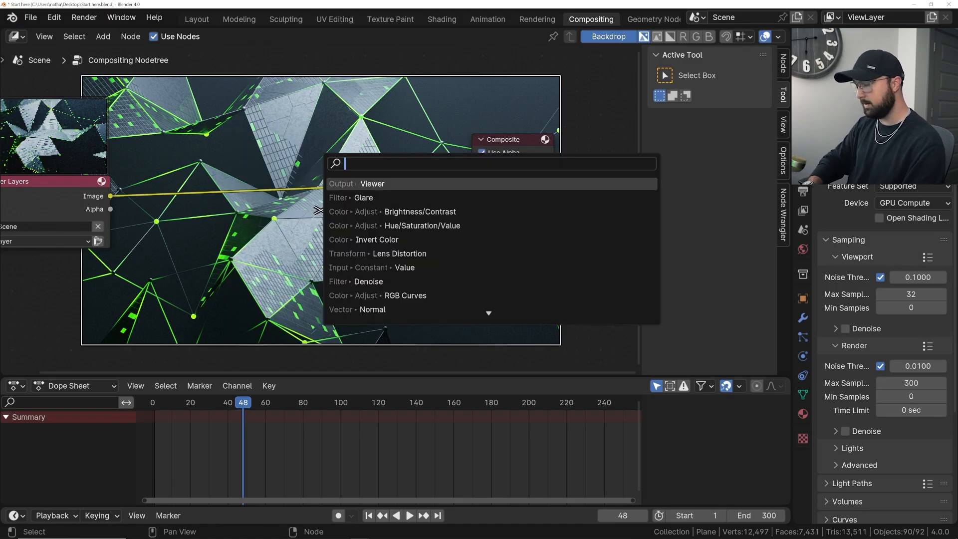
{"action": "type", "text": "hu"}
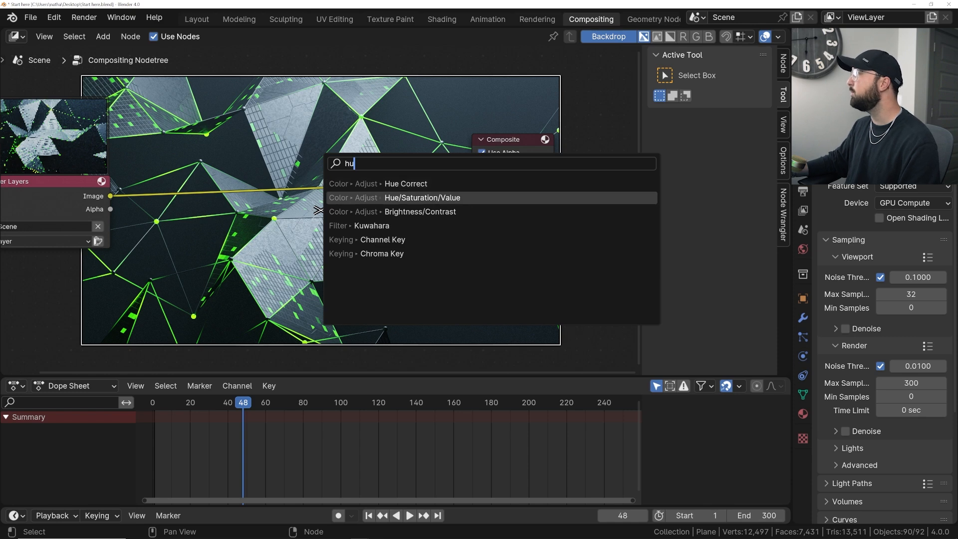
{"action": "left_click", "coordinate": [421, 198]}
{"action": "left_click", "coordinate": [209, 162]}
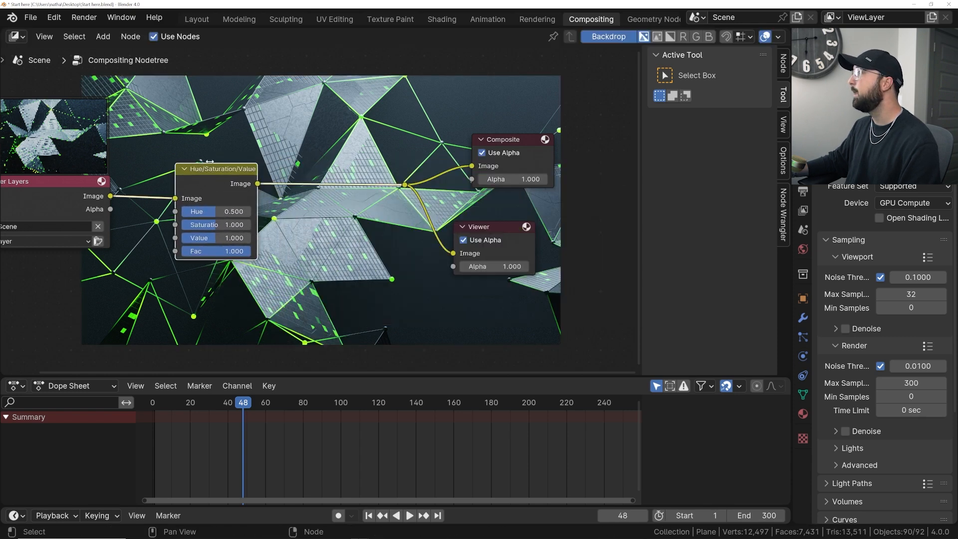
- Spread the Hue/Saturation/Value node away from the Composite and Viewer nodes and set its hue to 0.190
{"action": "middle_click_drag", "start_coordinate": [209, 162], "coordinate": [323, 193]}
{"action": "left_click_drag", "start_coordinate": [171, 226], "coordinate": [1, 207]}
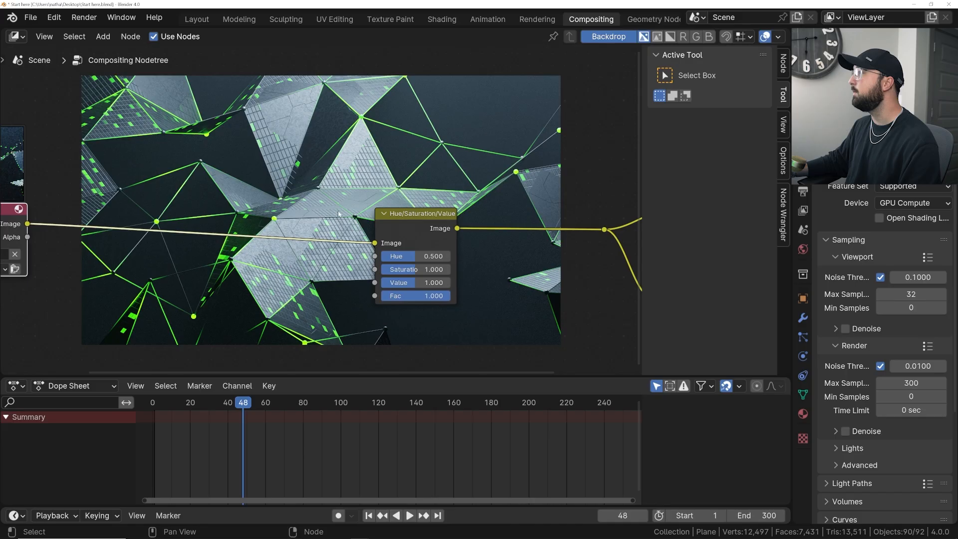
{"action": "middle_click_drag", "start_coordinate": [398, 202], "coordinate": [235, 167]}
{"action": "left_click_drag", "start_coordinate": [244, 186], "coordinate": [225, 186]}
{"action": "scroll", "coordinate": [258, 161], "scroll_direction": "down", "scroll_amount": 2}
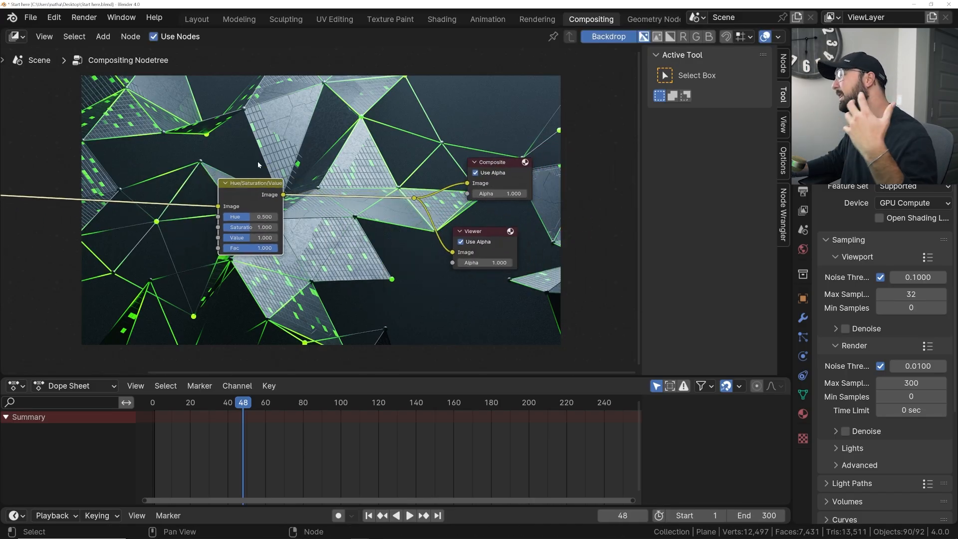
{"action": "scroll", "coordinate": [295, 171], "scroll_direction": "up", "scroll_amount": 2}
{"action": "left_click_drag", "start_coordinate": [216, 183], "coordinate": [164, 215]}
{"action": "left_click_drag", "start_coordinate": [170, 248], "coordinate": [142, 249]}
- Fit the backdrop image to the compositor view and move the Hue/Saturation/Value node farther from the reroute
{"action": "left_click", "coordinate": [783, 122]}
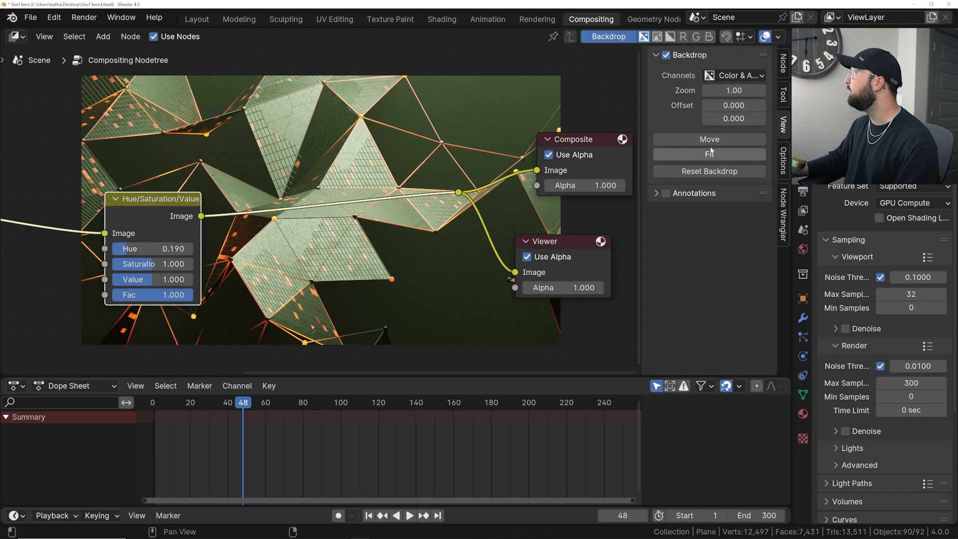
{"action": "left_click", "coordinate": [709, 154]}
{"action": "key", "text": "g"}
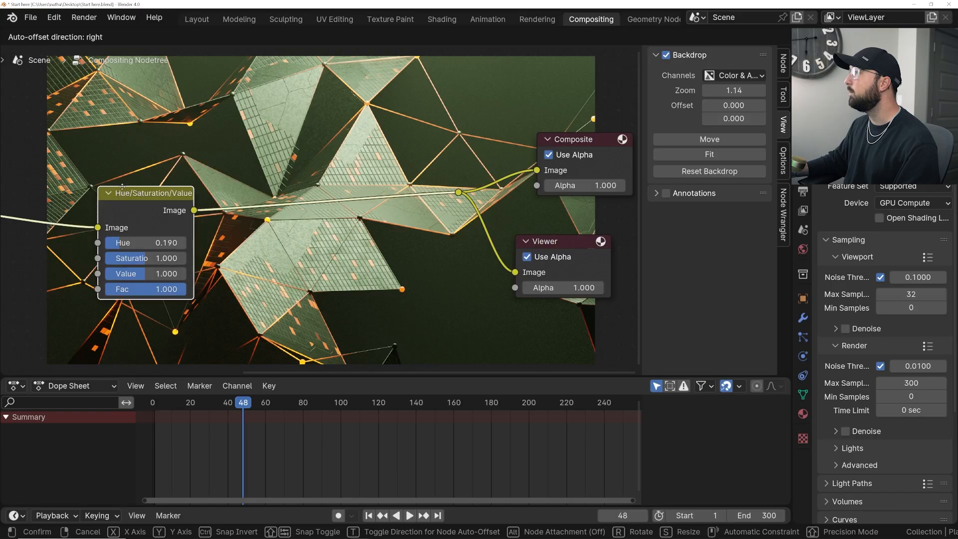
{"action": "left_click", "coordinate": [127, 188]}
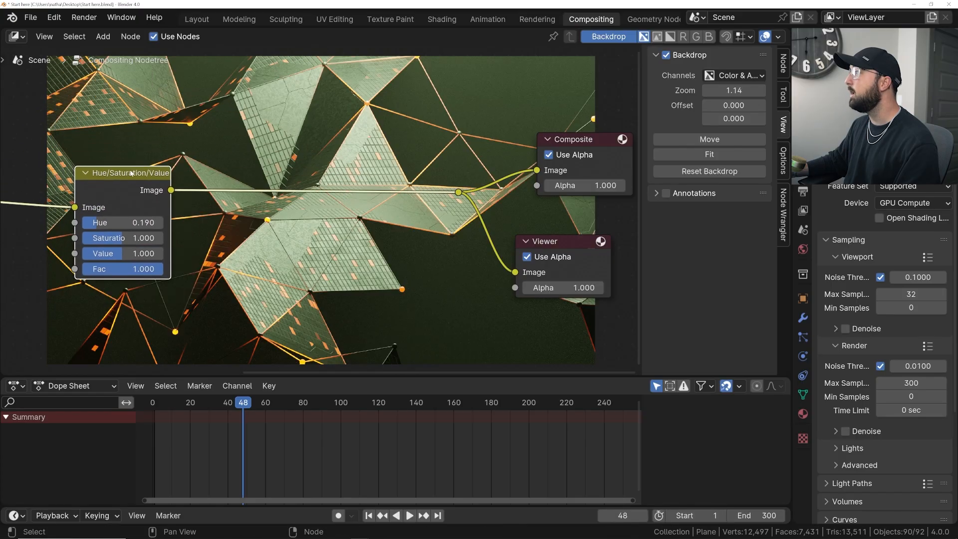
{"action": "scroll", "coordinate": [140, 151], "scroll_direction": "up", "scroll_amount": 1}
{"action": "key", "text": "shift+a"}
{"action": "left_click", "coordinate": [262, 122]}
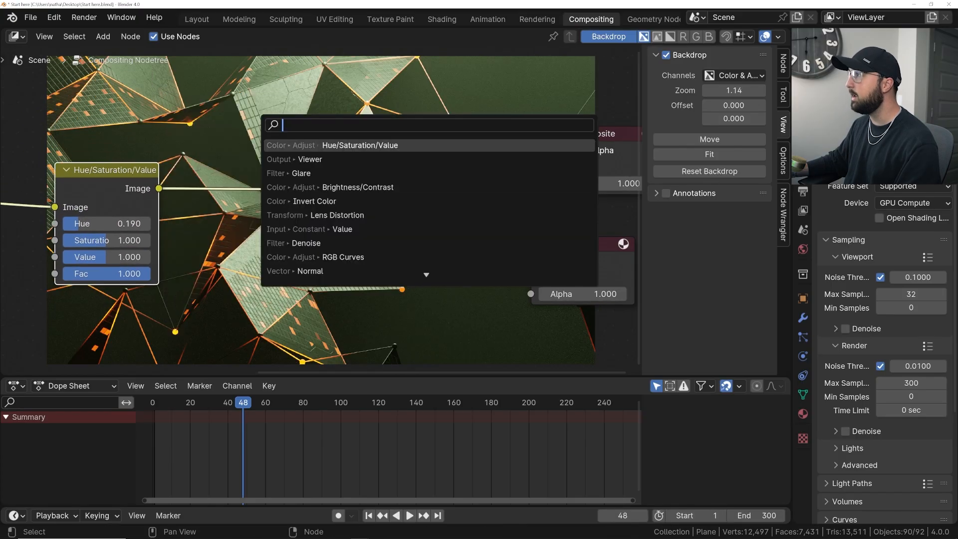
{"action": "key", "text": "Escape"}
- Set the Hue/Saturation/Value node's saturation to 1.098 and enlarge the backdrop zoom to 2.08
{"action": "scroll", "coordinate": [341, 245], "scroll_direction": "up", "scroll_amount": 1}
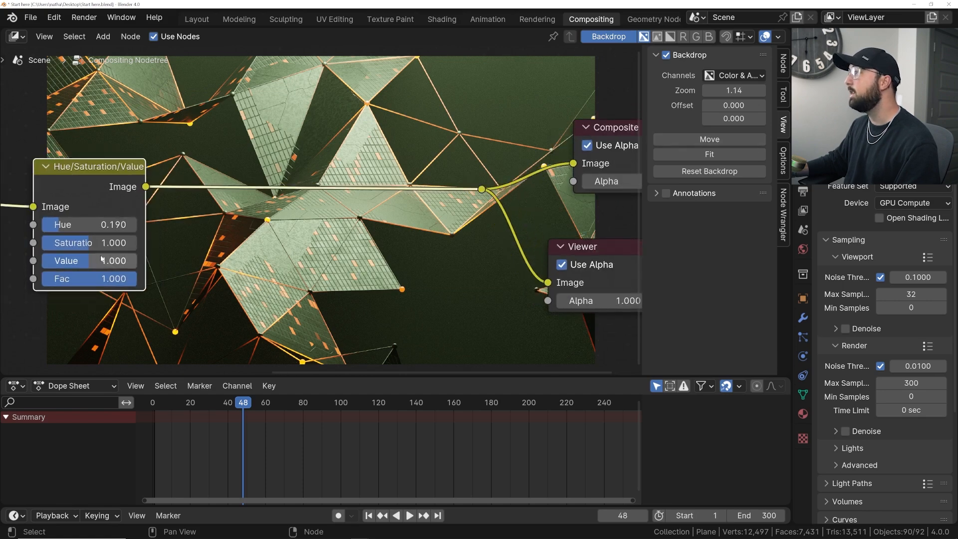
{"action": "mouse_move", "coordinate": [106, 247]}
{"action": "left_mouse_down"}
{"action": "mouse_move", "coordinate": [92, 244]}
{"action": "mouse_move", "coordinate": [101, 244]}
{"action": "left_mouse_up"}
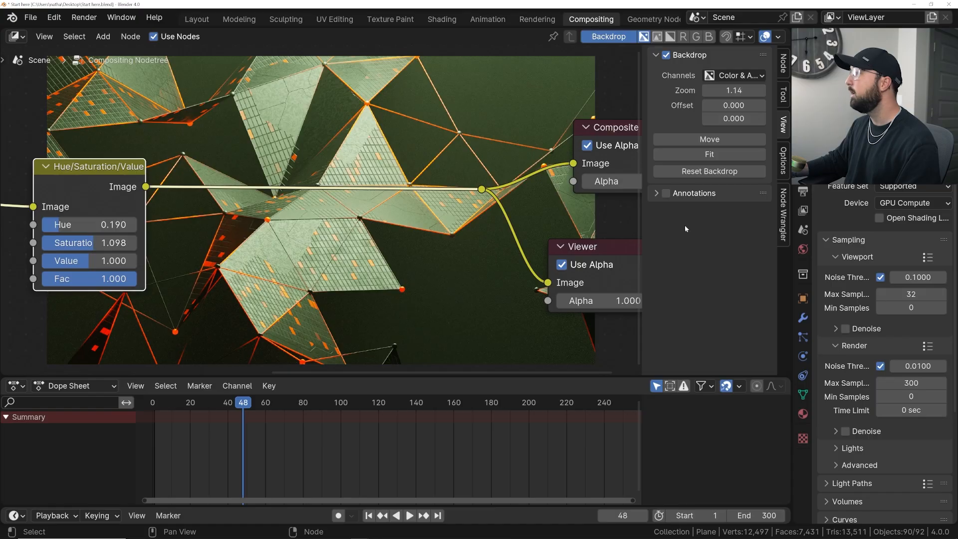
{"action": "left_click_drag", "start_coordinate": [737, 91], "coordinate": [768, 91]}
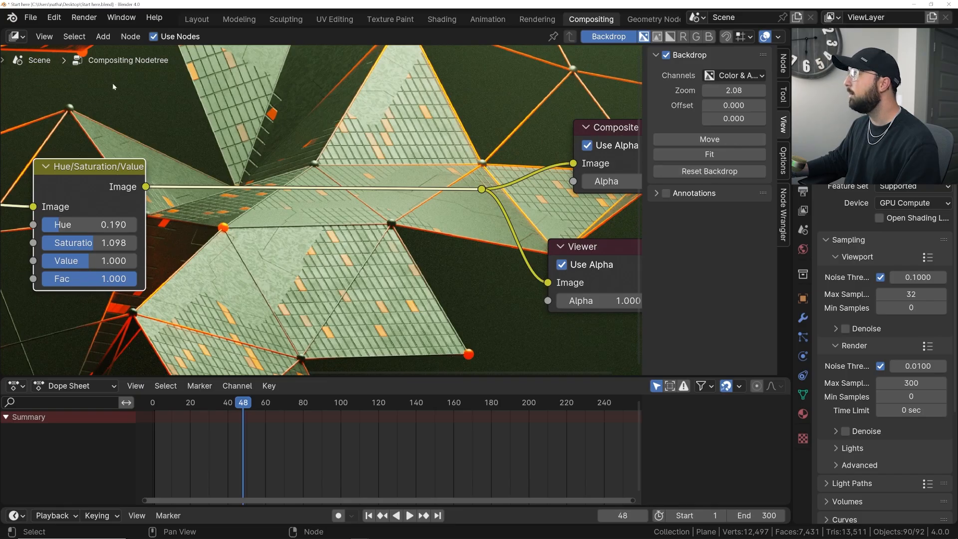
- Go to frame 161 in the Layout workspace and render a still image of it
{"action": "left_click", "coordinate": [206, 20]}
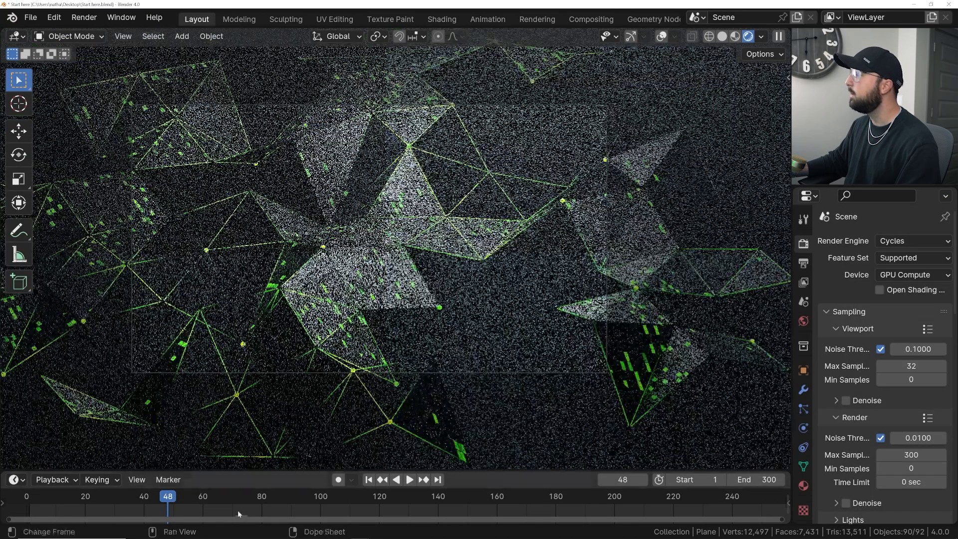
{"action": "left_click_drag", "start_coordinate": [237, 510], "coordinate": [499, 498]}
{"action": "left_click", "coordinate": [84, 17]}
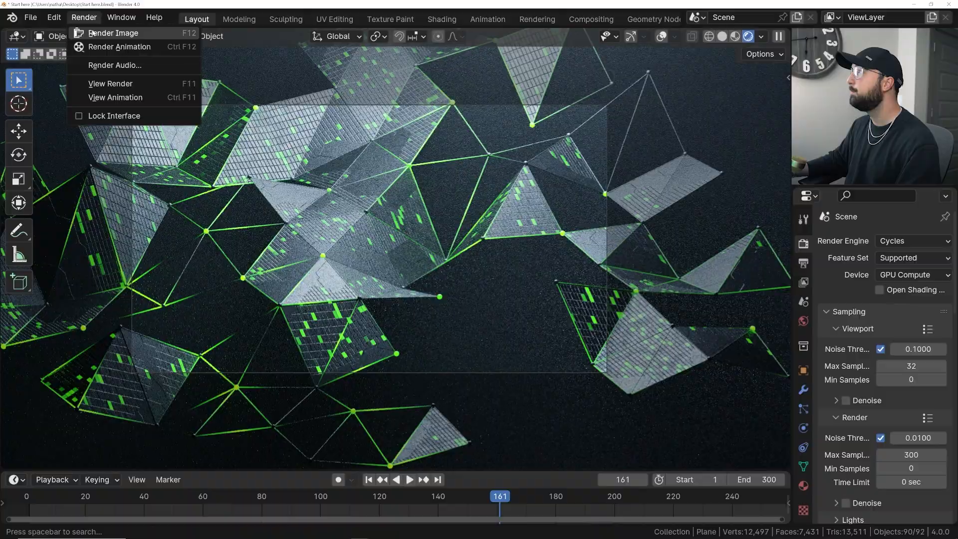
{"action": "left_click", "coordinate": [97, 31]}
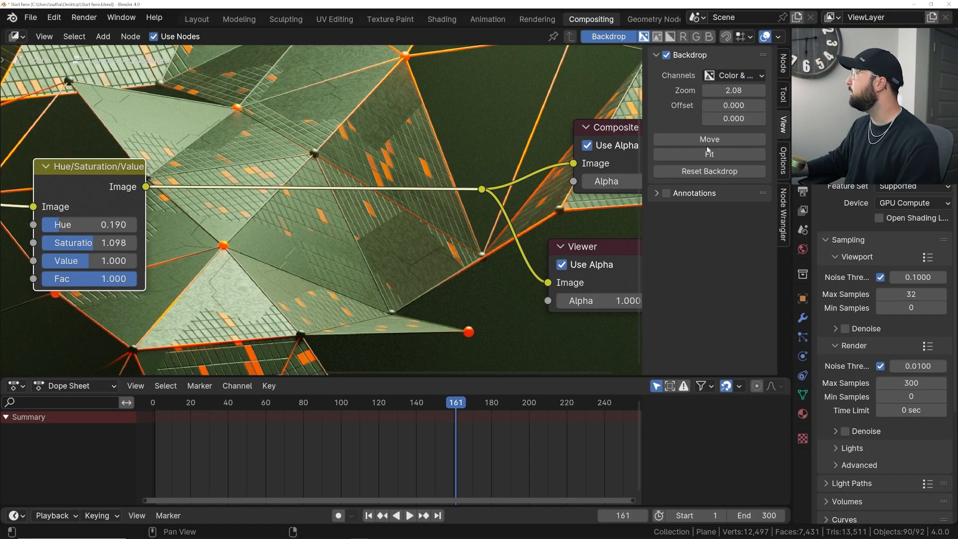
- Fit the backdrop to the compositor view again and set the Hue/Saturation/Value node's saturation to 1.117
{"action": "left_click", "coordinate": [717, 156]}
{"action": "left_click_drag", "start_coordinate": [108, 242], "coordinate": [124, 242]}
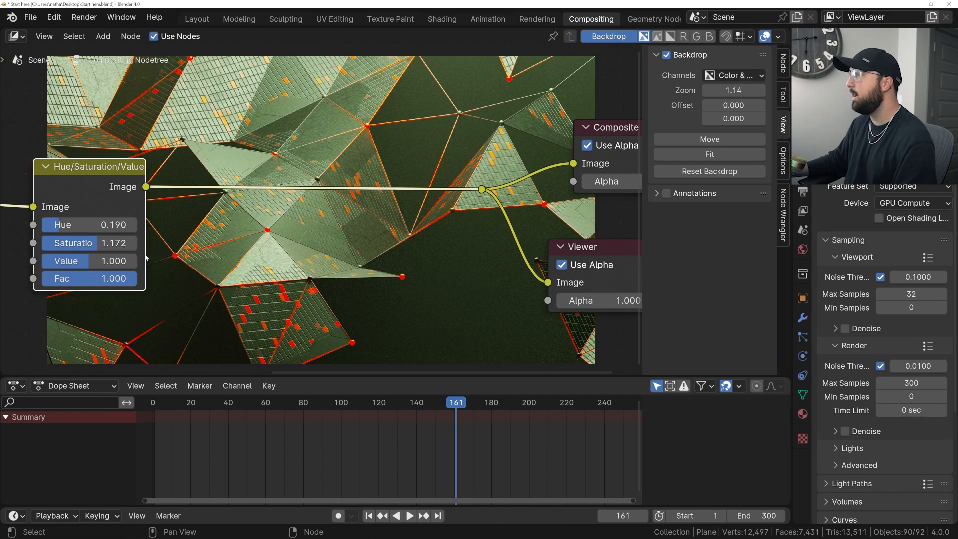
{"action": "left_click_drag", "start_coordinate": [122, 242], "coordinate": [96, 241]}
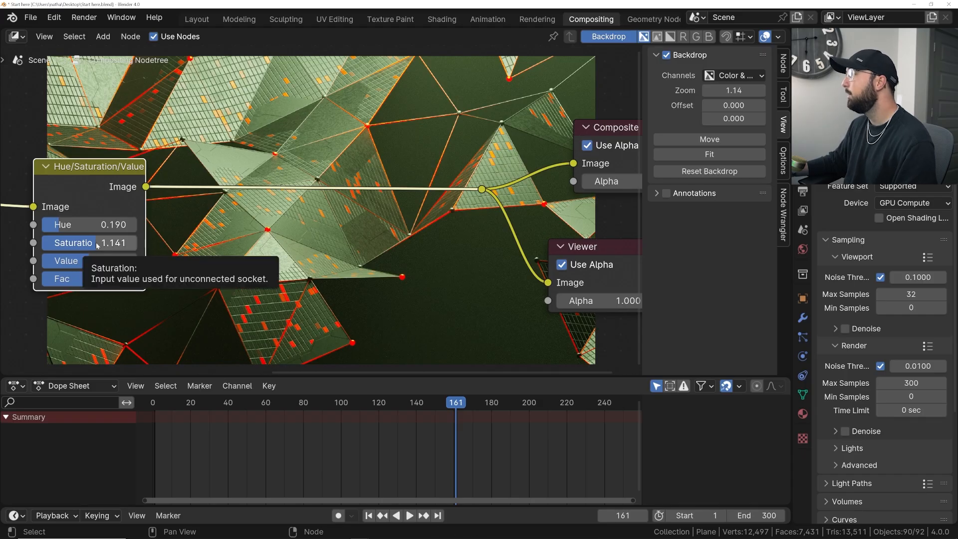
{"action": "left_click_drag", "start_coordinate": [111, 243], "coordinate": [106, 243]}
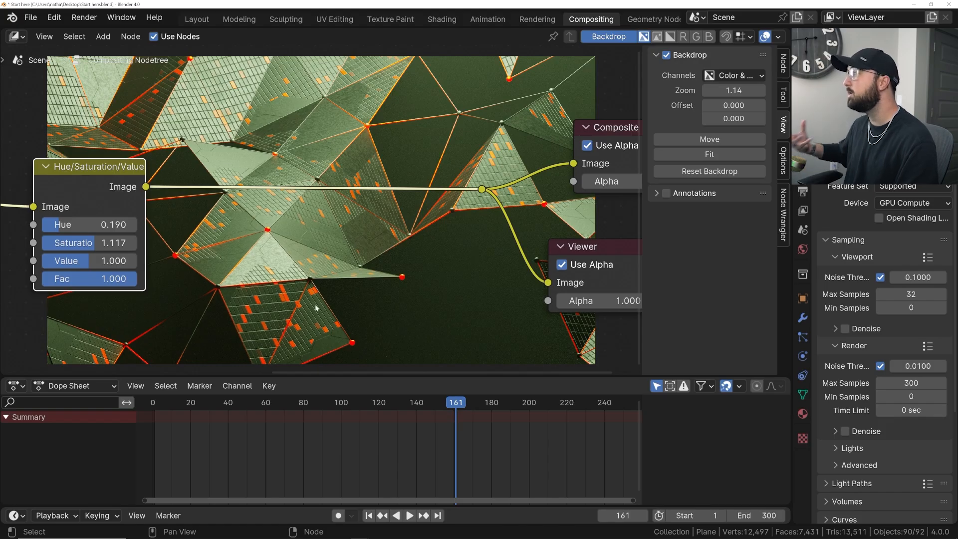
- Add a Glare node and insert it on the link between the Hue/Saturation/Value node and the reroute
{"action": "key", "text": "shift+a"}
{"action": "left_click", "coordinate": [317, 153]}
{"action": "type", "text": "glare"}
{"action": "key", "text": "Return"}
{"action": "left_click", "coordinate": [291, 210]}
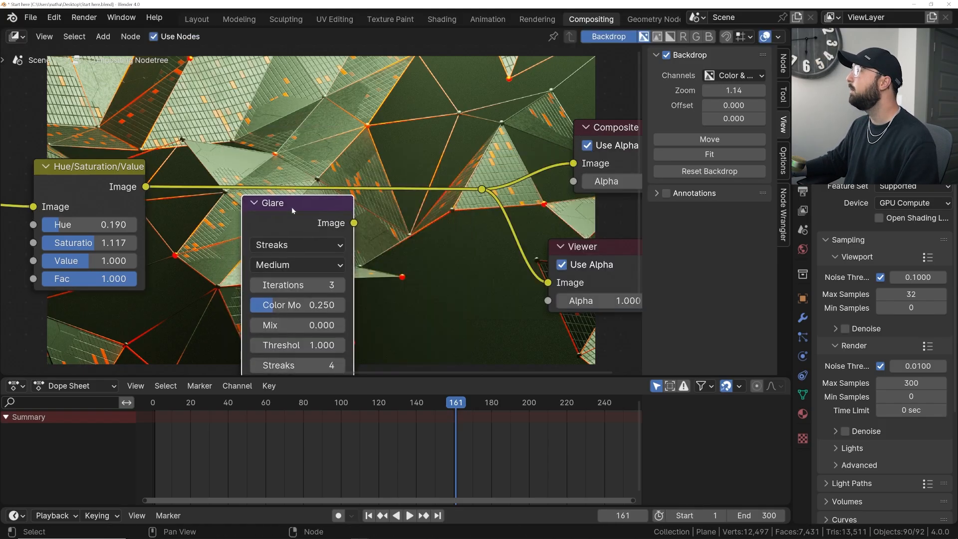
{"action": "left_click_drag", "start_coordinate": [291, 210], "coordinate": [345, 165]}
- Set the Glare node's type to Fog Glow and its Mix to -0.300
{"action": "left_click", "coordinate": [342, 206]}
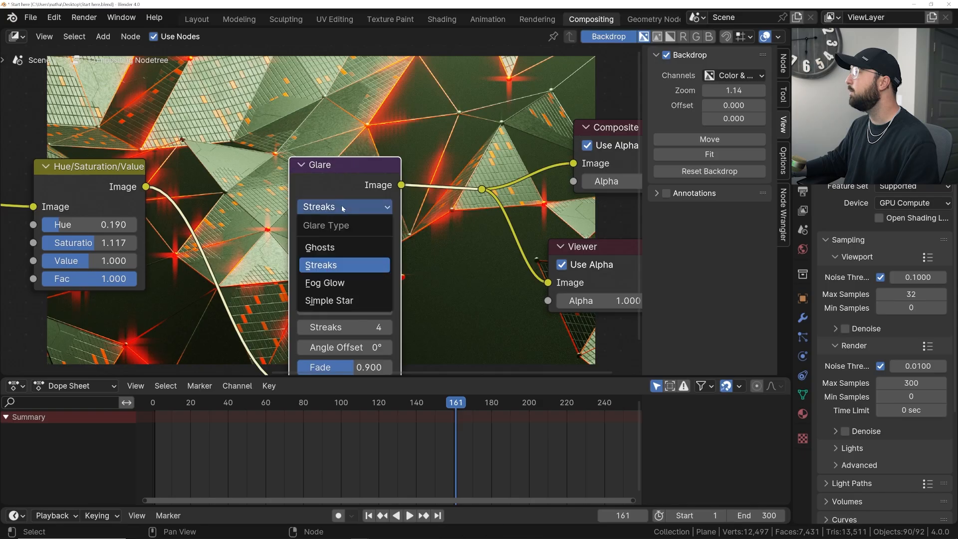
{"action": "left_click", "coordinate": [339, 282]}
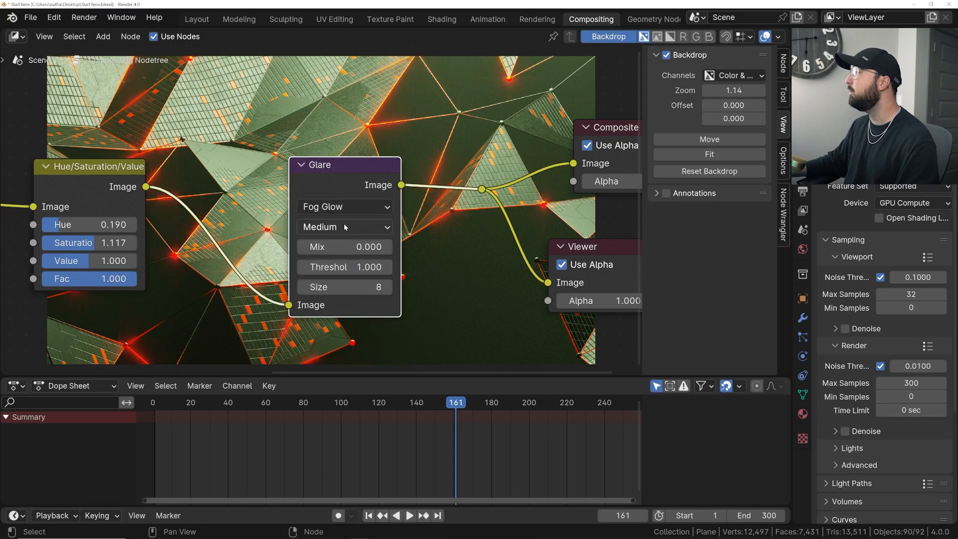
{"action": "middle_click_drag", "start_coordinate": [343, 208], "coordinate": [443, 225]}
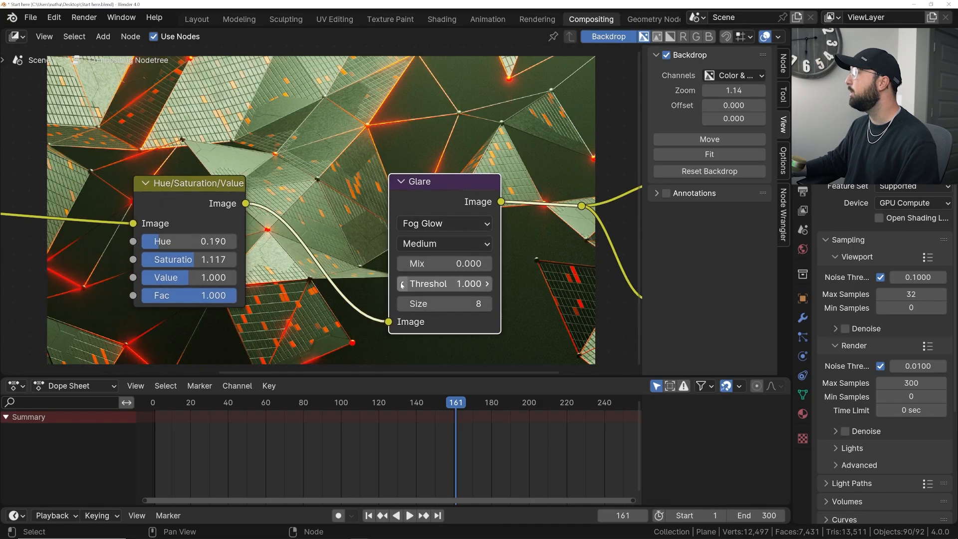
{"action": "left_click", "coordinate": [401, 264]}
{"action": "left_click", "coordinate": [401, 264]}
{"action": "left_click", "coordinate": [401, 264]}
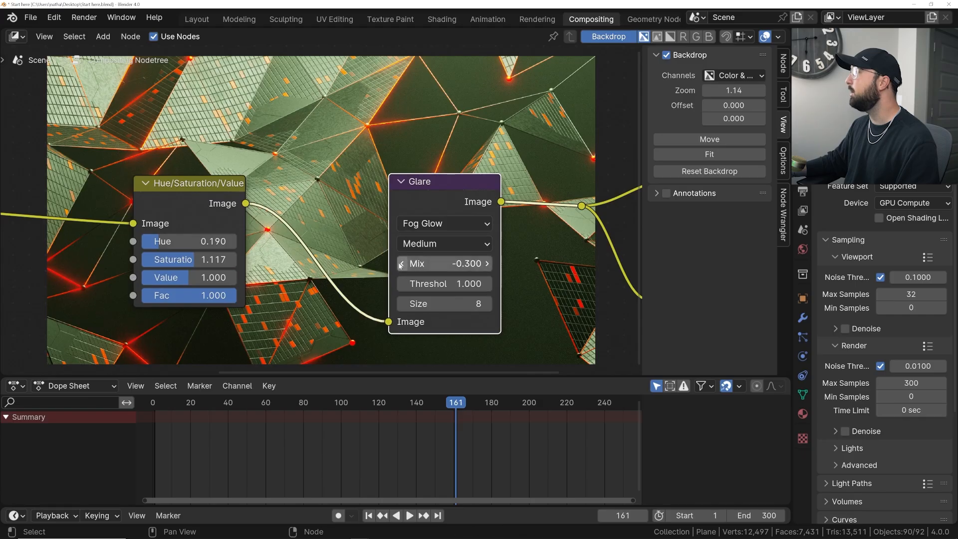
- View the composited render result in the Rendering workspace, fitted to the image view
{"action": "scroll", "coordinate": [218, 200], "scroll_direction": "down", "scroll_amount": 1}
{"action": "left_click", "coordinate": [532, 19]}
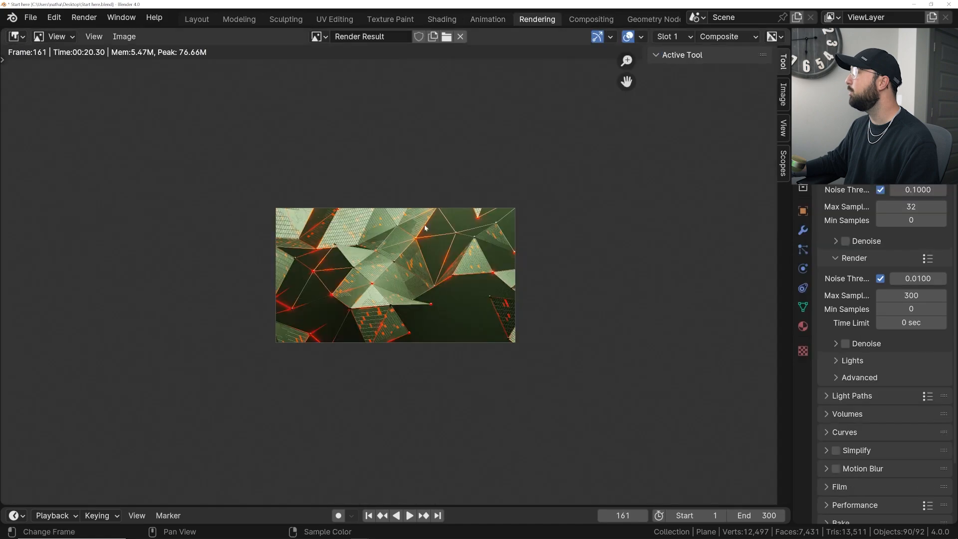
{"action": "key", "text": "Home"}
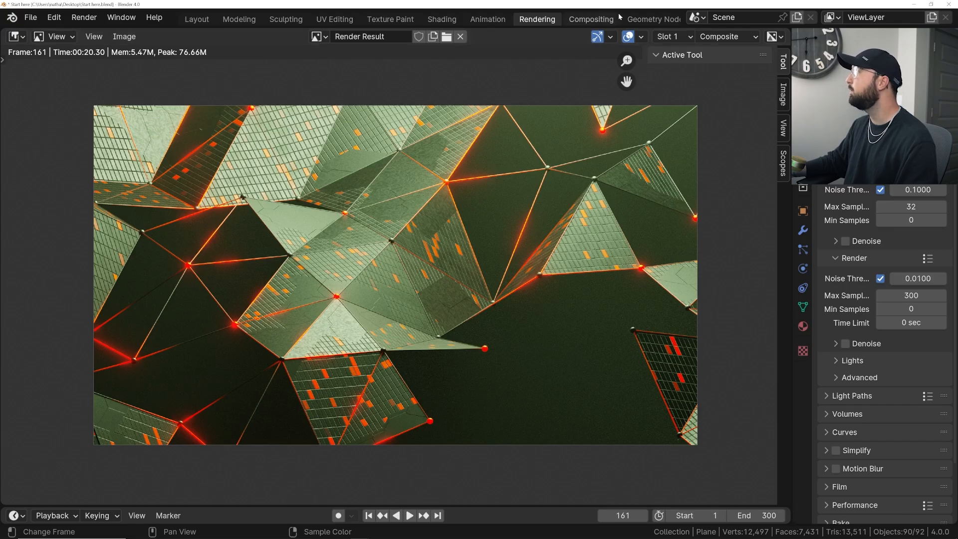
- Switch to the Shading workspace, look through the camera, and open the wire material's node tree
{"action": "left_click", "coordinate": [441, 19]}
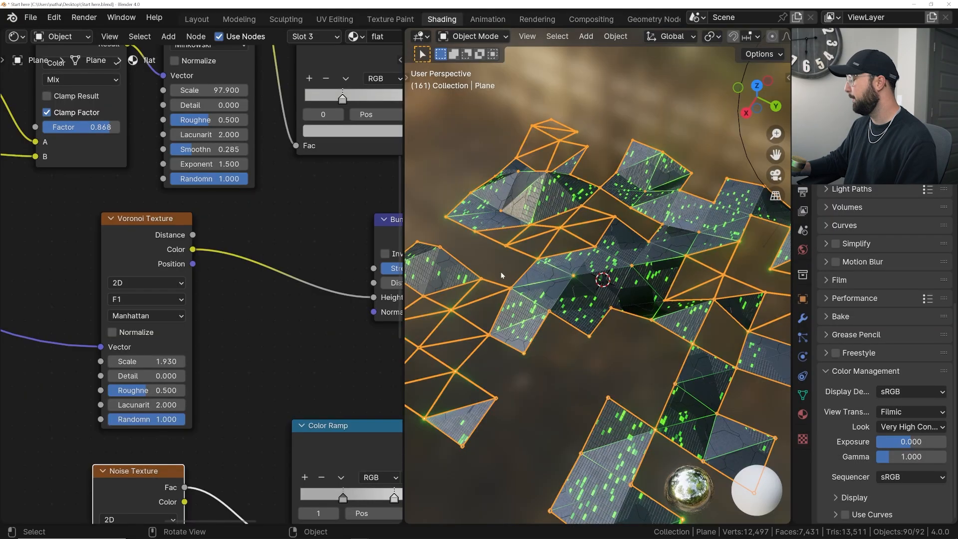
{"action": "key", "text": "KP_0"}
{"action": "scroll", "coordinate": [720, 40], "scroll_direction": "down", "scroll_amount": 5}
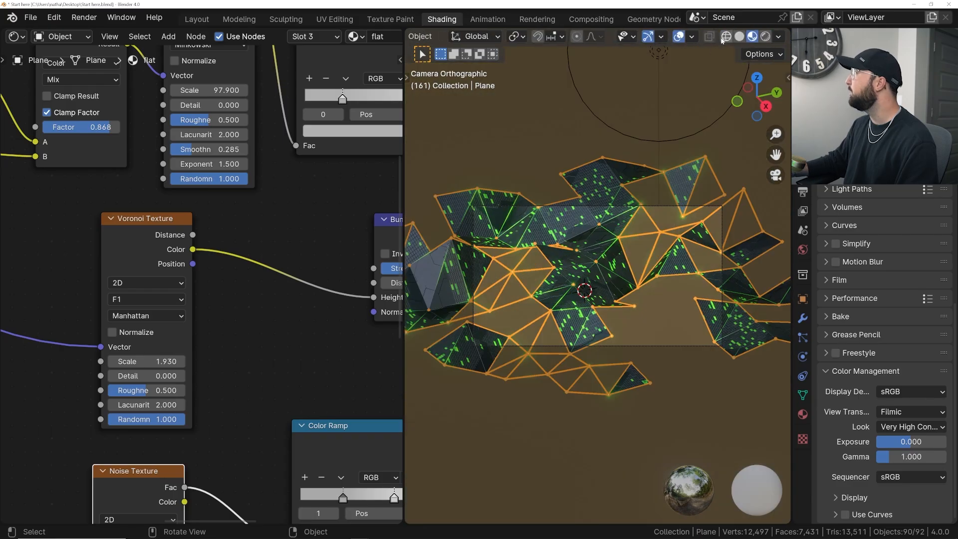
{"action": "left_click", "coordinate": [302, 38]}
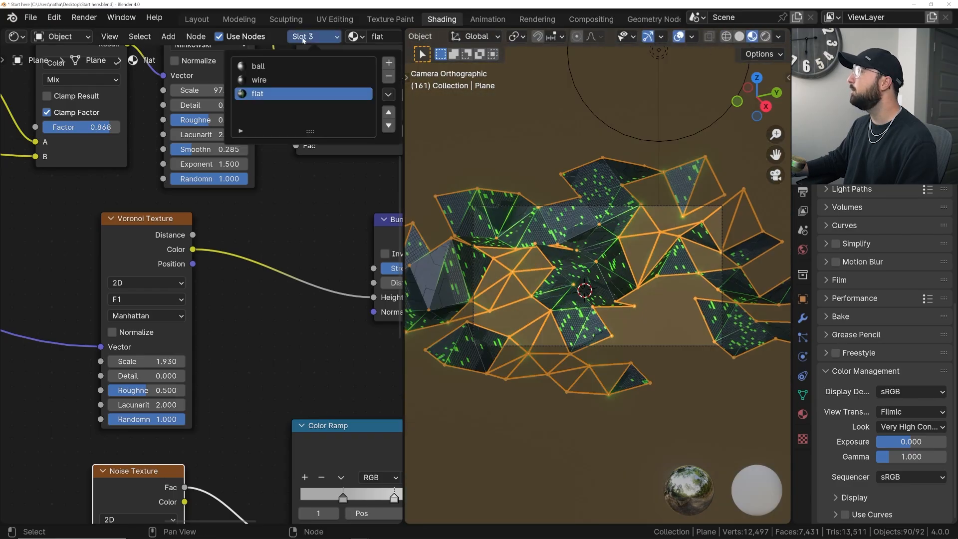
{"action": "left_click", "coordinate": [265, 80]}
{"action": "scroll", "coordinate": [637, 270], "scroll_direction": "up", "scroll_amount": 4}
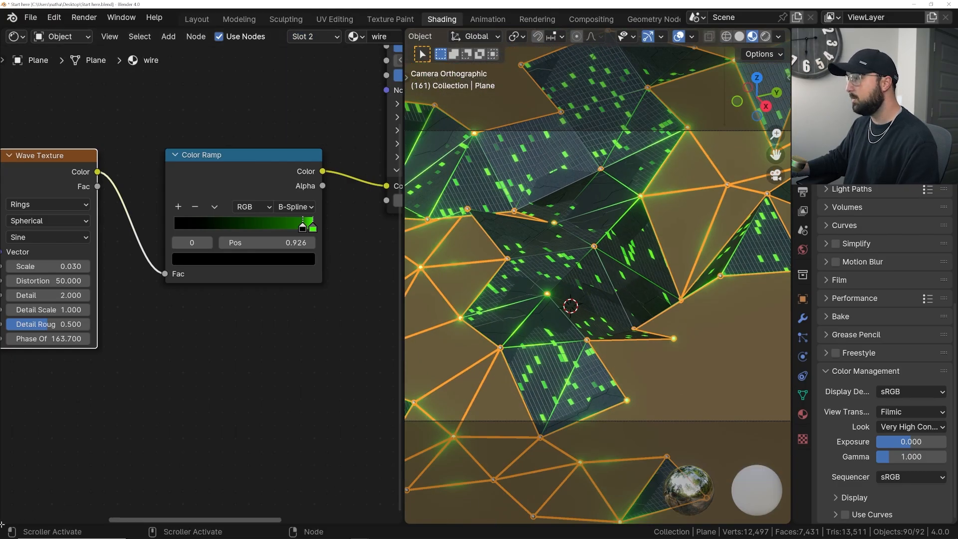
- Split off an area below the shader editor, make it a Timeline, and frame the 0 to 300 range
{"action": "left_click_drag", "start_coordinate": [2, 524], "coordinate": [10, 456]}
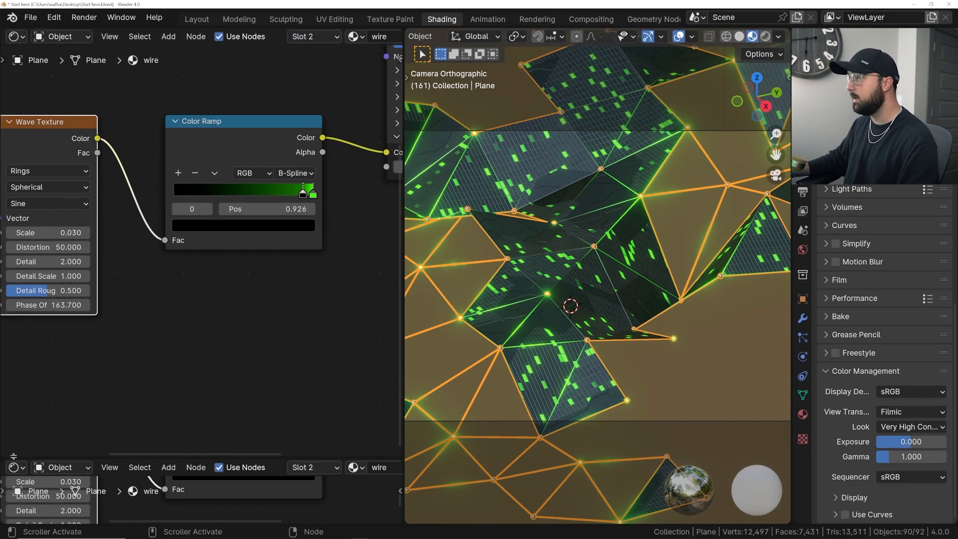
{"action": "left_click", "coordinate": [13, 466]}
{"action": "left_click", "coordinate": [196, 376]}
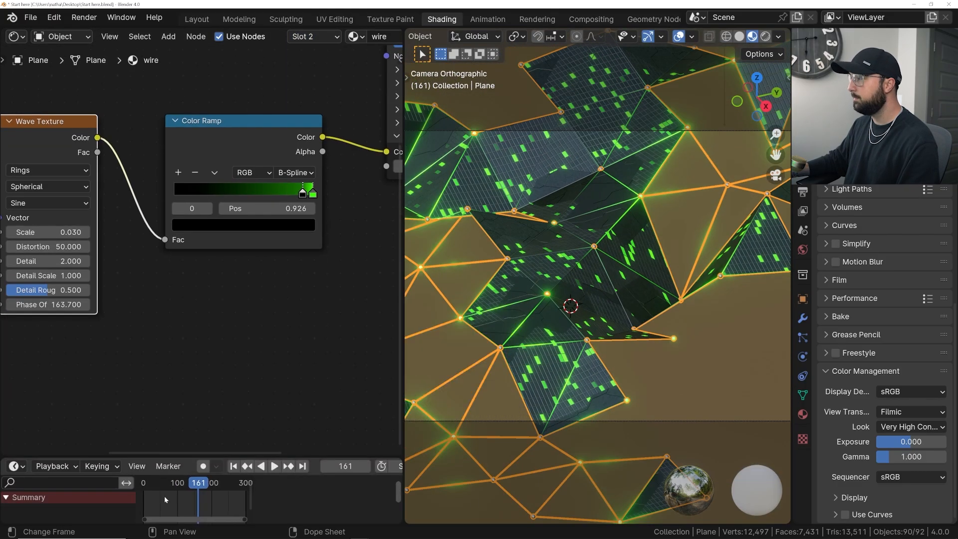
{"action": "left_click_drag", "start_coordinate": [253, 499], "coordinate": [394, 500]}
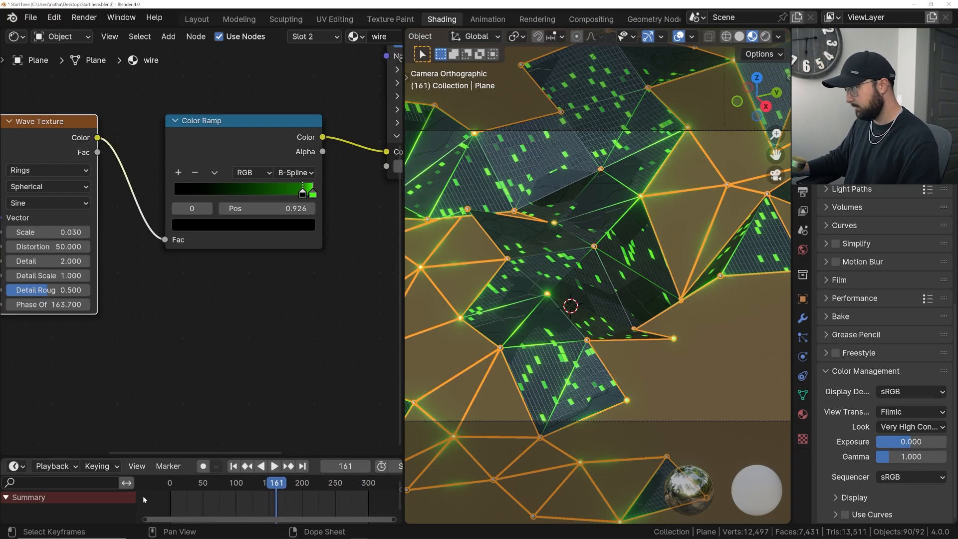
{"action": "left_click_drag", "start_coordinate": [136, 500], "coordinate": [45, 501]}
{"action": "scroll", "coordinate": [174, 501], "scroll_direction": "down", "scroll_amount": 3}
{"action": "middle_click_drag", "start_coordinate": [212, 500], "coordinate": [197, 500]}
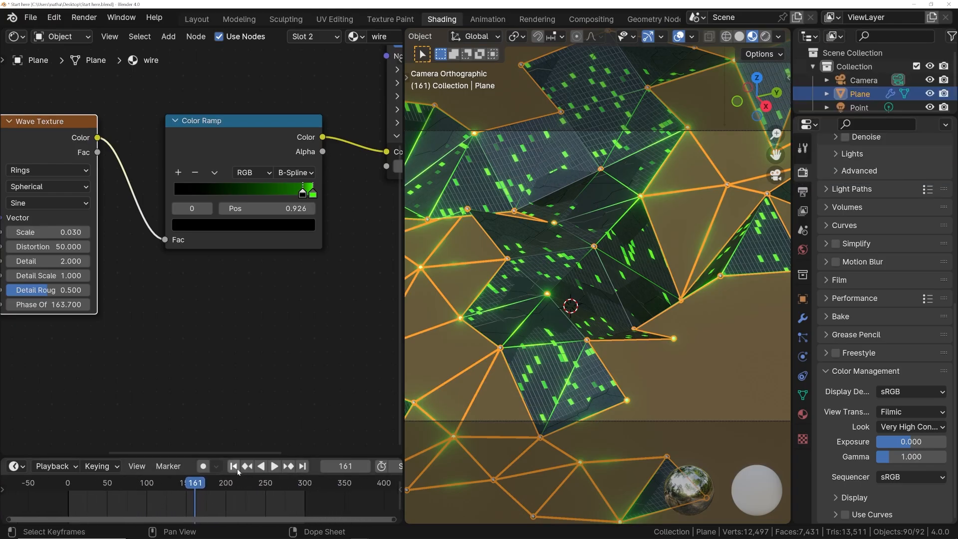
- Go to frame 0 and try a Phase Offset of 184.900 on the wire material's Wave Texture
{"action": "left_click", "coordinate": [233, 466]}
{"action": "key", "text": "Left"}
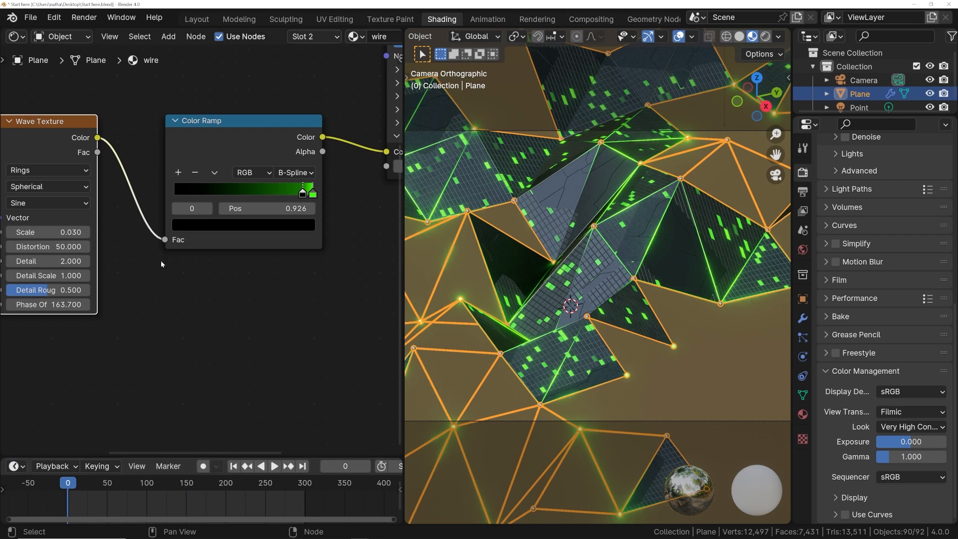
{"action": "middle_click_drag", "start_coordinate": [96, 301], "coordinate": [195, 311]}
{"action": "left_click_drag", "start_coordinate": [175, 314], "coordinate": [281, 314]}
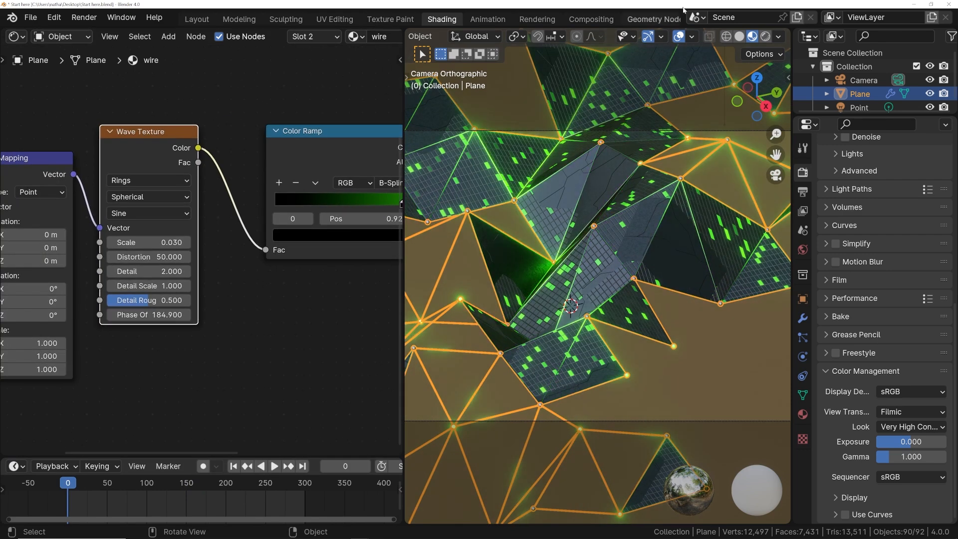
- Hide the overlays and gizmos in the 3D viewport
{"action": "left_click", "coordinate": [679, 38]}
{"action": "left_click", "coordinate": [648, 37]}
- Set the Wave Texture's Phase Offset to 0 and keyframe it at frame 0
{"action": "left_click_drag", "start_coordinate": [145, 315], "coordinate": [222, 315]}
{"action": "left_click", "coordinate": [145, 315]}
{"action": "type", "text": "0"}
{"action": "key", "text": "Return"}
{"action": "key", "text": "i"}
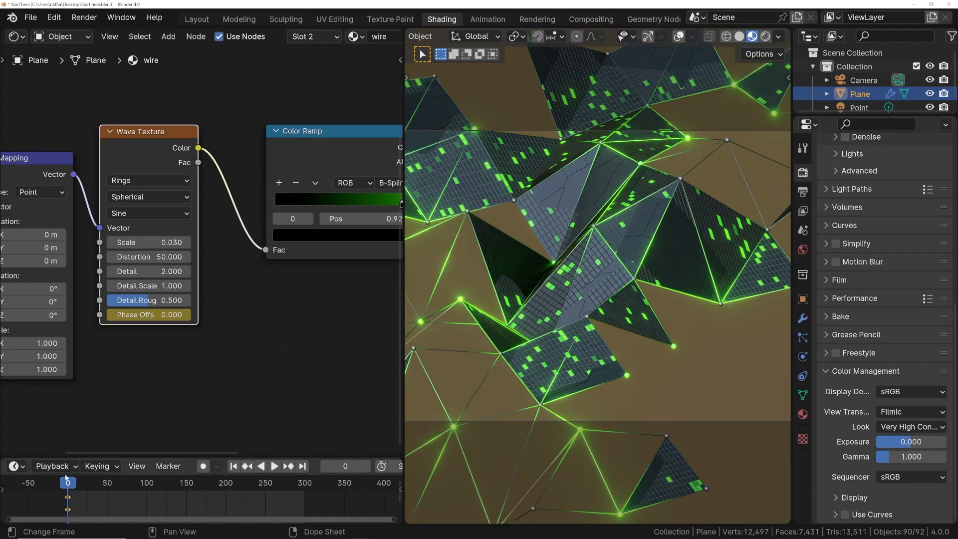
- Keyframe the Wave Texture's Phase Offset at 6*pi on frame 300 and play back the animation
{"action": "left_click", "coordinate": [304, 486]}
{"action": "left_click", "coordinate": [144, 314]}
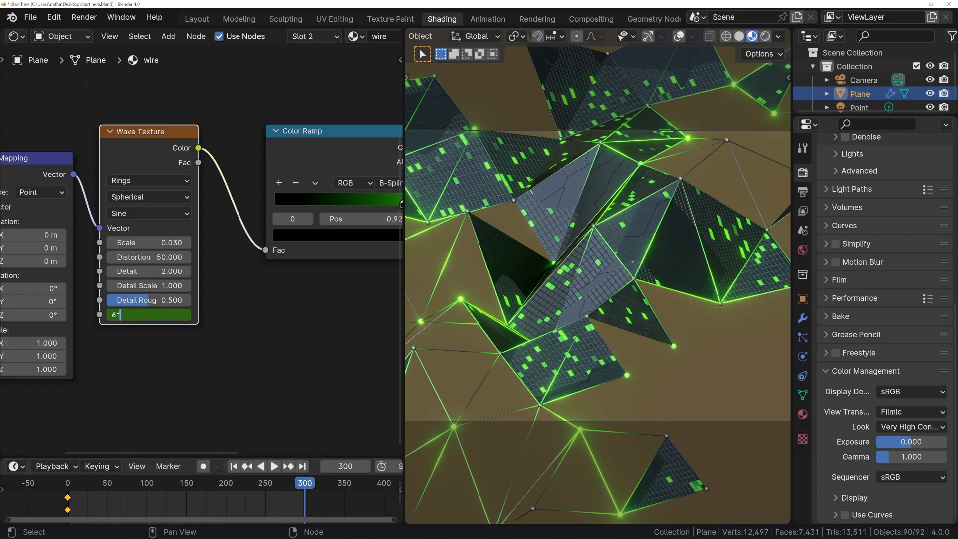
{"action": "type", "text": "6*pi"}
{"action": "key", "text": "Return"}
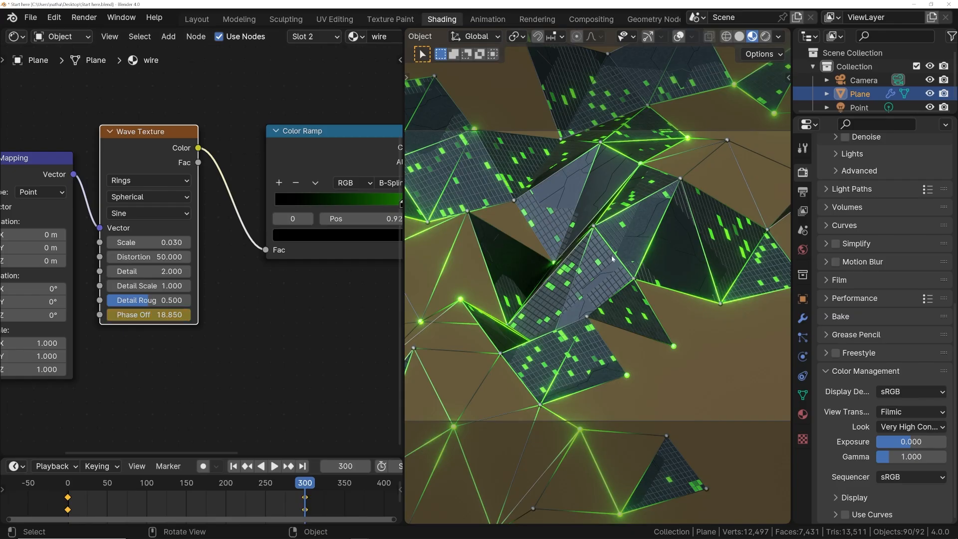
{"action": "key", "text": "space"}
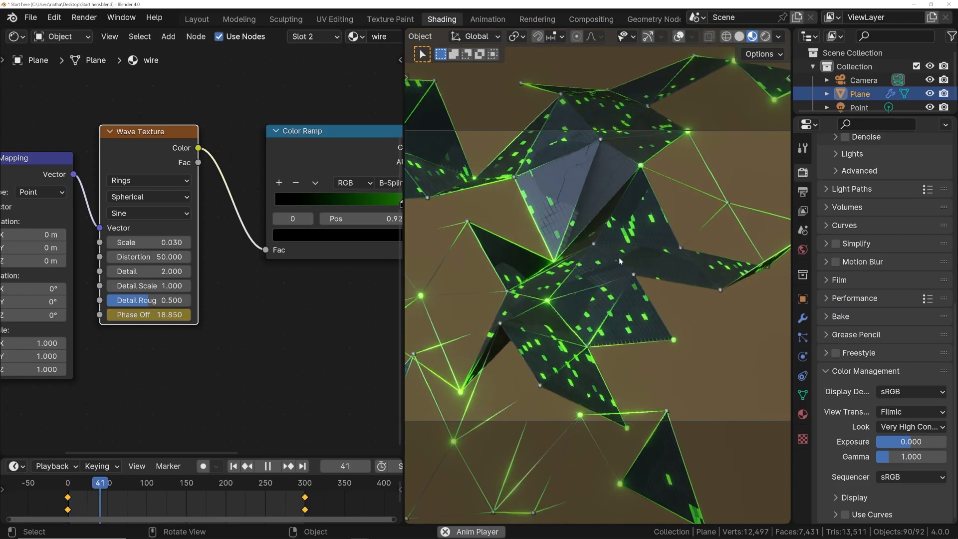
- Set the wire material's Wave Texture Phase Offset keyframe on frame 300 to 37.699 and play back the animation
{"action": "key", "text": "space"}
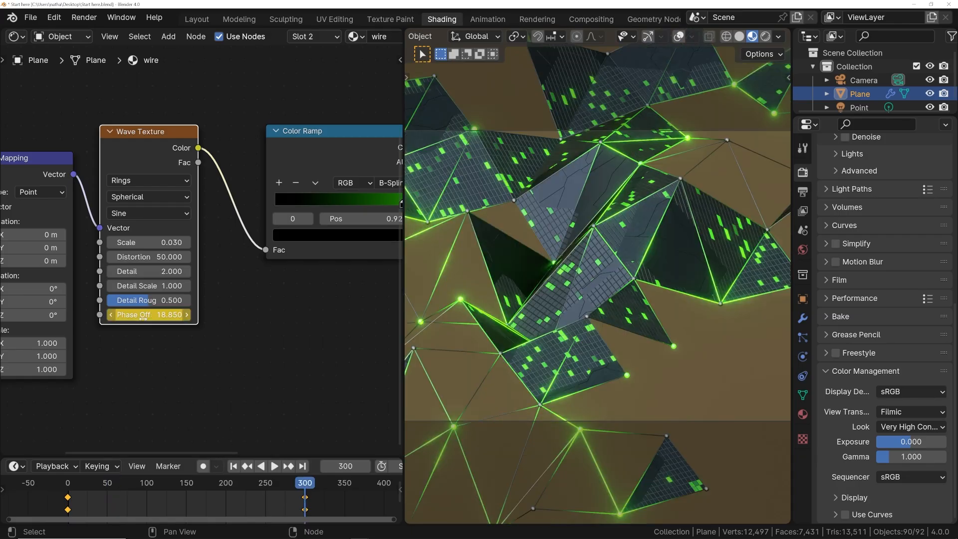
{"action": "left_click", "coordinate": [143, 315]}
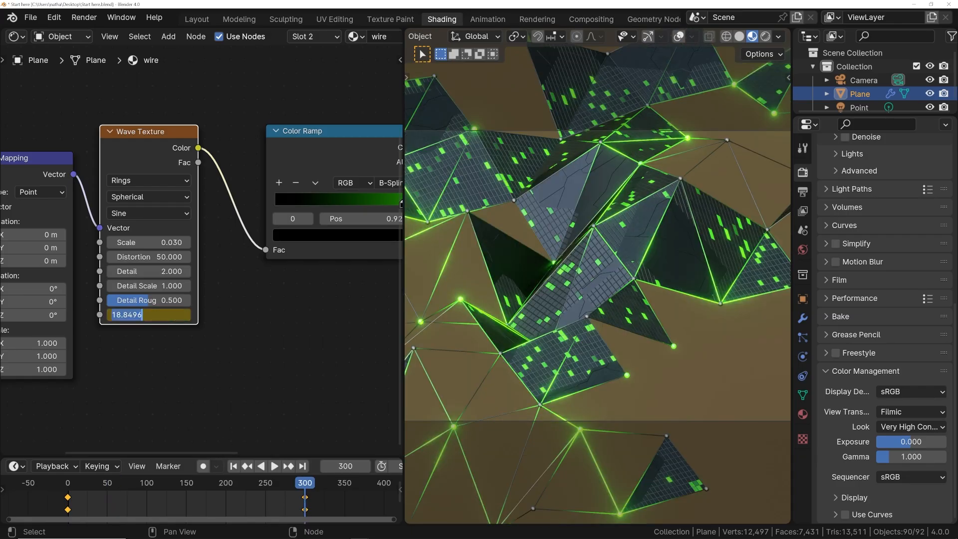
{"action": "type", "text": "37.699"}
{"action": "key", "text": "Return"}
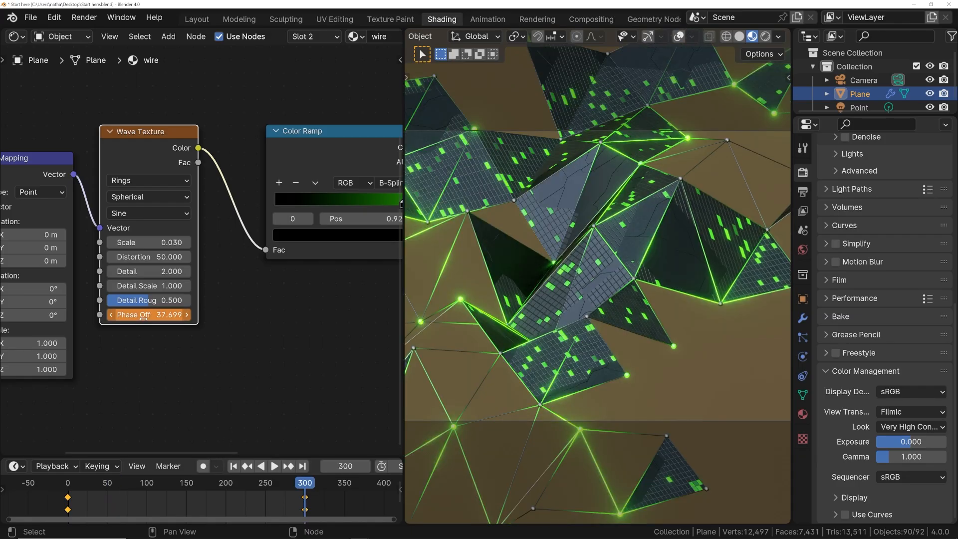
{"action": "key", "text": "space"}
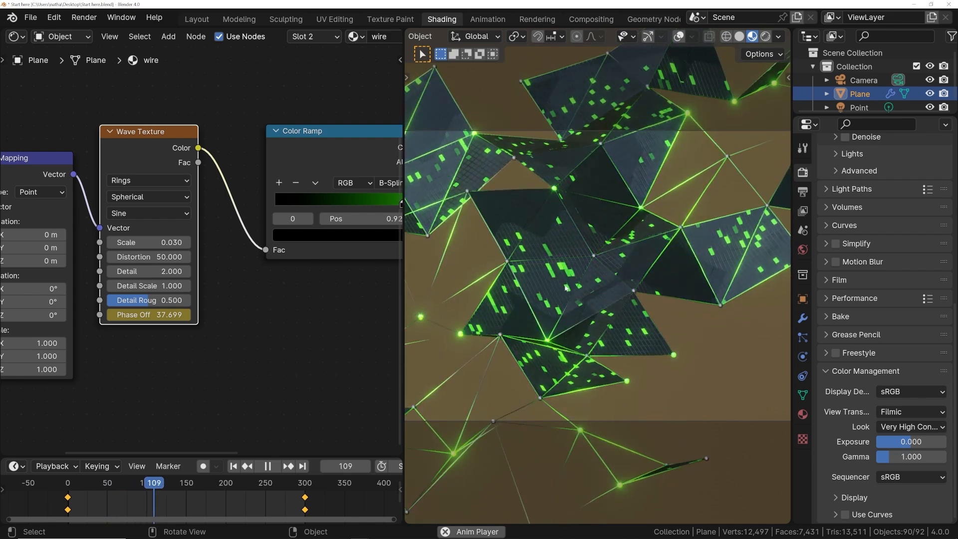
{"action": "key", "text": "space"}
- Switch to the ball material and keyframe its Wave Texture's Phase Offset at 0 on frame 0
{"action": "left_click", "coordinate": [299, 38]}
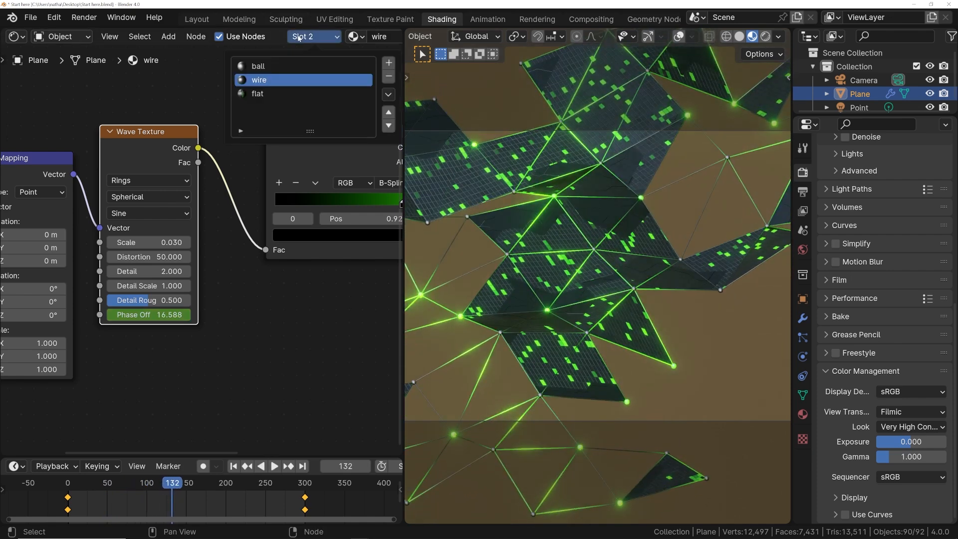
{"action": "left_click", "coordinate": [258, 66]}
{"action": "scroll", "coordinate": [219, 344], "scroll_direction": "up", "scroll_amount": 4}
{"action": "left_click_drag", "start_coordinate": [186, 362], "coordinate": [213, 362]}
{"action": "left_click", "coordinate": [186, 362]}
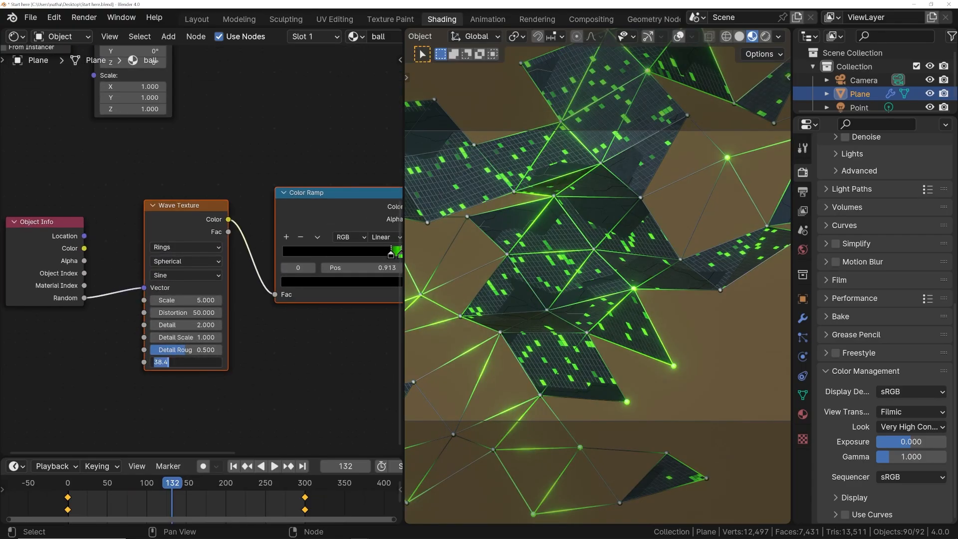
{"action": "type", "text": "0"}
{"action": "key", "text": "Return"}
{"action": "key", "text": "shift+Left"}
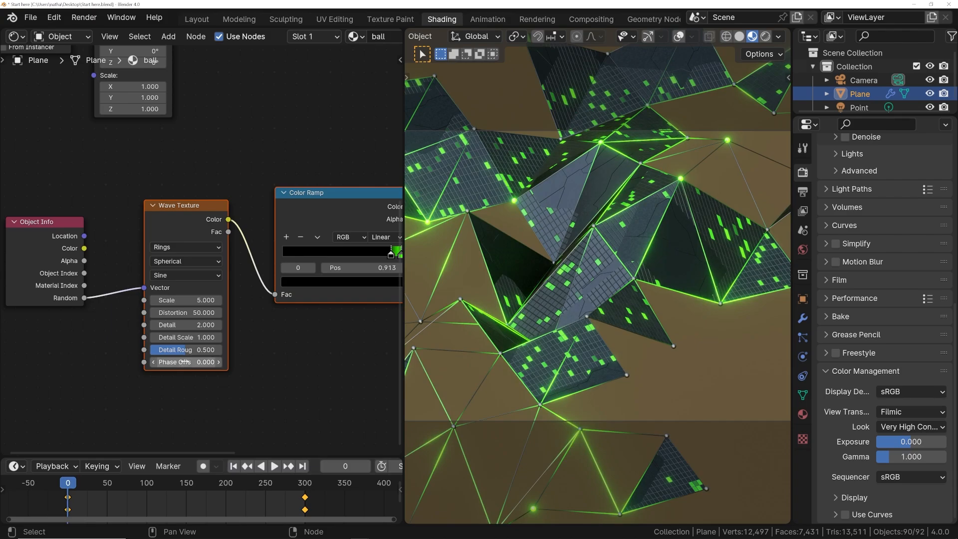
{"action": "key", "text": "i"}
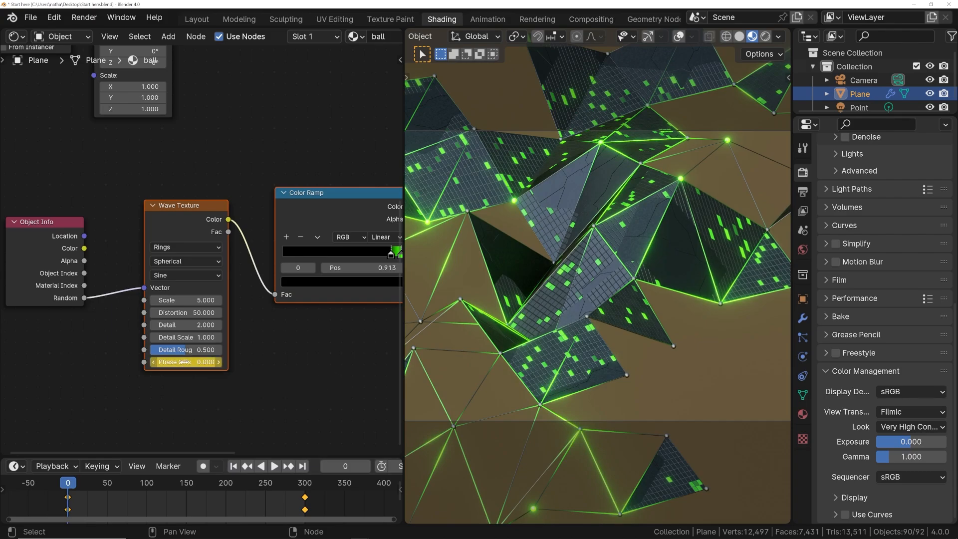
- Keyframe the ball material's Wave Texture Phase Offset at 12*pi on frame 300 and play back the animation
{"action": "left_click", "coordinate": [305, 483]}
{"action": "double_click", "coordinate": [186, 361]}
{"action": "type", "text": "1"}
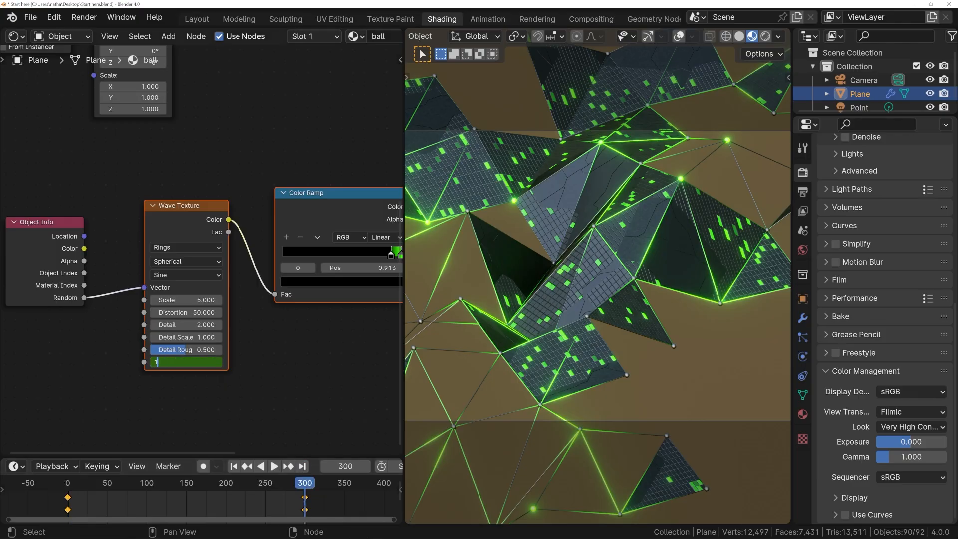
{"action": "type", "text": "2*pi"}
{"action": "key", "text": "Return"}
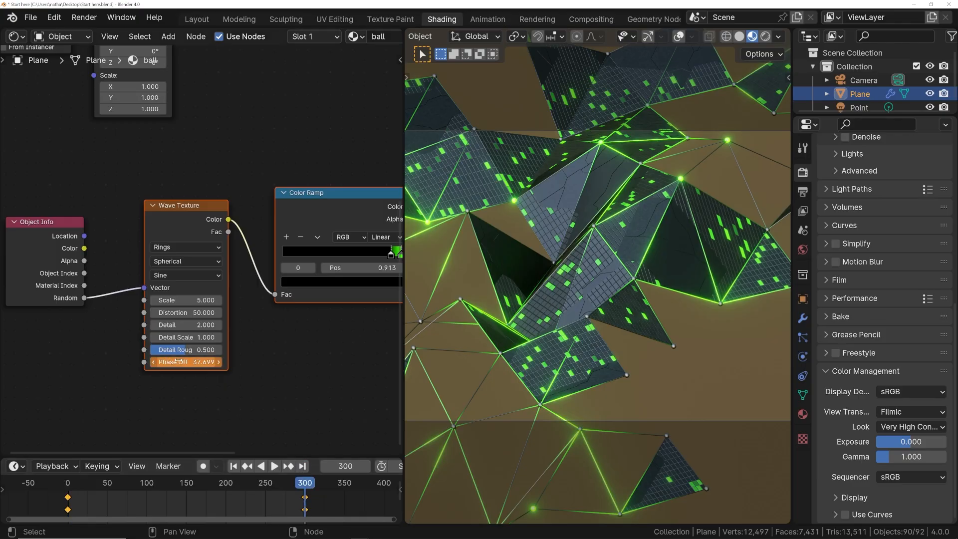
{"action": "key", "text": "space"}
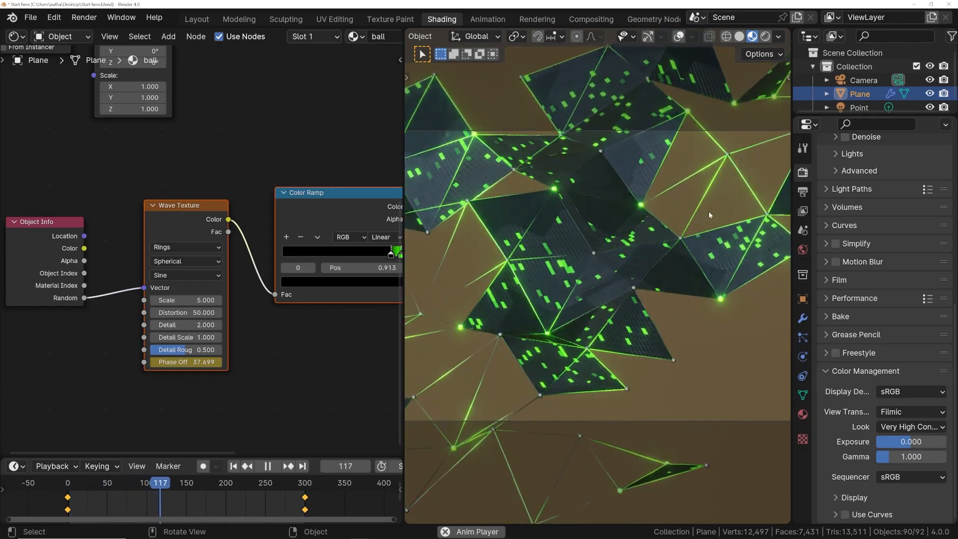
{"action": "key", "text": "space"}
{"action": "key", "text": "space"}
{"action": "key", "text": "space"}
- In the plane's geometry node tree, set the Seed of the Random Value node feeding Separate Geometry to 7
{"action": "left_click", "coordinate": [196, 20]}
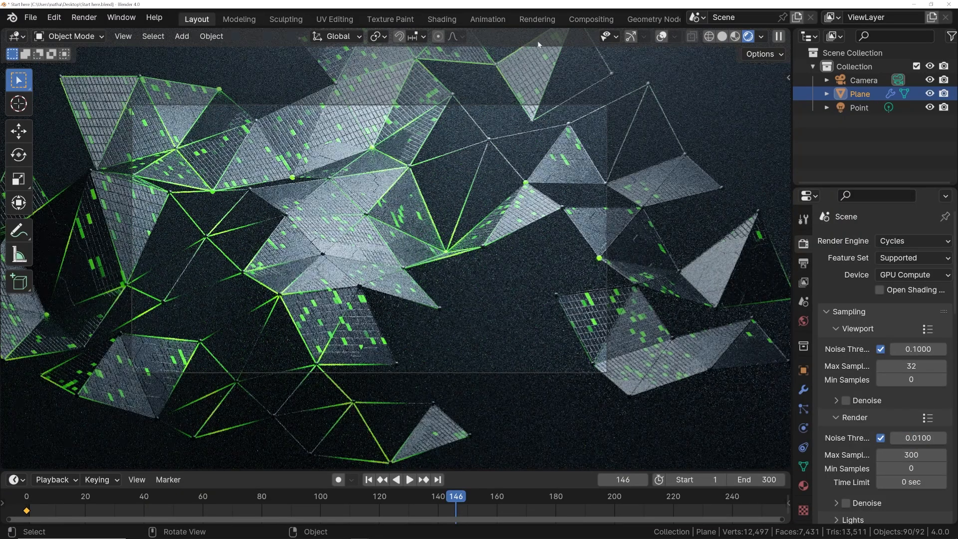
{"action": "left_click", "coordinate": [637, 22]}
{"action": "scroll", "coordinate": [427, 184], "scroll_direction": "down", "scroll_amount": 5}
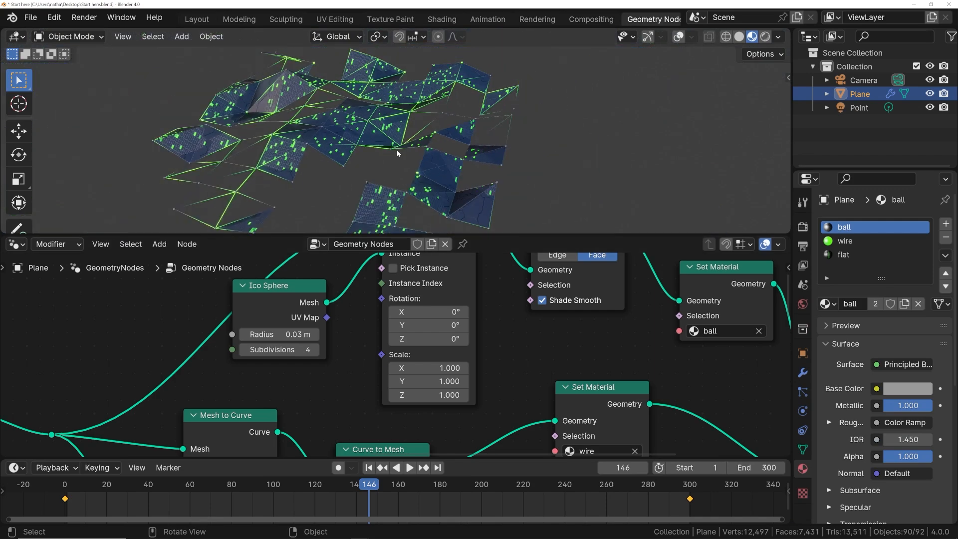
{"action": "scroll", "coordinate": [397, 151], "scroll_direction": "up", "scroll_amount": 10}
{"action": "scroll", "coordinate": [416, 140], "scroll_direction": "down", "scroll_amount": 10}
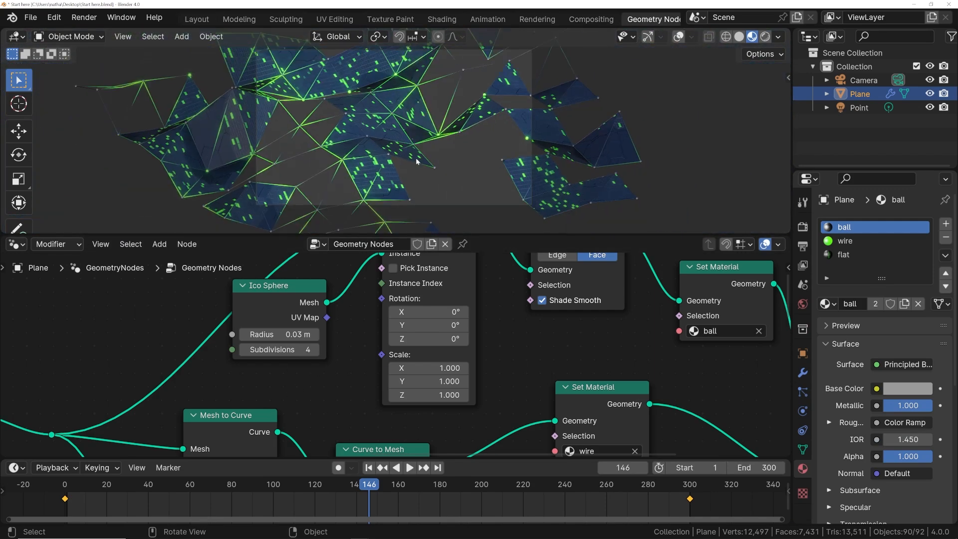
{"action": "scroll", "coordinate": [102, 415], "scroll_direction": "down", "scroll_amount": 6}
{"action": "middle_click_drag", "start_coordinate": [101, 415], "coordinate": [366, 353]}
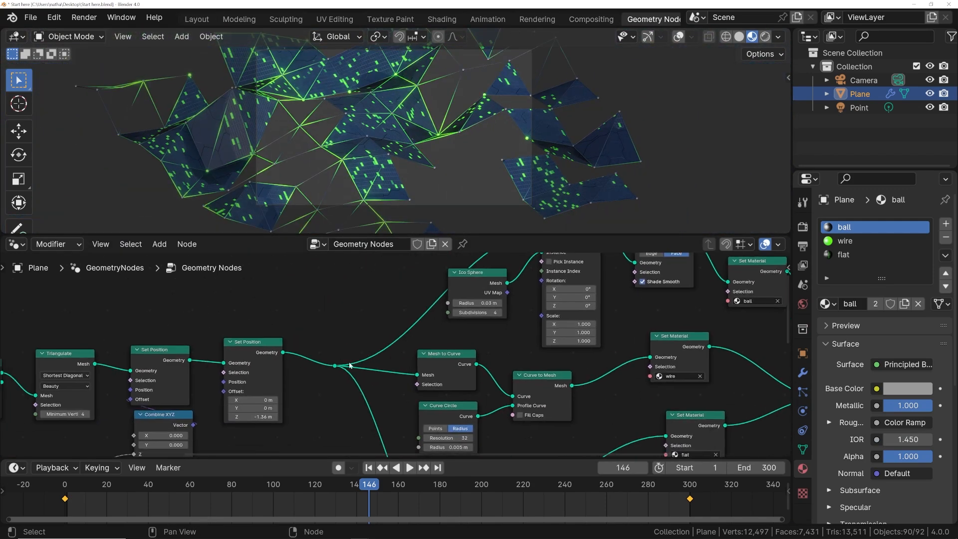
{"action": "scroll", "coordinate": [166, 448], "scroll_direction": "up", "scroll_amount": 1}
{"action": "middle_click_drag", "start_coordinate": [165, 449], "coordinate": [308, 360]}
{"action": "middle_click_drag", "start_coordinate": [606, 317], "coordinate": [192, 404]}
{"action": "middle_click_drag", "start_coordinate": [304, 256], "coordinate": [260, 356]}
{"action": "scroll", "coordinate": [309, 402], "scroll_direction": "down", "scroll_amount": 3}
{"action": "scroll", "coordinate": [309, 402], "scroll_direction": "down", "scroll_amount": 4}
{"action": "middle_click_drag", "start_coordinate": [300, 419], "coordinate": [378, 310]}
{"action": "scroll", "coordinate": [250, 394], "scroll_direction": "up", "scroll_amount": 3}
{"action": "middle_click_drag", "start_coordinate": [250, 394], "coordinate": [359, 325]}
{"action": "scroll", "coordinate": [354, 348], "scroll_direction": "up", "scroll_amount": 3}
{"action": "mouse_move", "coordinate": [329, 348]}
{"action": "left_mouse_down"}
{"action": "mouse_move", "coordinate": [336, 348]}
{"action": "mouse_move", "coordinate": [314, 348]}
{"action": "left_mouse_up"}
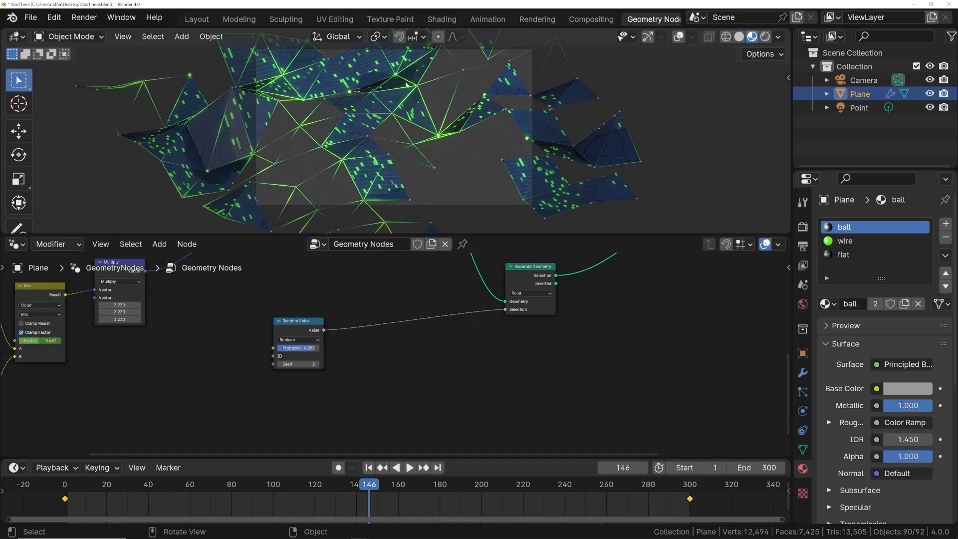
{"action": "left_click", "coordinate": [318, 364]}
- Return to the Layout workspace and render frame 146 as a still image
{"action": "left_click", "coordinate": [197, 19]}
{"action": "left_click", "coordinate": [84, 17]}
{"action": "left_click", "coordinate": [105, 40]}
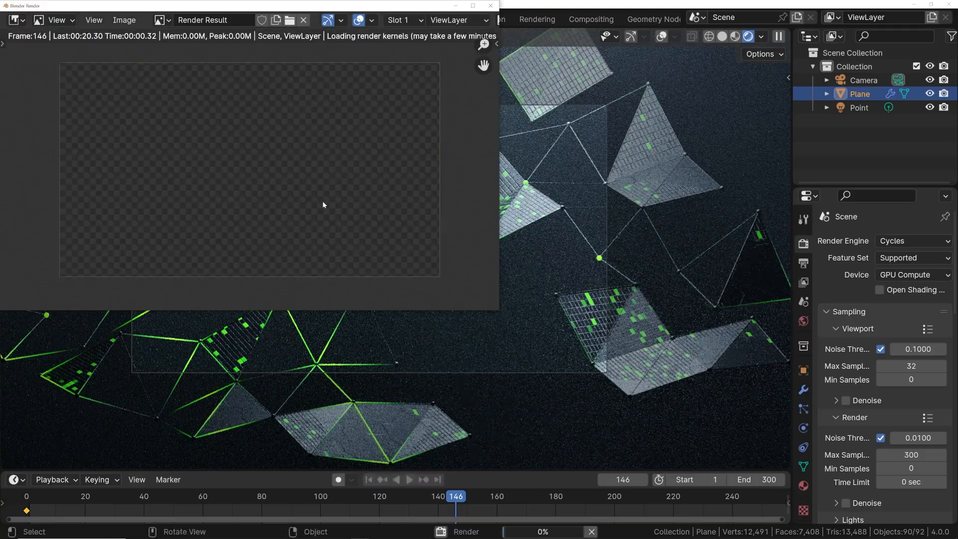